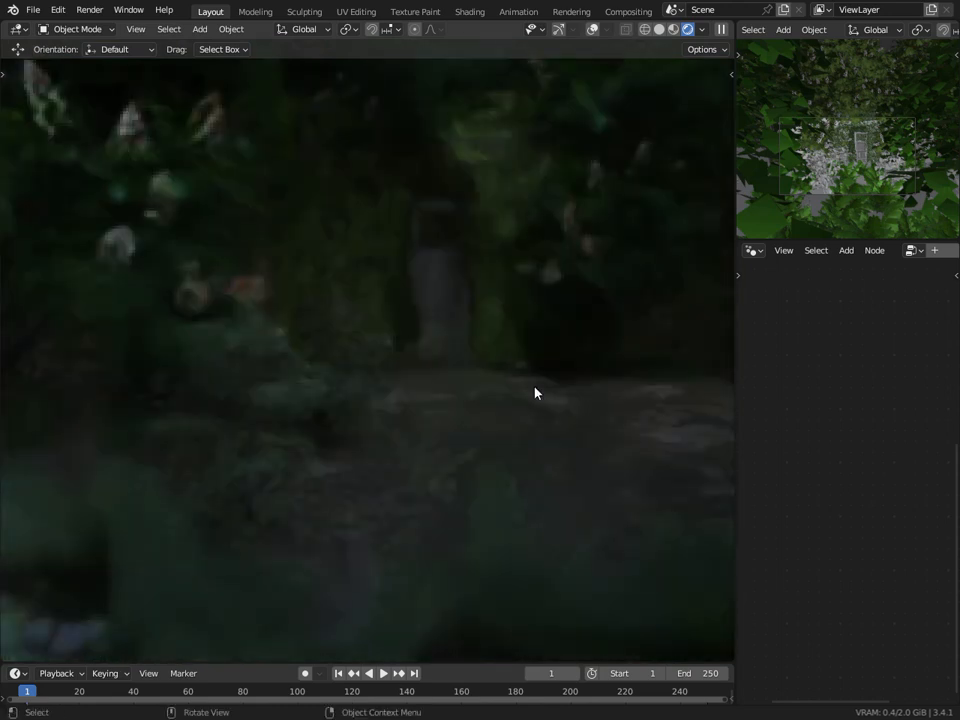
Examine the finished garden scene around the gate, plants and path in rendered view
{"action": "middle_click_drag", "start_coordinate": [534, 393], "coordinate": [516, 391]}
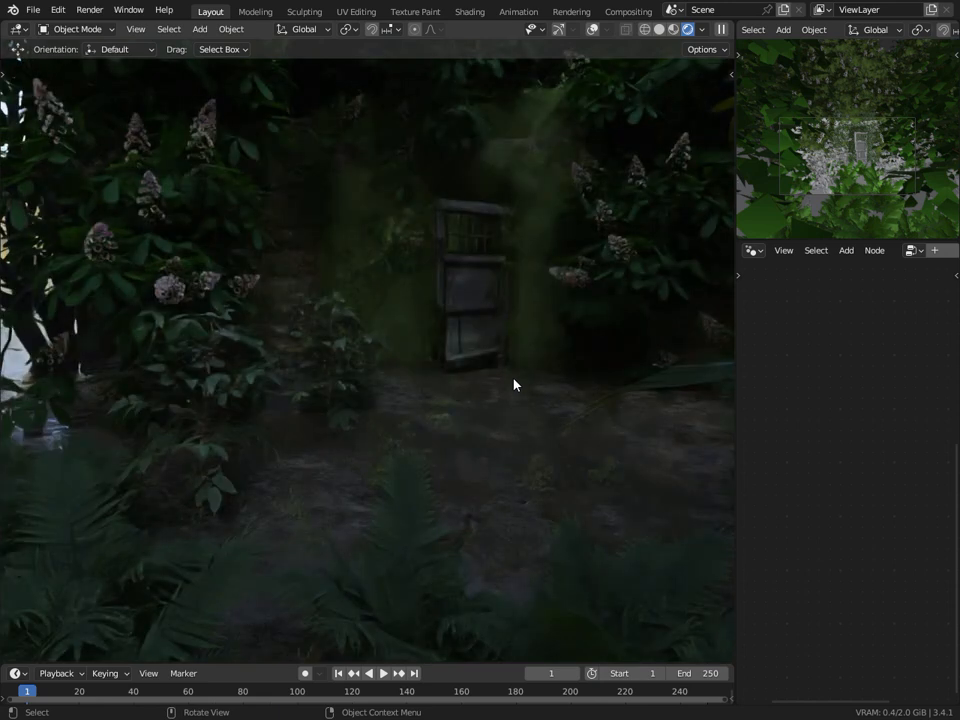
{"action": "middle_click_drag", "start_coordinate": [600, 412], "coordinate": [585, 409]}
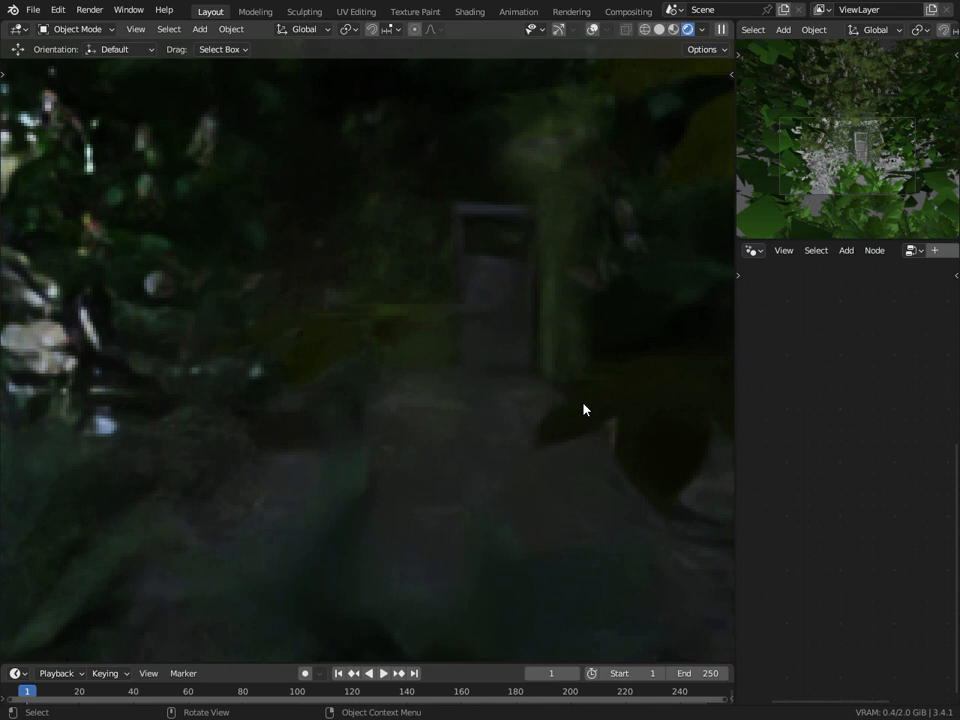
{"action": "middle_click_drag", "start_coordinate": [585, 403], "coordinate": [588, 397]}
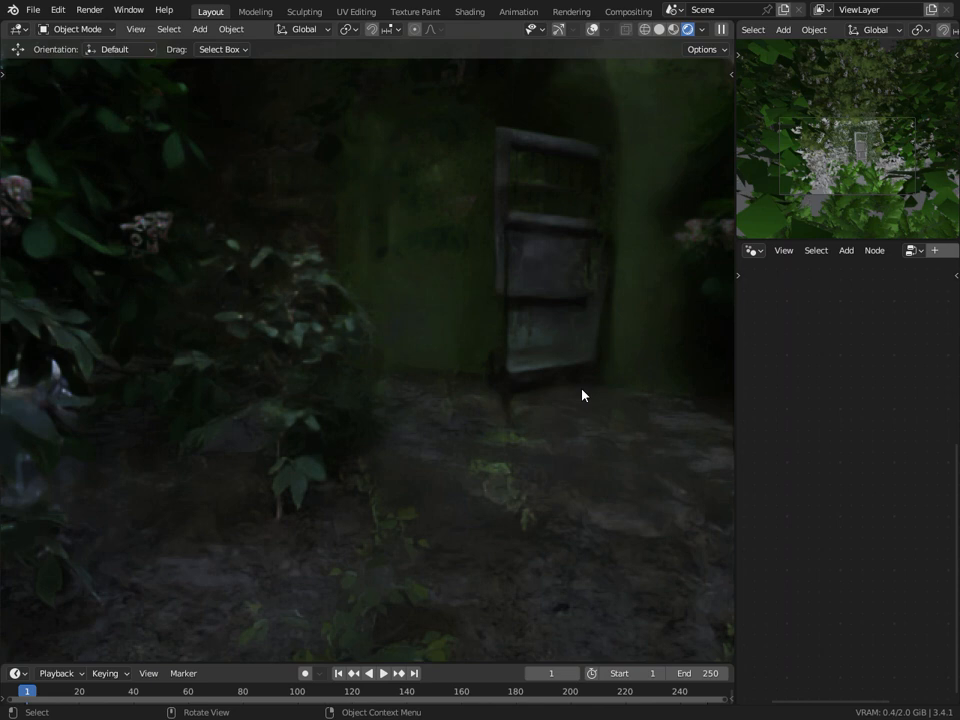
{"action": "scroll", "coordinate": [582, 397], "scroll_direction": "down", "scroll_amount": 4}
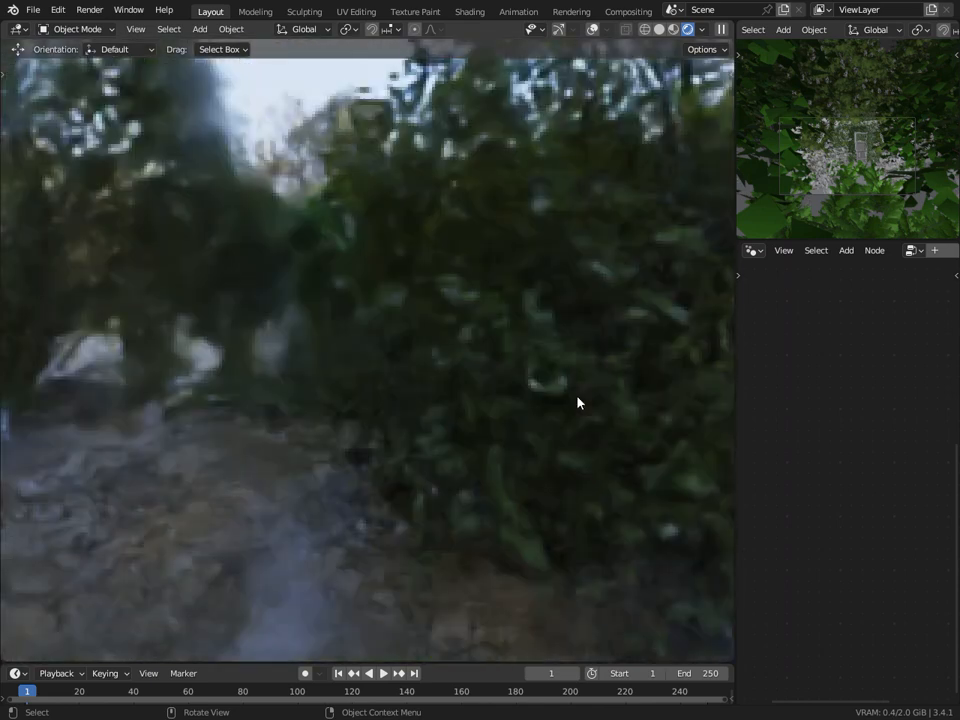
{"action": "middle_click_drag", "start_coordinate": [467, 405], "coordinate": [561, 424]}
{"action": "scroll", "coordinate": [592, 430], "scroll_direction": "up", "scroll_amount": 6}
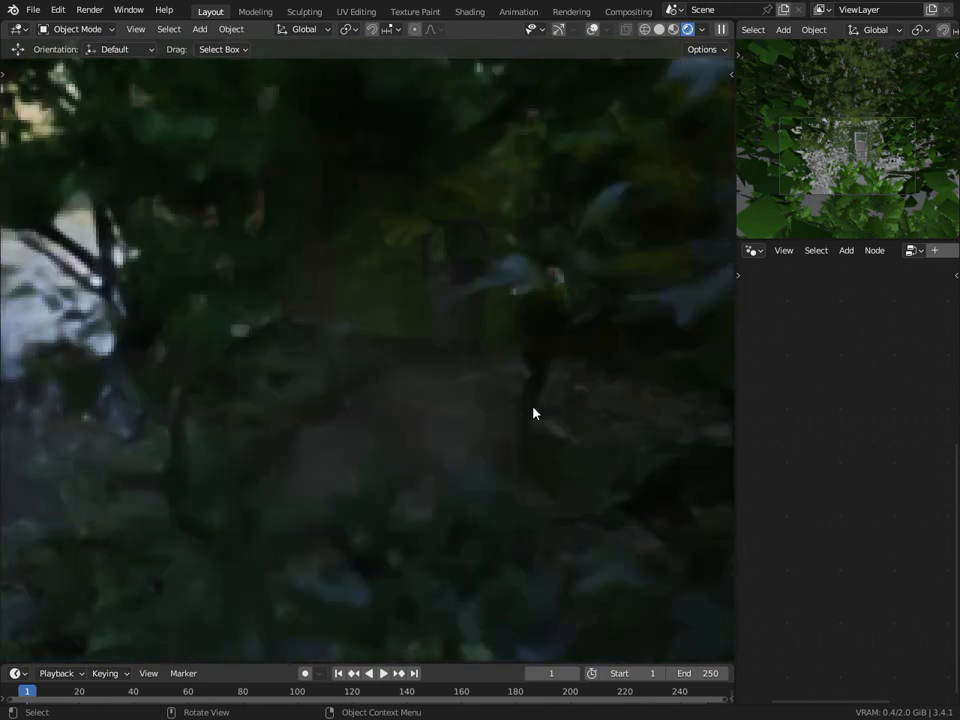
{"action": "mouse_move", "coordinate": [533, 407]}
{"action": "middle_mouse_down"}
{"action": "mouse_move", "coordinate": [583, 315]}
{"action": "mouse_move", "coordinate": [514, 355]}
{"action": "mouse_move", "coordinate": [527, 399]}
{"action": "middle_mouse_up"}
{"action": "scroll", "coordinate": [528, 400], "scroll_direction": "up", "scroll_amount": 4}
{"action": "scroll", "coordinate": [556, 352], "scroll_direction": "up", "scroll_amount": 4}
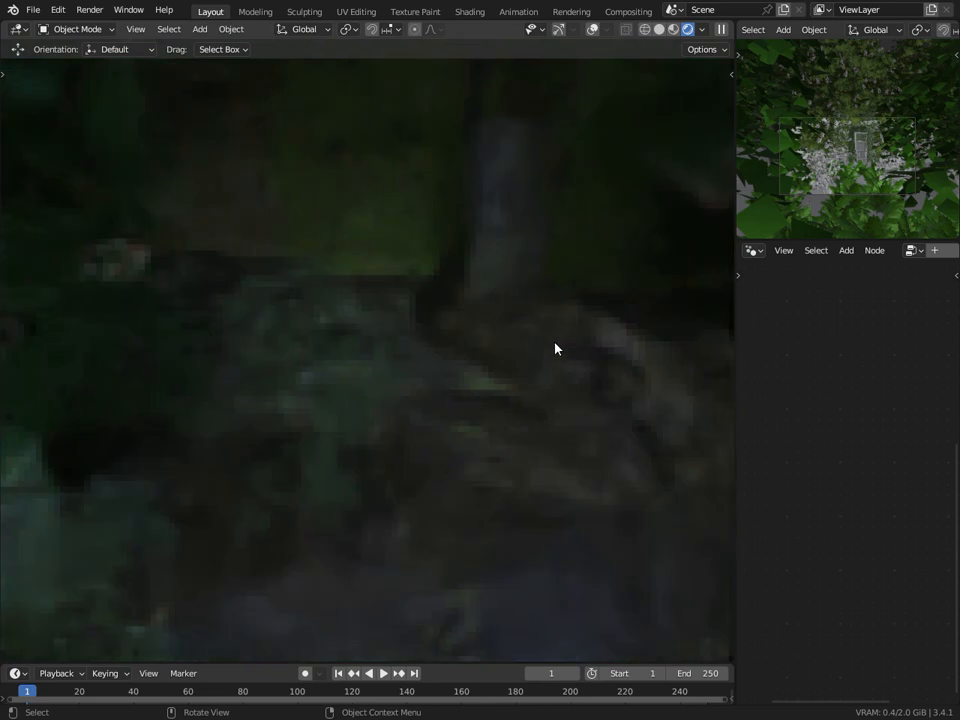
{"action": "middle_click_drag", "start_coordinate": [555, 347], "coordinate": [561, 313]}
{"action": "middle_click_drag", "start_coordinate": [585, 356], "coordinate": [574, 352]}
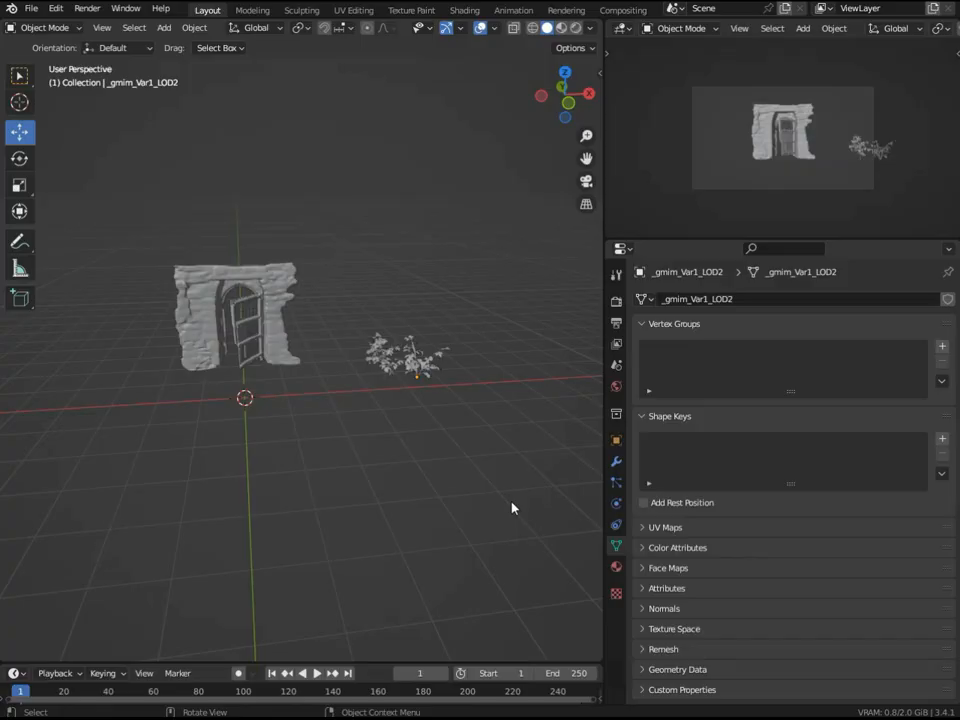
Add a plane at the origin and scale it up into a large ground surface beneath the gate
{"action": "scroll", "coordinate": [283, 476], "scroll_direction": "down", "scroll_amount": 3}
{"action": "key", "text": "shift+a"}
{"action": "left_click", "coordinate": [429, 414]}
{"action": "key", "text": "s"}
{"action": "left_click", "coordinate": [570, 558]}
Add a cube resting on the ground and move it back behind the stone gate
{"action": "middle_click_drag", "start_coordinate": [570, 558], "coordinate": [350, 590]}
{"action": "scroll", "coordinate": [350, 590], "scroll_direction": "up", "scroll_amount": 5}
{"action": "key", "text": "shift+a"}
{"action": "mouse_move", "coordinate": [167, 405]}
{"action": "left_click", "coordinate": [270, 422]}
{"action": "left_click_drag", "start_coordinate": [294, 340], "coordinate": [294, 336]}
{"action": "left_click_drag", "start_coordinate": [294, 336], "coordinate": [240, 340]}
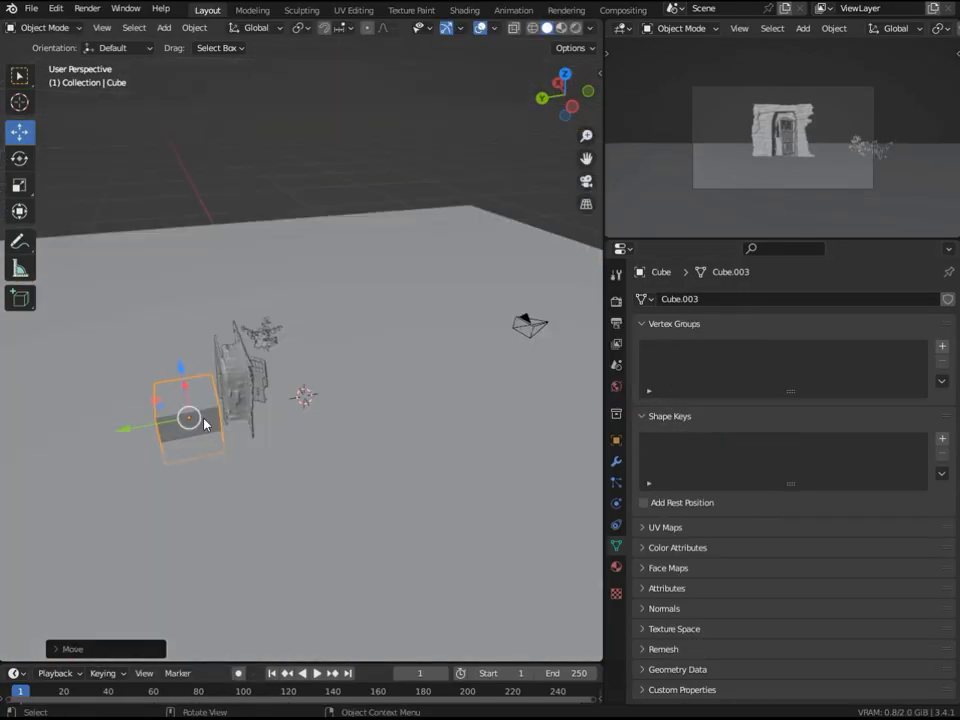
Extend one end face of the cube sideways beyond the gate to start a long wall
{"action": "key", "text": "KP_1"}
{"action": "scroll", "coordinate": [229, 377], "scroll_direction": "up", "scroll_amount": 5}
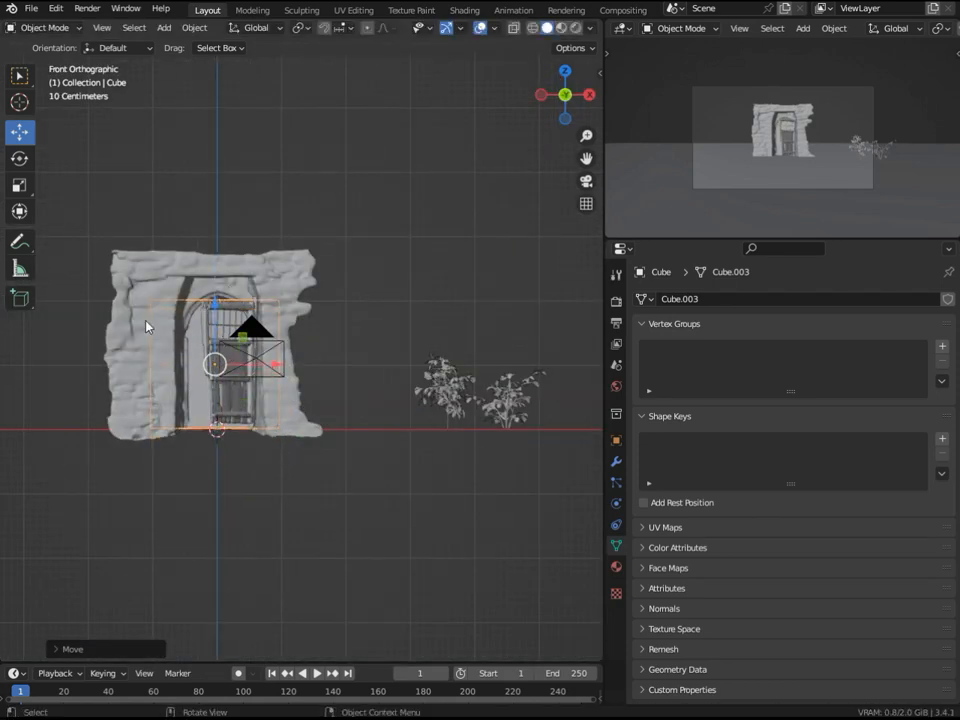
{"action": "middle_click_drag", "start_coordinate": [146, 327], "coordinate": [264, 485]}
{"action": "key", "text": "Tab"}
{"action": "left_click", "coordinate": [243, 470]}
{"action": "scroll", "coordinate": [243, 450], "scroll_direction": "down", "scroll_amount": 1}
{"action": "left_click_drag", "start_coordinate": [238, 420], "coordinate": [329, 501]}
Extend the cube's opposite end sideways so the wall spans both sides of the gate
{"action": "middle_click_drag", "start_coordinate": [225, 450], "coordinate": [330, 427]}
{"action": "left_click_drag", "start_coordinate": [434, 411], "coordinate": [525, 386]}
{"action": "key", "text": "Tab"}
{"action": "left_click_drag", "start_coordinate": [318, 436], "coordinate": [207, 441]}
{"action": "key", "text": "Tab"}
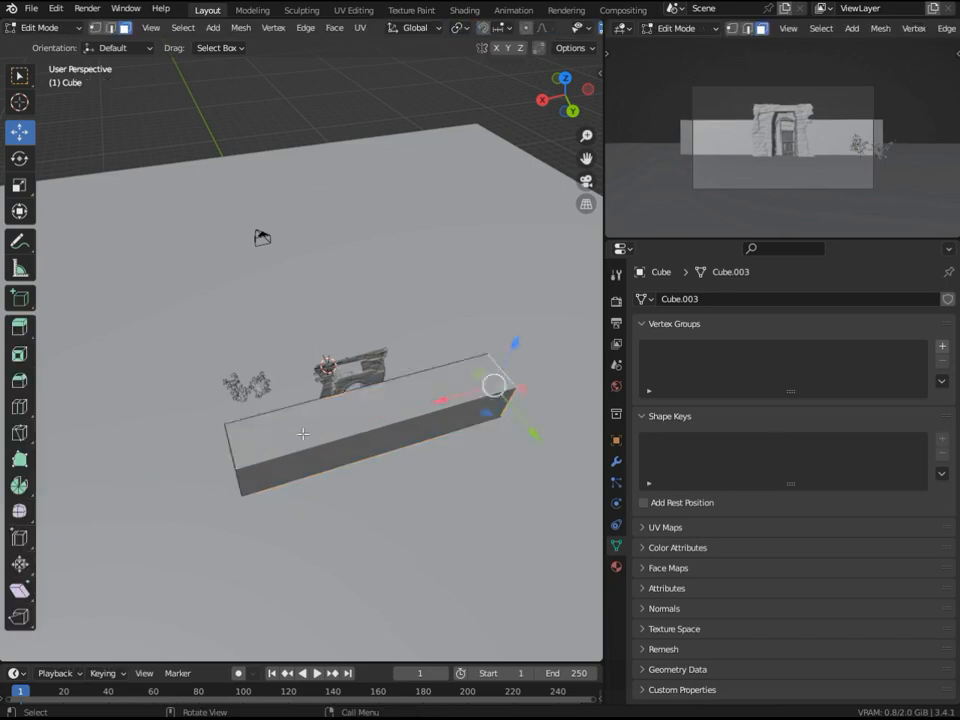
Raise the wall's top face so the wall stands taller than the stone gate
{"action": "left_click", "coordinate": [302, 435]}
{"action": "middle_click_drag", "start_coordinate": [302, 435], "coordinate": [411, 330]}
{"action": "left_click_drag", "start_coordinate": [410, 298], "coordinate": [401, 267]}
{"action": "middle_click_drag", "start_coordinate": [251, 246], "coordinate": [315, 401]}
{"action": "key", "text": "Tab"}
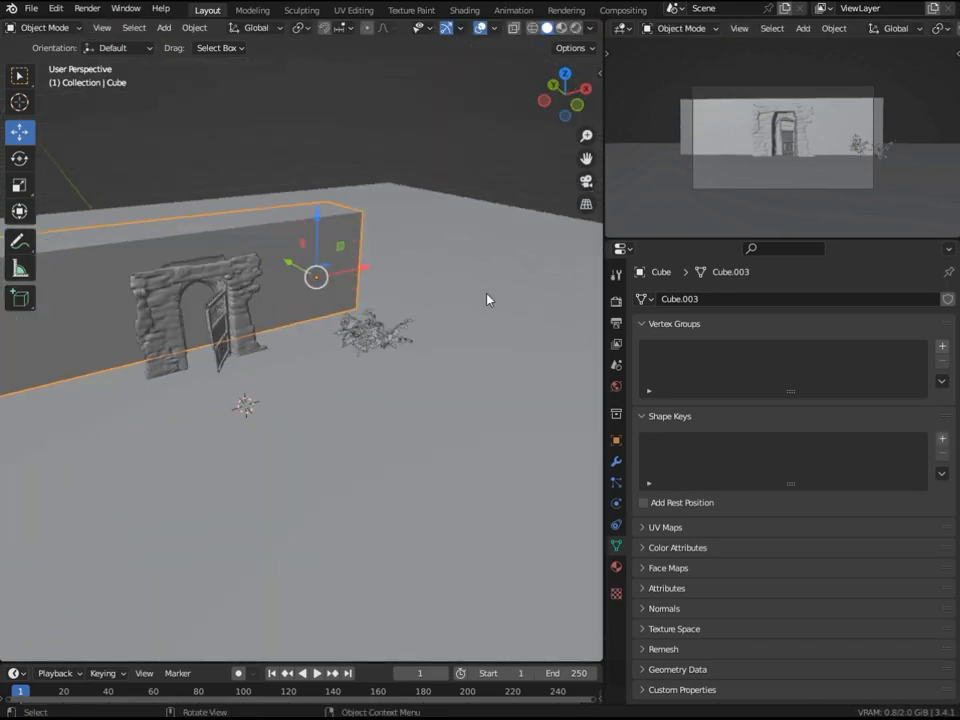
{"action": "key", "text": "n"}
{"action": "left_click", "coordinate": [592, 137]}
{"action": "left_click", "coordinate": [591, 107]}
{"action": "left_click", "coordinate": [592, 251]}
{"action": "left_click", "coordinate": [522, 93]}
{"action": "key", "text": "n"}
Move the wall slightly closer to the back of the stone gate
{"action": "middle_click_drag", "start_coordinate": [225, 330], "coordinate": [404, 334]}
{"action": "middle_click_drag", "start_coordinate": [404, 334], "coordinate": [319, 304], "text": "shift"}
{"action": "left_click_drag", "start_coordinate": [504, 340], "coordinate": [495, 349]}
{"action": "middle_click_drag", "start_coordinate": [495, 349], "coordinate": [285, 354]}
{"action": "key", "text": "shift+a"}
{"action": "key", "text": "Escape"}
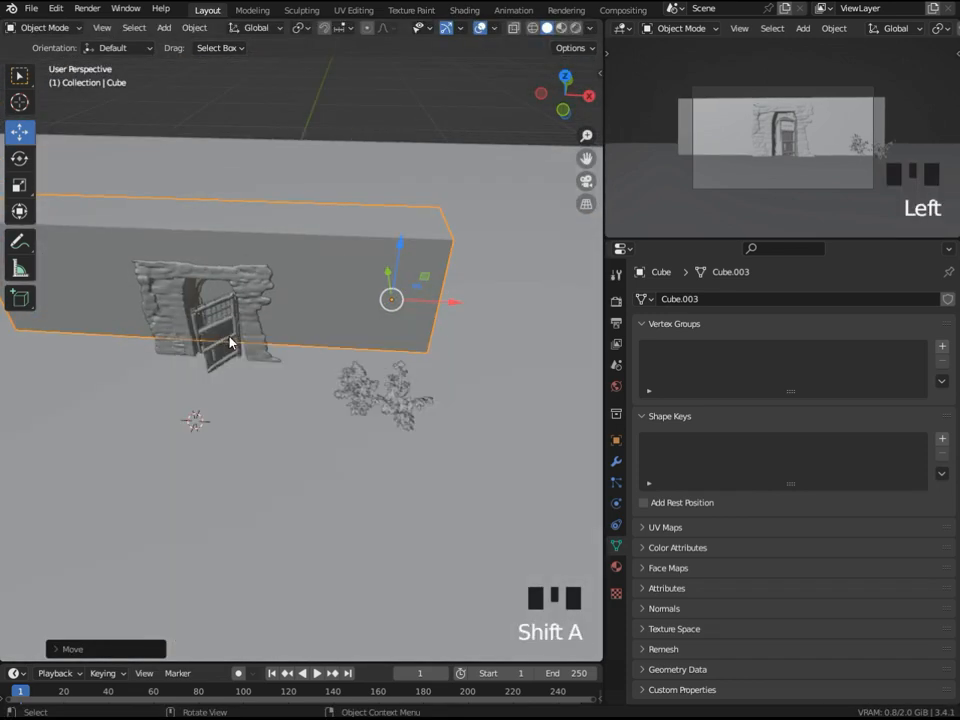
Draw a door-sized block on the ground in front of the gate with the Add Cube tool
{"action": "key", "text": "shift+a"}
{"action": "left_click", "coordinate": [19, 298]}
{"action": "scroll", "coordinate": [312, 355], "scroll_direction": "up", "scroll_amount": 4}
{"action": "left_click_drag", "start_coordinate": [215, 318], "coordinate": [288, 360]}
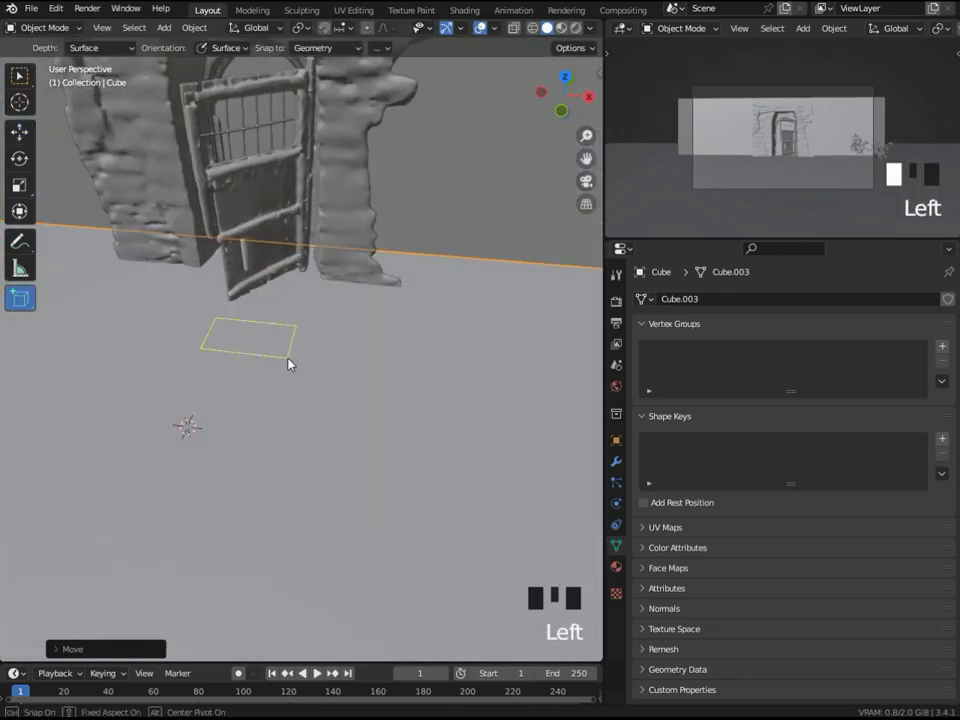
{"action": "left_click", "coordinate": [350, 148]}
{"action": "middle_click_drag", "start_coordinate": [350, 148], "coordinate": [315, 310]}
Move the door-sized block along Y into the gate's opening so it cuts into the wall
{"action": "left_click", "coordinate": [20, 76]}
{"action": "middle_click_drag", "start_coordinate": [153, 285], "coordinate": [300, 370]}
{"action": "scroll", "coordinate": [233, 298], "scroll_direction": "down", "scroll_amount": 2}
{"action": "key", "text": "g"}
{"action": "key", "text": "y"}
{"action": "scroll", "coordinate": [241, 299], "scroll_direction": "up", "scroll_amount": 3}
{"action": "key", "text": "g"}
{"action": "left_click", "coordinate": [356, 350]}
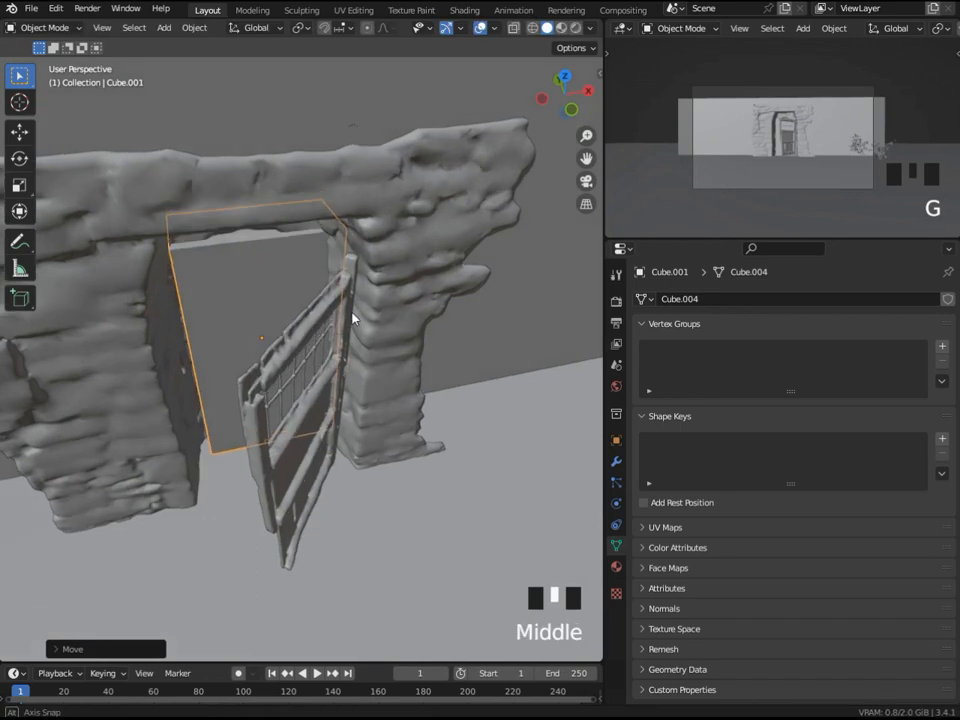
Add a Boolean modifier to the wall with the Difference operation and Exact solver
{"action": "scroll", "coordinate": [276, 336], "scroll_direction": "down", "scroll_amount": 3}
{"action": "left_click", "coordinate": [250, 380]}
{"action": "left_click", "coordinate": [616, 461]}
{"action": "left_click", "coordinate": [670, 298]}
{"action": "left_click", "coordinate": [673, 372]}
{"action": "left_click", "coordinate": [917, 402]}
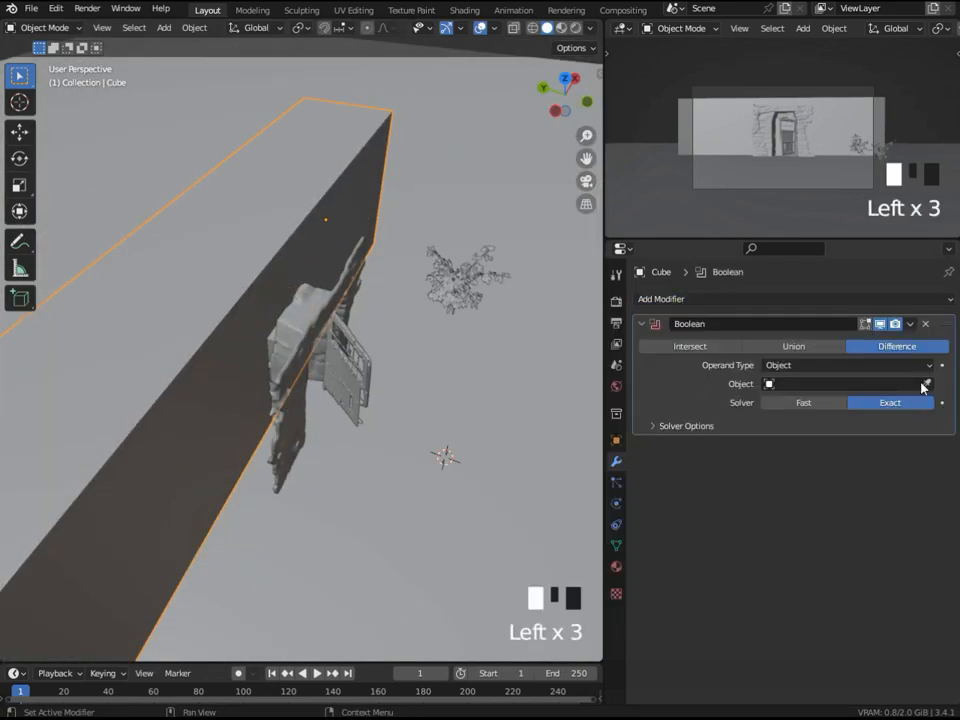
Pick the door-sized block as the Boolean's cutting object and apply the modifier to the wall
{"action": "scroll", "coordinate": [272, 333], "scroll_direction": "up", "scroll_amount": 2}
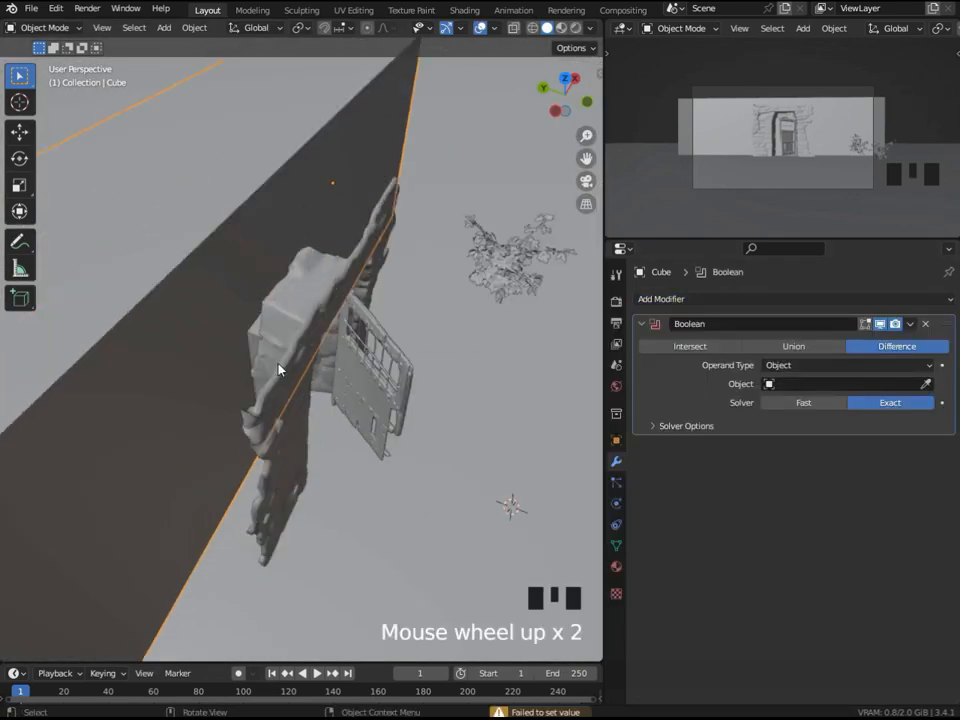
{"action": "middle_click_drag", "start_coordinate": [279, 369], "coordinate": [800, 328]}
{"action": "left_click", "coordinate": [281, 285]}
{"action": "middle_click_drag", "start_coordinate": [282, 286], "coordinate": [294, 369]}
{"action": "left_click", "coordinate": [294, 369]}
{"action": "middle_click_drag", "start_coordinate": [208, 298], "coordinate": [195, 287]}
{"action": "left_click", "coordinate": [195, 287]}
{"action": "key", "text": "ctrl+a"}
Delete the cutting block from the gate's opening and reselect the wall
{"action": "middle_click_drag", "start_coordinate": [280, 340], "coordinate": [316, 310]}
{"action": "left_click", "coordinate": [266, 338]}
{"action": "key", "text": "x"}
{"action": "left_click", "coordinate": [266, 335]}
{"action": "left_click", "coordinate": [262, 337]}
Delete the wall face that closes off the arched doorway
{"action": "key", "text": "Tab"}
{"action": "left_click", "coordinate": [255, 338]}
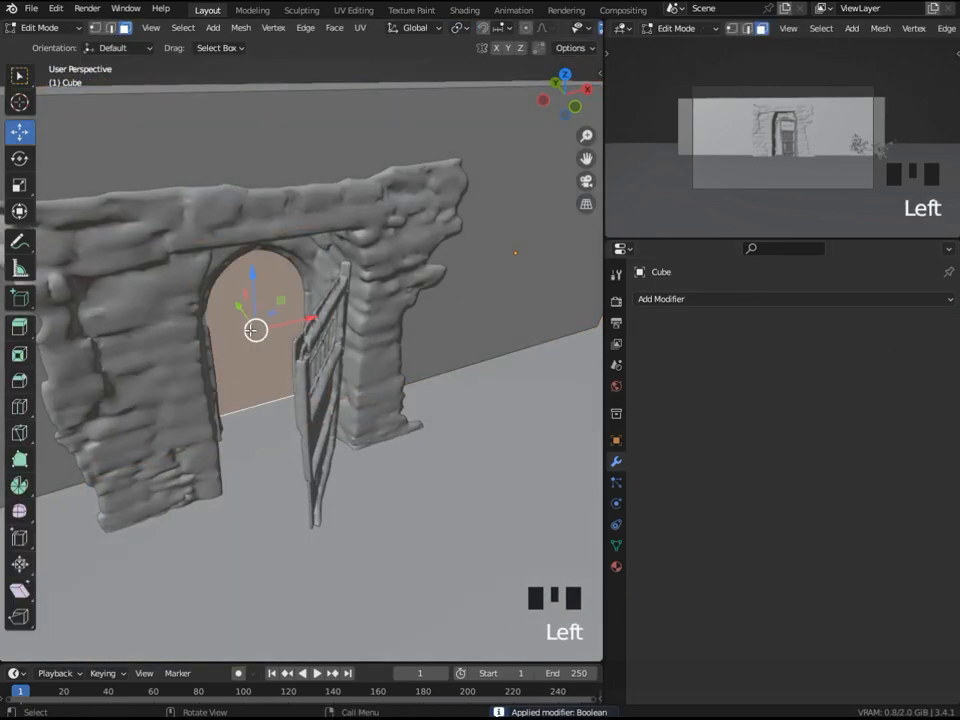
{"action": "key", "text": "x"}
{"action": "left_click", "coordinate": [255, 343]}
{"action": "key", "text": "Tab"}
Show the shader editor in the lower area and give the wall a new material
{"action": "left_click", "coordinate": [510, 410]}
{"action": "middle_click_drag", "start_coordinate": [510, 410], "coordinate": [430, 420]}
{"action": "scroll", "coordinate": [428, 382], "scroll_direction": "down", "scroll_amount": 5}
{"action": "left_click", "coordinate": [504, 323]}
{"action": "middle_click_drag", "start_coordinate": [504, 323], "coordinate": [464, 385]}
{"action": "left_click", "coordinate": [620, 248]}
{"action": "left_click", "coordinate": [141, 390]}
{"action": "scroll", "coordinate": [819, 259], "scroll_direction": "down", "scroll_amount": 4}
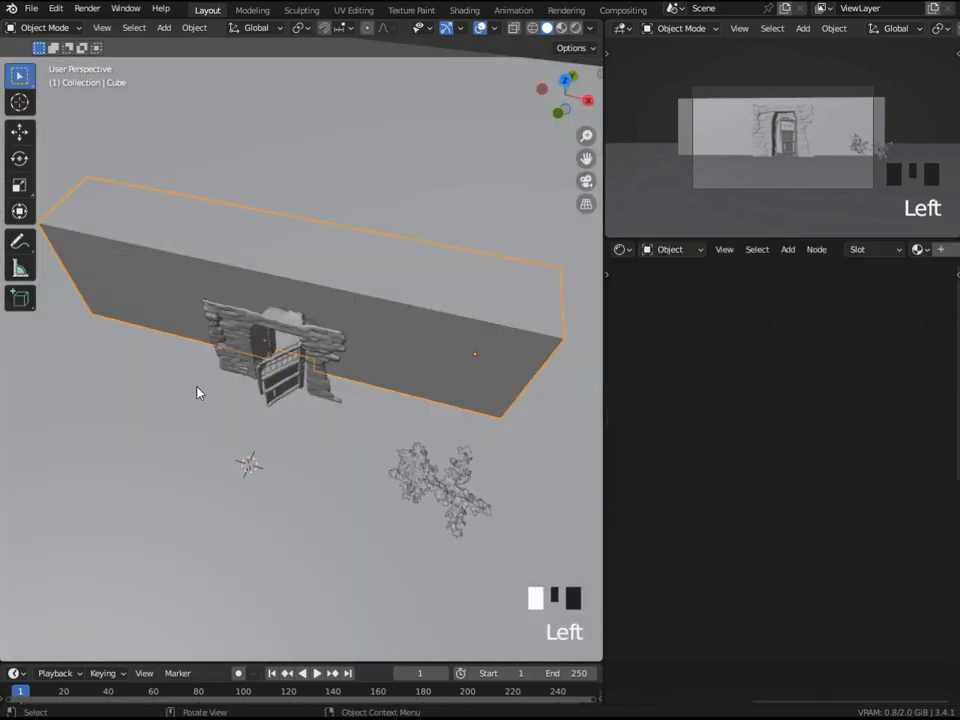
{"action": "left_click", "coordinate": [857, 250]}
{"action": "left_click", "coordinate": [883, 476]}
Build the wall material from the Stone_Castle tc2kbiqt 2K texture maps using Principled Texture Setup
{"action": "key", "text": "ctrl+shift+t"}
{"action": "left_click", "coordinate": [133, 516]}
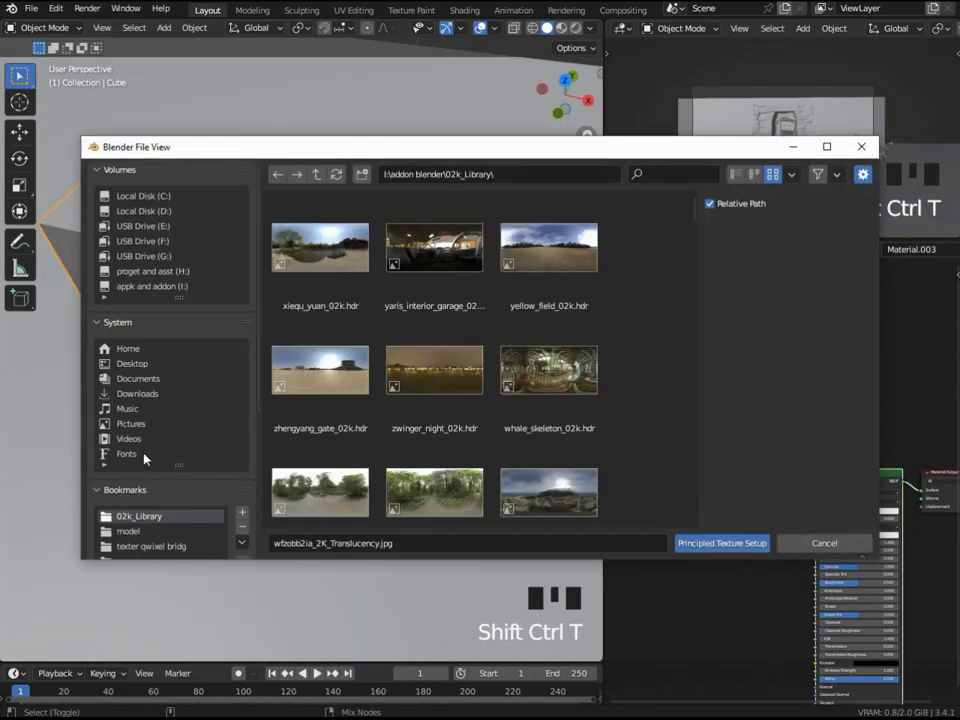
{"action": "scroll", "coordinate": [182, 460], "scroll_direction": "down", "scroll_amount": 5}
{"action": "left_click", "coordinate": [150, 396]}
{"action": "double_click", "coordinate": [329, 286]}
{"action": "left_click", "coordinate": [549, 256]}
{"action": "left_click", "coordinate": [434, 489], "text": "shift"}
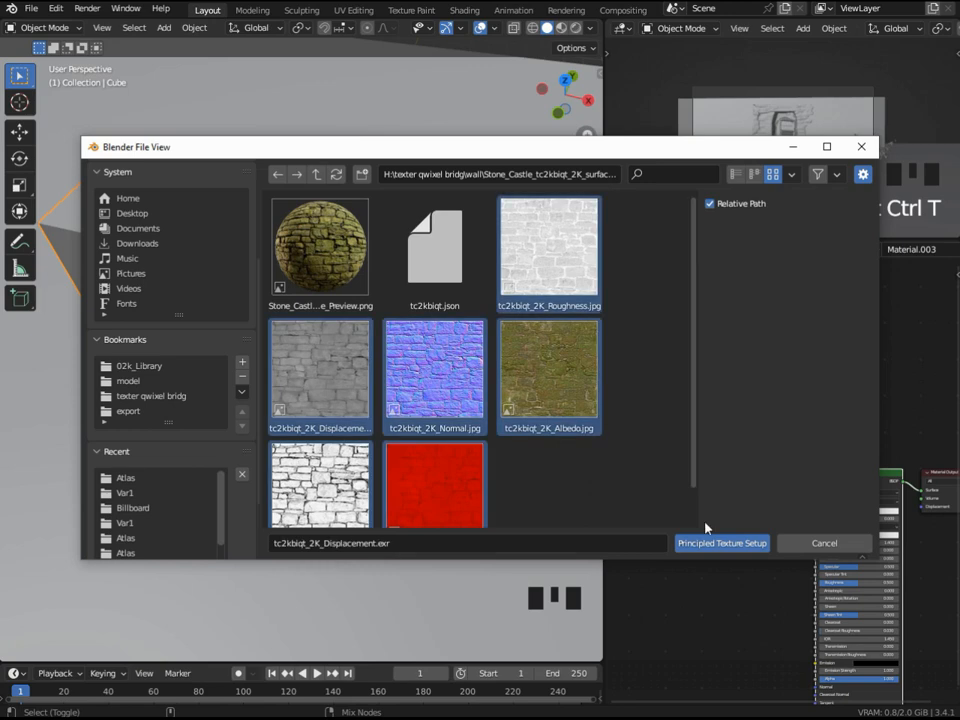
{"action": "left_click", "coordinate": [700, 542]}
Switch the viewport to rendered shading and show the wall's UVs in a UV editor
{"action": "middle_click_drag", "start_coordinate": [429, 262], "coordinate": [426, 226]}
{"action": "left_click", "coordinate": [575, 28]}
{"action": "left_click", "coordinate": [417, 295]}
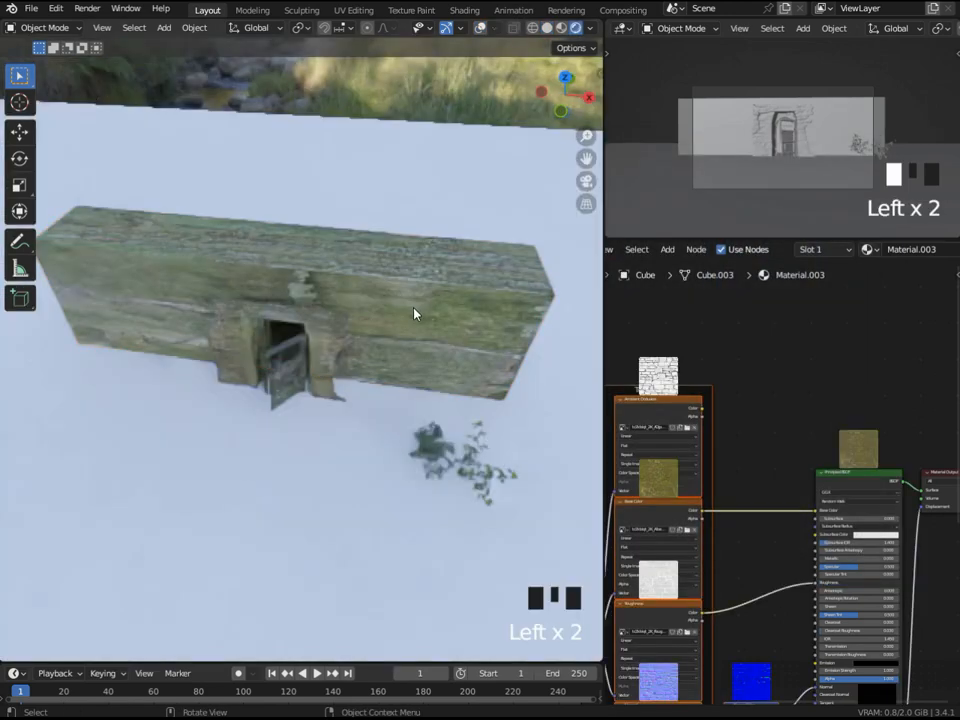
{"action": "middle_click_drag", "start_coordinate": [418, 311], "coordinate": [381, 347], "text": "shift"}
{"action": "key", "text": "Tab"}
{"action": "scroll", "coordinate": [454, 326], "scroll_direction": "up", "scroll_amount": 8}
{"action": "left_click", "coordinate": [623, 250]}
{"action": "left_click", "coordinate": [121, 335]}
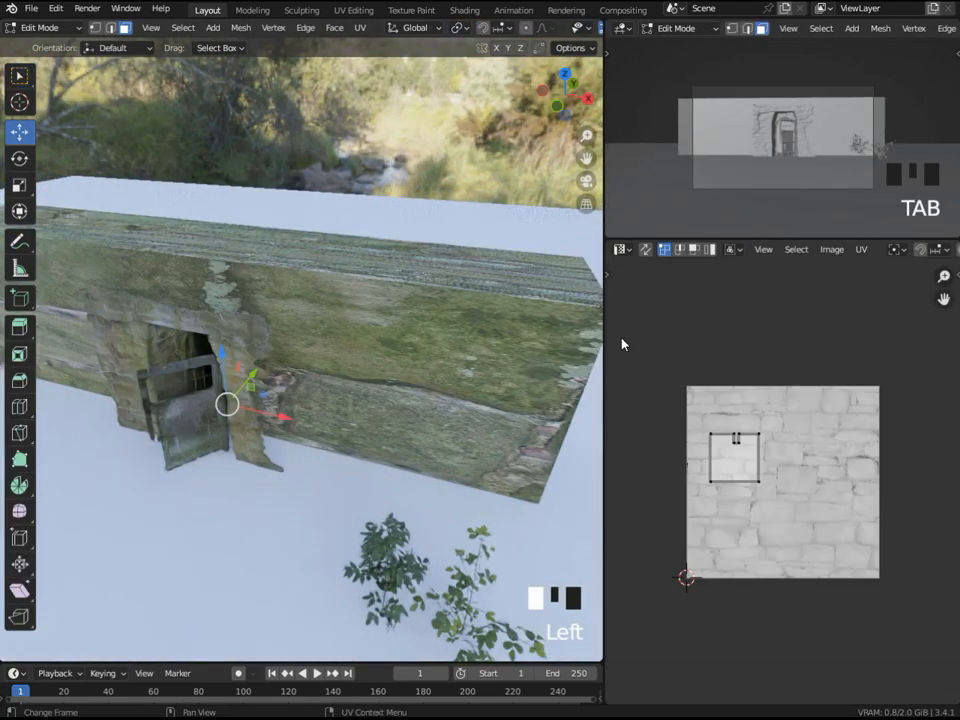
Unwrap all wall faces with Cube Projection and enlarge the UVs so the stones appear smaller
{"action": "key", "text": "a"}
{"action": "key", "text": "u"}
{"action": "left_click", "coordinate": [452, 326]}
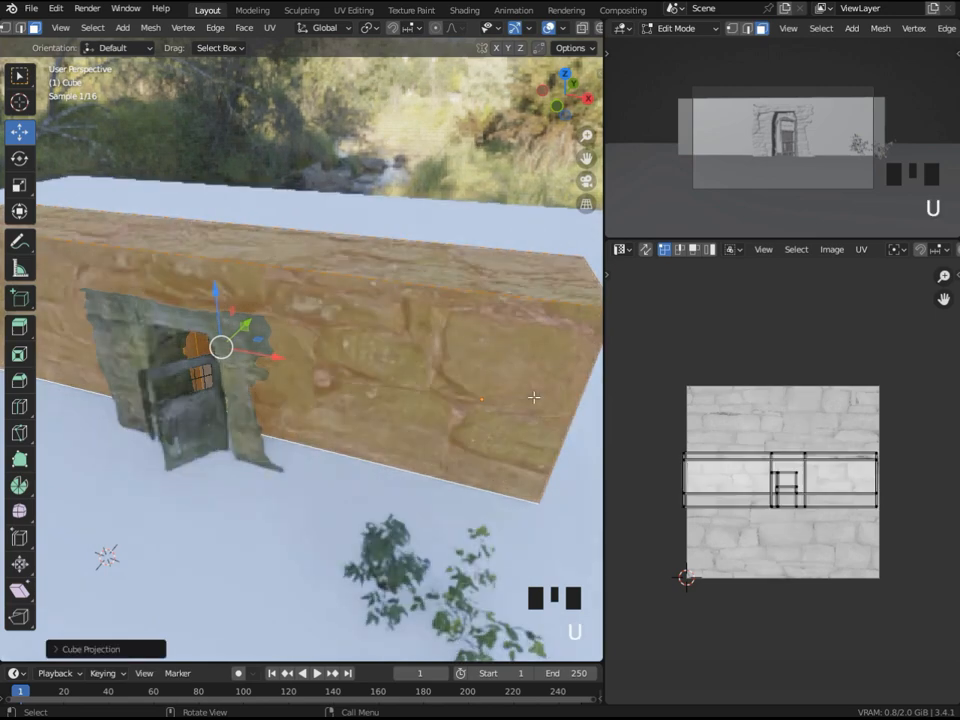
{"action": "key", "text": "Tab"}
{"action": "key", "text": "Tab"}
{"action": "key", "text": "s"}
{"action": "left_click", "coordinate": [950, 590]}
{"action": "key", "text": "Tab"}
{"action": "middle_click_drag", "start_coordinate": [452, 390], "coordinate": [452, 330]}
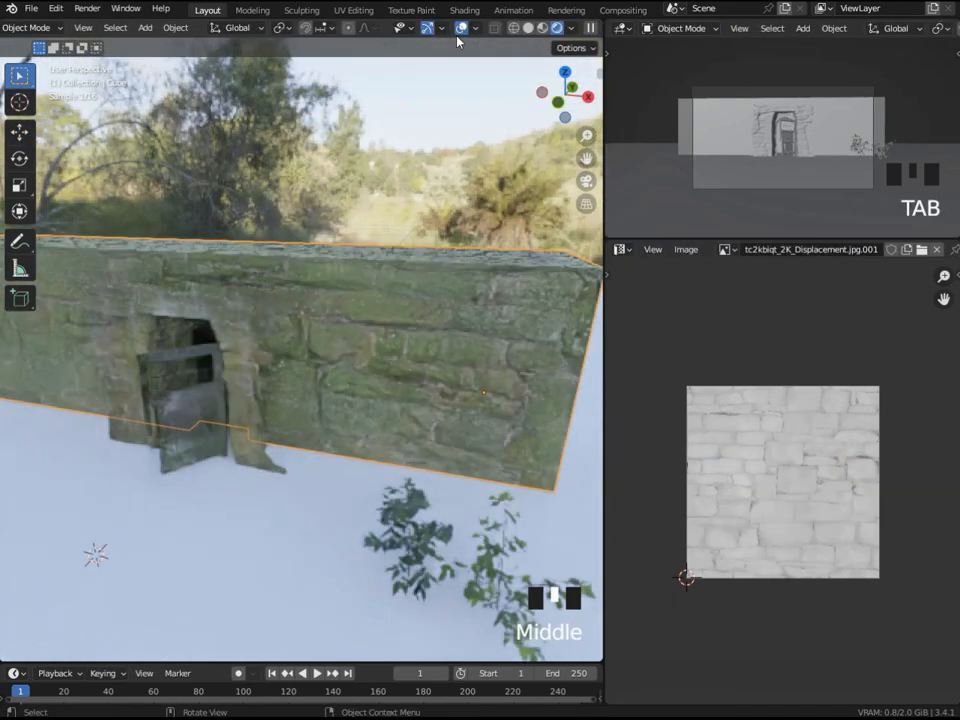
Return to solid shading, show the shader editor and give the ground plane a new material
{"action": "left_click", "coordinate": [461, 28]}
{"action": "left_click", "coordinate": [528, 28]}
{"action": "left_click", "coordinate": [626, 250]}
{"action": "left_click", "coordinate": [130, 403]}
{"action": "scroll", "coordinate": [437, 442], "scroll_direction": "down", "scroll_amount": 6}
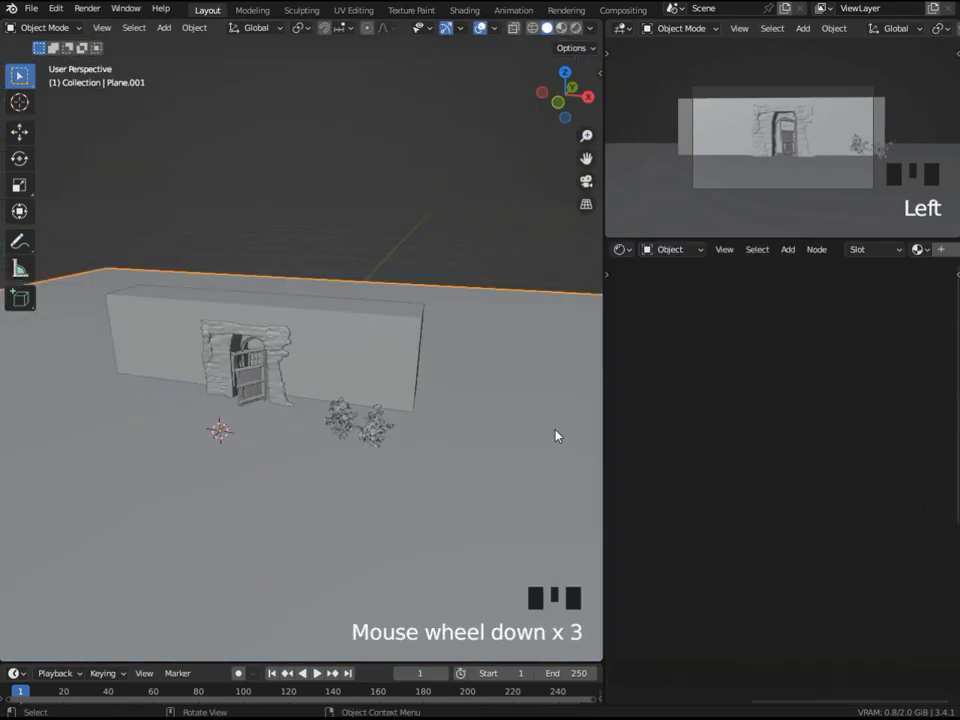
{"action": "left_click", "coordinate": [876, 250]}
{"action": "left_click", "coordinate": [860, 475]}
Build the ground material from the ukimchjew 2K texture maps using Principled Texture Setup
{"action": "key", "text": "ctrl+shift+t"}
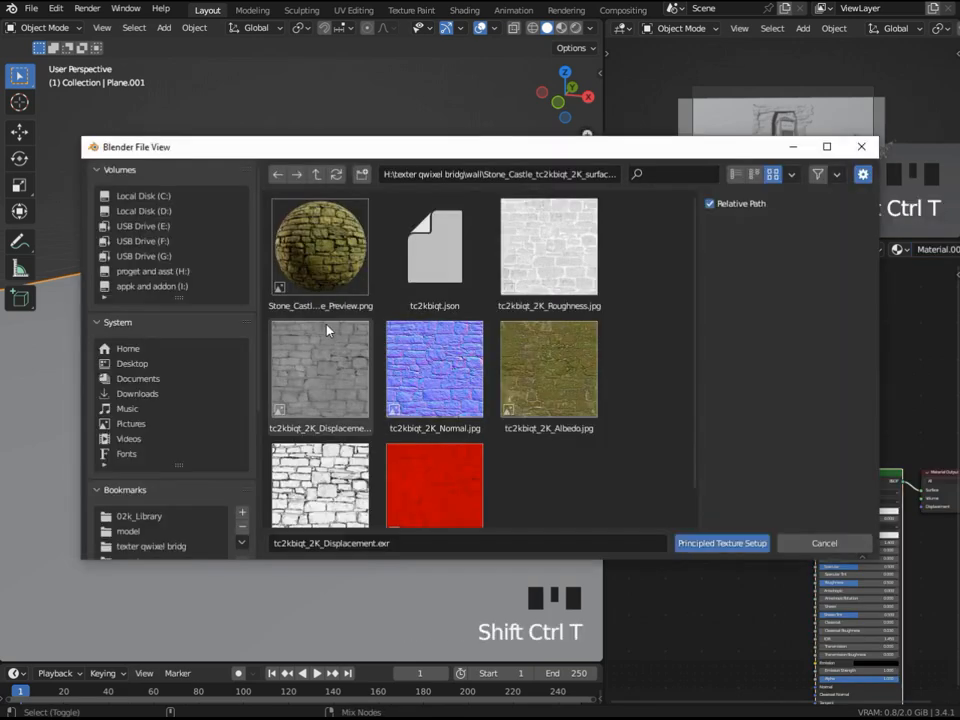
{"action": "scroll", "coordinate": [160, 300], "scroll_direction": "down", "scroll_amount": 3}
{"action": "left_click", "coordinate": [150, 426]}
{"action": "scroll", "coordinate": [560, 400], "scroll_direction": "down", "scroll_amount": 1}
{"action": "scroll", "coordinate": [508, 397], "scroll_direction": "up", "scroll_amount": 1}
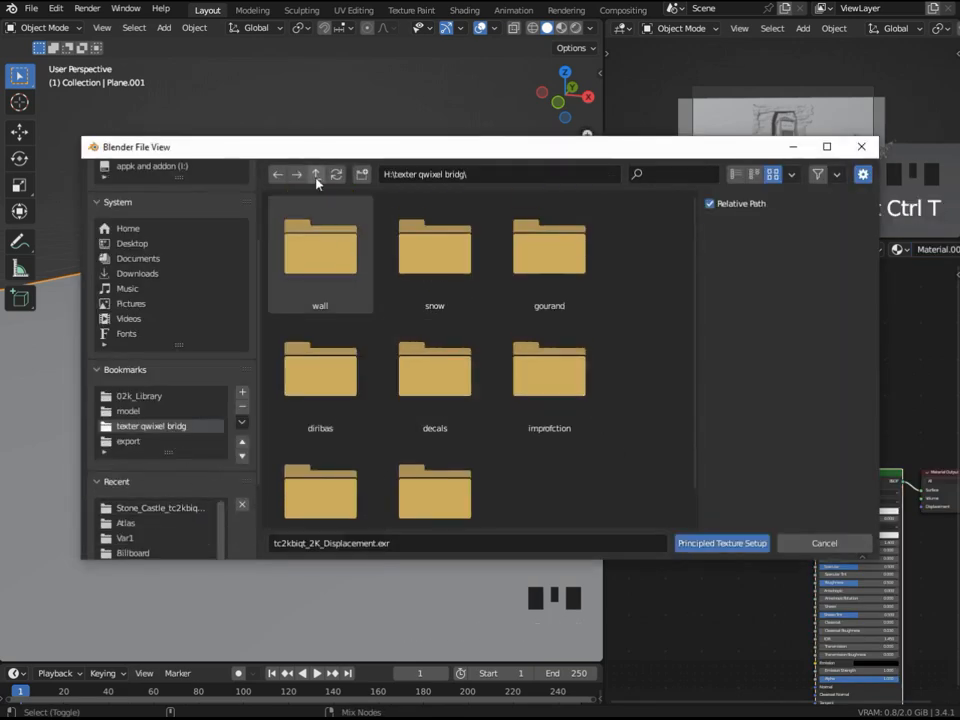
{"action": "left_click", "coordinate": [316, 174]}
{"action": "double_click", "coordinate": [435, 369]}
{"action": "double_click", "coordinate": [430, 285]}
{"action": "left_click_drag", "start_coordinate": [612, 423], "coordinate": [300, 430]}
{"action": "left_click", "coordinate": [722, 543]}
Switch back to rendered shading and show the ground plane's UVs in the UV editor
{"action": "left_click", "coordinate": [575, 28]}
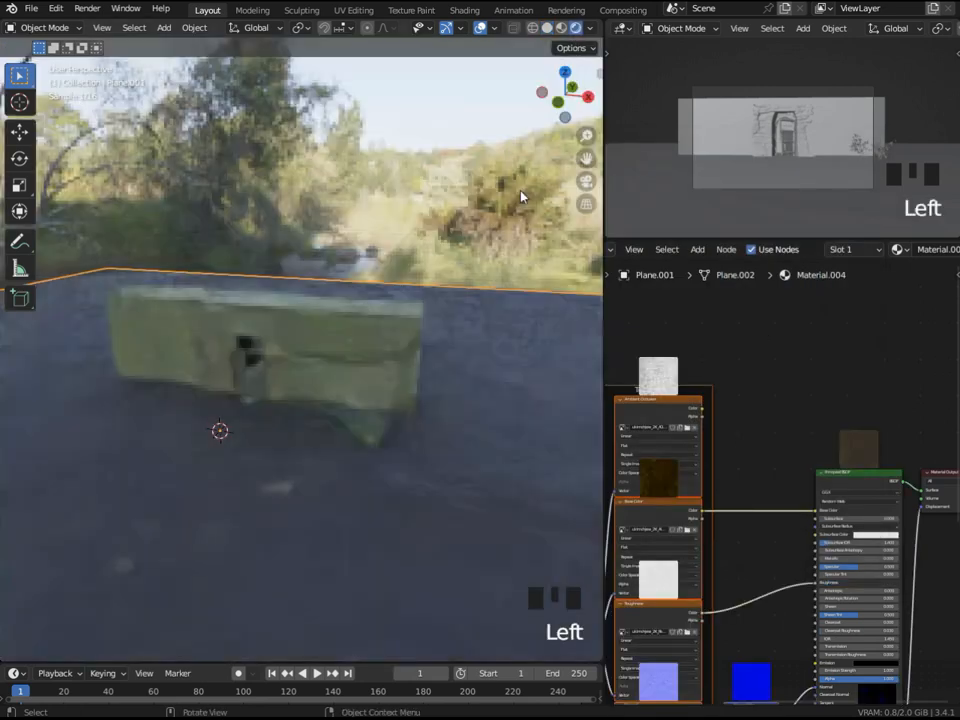
{"action": "key", "text": "Tab"}
{"action": "left_click", "coordinate": [619, 249]}
{"action": "left_click", "coordinate": [133, 317]}
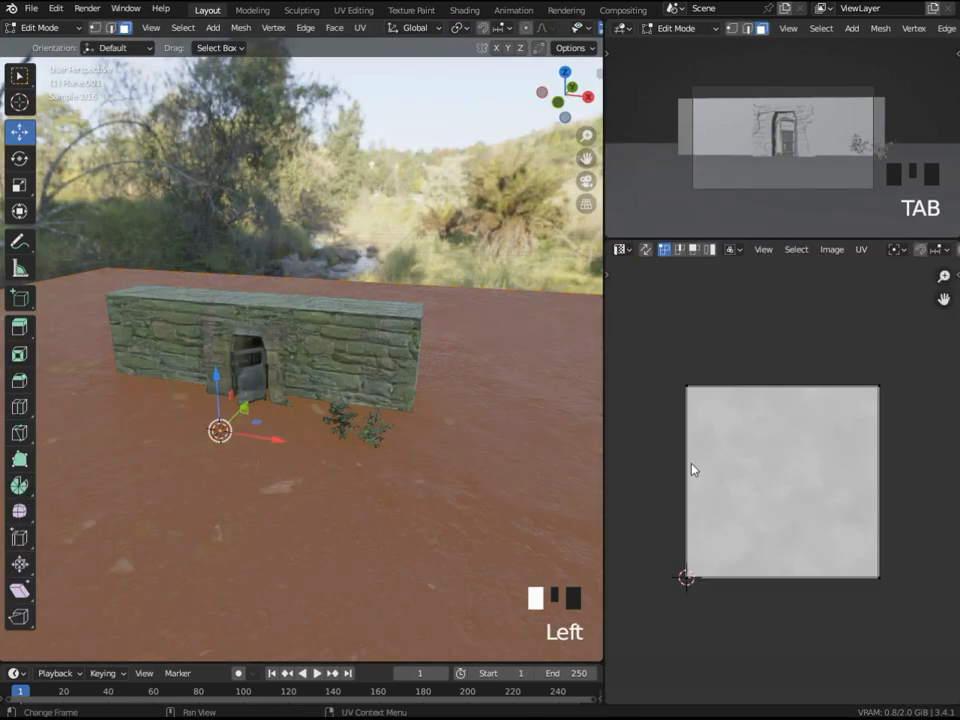
Unwrap the ground plane and scale its UVs up well beyond the image so the ground texture repeats
{"action": "key", "text": "u"}
{"action": "left_click", "coordinate": [406, 462]}
{"action": "key", "text": "s"}
{"action": "left_click", "coordinate": [713, 469]}
{"action": "key", "text": "s"}
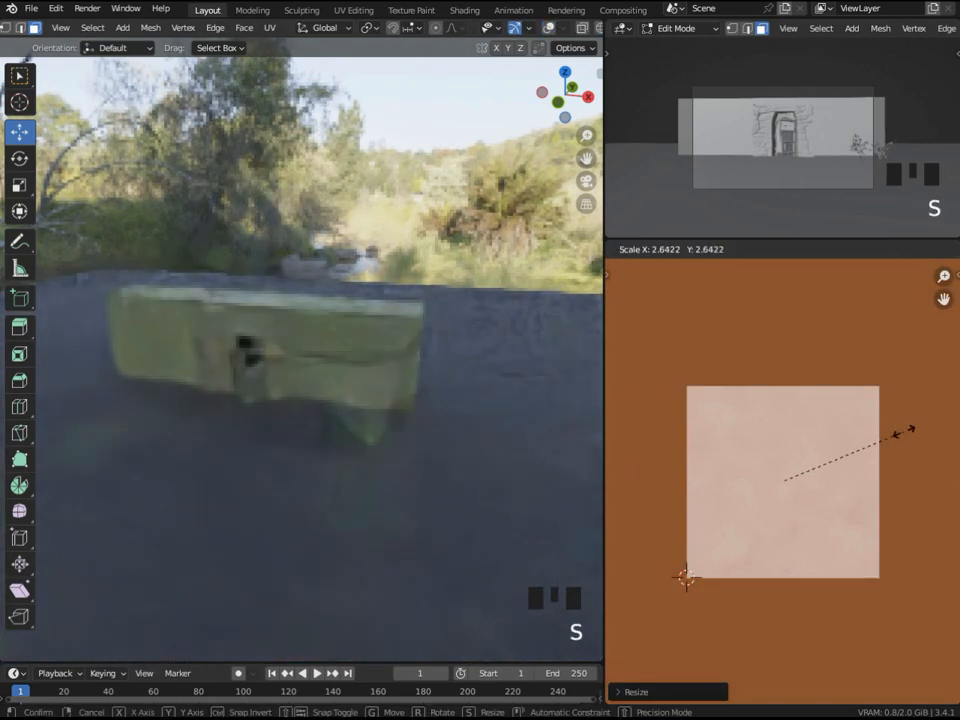
{"action": "left_click", "coordinate": [950, 410]}
{"action": "key", "text": "Tab"}
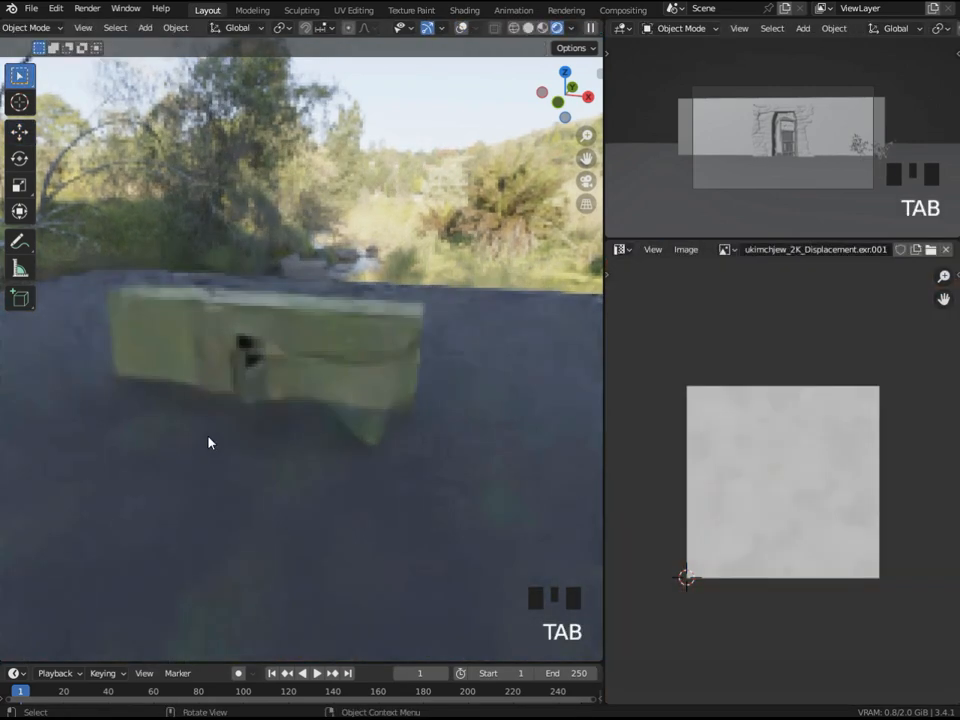
View the scene through the camera and shift the camera slightly to frame the gate and wall
{"action": "key", "text": "KP_0"}
{"action": "scroll", "coordinate": [363, 407], "scroll_direction": "up", "scroll_amount": 7}
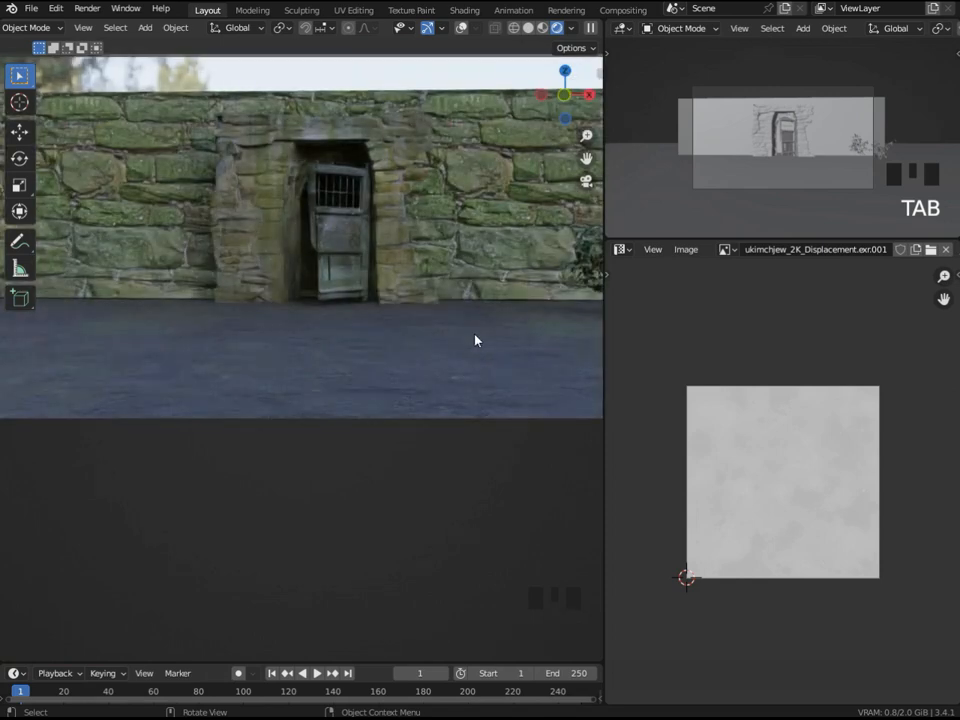
{"action": "scroll", "coordinate": [476, 340], "scroll_direction": "down", "scroll_amount": 3}
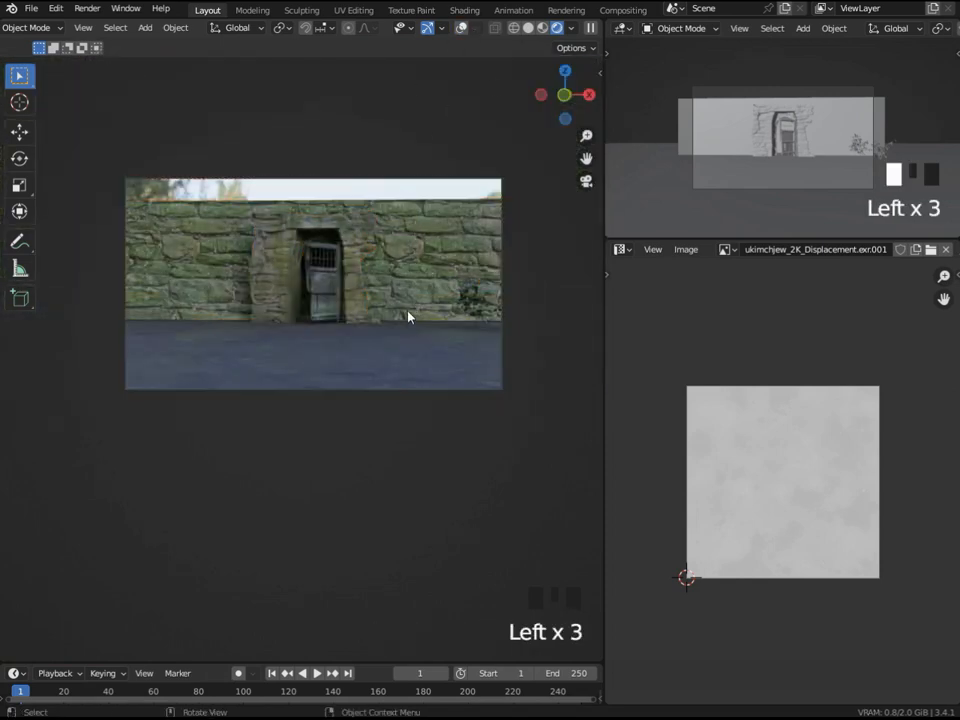
{"action": "key", "text": "g"}
{"action": "left_click", "coordinate": [422, 274]}
{"action": "key", "text": "g"}
{"action": "left_click", "coordinate": [427, 278]}
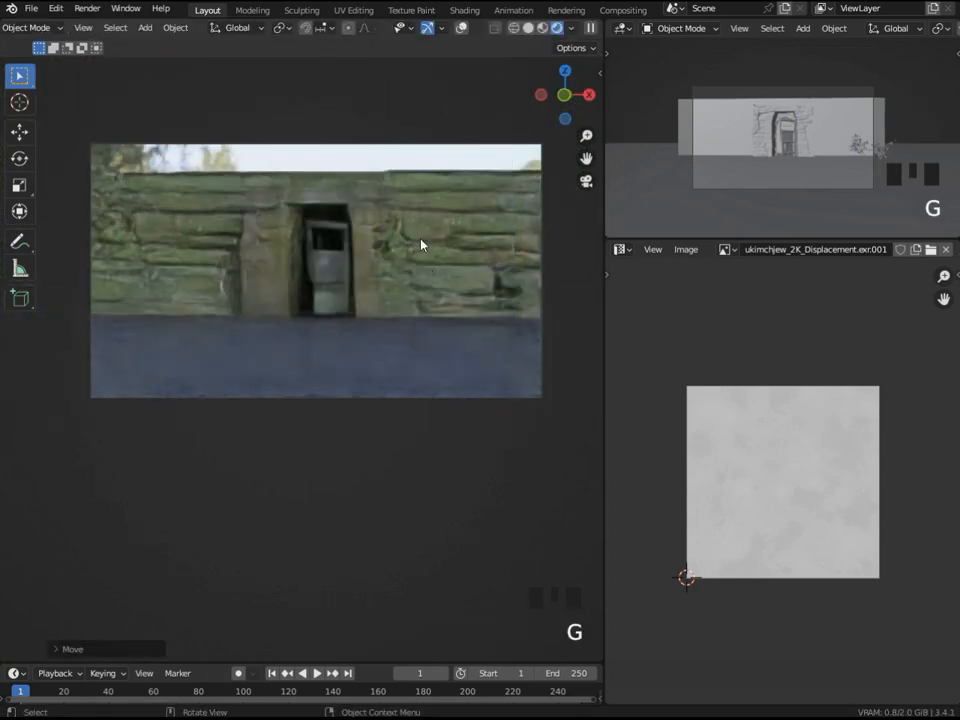
Show the main viewport in solid shading and replace the image editor with the Properties editor, keeping the small viewport in solid shading
{"action": "left_click", "coordinate": [530, 27]}
{"action": "scroll", "coordinate": [354, 268], "scroll_direction": "down", "scroll_amount": 2}
{"action": "mouse_move", "coordinate": [354, 268]}
{"action": "middle_mouse_down"}
{"action": "mouse_move", "coordinate": [866, 662]}
{"action": "mouse_move", "coordinate": [439, 523]}
{"action": "mouse_move", "coordinate": [560, 400]}
{"action": "middle_mouse_up"}
{"action": "left_click", "coordinate": [620, 249]}
{"action": "left_click", "coordinate": [584, 309]}
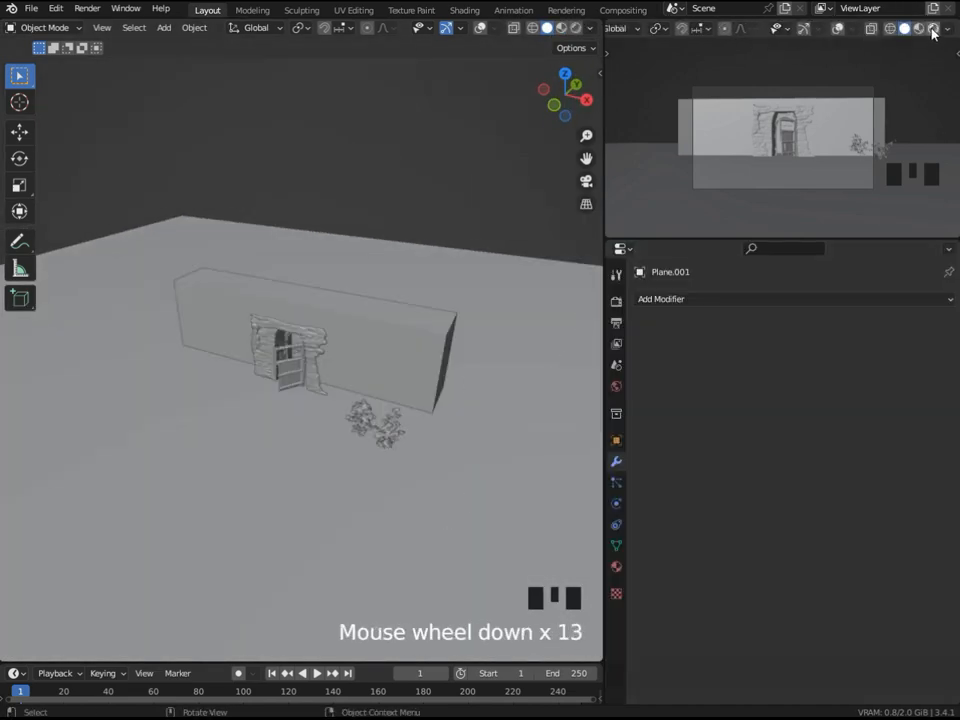
{"action": "left_click", "coordinate": [933, 30]}
{"action": "scroll", "coordinate": [627, 137], "scroll_direction": "up", "scroll_amount": 1}
{"action": "left_click", "coordinate": [904, 28]}
Select both small plants beside the gate and lower them about 1.5 cm along Z into the ground
{"action": "middle_click_drag", "start_coordinate": [420, 380], "coordinate": [488, 332]}
{"action": "scroll", "coordinate": [470, 350], "scroll_direction": "up", "scroll_amount": 3}
{"action": "middle_click_drag", "start_coordinate": [470, 390], "coordinate": [471, 362], "text": "shift"}
{"action": "left_click", "coordinate": [424, 326]}
{"action": "left_click", "coordinate": [358, 305], "text": "shift"}
{"action": "middle_click_drag", "start_coordinate": [358, 305], "coordinate": [381, 326]}
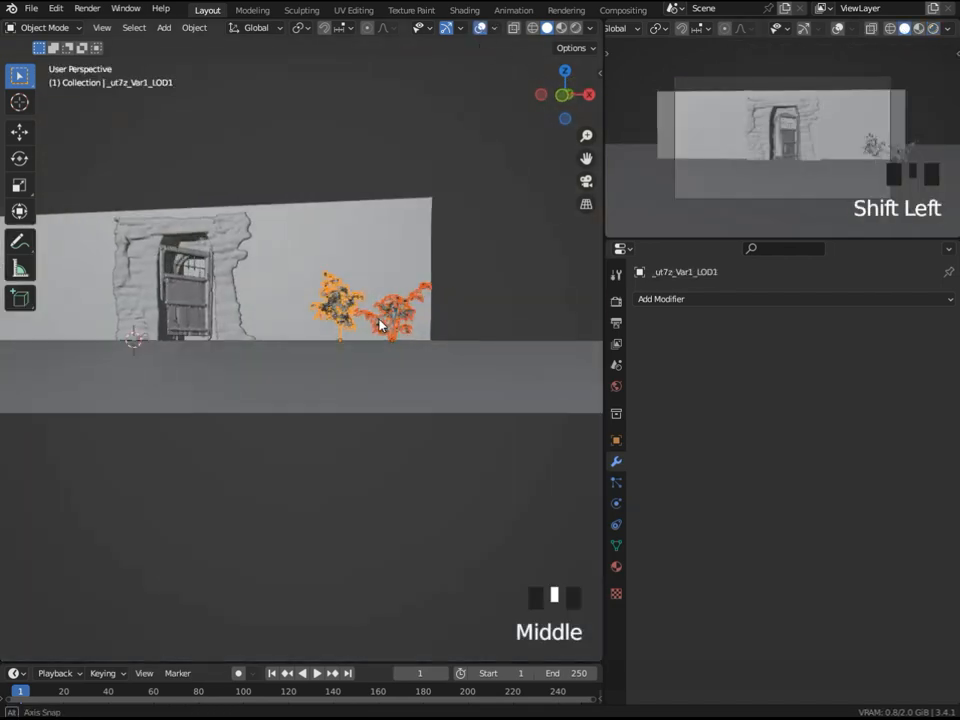
{"action": "scroll", "coordinate": [482, 394], "scroll_direction": "up", "scroll_amount": 5}
{"action": "middle_click_drag", "start_coordinate": [482, 394], "coordinate": [377, 349], "text": "shift"}
{"action": "key", "text": "g"}
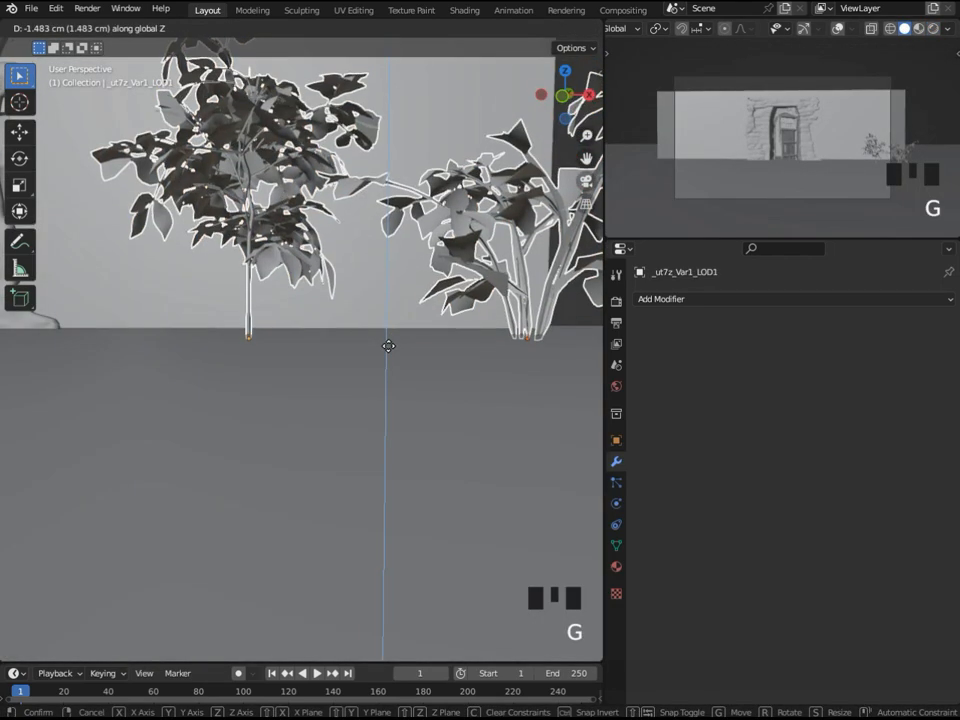
{"action": "left_click", "coordinate": [388, 344]}
Select the wall block behind the gate and move it along the Y axis
{"action": "scroll", "coordinate": [287, 354], "scroll_direction": "down", "scroll_amount": 5}
{"action": "left_click", "coordinate": [345, 298]}
{"action": "scroll", "coordinate": [418, 296], "scroll_direction": "up", "scroll_amount": 2}
{"action": "key", "text": "g"}
{"action": "key", "text": "y"}
{"action": "left_click", "coordinate": [398, 289]}
Spawn the spring-summer Chestnut tree variant I (Aesculus hippocastanum) from botaniq's deciduous category
{"action": "middle_click_drag", "start_coordinate": [232, 280], "coordinate": [330, 262]}
{"action": "middle_click_drag", "start_coordinate": [312, 270], "coordinate": [369, 242]}
{"action": "scroll", "coordinate": [240, 435], "scroll_direction": "down", "scroll_amount": 2}
{"action": "key", "text": "n"}
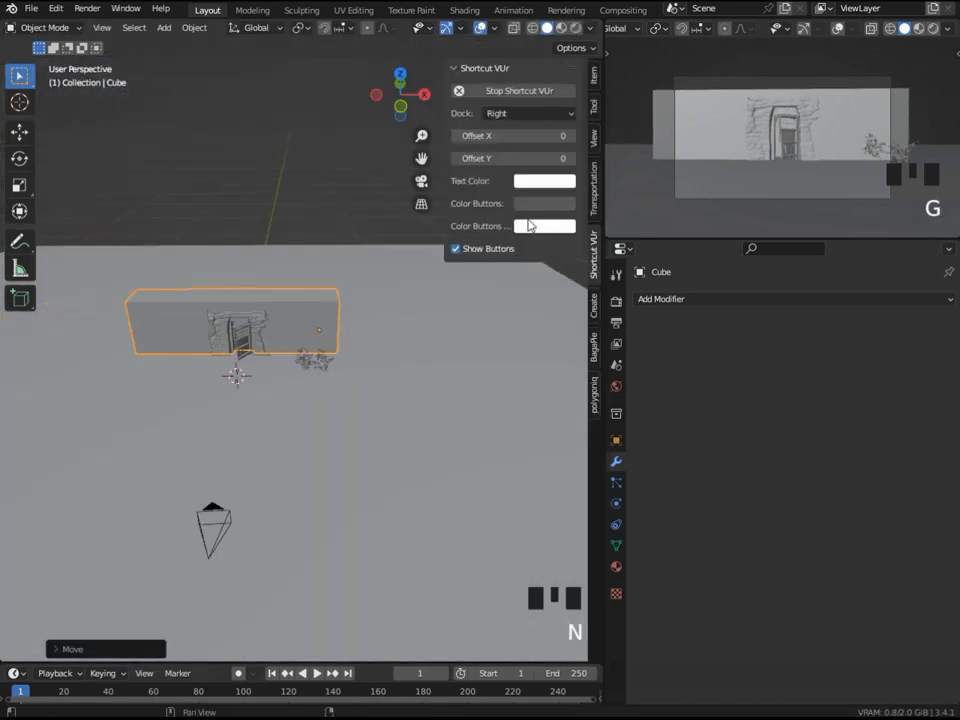
{"action": "left_click", "coordinate": [594, 393]}
{"action": "left_click", "coordinate": [545, 110]}
{"action": "left_click", "coordinate": [580, 189]}
{"action": "left_click", "coordinate": [580, 222]}
{"action": "left_click", "coordinate": [568, 271]}
{"action": "scroll", "coordinate": [540, 625], "scroll_direction": "down", "scroll_amount": 2}
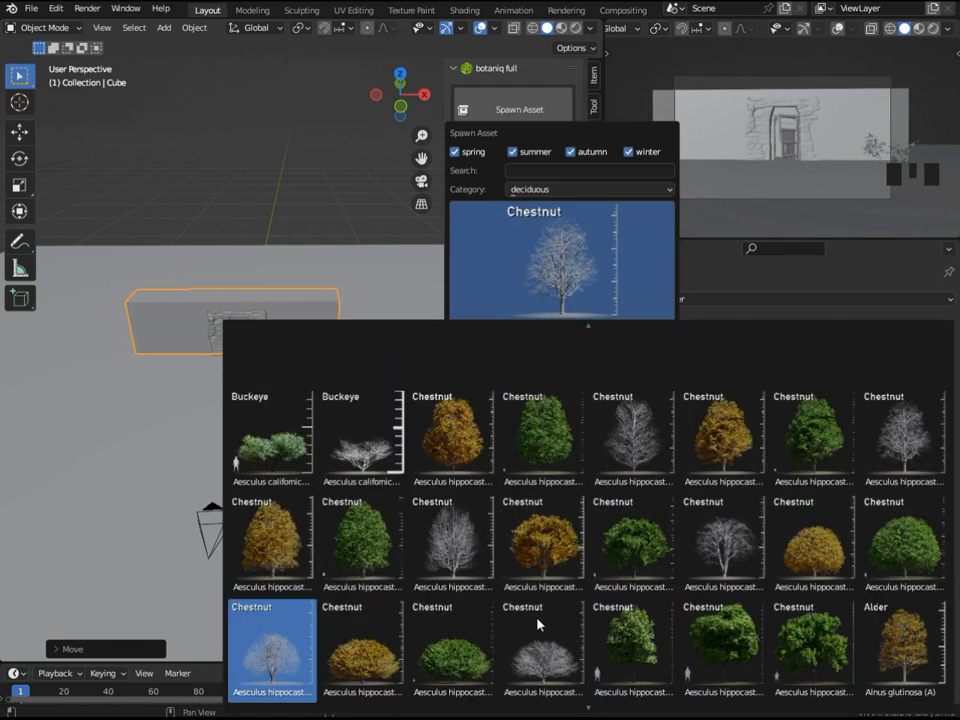
{"action": "left_click", "coordinate": [723, 650]}
{"action": "left_click", "coordinate": [561, 370]}
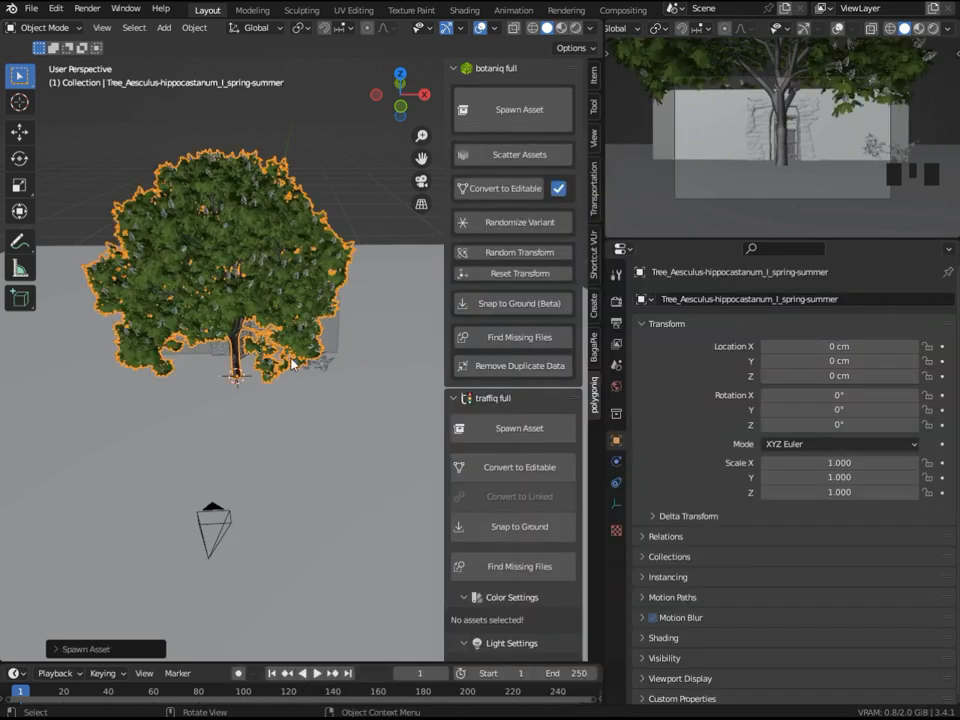
Move the chestnut tree behind the wall to about X -95 cm, Y 906 cm
{"action": "left_click_drag", "start_coordinate": [275, 375], "coordinate": [181, 381]}
{"action": "middle_click_drag", "start_coordinate": [205, 345], "coordinate": [135, 325]}
{"action": "left_click_drag", "start_coordinate": [199, 305], "coordinate": [279, 407]}
View the scene through the camera and move the camera back along Y to widen the framing
{"action": "key", "text": "KP_0"}
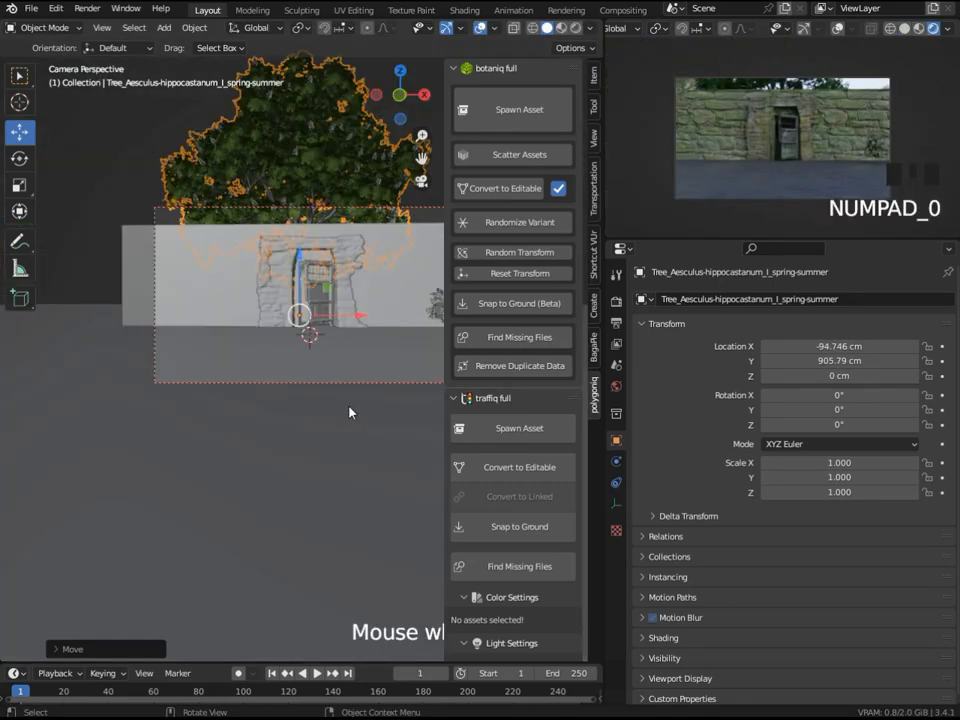
{"action": "key", "text": "n"}
{"action": "left_click", "coordinate": [356, 388]}
{"action": "left_click", "coordinate": [358, 383]}
{"action": "left_click", "coordinate": [358, 383]}
{"action": "key", "text": "g"}
{"action": "key", "text": "y"}
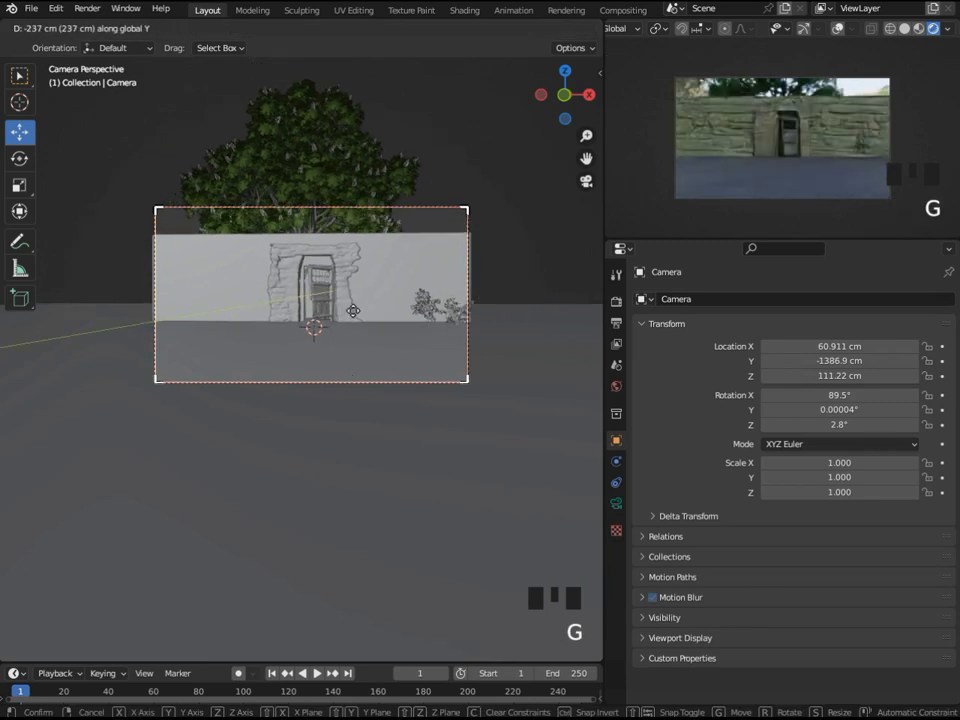
{"action": "left_click", "coordinate": [350, 336]}
Duplicate the chestnut tree twice and shift the copies along X to either side of the original behind the wall
{"action": "left_click", "coordinate": [376, 175]}
{"action": "key", "text": "shift+d"}
{"action": "key", "text": "Escape"}
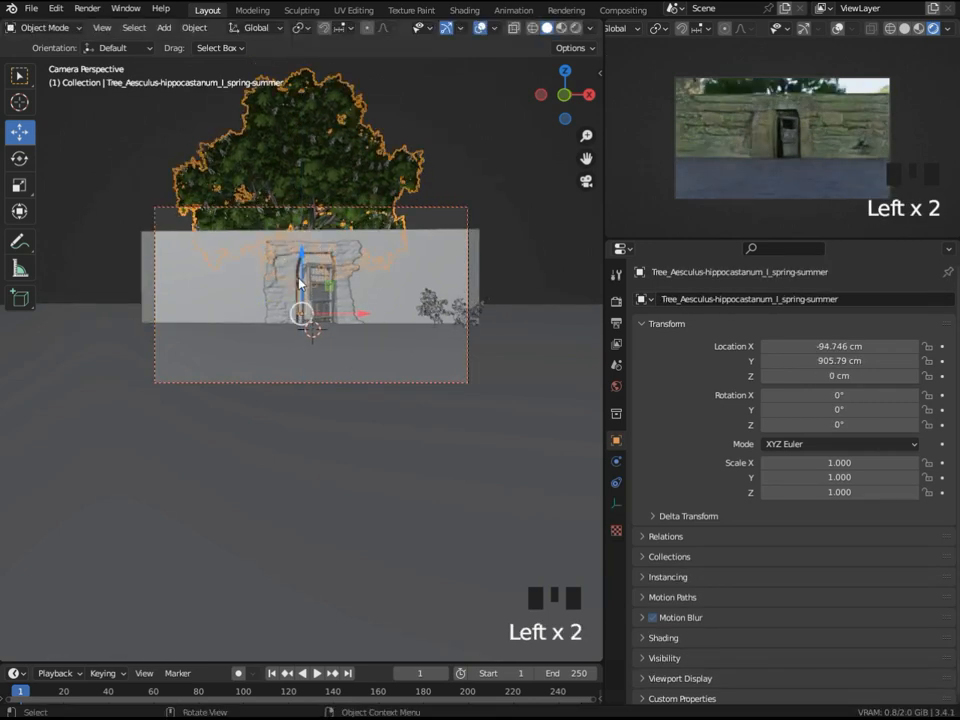
{"action": "key", "text": "g"}
{"action": "key", "text": "x"}
{"action": "left_click", "coordinate": [441, 313]}
{"action": "key", "text": "shift+d"}
{"action": "key", "text": "Escape"}
{"action": "key", "text": "g"}
{"action": "key", "text": "x"}
{"action": "left_click", "coordinate": [256, 314]}
Duplicate the left rear tree and bring the copy forward toward the front of the wall
{"action": "scroll", "coordinate": [339, 306], "scroll_direction": "down", "scroll_amount": 5}
{"action": "middle_click_drag", "start_coordinate": [256, 314], "coordinate": [270, 377]}
{"action": "key", "text": "shift+d"}
{"action": "right_click", "coordinate": [274, 367]}
{"action": "left_click_drag", "start_coordinate": [213, 307], "coordinate": [278, 388]}
{"action": "middle_click_drag", "start_coordinate": [278, 388], "coordinate": [318, 371]}
{"action": "left_click_drag", "start_coordinate": [333, 389], "coordinate": [340, 387]}
{"action": "middle_click_drag", "start_coordinate": [266, 382], "coordinate": [291, 386]}
{"action": "left_click_drag", "start_coordinate": [272, 371], "coordinate": [252, 346]}
Position the front tree left of the gate at about X -557 cm, Y 157 cm and sink it to Z -203 cm
{"action": "scroll", "coordinate": [315, 369], "scroll_direction": "up", "scroll_amount": 3}
{"action": "middle_click_drag", "start_coordinate": [430, 420], "coordinate": [296, 360]}
{"action": "left_click_drag", "start_coordinate": [250, 358], "coordinate": [306, 349]}
{"action": "left_click_drag", "start_coordinate": [290, 366], "coordinate": [301, 372]}
{"action": "left_click_drag", "start_coordinate": [271, 303], "coordinate": [270, 323]}
{"action": "left_click_drag", "start_coordinate": [289, 393], "coordinate": [274, 389]}
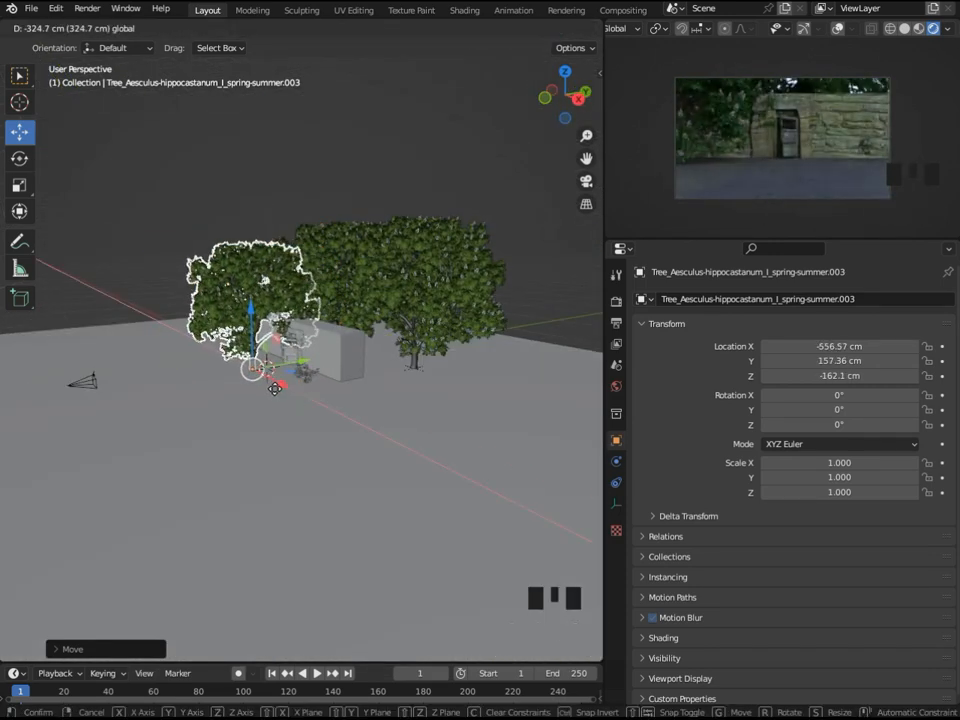
{"action": "left_click_drag", "start_coordinate": [251, 320], "coordinate": [252, 348]}
Restrict the rendered preview to a region around the gate and examine the tree beside it up close
{"action": "scroll", "coordinate": [780, 165], "scroll_direction": "up", "scroll_amount": 4}
{"action": "scroll", "coordinate": [765, 166], "scroll_direction": "down", "scroll_amount": 2}
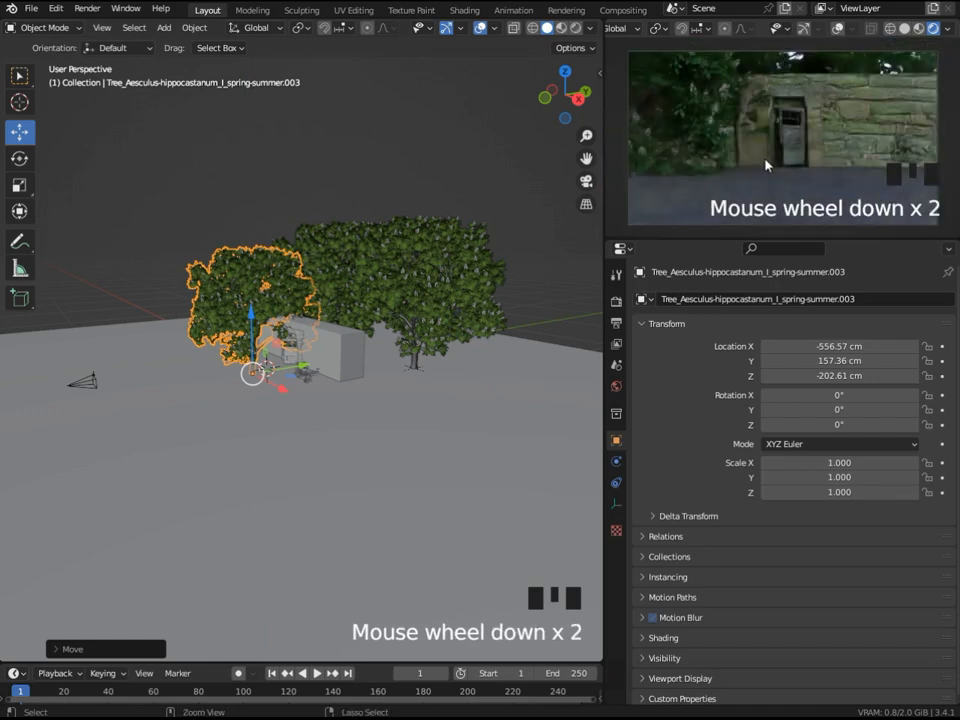
{"action": "left_click_drag", "start_coordinate": [684, 48], "coordinate": [886, 198]}
{"action": "mouse_move", "coordinate": [720, 152]}
{"action": "middle_mouse_down"}
{"action": "mouse_move", "coordinate": [681, 144]}
{"action": "mouse_move", "coordinate": [686, 125]}
{"action": "middle_mouse_up"}
{"action": "key", "text": "KP_0"}
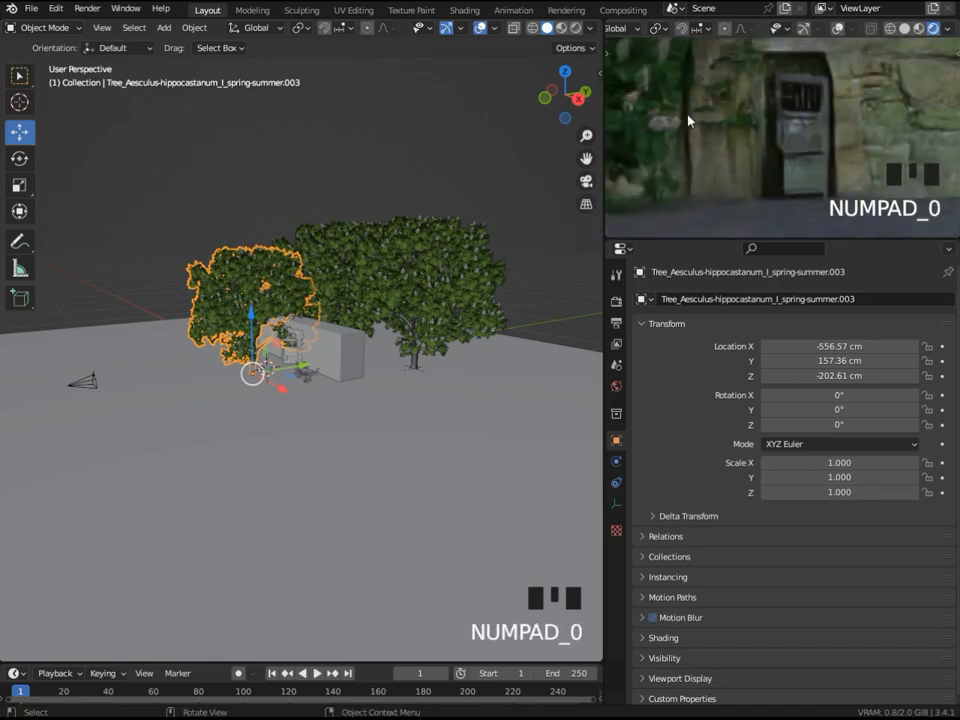
{"action": "scroll", "coordinate": [326, 342], "scroll_direction": "up", "scroll_amount": 2}
{"action": "middle_click_drag", "start_coordinate": [326, 345], "coordinate": [249, 335]}
{"action": "left_click_drag", "start_coordinate": [235, 417], "coordinate": [236, 418]}
{"action": "scroll", "coordinate": [236, 418], "scroll_direction": "down", "scroll_amount": 3}
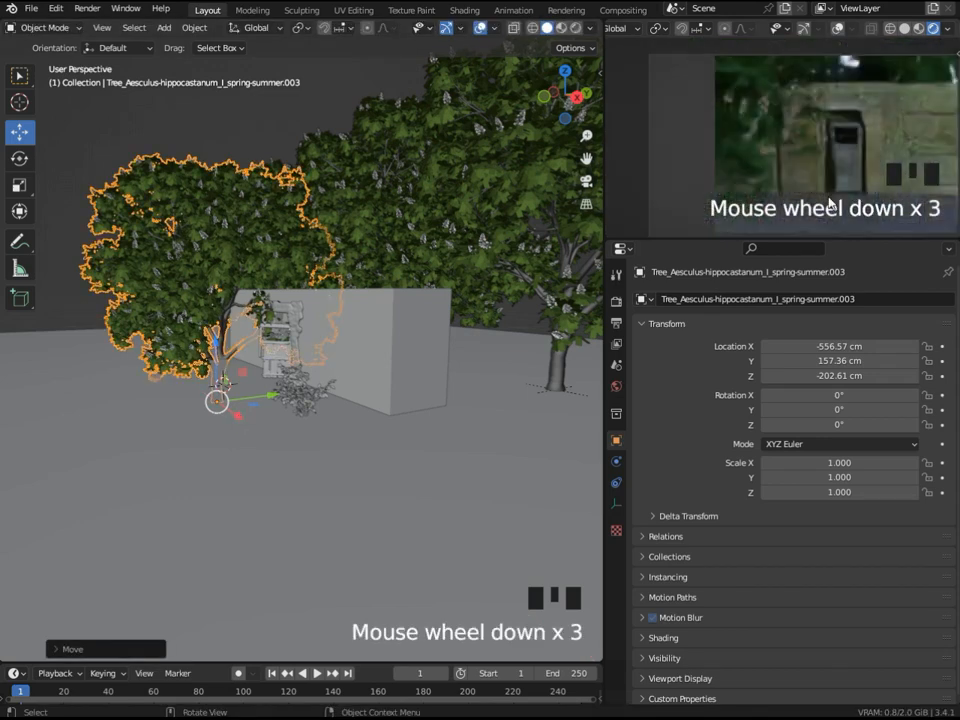
Duplicate the tree left of the gate, move the copy to the gate's right side and mirror it along X
{"action": "middle_click_drag", "start_coordinate": [236, 418], "coordinate": [360, 407]}
{"action": "left_click_drag", "start_coordinate": [230, 407], "coordinate": [435, 448]}
{"action": "middle_click_drag", "start_coordinate": [435, 448], "coordinate": [478, 420]}
{"action": "left_click", "coordinate": [250, 318]}
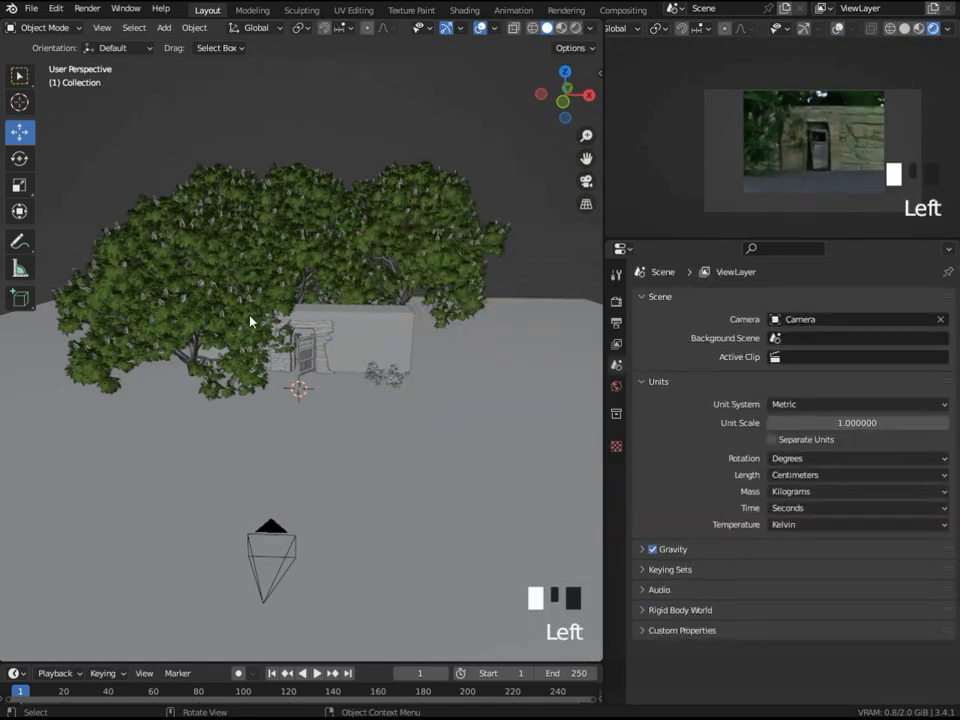
{"action": "key", "text": "shift+d"}
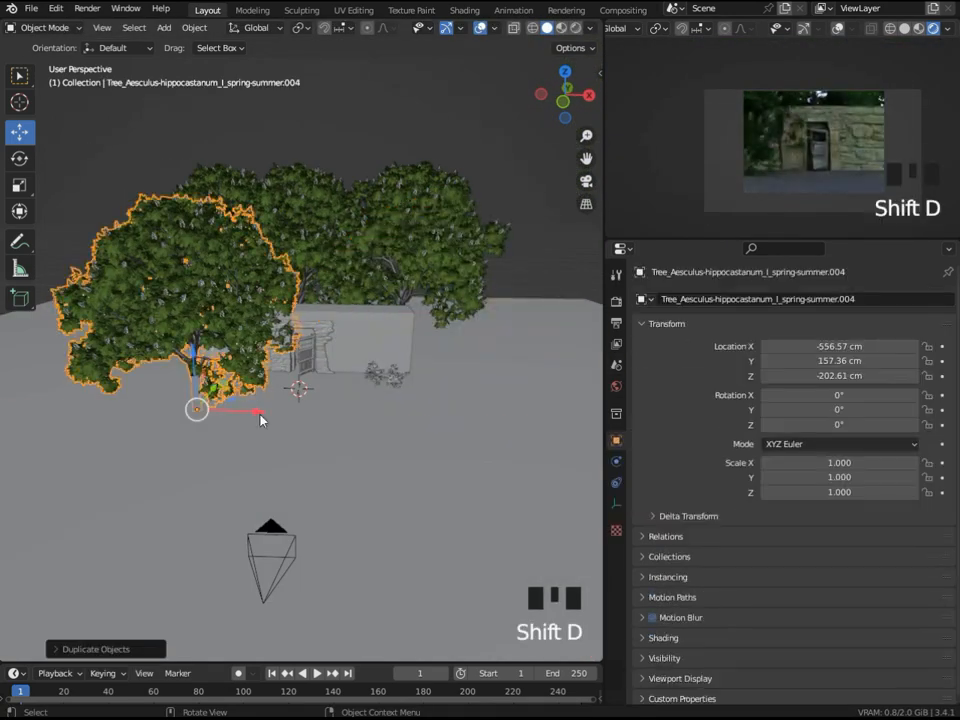
{"action": "left_click_drag", "start_coordinate": [259, 414], "coordinate": [294, 414]}
{"action": "left_click", "coordinate": [198, 31]}
{"action": "mouse_move", "coordinate": [250, 75]}
{"action": "left_click", "coordinate": [357, 76]}
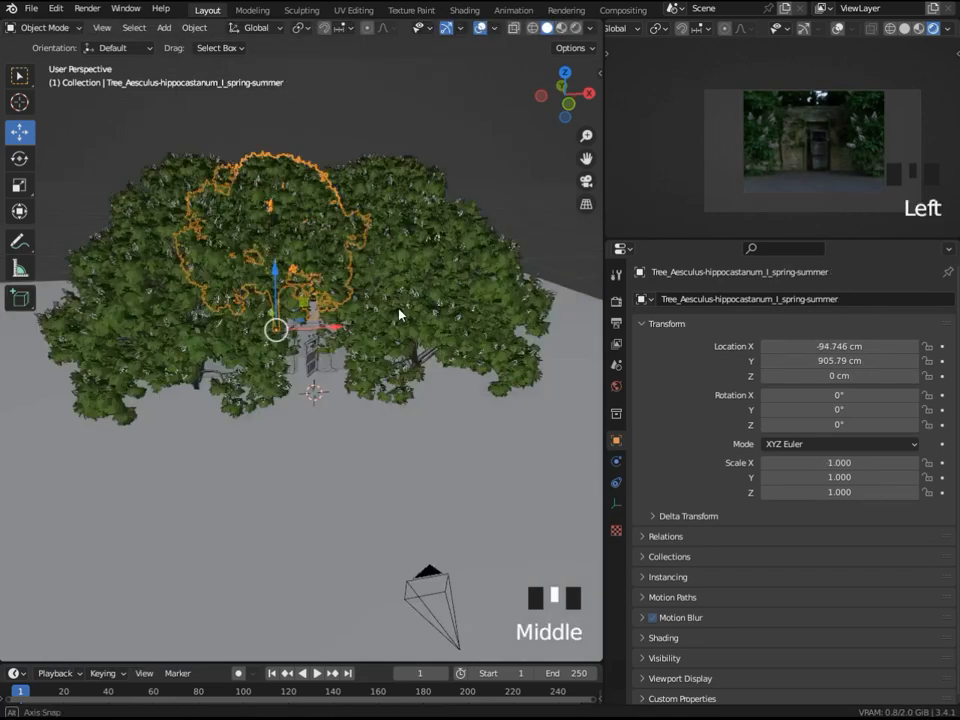
Tilt the original central tree behind the wall 27.6° about the X axis
{"action": "middle_click_drag", "start_coordinate": [298, 231], "coordinate": [291, 260]}
{"action": "key", "text": "r"}
{"action": "key", "text": "x"}
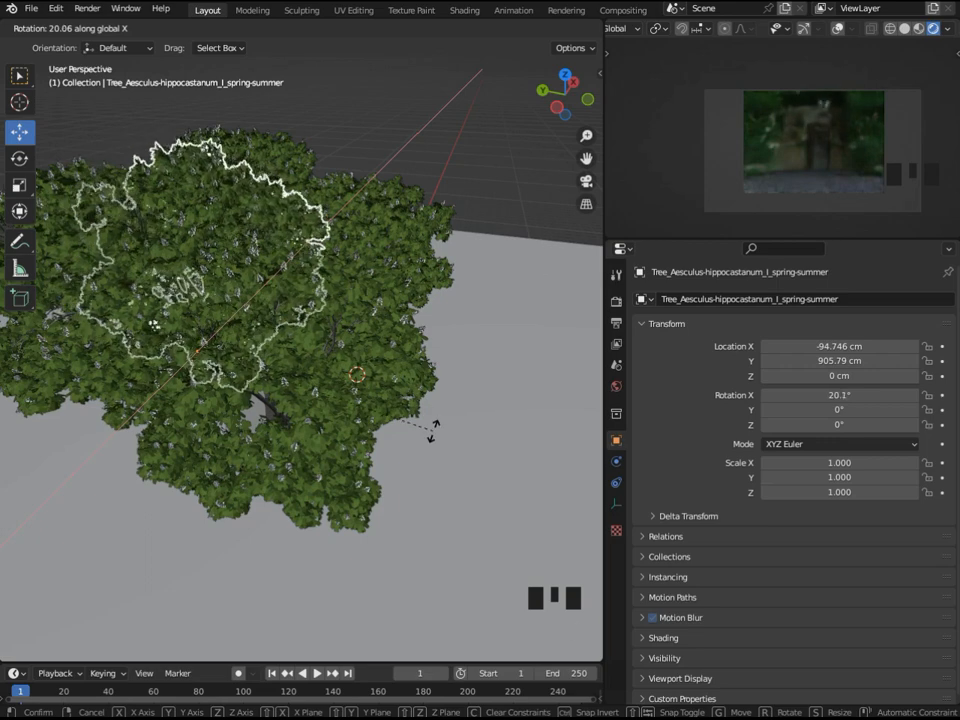
{"action": "left_click", "coordinate": [450, 469]}
{"action": "middle_click_drag", "start_coordinate": [576, 317], "coordinate": [414, 354]}
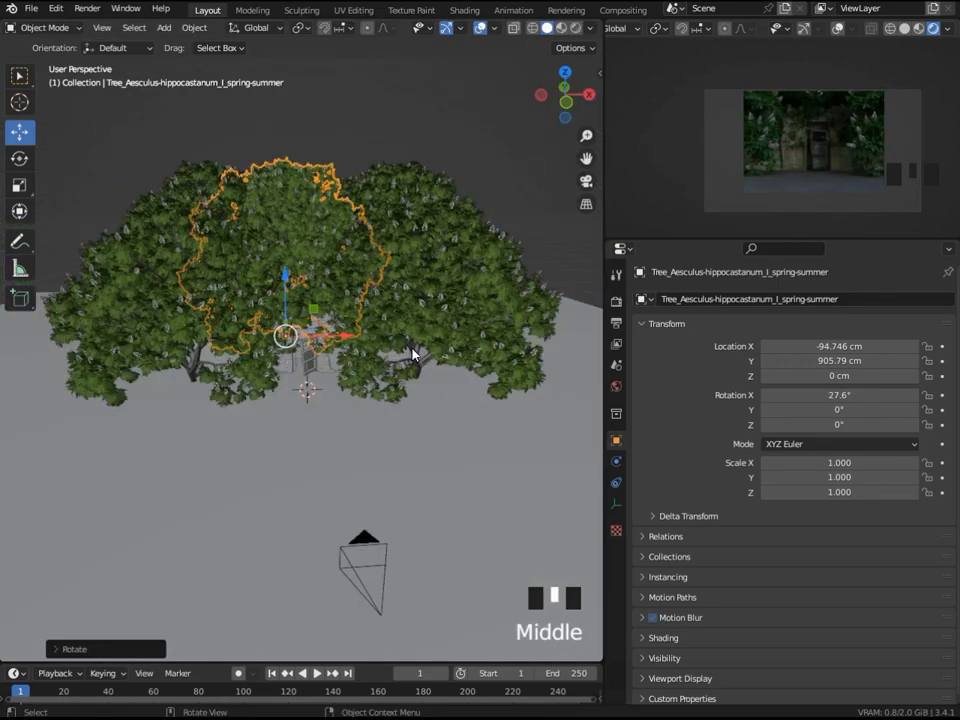
Duplicate the mirrored right tree and place the copy beside the camera at about X 653 cm, Y -1216 cm
{"action": "left_click", "coordinate": [412, 356]}
{"action": "key", "text": "shift+d"}
{"action": "right_click", "coordinate": [403, 407]}
{"action": "middle_click_drag", "start_coordinate": [403, 407], "coordinate": [447, 436]}
{"action": "left_click_drag", "start_coordinate": [391, 381], "coordinate": [453, 437]}
{"action": "left_click_drag", "start_coordinate": [508, 451], "coordinate": [562, 442]}
{"action": "left_click_drag", "start_coordinate": [484, 410], "coordinate": [518, 446]}
{"action": "scroll", "coordinate": [443, 417], "scroll_direction": "down", "scroll_amount": 3}
{"action": "left_click_drag", "start_coordinate": [474, 413], "coordinate": [536, 416]}
{"action": "left_click_drag", "start_coordinate": [471, 387], "coordinate": [490, 416]}
{"action": "left_click_drag", "start_coordinate": [552, 430], "coordinate": [469, 461]}
{"action": "left_click_drag", "start_coordinate": [418, 423], "coordinate": [406, 383]}
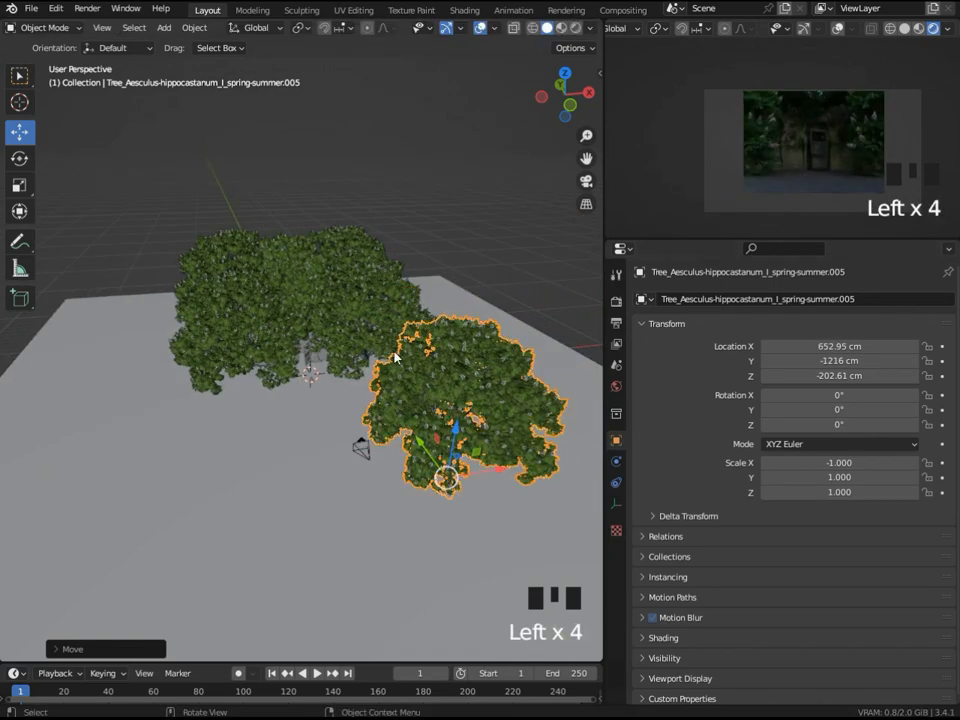
Duplicate the foreground tree along X to the camera's left side, slightly beyond X -815 cm
{"action": "key", "text": "shift+d"}
{"action": "key", "text": "x"}
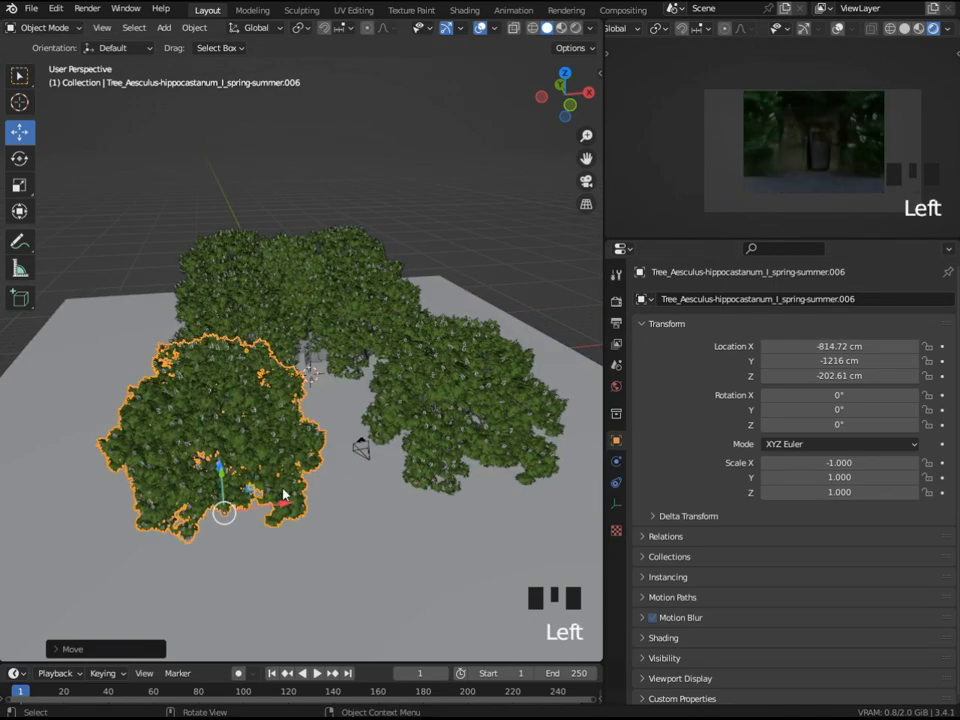
{"action": "left_click_drag", "start_coordinate": [279, 499], "coordinate": [272, 500]}
Reposition the mirrored tree right of the gate to about X 524 cm, Y 402 cm
{"action": "left_click", "coordinate": [390, 382]}
{"action": "mouse_move", "coordinate": [392, 380]}
{"action": "left_mouse_down"}
{"action": "mouse_move", "coordinate": [414, 377]}
{"action": "mouse_move", "coordinate": [399, 379]}
{"action": "left_mouse_up"}
{"action": "scroll", "coordinate": [350, 330], "scroll_direction": "up", "scroll_amount": 4}
{"action": "middle_click_drag", "start_coordinate": [308, 300], "coordinate": [280, 300]}
{"action": "left_click", "coordinate": [446, 410]}
{"action": "middle_click_drag", "start_coordinate": [483, 410], "coordinate": [400, 375]}
{"action": "left_click_drag", "start_coordinate": [446, 462], "coordinate": [471, 440]}
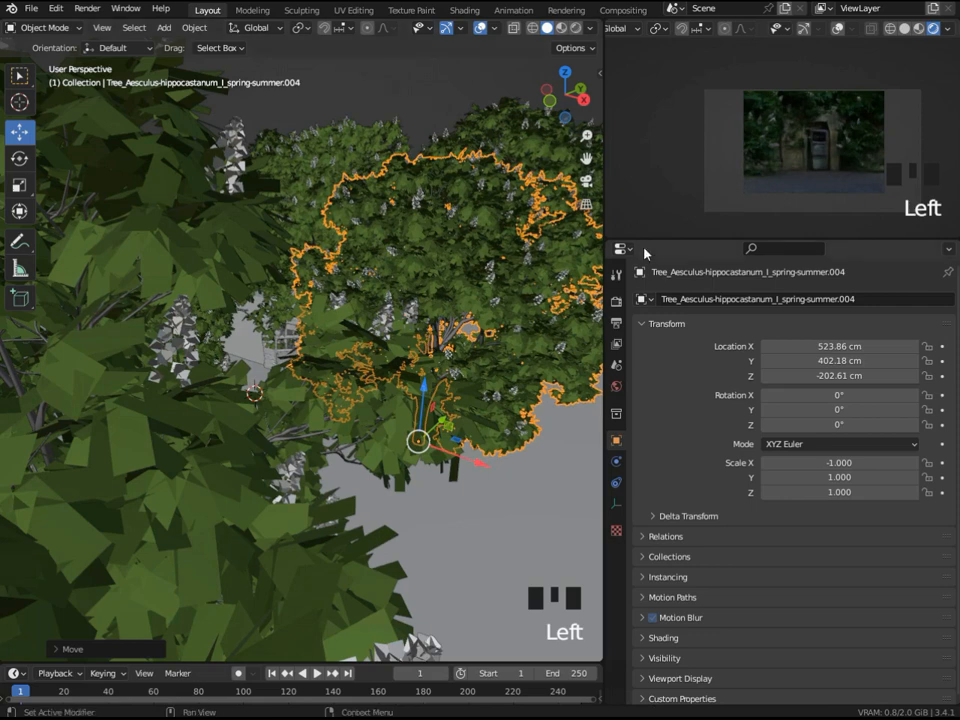
Enlarge the render region of the small viewport to cover the whole camera frame
{"action": "scroll", "coordinate": [712, 128], "scroll_direction": "down", "scroll_amount": 2}
{"action": "key", "text": "ctrl+b"}
{"action": "left_click_drag", "start_coordinate": [703, 86], "coordinate": [901, 205]}
{"action": "scroll", "coordinate": [827, 160], "scroll_direction": "up", "scroll_amount": 3}
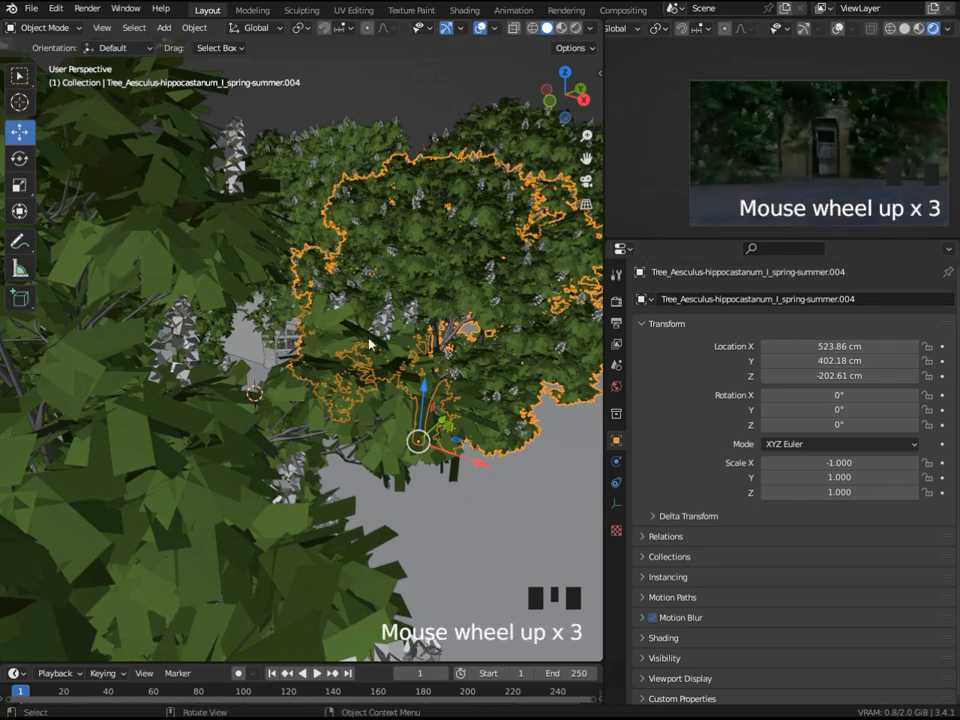
{"action": "scroll", "coordinate": [805, 132], "scroll_direction": "down", "scroll_amount": 2}
{"action": "scroll", "coordinate": [345, 417], "scroll_direction": "down", "scroll_amount": 1}
Show the rendered camera view in the main viewport without overlays and gizmos, with the small viewport in solid shading
{"action": "key", "text": "KP_0"}
{"action": "left_click", "coordinate": [904, 28]}
{"action": "left_click", "coordinate": [576, 28]}
{"action": "scroll", "coordinate": [439, 383], "scroll_direction": "up", "scroll_amount": 4}
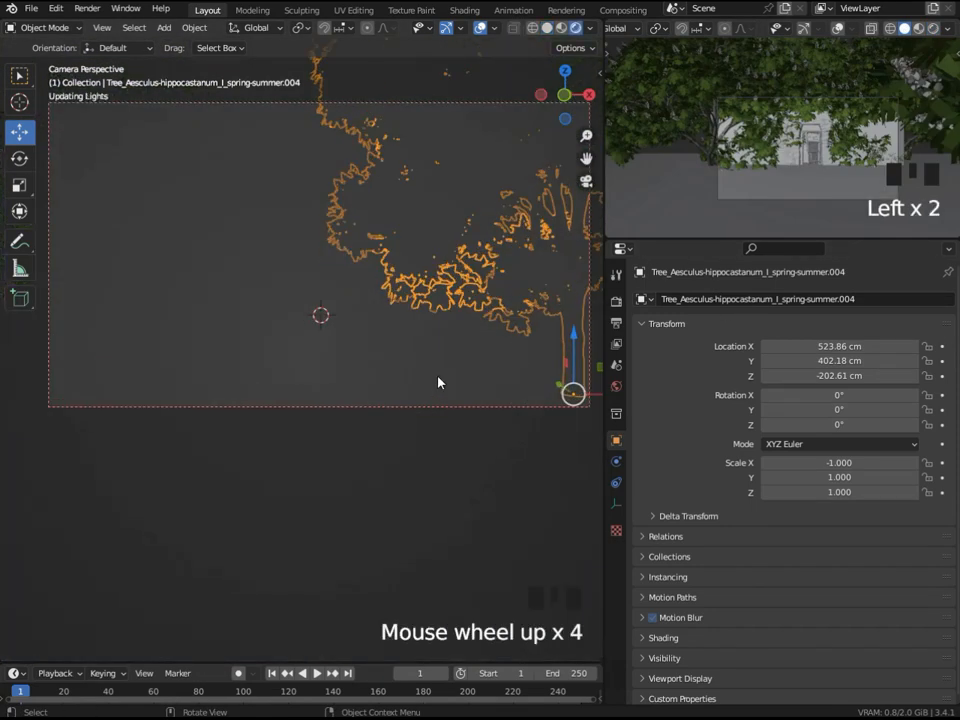
{"action": "left_click", "coordinate": [480, 28]}
{"action": "left_click", "coordinate": [447, 28]}
{"action": "middle_click_drag", "start_coordinate": [280, 215], "coordinate": [273, 268], "text": "shift"}
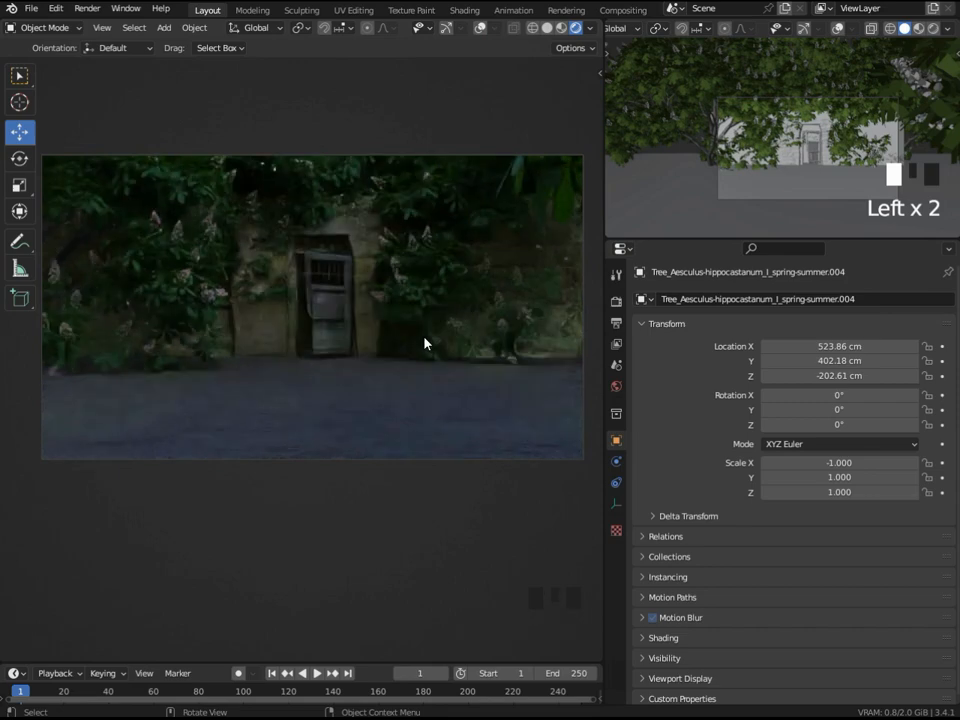
Return the main viewport to solid shading and spawn the deciduous Maple tree Tree_Acer-pseudoplatanus_T_summer from botaniq
{"action": "left_click", "coordinate": [547, 28]}
{"action": "middle_click_drag", "start_coordinate": [390, 280], "coordinate": [371, 313]}
{"action": "scroll", "coordinate": [371, 313], "scroll_direction": "down", "scroll_amount": 3}
{"action": "key", "text": "n"}
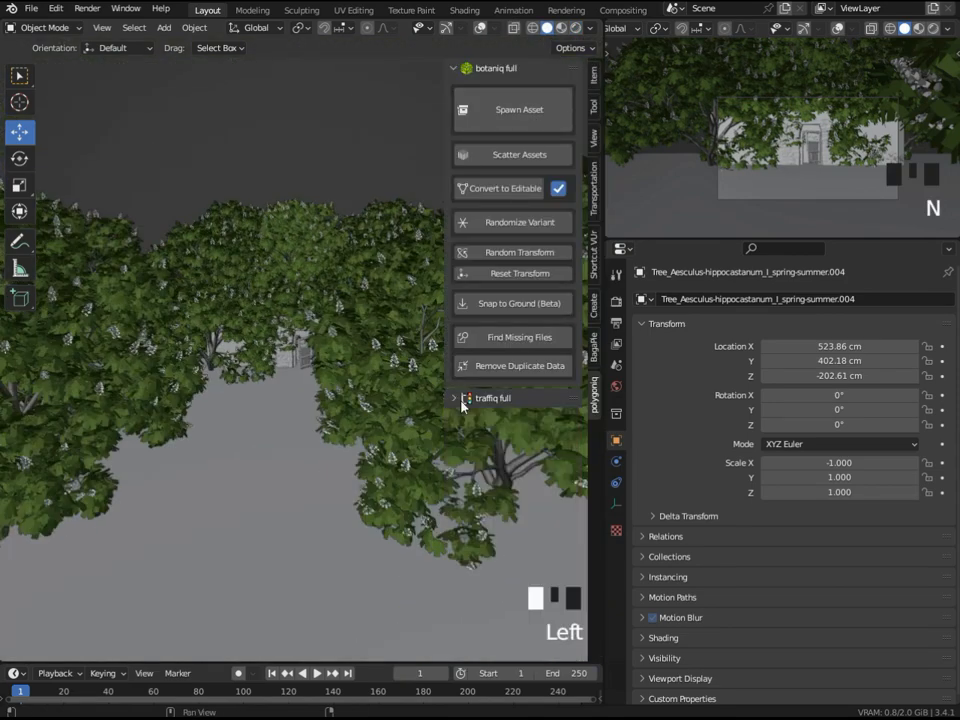
{"action": "left_click", "coordinate": [513, 109]}
{"action": "left_click", "coordinate": [553, 221]}
{"action": "left_click", "coordinate": [737, 489]}
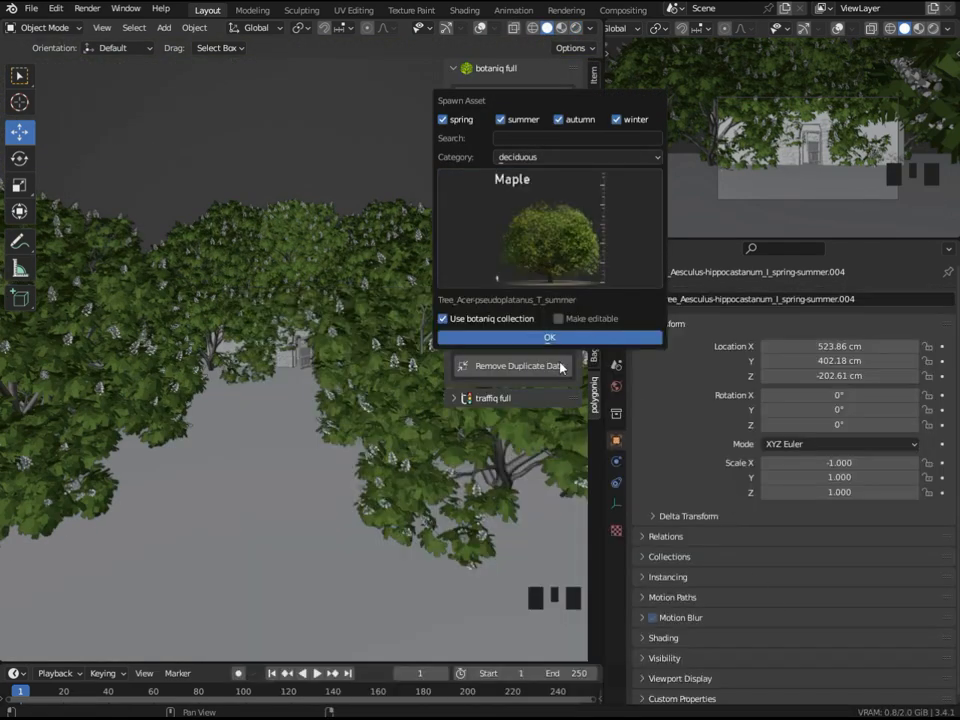
{"action": "left_click", "coordinate": [546, 336]}
Delete the chestnut tree in the foreground to the right of the camera
{"action": "scroll", "coordinate": [272, 364], "scroll_direction": "down", "scroll_amount": 5}
{"action": "left_click", "coordinate": [398, 385]}
{"action": "key", "text": "x"}
{"action": "left_click", "coordinate": [370, 320]}
Move the maple behind the wall to about X 807, Y 1825, Z -353 cm and preview the small viewport rendered
{"action": "left_click", "coordinate": [446, 28]}
{"action": "left_click_drag", "start_coordinate": [283, 341], "coordinate": [298, 363]}
{"action": "left_click_drag", "start_coordinate": [365, 377], "coordinate": [427, 390]}
{"action": "scroll", "coordinate": [380, 385], "scroll_direction": "down", "scroll_amount": 1}
{"action": "middle_click_drag", "start_coordinate": [352, 382], "coordinate": [282, 386]}
{"action": "left_click_drag", "start_coordinate": [310, 385], "coordinate": [441, 370]}
{"action": "left_click", "coordinate": [934, 29]}
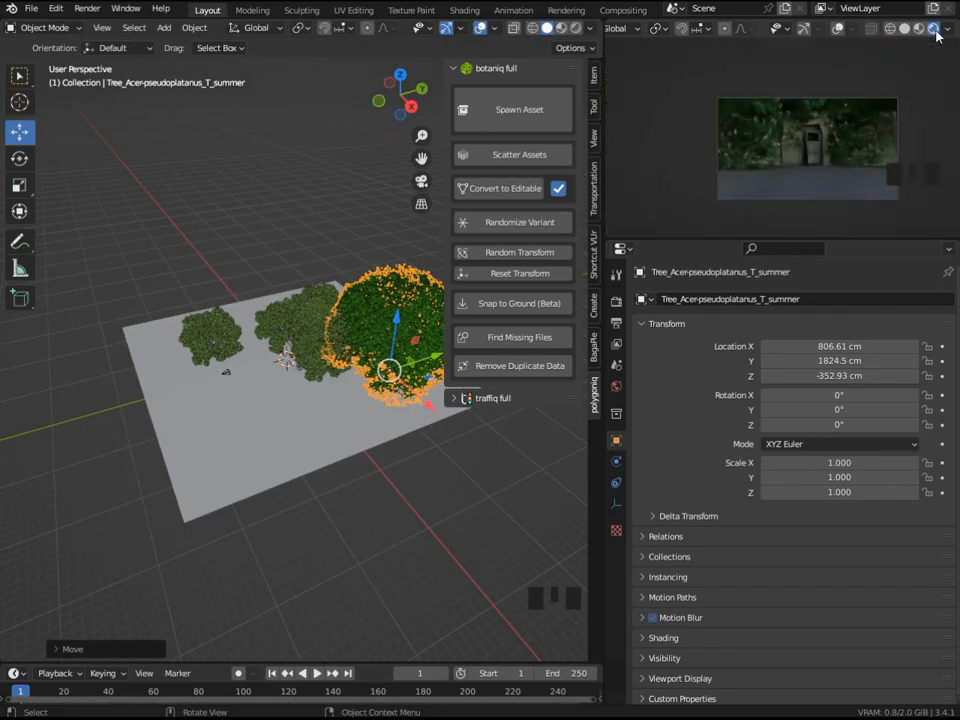
{"action": "middle_click_drag", "start_coordinate": [430, 390], "coordinate": [393, 368]}
{"action": "key", "text": "n"}
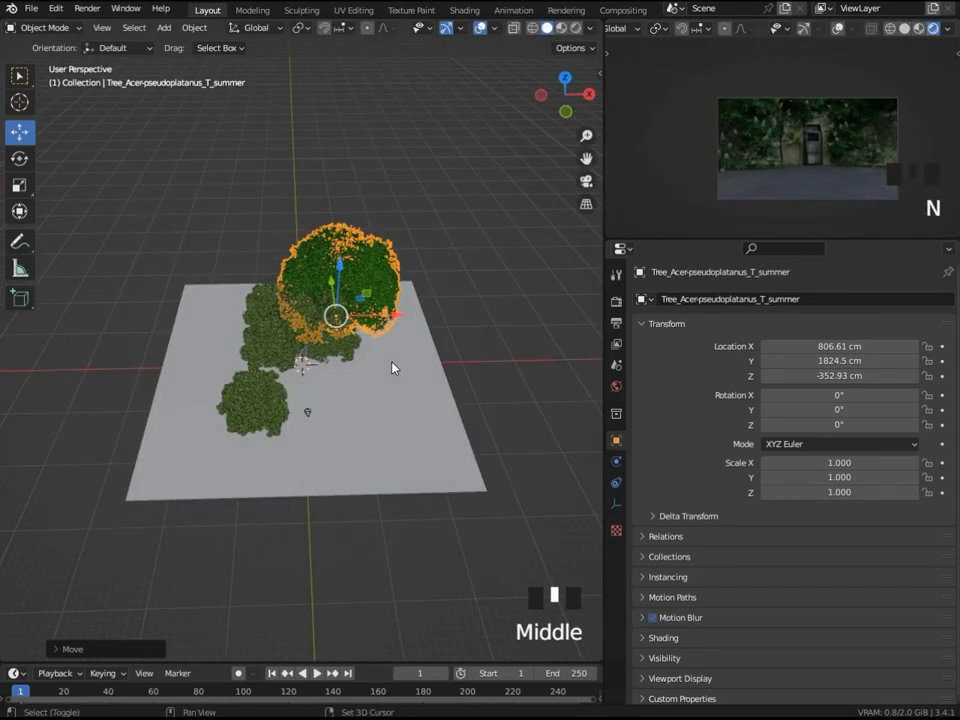
Duplicate the maple, place the copy in front of the wall at about X 1705, Y -1440 cm, and set the small viewport to solid shading
{"action": "left_click_drag", "start_coordinate": [331, 283], "coordinate": [338, 344]}
{"action": "left_click_drag", "start_coordinate": [408, 379], "coordinate": [456, 379]}
{"action": "middle_click_drag", "start_coordinate": [456, 379], "coordinate": [536, 358]}
{"action": "left_click_drag", "start_coordinate": [354, 334], "coordinate": [408, 360]}
{"action": "scroll", "coordinate": [706, 214], "scroll_direction": "up", "scroll_amount": 2}
{"action": "left_click", "coordinate": [904, 29]}
Preview the rendered camera view in the main viewport with the new maple in place
{"action": "key", "text": "KP_0"}
{"action": "scroll", "coordinate": [515, 248], "scroll_direction": "down", "scroll_amount": 3}
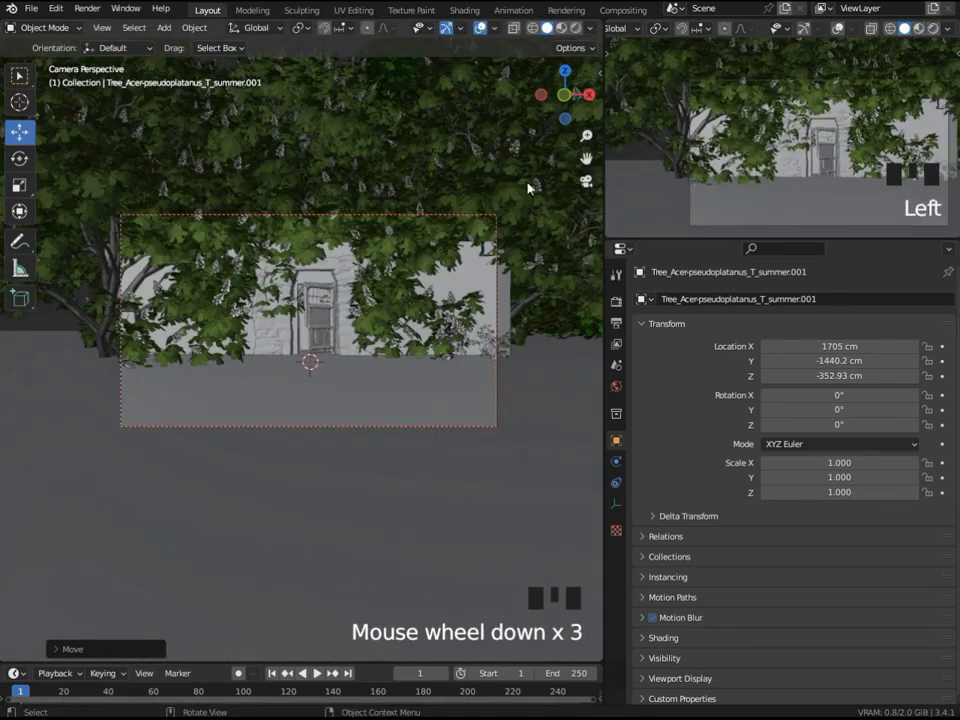
{"action": "left_click", "coordinate": [577, 29]}
{"action": "scroll", "coordinate": [225, 283], "scroll_direction": "up", "scroll_amount": 2}
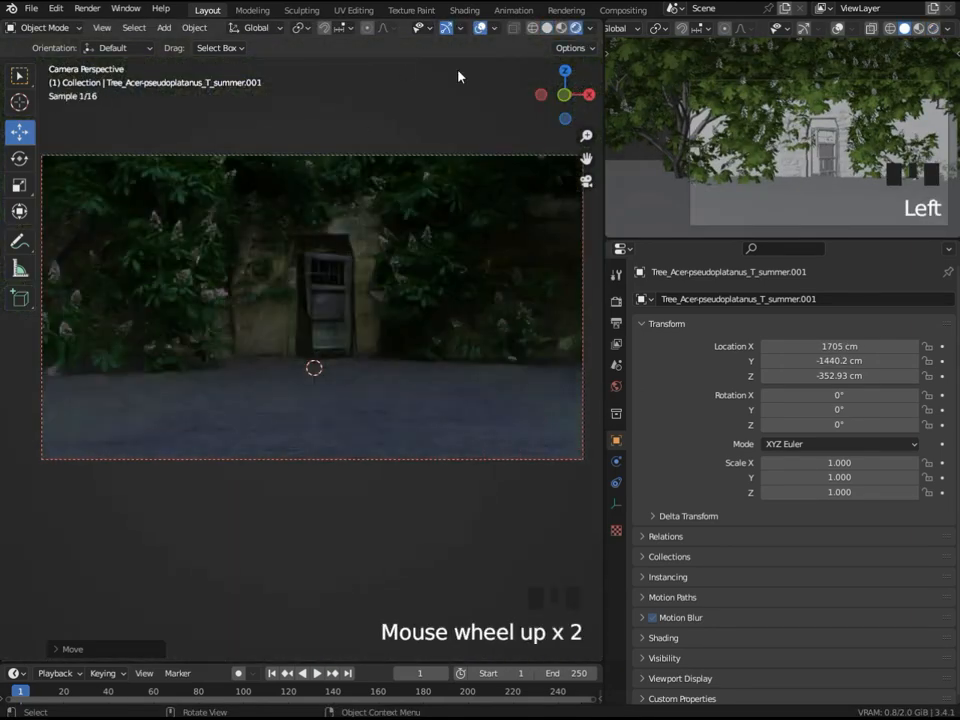
Return the main viewport to solid shading and delete the chestnut tree in the foreground to the left of the camera
{"action": "left_click", "coordinate": [547, 29]}
{"action": "scroll", "coordinate": [426, 332], "scroll_direction": "down", "scroll_amount": 3}
{"action": "mouse_move", "coordinate": [476, 150]}
{"action": "middle_mouse_down"}
{"action": "mouse_move", "coordinate": [426, 332]}
{"action": "mouse_move", "coordinate": [430, 430]}
{"action": "middle_mouse_up"}
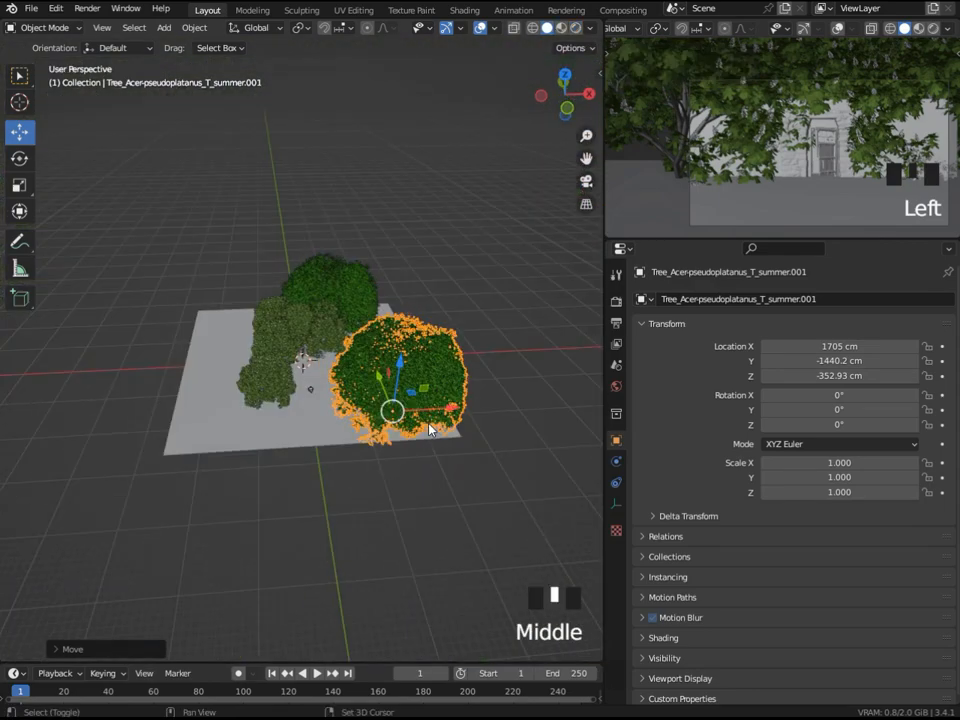
{"action": "left_click", "coordinate": [285, 388]}
{"action": "key", "text": "x"}
Duplicate the foreground maple and move the copy to the camera's left side at about X -1266, Y -148 cm
{"action": "left_click", "coordinate": [446, 413]}
{"action": "key", "text": "shift+d"}
{"action": "right_click", "coordinate": [448, 410]}
{"action": "left_click_drag", "start_coordinate": [448, 410], "coordinate": [304, 409]}
{"action": "middle_click_drag", "start_coordinate": [304, 409], "coordinate": [215, 490]}
{"action": "left_click_drag", "start_coordinate": [240, 351], "coordinate": [282, 318]}
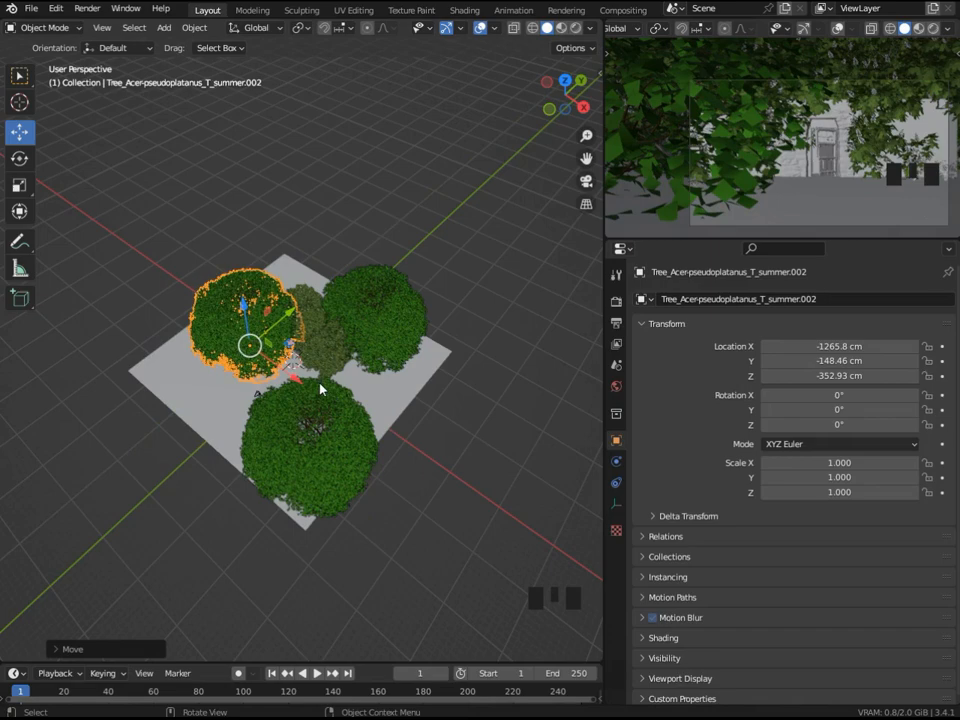
Lower the new maple copy to about Z -358 cm and check it briefly with rendered shading in the small viewport
{"action": "key", "text": "KP_Decimal"}
{"action": "middle_click_drag", "start_coordinate": [262, 588], "coordinate": [340, 446]}
{"action": "scroll", "coordinate": [340, 446], "scroll_direction": "down", "scroll_amount": 1}
{"action": "left_click_drag", "start_coordinate": [299, 440], "coordinate": [299, 447]}
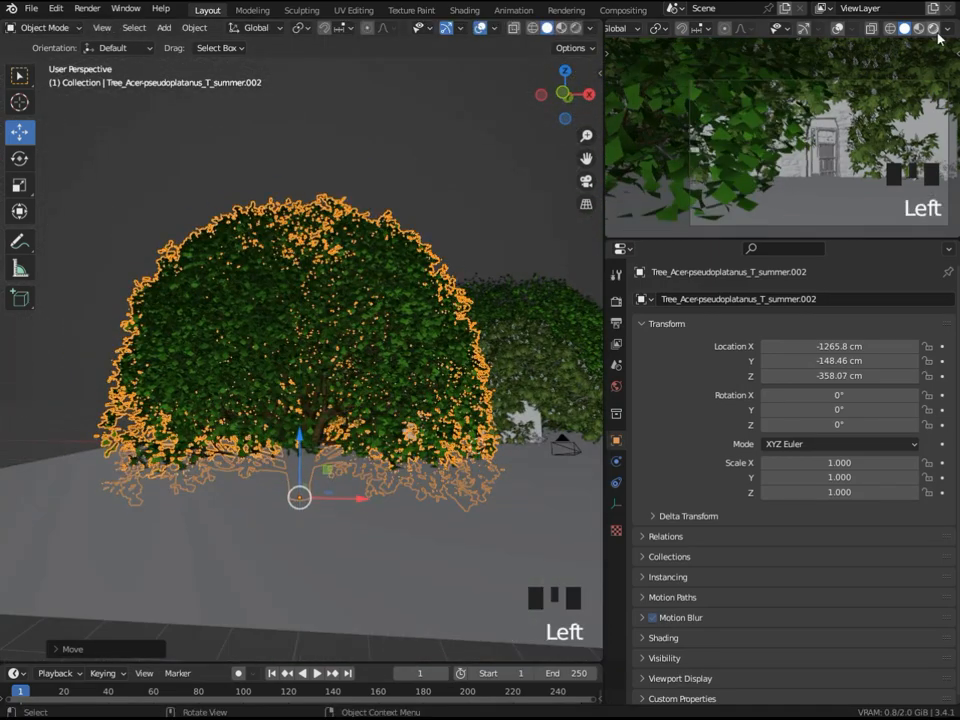
{"action": "left_click", "coordinate": [933, 29]}
{"action": "left_click", "coordinate": [904, 29]}
Move the maple on the camera's right side to about X 1313, Y -475 cm and preview the small viewport rendered
{"action": "scroll", "coordinate": [439, 395], "scroll_direction": "down", "scroll_amount": 7}
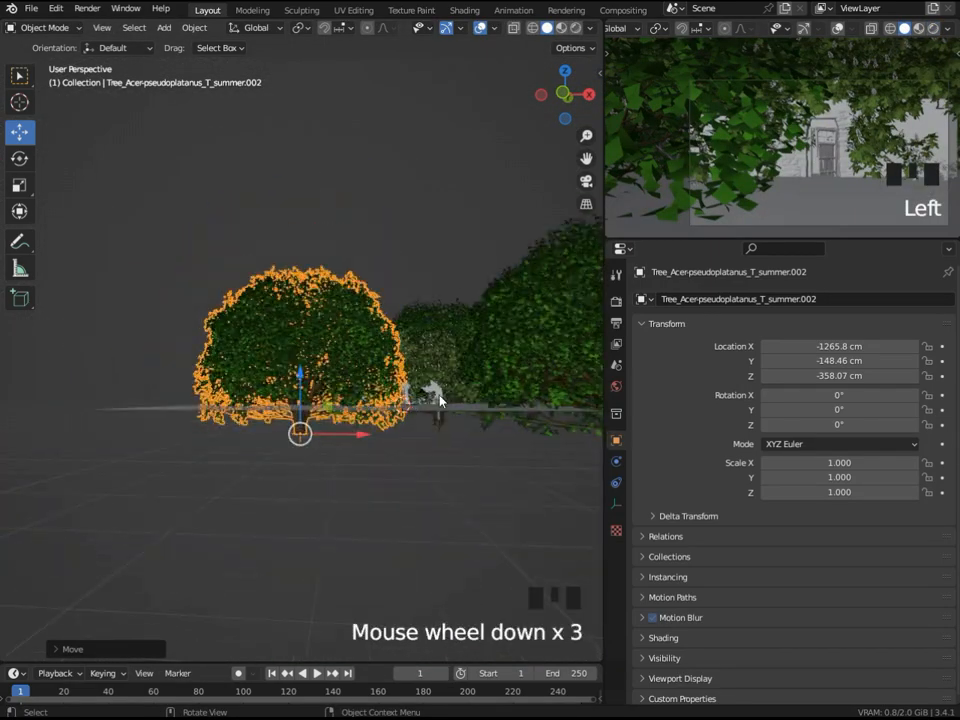
{"action": "scroll", "coordinate": [700, 190], "scroll_direction": "down", "scroll_amount": 2}
{"action": "scroll", "coordinate": [680, 290], "scroll_direction": "down", "scroll_amount": 2}
{"action": "middle_click_drag", "start_coordinate": [508, 345], "coordinate": [370, 470]}
{"action": "left_click", "coordinate": [387, 440]}
{"action": "left_click_drag", "start_coordinate": [387, 440], "coordinate": [426, 400]}
{"action": "left_click_drag", "start_coordinate": [449, 470], "coordinate": [436, 462]}
{"action": "left_click_drag", "start_coordinate": [409, 389], "coordinate": [397, 401]}
{"action": "left_click_drag", "start_coordinate": [421, 473], "coordinate": [420, 472]}
{"action": "left_click", "coordinate": [933, 28]}
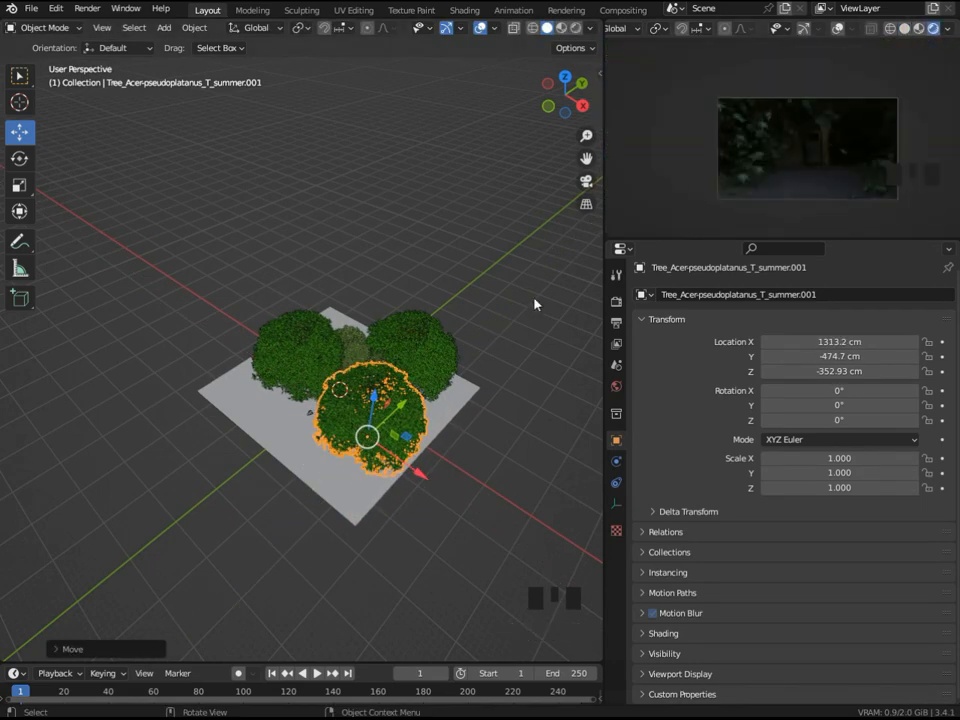
{"action": "left_click", "coordinate": [354, 338]}
{"action": "scroll", "coordinate": [300, 370], "scroll_direction": "up", "scroll_amount": 2}
{"action": "middle_click_drag", "start_coordinate": [285, 377], "coordinate": [262, 432]}
{"action": "left_click", "coordinate": [112, 372]}
{"action": "left_click_drag", "start_coordinate": [75, 410], "coordinate": [32, 432]}
{"action": "right_click", "coordinate": [32, 432]}
{"action": "middle_click_drag", "start_coordinate": [560, 410], "coordinate": [450, 402]}
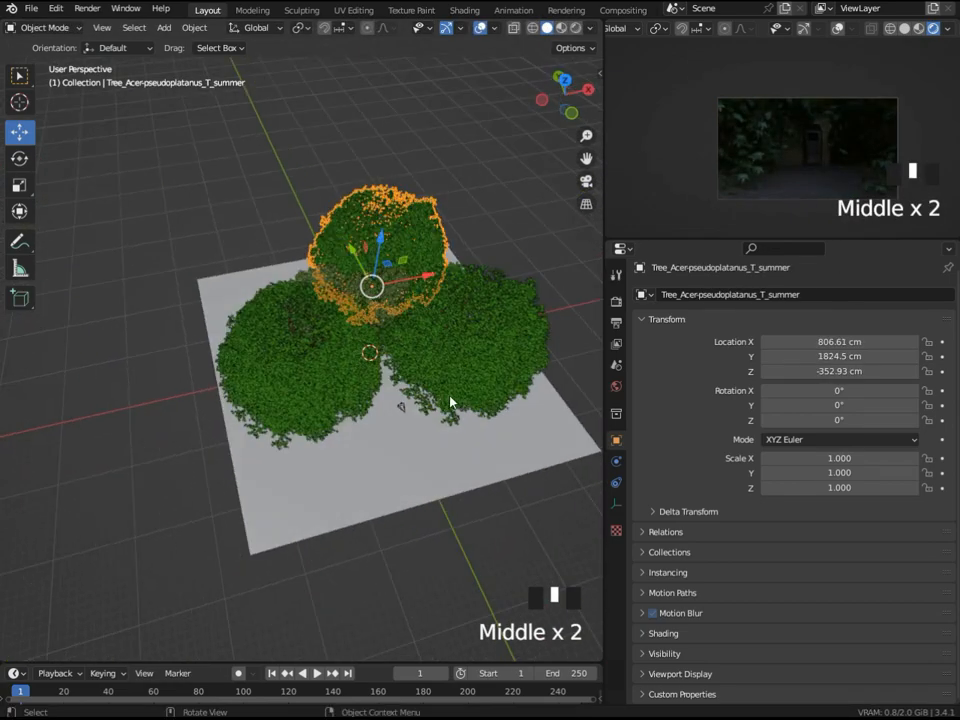
Reposition the maple on the camera's right side near the outer corner of the ground plane, clear of the camera
{"action": "key", "text": "KP_0"}
{"action": "left_click_drag", "start_coordinate": [488, 384], "coordinate": [522, 384]}
{"action": "middle_click_drag", "start_coordinate": [522, 384], "coordinate": [465, 388]}
{"action": "scroll", "coordinate": [468, 365], "scroll_direction": "down", "scroll_amount": 3}
{"action": "left_click", "coordinate": [472, 351]}
{"action": "scroll", "coordinate": [430, 365], "scroll_direction": "down", "scroll_amount": 3}
{"action": "left_click_drag", "start_coordinate": [383, 357], "coordinate": [467, 424]}
{"action": "left_click_drag", "start_coordinate": [536, 428], "coordinate": [602, 406]}
{"action": "middle_click_drag", "start_coordinate": [514, 403], "coordinate": [394, 424], "text": "shift"}
{"action": "left_click_drag", "start_coordinate": [404, 402], "coordinate": [353, 359]}
{"action": "left_click_drag", "start_coordinate": [443, 387], "coordinate": [471, 401]}
{"action": "left_click_drag", "start_coordinate": [386, 364], "coordinate": [349, 401]}
{"action": "left_click_drag", "start_coordinate": [474, 386], "coordinate": [403, 404]}
{"action": "mouse_move", "coordinate": [328, 390]}
{"action": "left_mouse_down"}
{"action": "mouse_move", "coordinate": [344, 405]}
{"action": "mouse_move", "coordinate": [336, 398]}
{"action": "left_mouse_up"}
Inspect the world environment around the trees and turn the properties editor into a Shader Editor showing the World nodes
{"action": "left_click", "coordinate": [616, 386]}
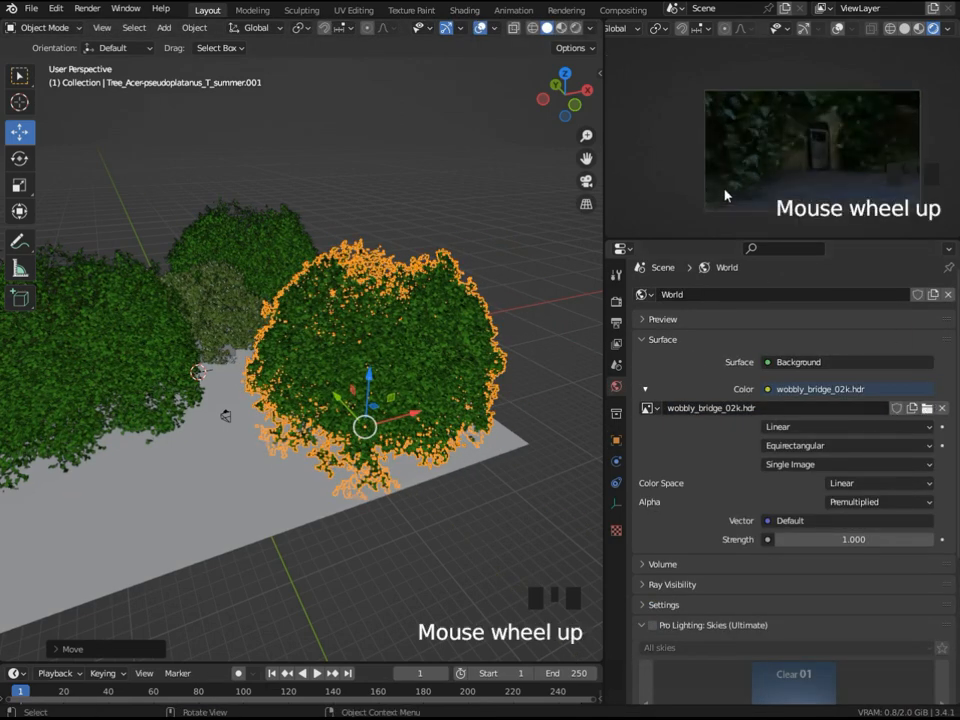
{"action": "scroll", "coordinate": [806, 161], "scroll_direction": "down", "scroll_amount": 6}
{"action": "middle_click_drag", "start_coordinate": [806, 161], "coordinate": [799, 168]}
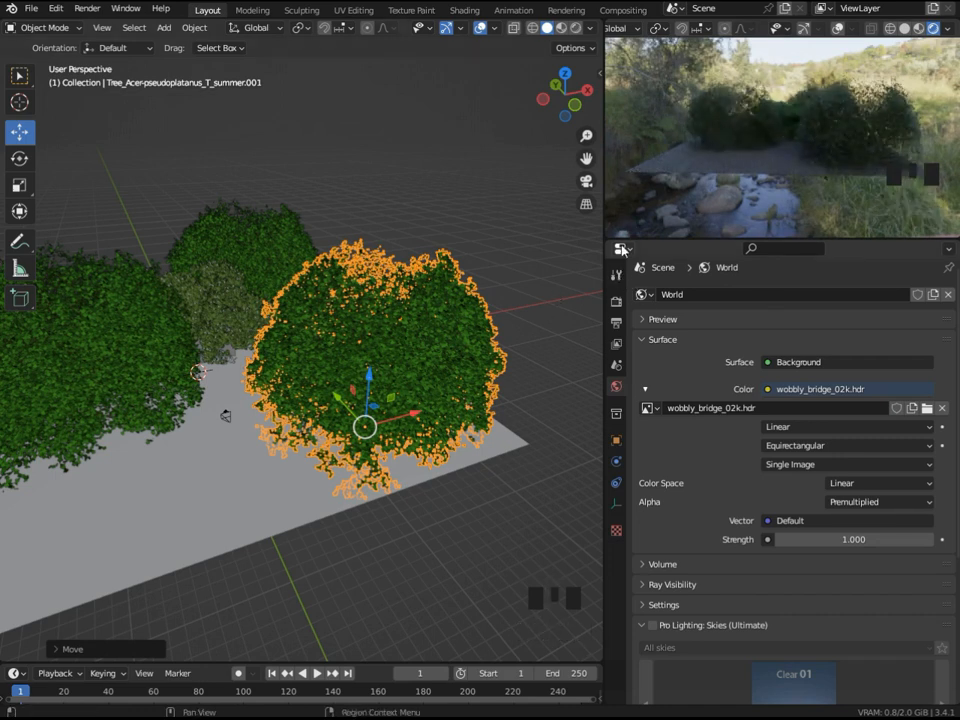
{"action": "left_click_drag", "start_coordinate": [621, 249], "coordinate": [730, 354]}
{"action": "left_click", "coordinate": [676, 284]}
{"action": "scroll", "coordinate": [675, 424], "scroll_direction": "up", "scroll_amount": 1}
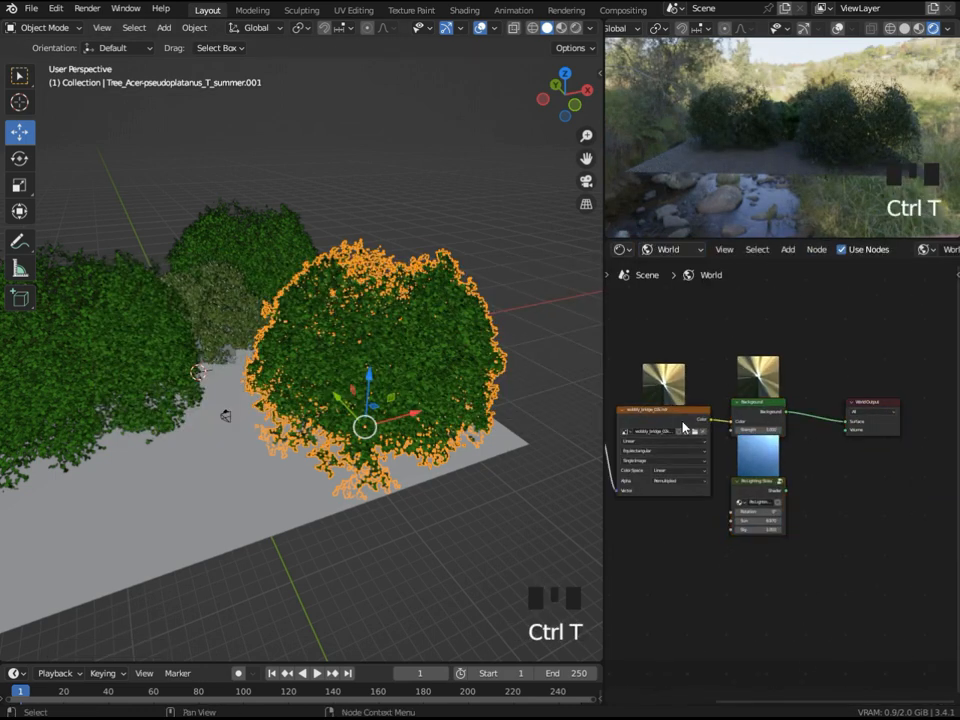
Add Mapping and Texture Coordinate nodes to the wobbly_bridge_02k.hdr environment texture and return the small viewport to the camera view
{"action": "key", "text": "ctrl+t"}
{"action": "middle_click_drag", "start_coordinate": [676, 424], "coordinate": [809, 424]}
{"action": "key", "text": "KP_0"}
{"action": "scroll", "coordinate": [744, 485], "scroll_direction": "up", "scroll_amount": 5}
{"action": "middle_click_drag", "start_coordinate": [744, 485], "coordinate": [815, 471]}
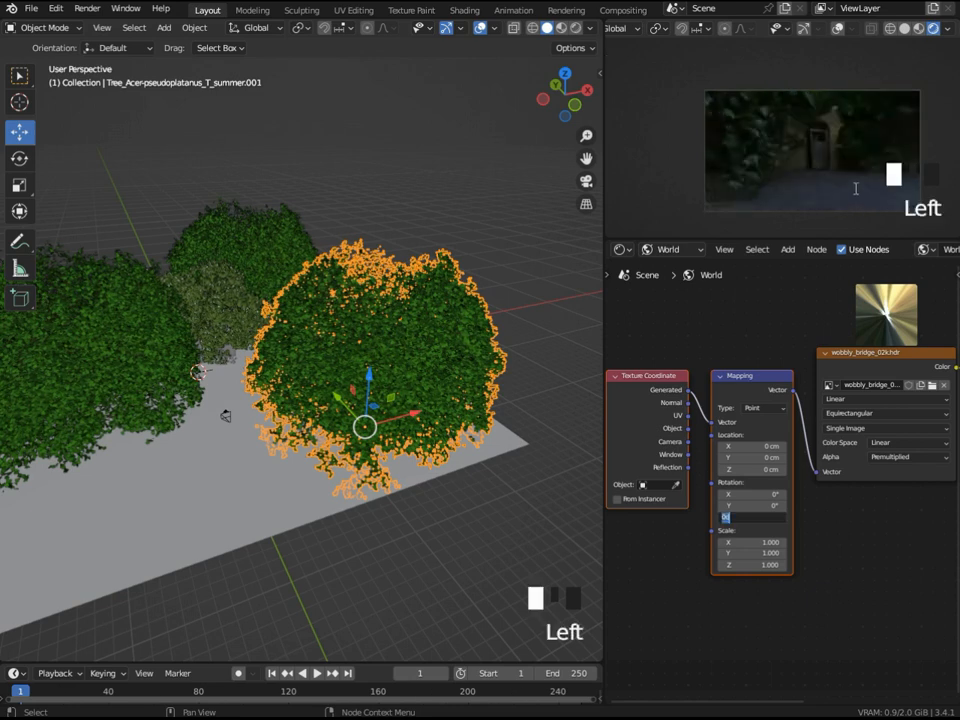
Set the environment's Z rotation to 211° in the Mapping node and check the lighting in camera view
{"action": "scroll", "coordinate": [806, 191], "scroll_direction": "down", "scroll_amount": 12}
{"action": "middle_click_drag", "start_coordinate": [806, 191], "coordinate": [950, 152]}
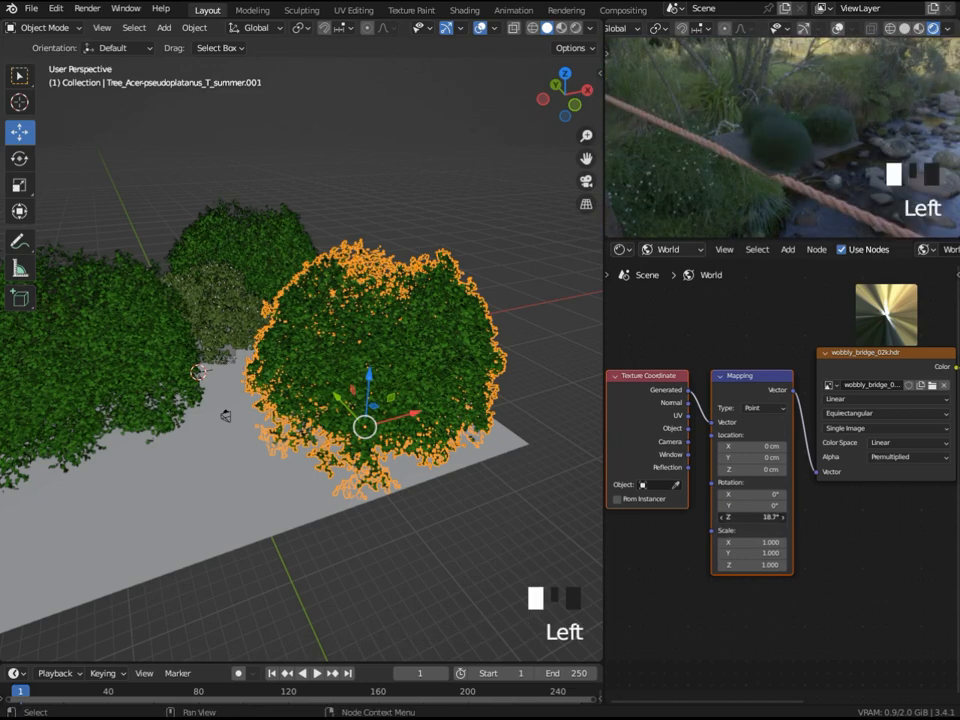
{"action": "left_click_drag", "start_coordinate": [752, 517], "coordinate": [860, 517]}
{"action": "key", "text": "KP_0"}
{"action": "key", "text": "KP_0"}
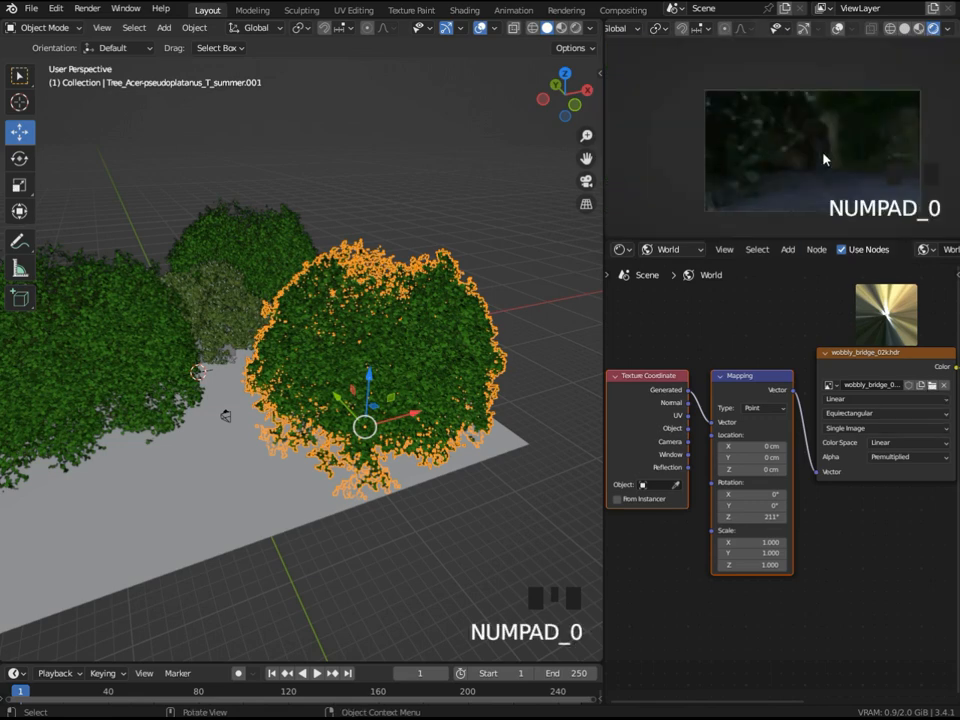
Replace the world environment image with whipple_creek_regional_park_04_02k.hdr and check it in the small viewport
{"action": "left_click", "coordinate": [920, 387]}
{"action": "left_click", "coordinate": [737, 545]}
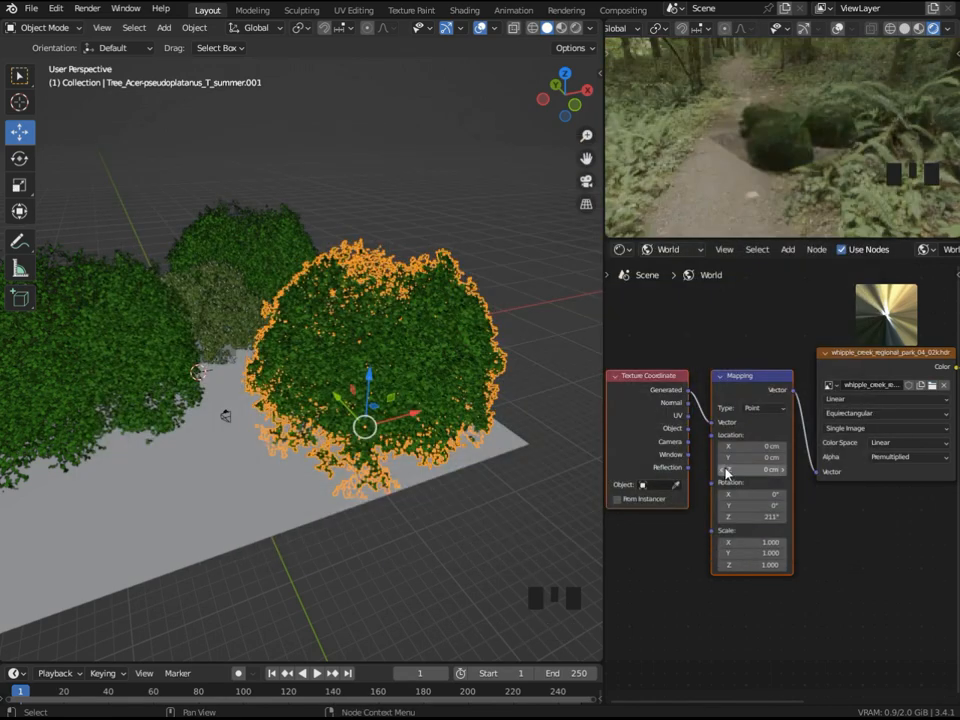
{"action": "key", "text": "KP_0"}
{"action": "middle_click", "coordinate": [735, 193]}
Replace the world environment image with teufelsberg_ground_1_02k.hdr and check the lighting in and around the camera view
{"action": "left_click", "coordinate": [920, 386]}
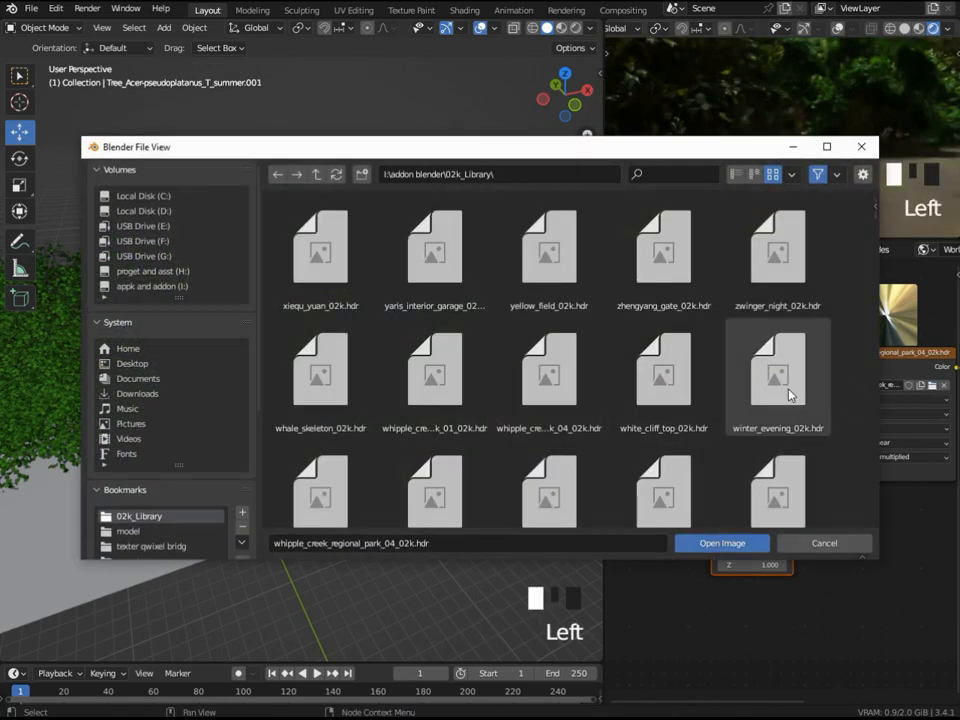
{"action": "scroll", "coordinate": [748, 420], "scroll_direction": "down", "scroll_amount": 10}
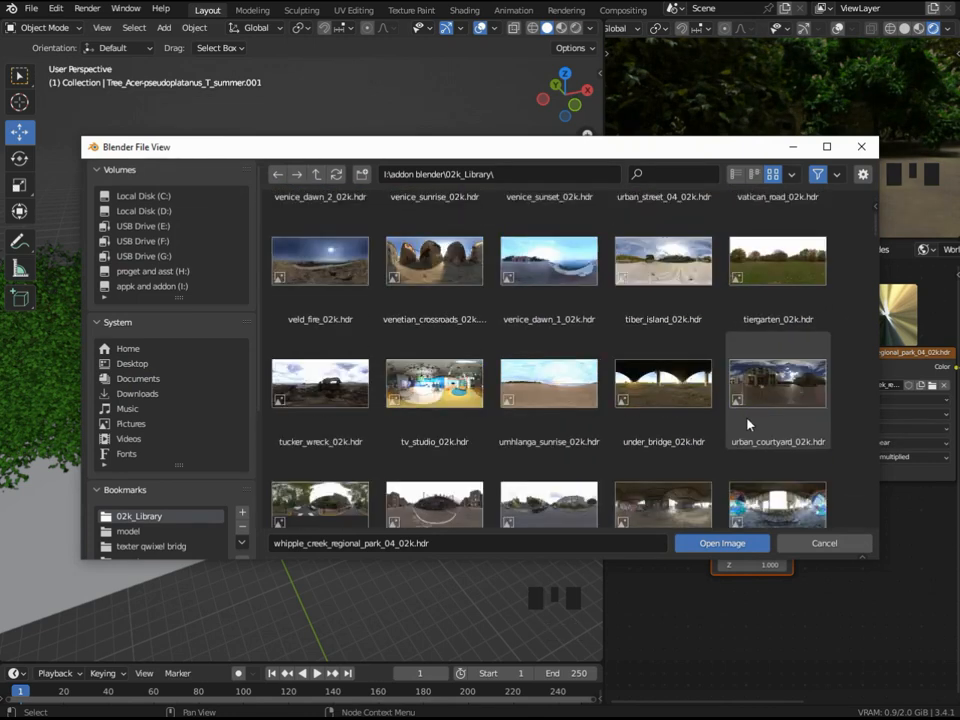
{"action": "scroll", "coordinate": [748, 428], "scroll_direction": "down", "scroll_amount": 4}
{"action": "double_click", "coordinate": [668, 268]}
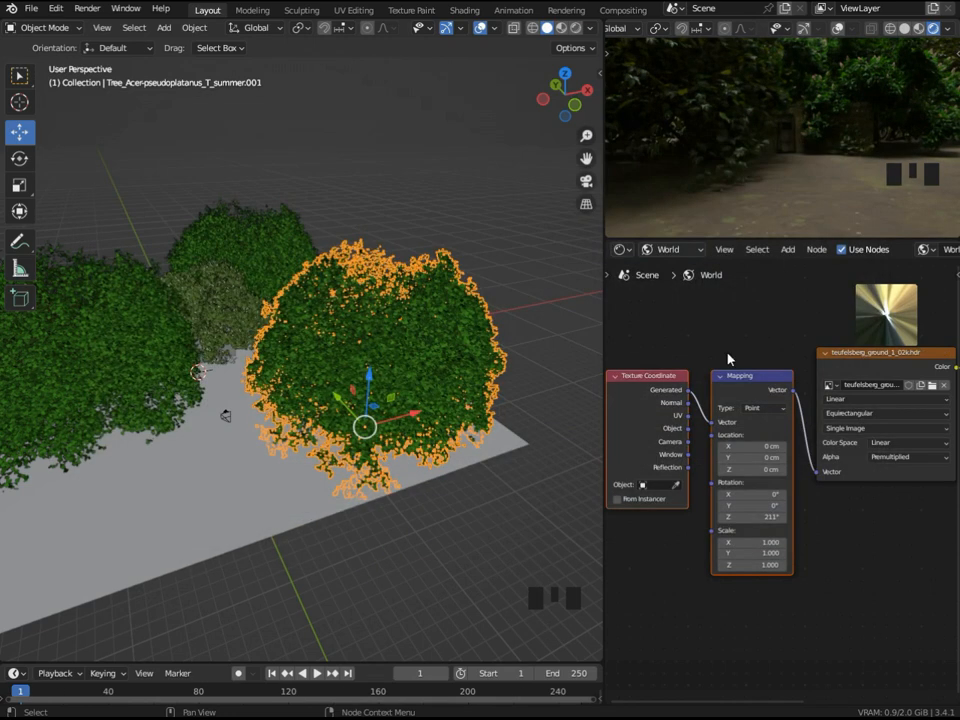
{"action": "key", "text": "KP_0"}
{"action": "scroll", "coordinate": [696, 189], "scroll_direction": "up", "scroll_amount": 2}
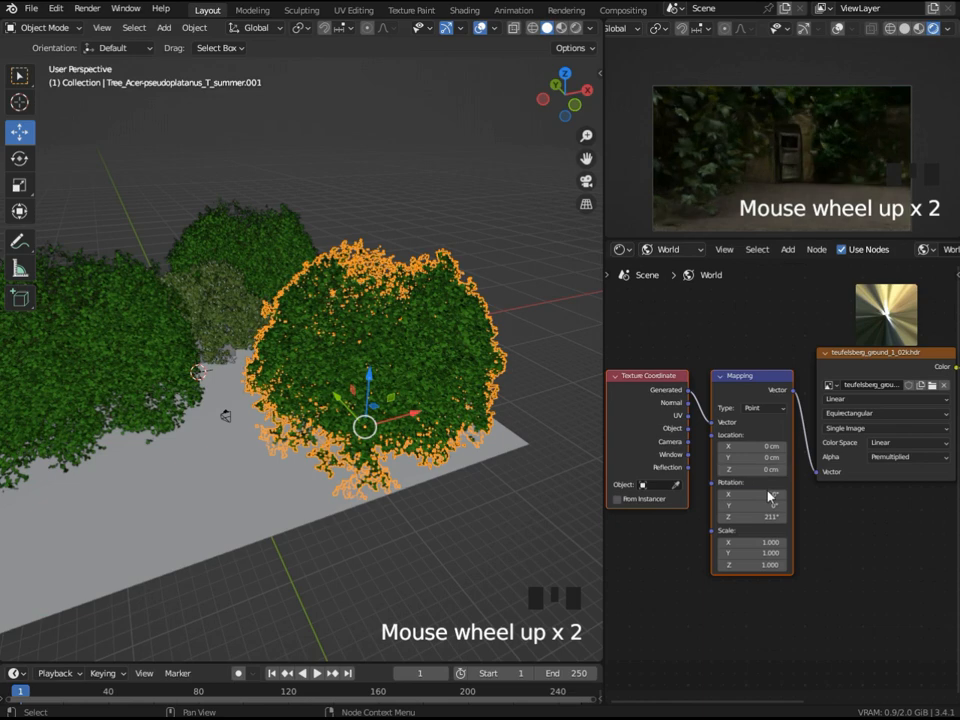
{"action": "scroll", "coordinate": [627, 132], "scroll_direction": "down", "scroll_amount": 3}
{"action": "mouse_move", "coordinate": [627, 132]}
{"action": "middle_mouse_down"}
{"action": "mouse_move", "coordinate": [568, 145]}
{"action": "mouse_move", "coordinate": [580, 155]}
{"action": "mouse_move", "coordinate": [620, 140]}
{"action": "middle_mouse_up"}
Replace the world environment image with sunset_fairway_02k.hdr and check the lighting in camera view
{"action": "left_click", "coordinate": [941, 389]}
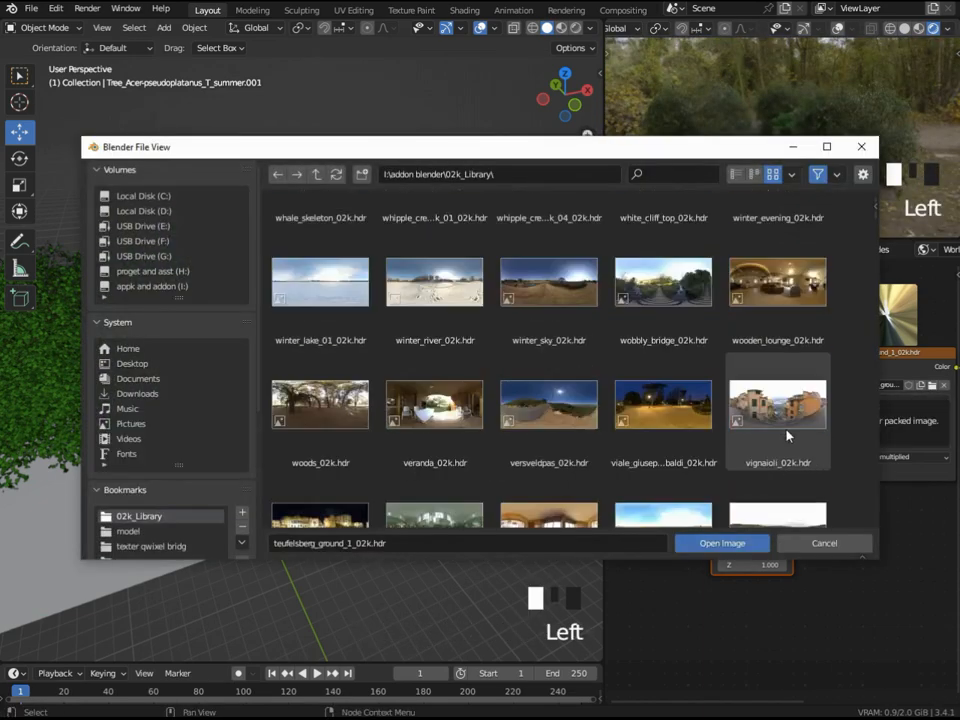
{"action": "scroll", "coordinate": [786, 435], "scroll_direction": "down", "scroll_amount": 15}
{"action": "scroll", "coordinate": [798, 458], "scroll_direction": "down", "scroll_amount": 10}
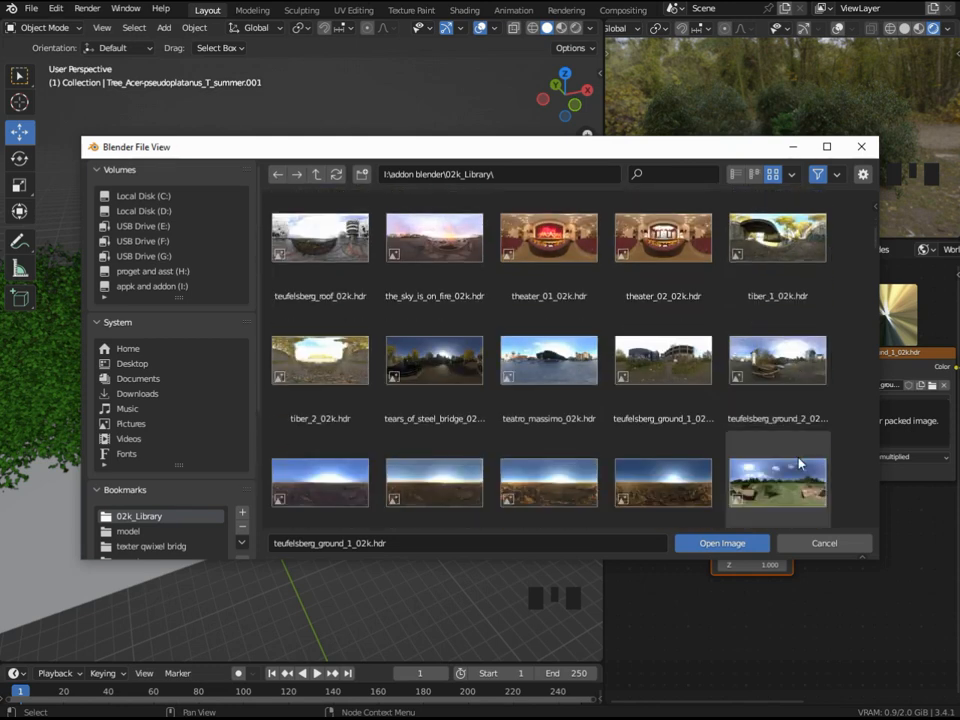
{"action": "left_click", "coordinate": [663, 310]}
{"action": "left_click", "coordinate": [750, 546]}
{"action": "middle_click_drag", "start_coordinate": [896, 197], "coordinate": [640, 150]}
{"action": "key", "text": "KP_0"}
Replace the world environment image with sterkspruit_falls_02k.hdr and look around the lit scene
{"action": "left_click", "coordinate": [931, 385]}
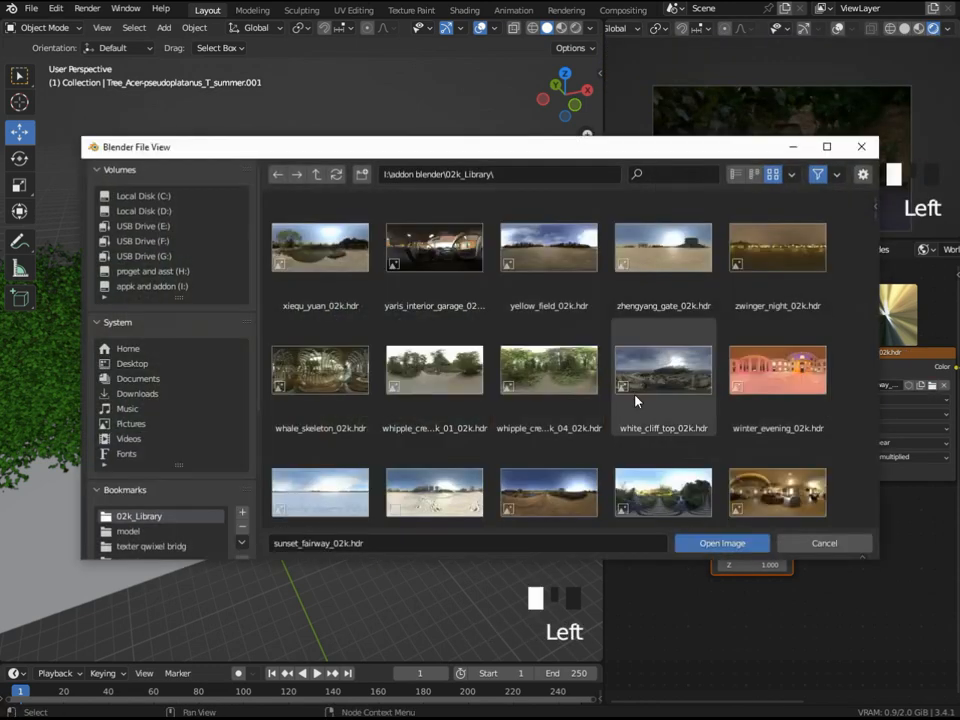
{"action": "scroll", "coordinate": [810, 402], "scroll_direction": "down", "scroll_amount": 10}
{"action": "scroll", "coordinate": [812, 408], "scroll_direction": "down", "scroll_amount": 15}
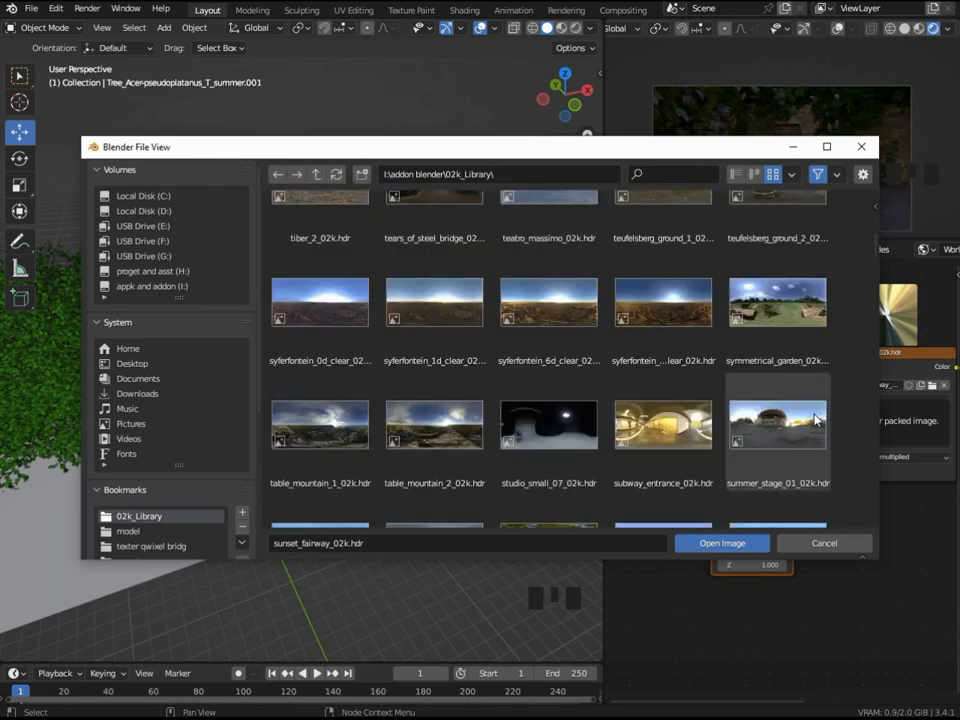
{"action": "left_click", "coordinate": [435, 315]}
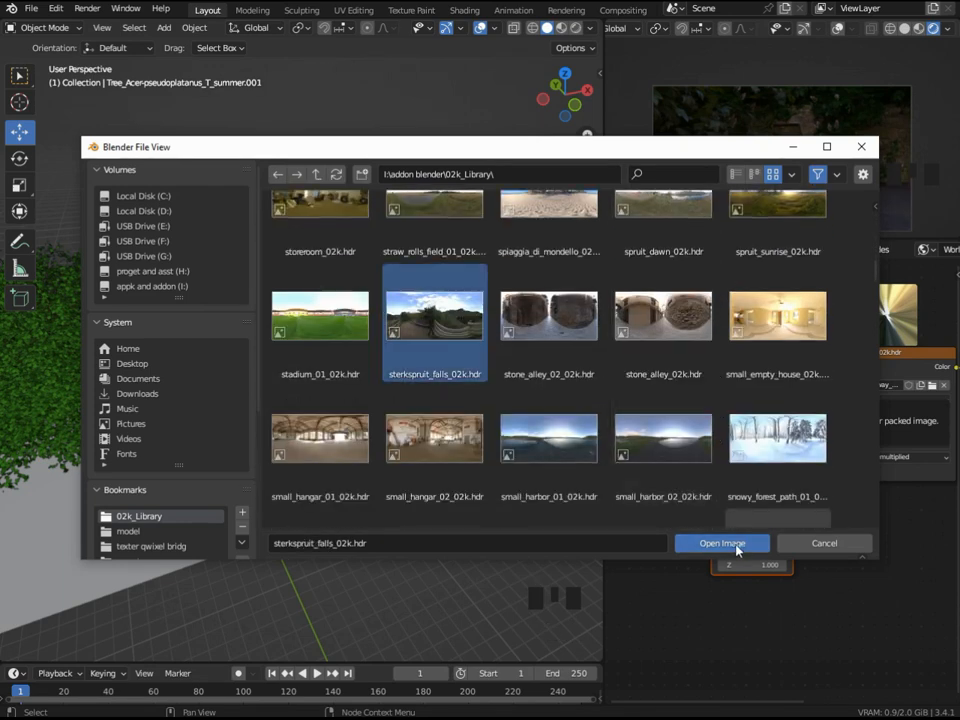
{"action": "left_click", "coordinate": [722, 543]}
{"action": "scroll", "coordinate": [800, 175], "scroll_direction": "down", "scroll_amount": 8}
{"action": "middle_click_drag", "start_coordinate": [800, 175], "coordinate": [893, 122]}
Replace the world environment image with abandoned_slipway_02k.hdr and compare its lighting in camera view and around the scene
{"action": "left_click", "coordinate": [931, 385]}
{"action": "left_click_drag", "start_coordinate": [873, 215], "coordinate": [840, 556]}
{"action": "scroll", "coordinate": [735, 477], "scroll_direction": "up", "scroll_amount": 1}
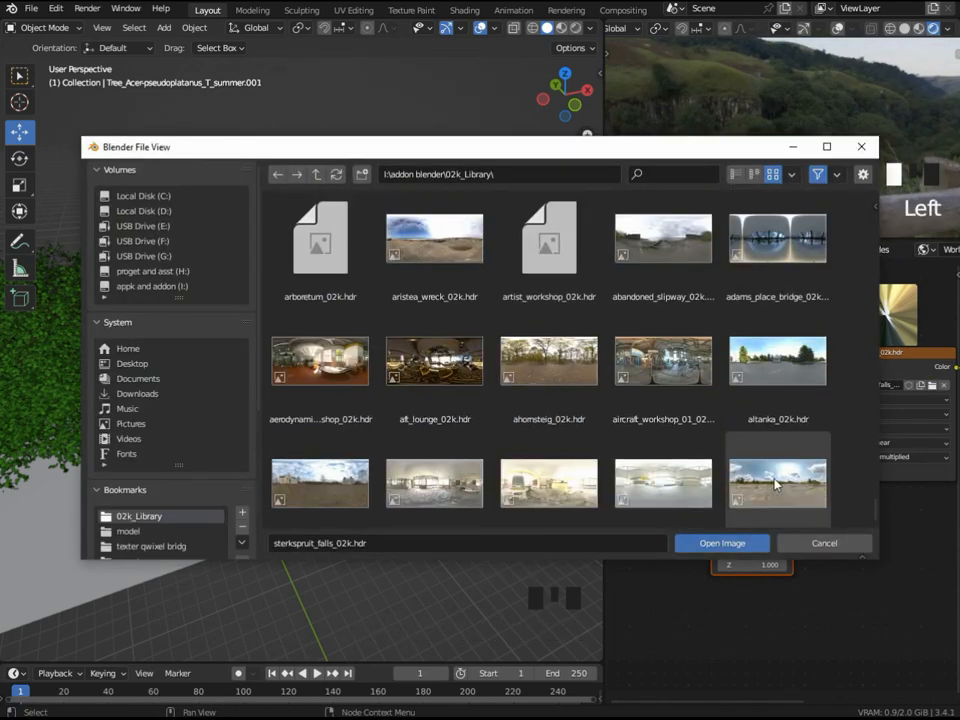
{"action": "scroll", "coordinate": [600, 330], "scroll_direction": "up", "scroll_amount": 1}
{"action": "left_click", "coordinate": [663, 270]}
{"action": "left_click", "coordinate": [740, 545]}
{"action": "key", "text": "KP_0"}
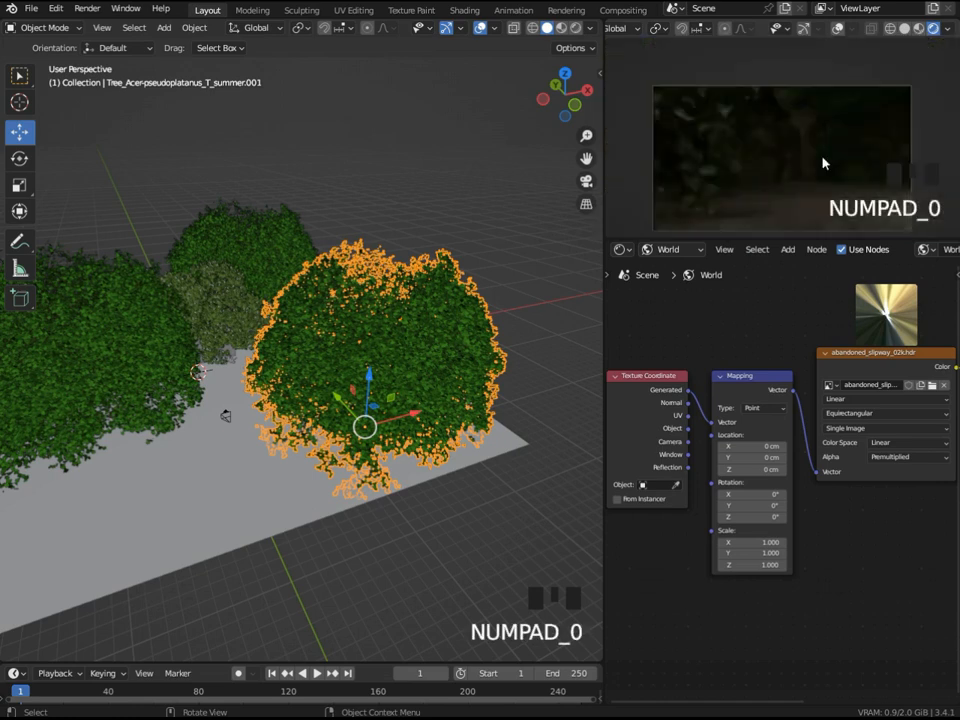
{"action": "scroll", "coordinate": [813, 183], "scroll_direction": "down", "scroll_amount": 5}
{"action": "middle_click_drag", "start_coordinate": [806, 186], "coordinate": [860, 195]}
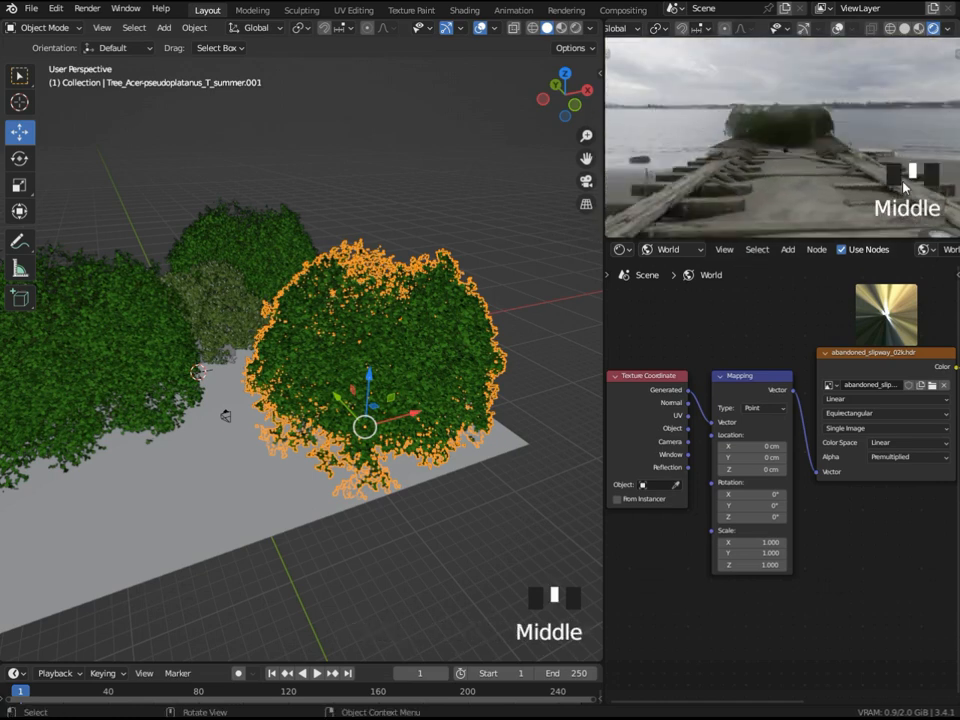
{"action": "key", "text": "KP_0"}
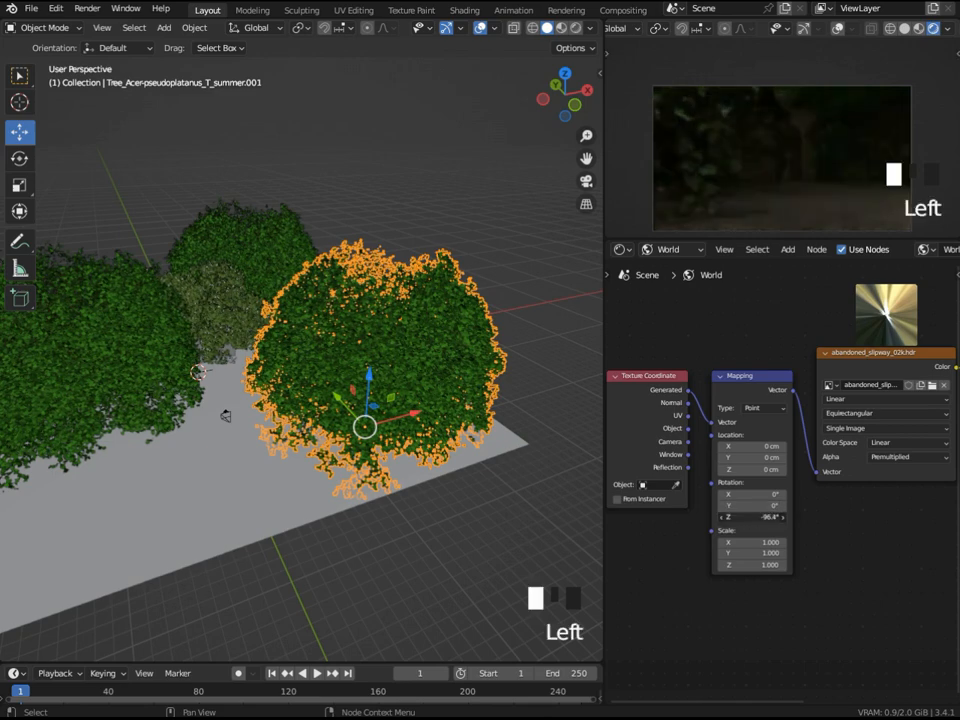
Replace the world environment image with cambridge_02k.hdr from the 02k_Library folder and look around the lit scene
{"action": "left_click", "coordinate": [930, 387]}
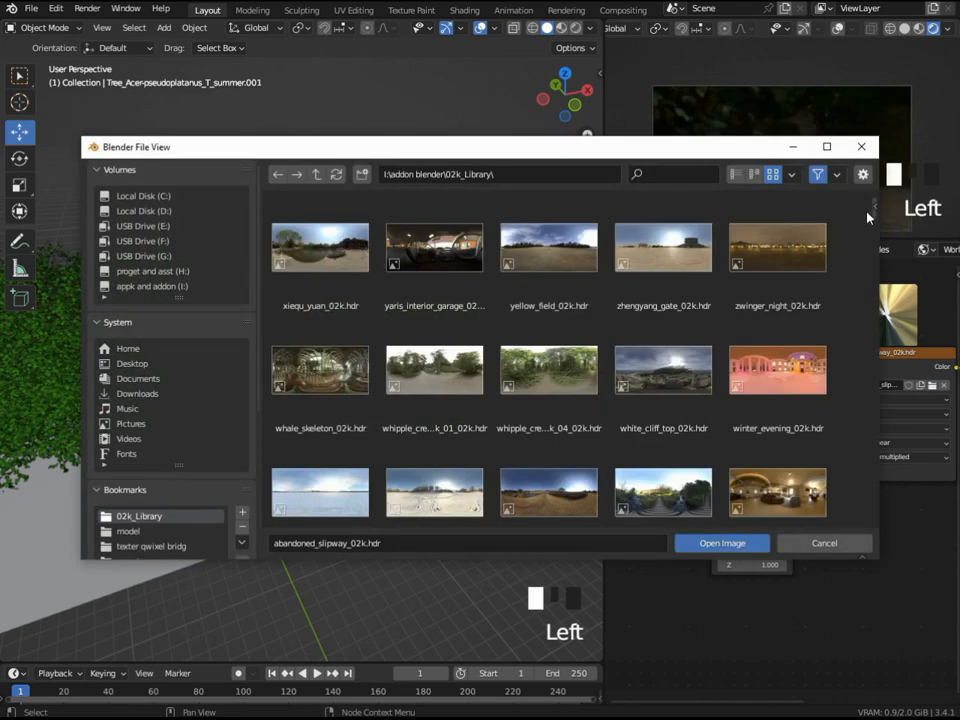
{"action": "scroll", "coordinate": [763, 428], "scroll_direction": "down", "scroll_amount": 10}
{"action": "scroll", "coordinate": [810, 453], "scroll_direction": "up", "scroll_amount": 10}
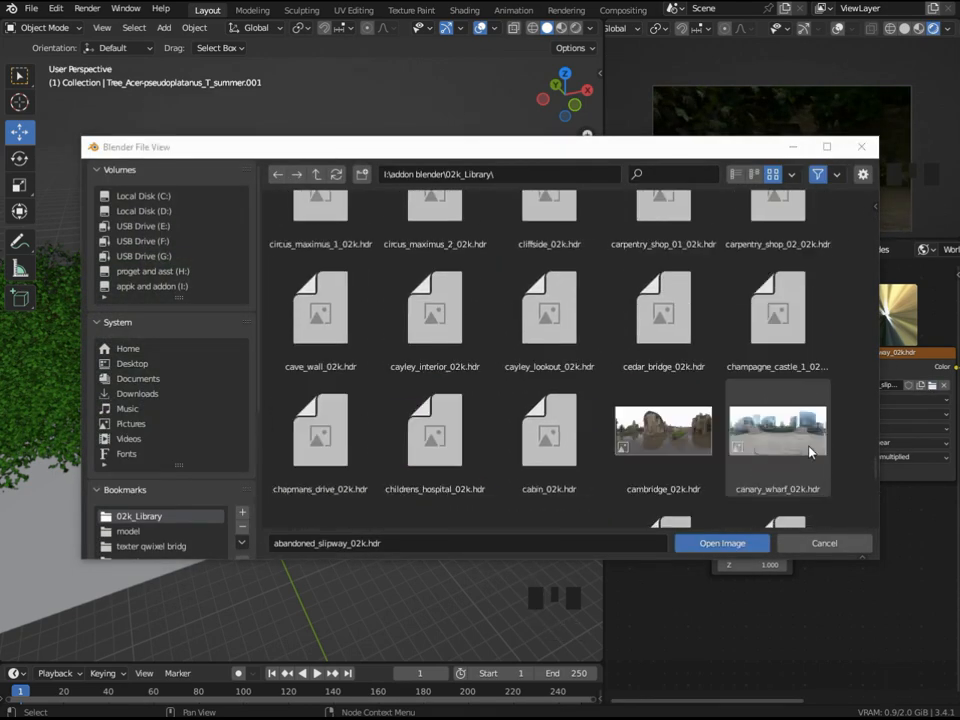
{"action": "scroll", "coordinate": [800, 425], "scroll_direction": "down", "scroll_amount": 10}
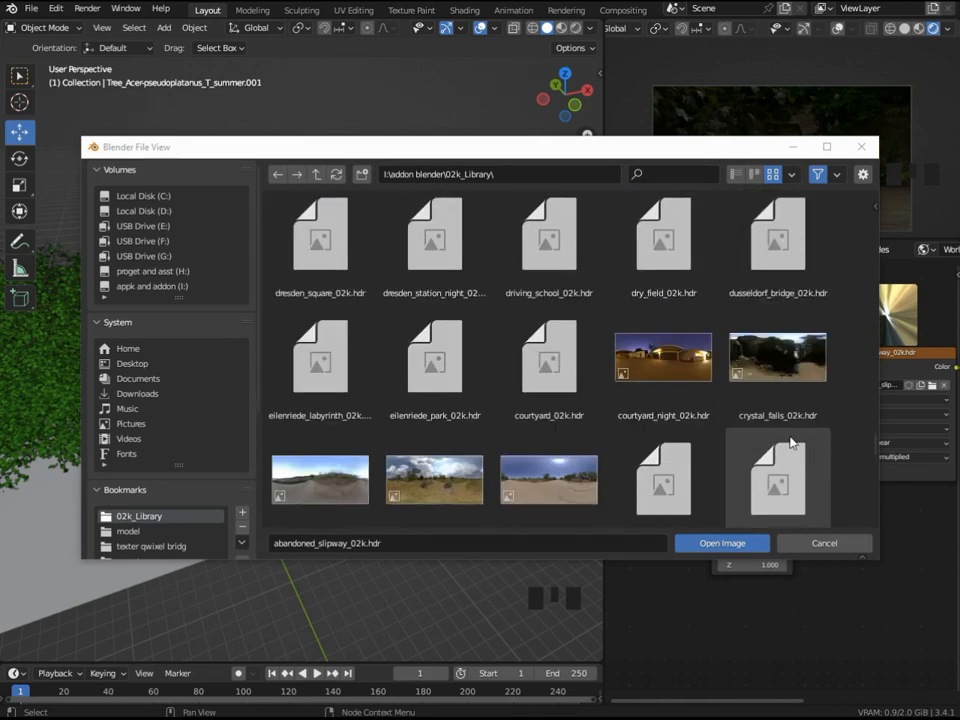
{"action": "scroll", "coordinate": [755, 440], "scroll_direction": "up", "scroll_amount": 10}
{"action": "scroll", "coordinate": [755, 448], "scroll_direction": "up", "scroll_amount": 8}
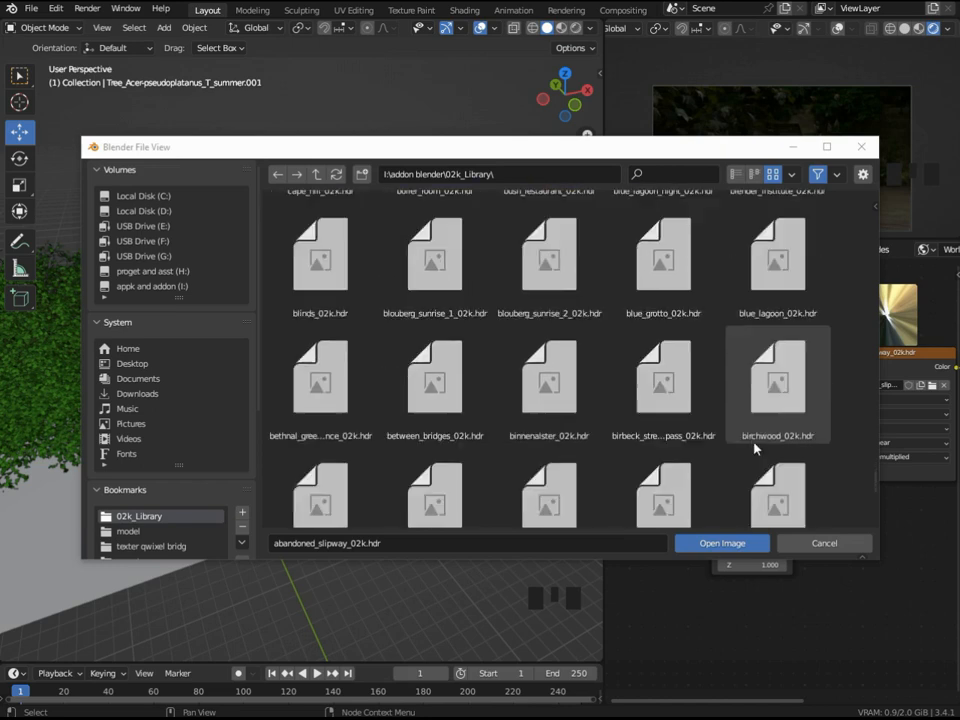
{"action": "scroll", "coordinate": [749, 456], "scroll_direction": "down", "scroll_amount": 5}
{"action": "scroll", "coordinate": [750, 458], "scroll_direction": "down", "scroll_amount": 5}
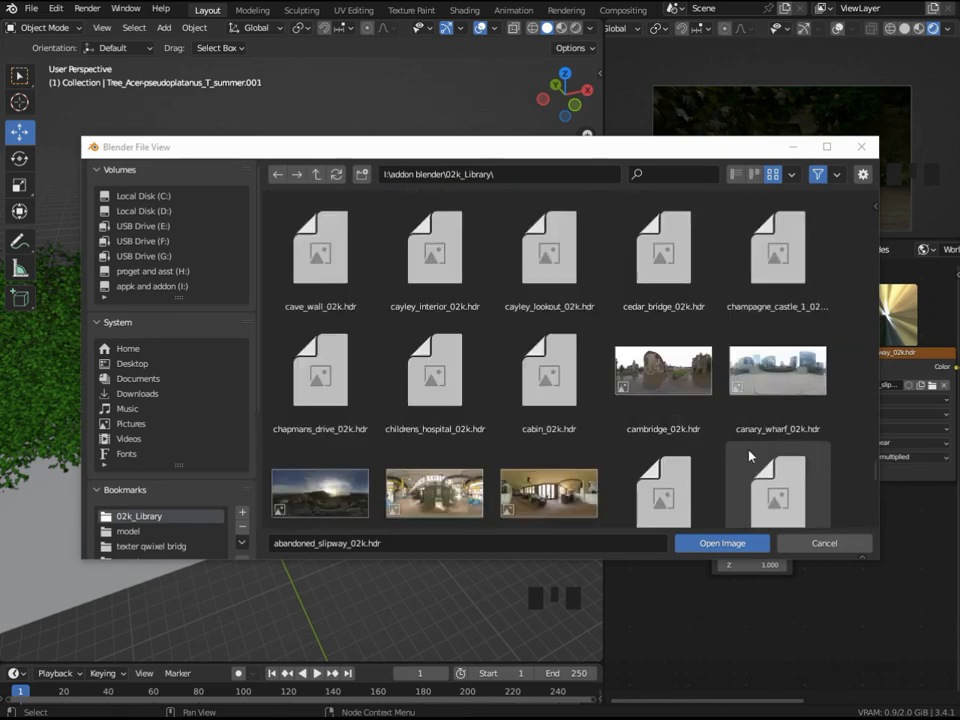
{"action": "scroll", "coordinate": [752, 461], "scroll_direction": "up", "scroll_amount": 1}
{"action": "double_click", "coordinate": [665, 405]}
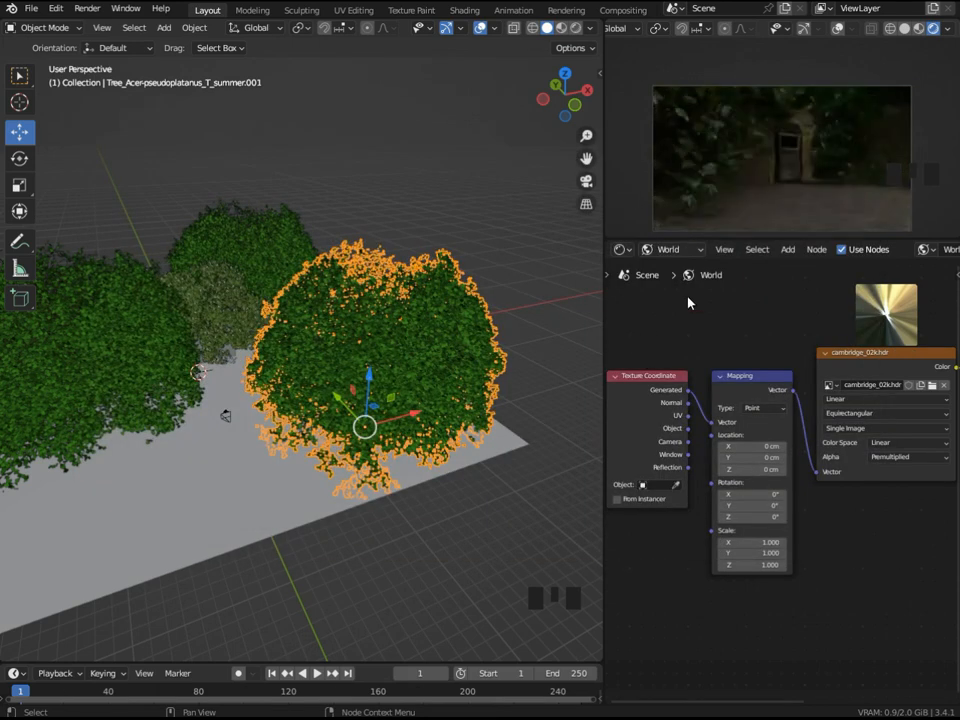
{"action": "scroll", "coordinate": [828, 183], "scroll_direction": "down", "scroll_amount": 9}
{"action": "middle_click_drag", "start_coordinate": [828, 180], "coordinate": [838, 152]}
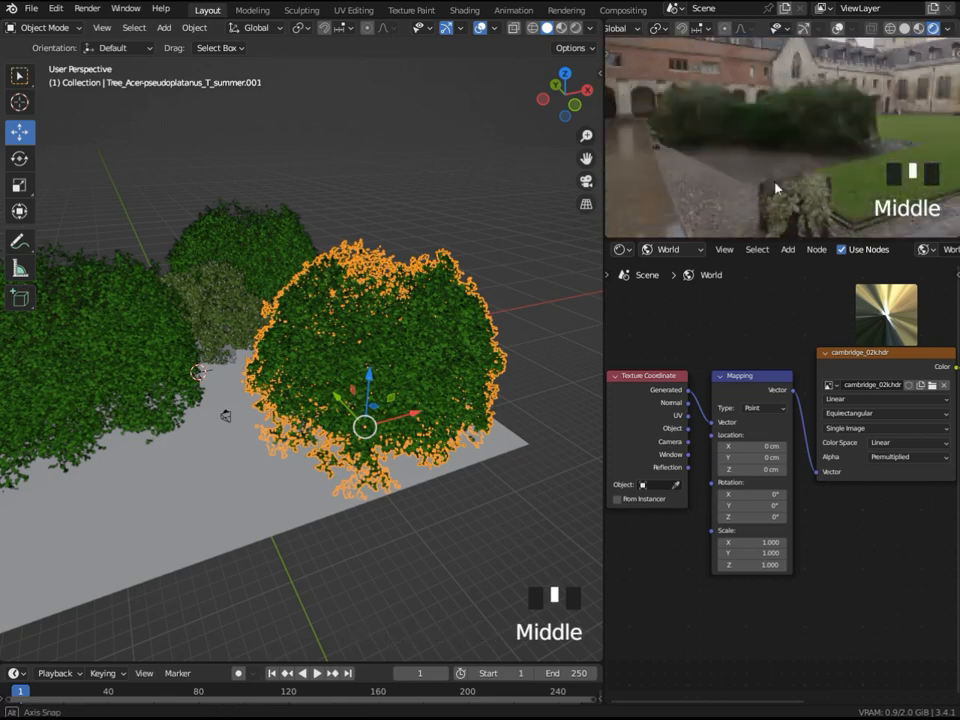
Replace the world environment image with reichstag_1_02k.hdr and look around the lit scene
{"action": "key", "text": "KP_0"}
{"action": "left_click", "coordinate": [931, 384]}
{"action": "scroll", "coordinate": [770, 410], "scroll_direction": "up", "scroll_amount": 10}
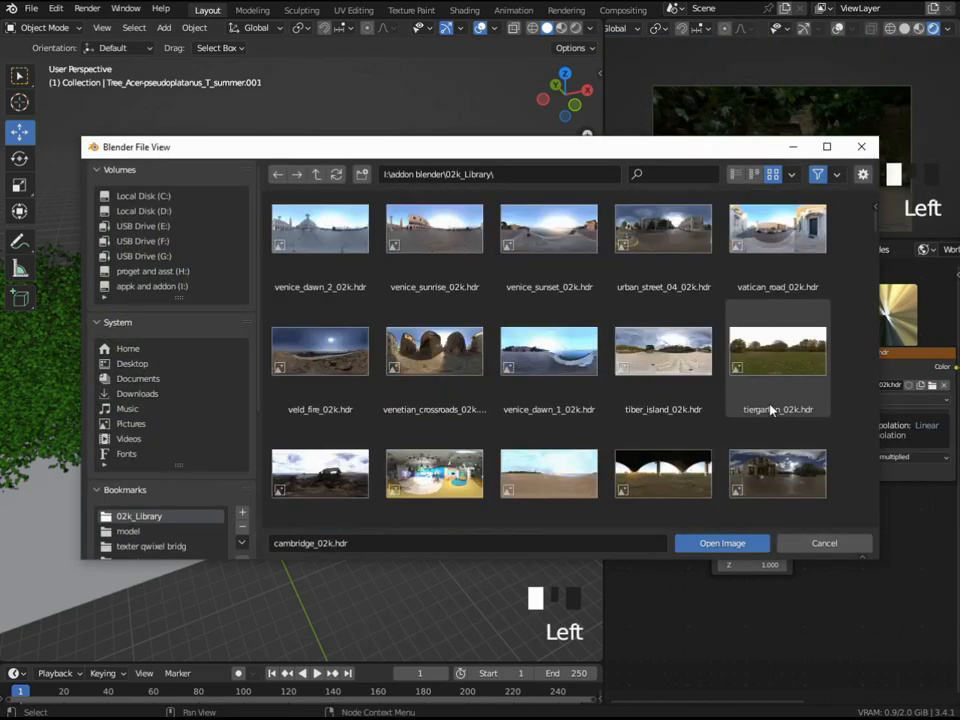
{"action": "scroll", "coordinate": [770, 410], "scroll_direction": "down", "scroll_amount": 15}
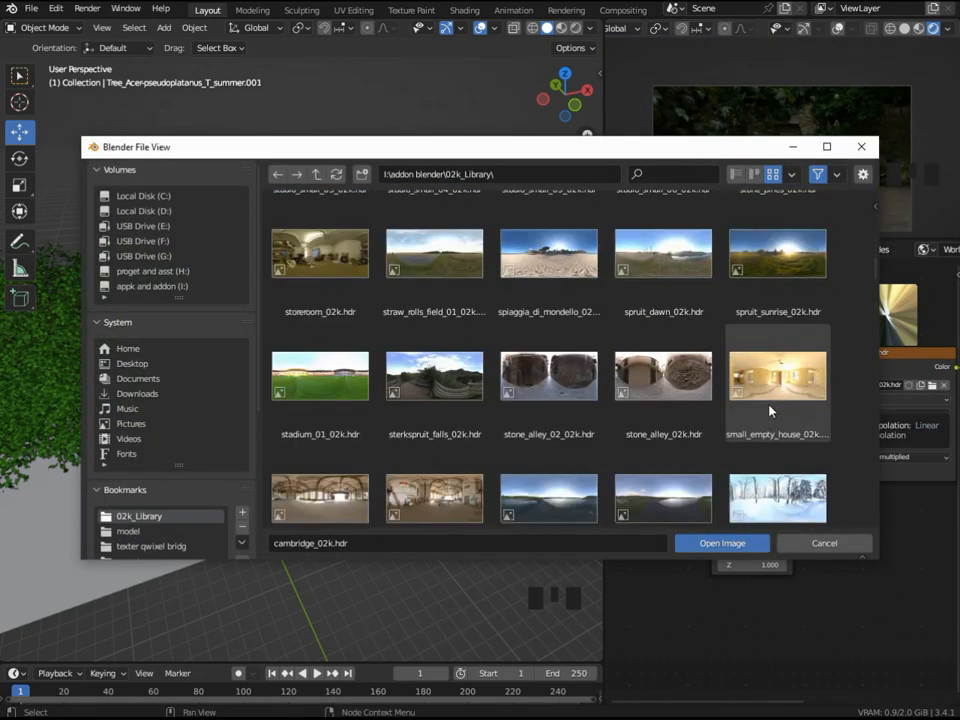
{"action": "scroll", "coordinate": [768, 412], "scroll_direction": "up", "scroll_amount": 10}
{"action": "left_click", "coordinate": [662, 403]}
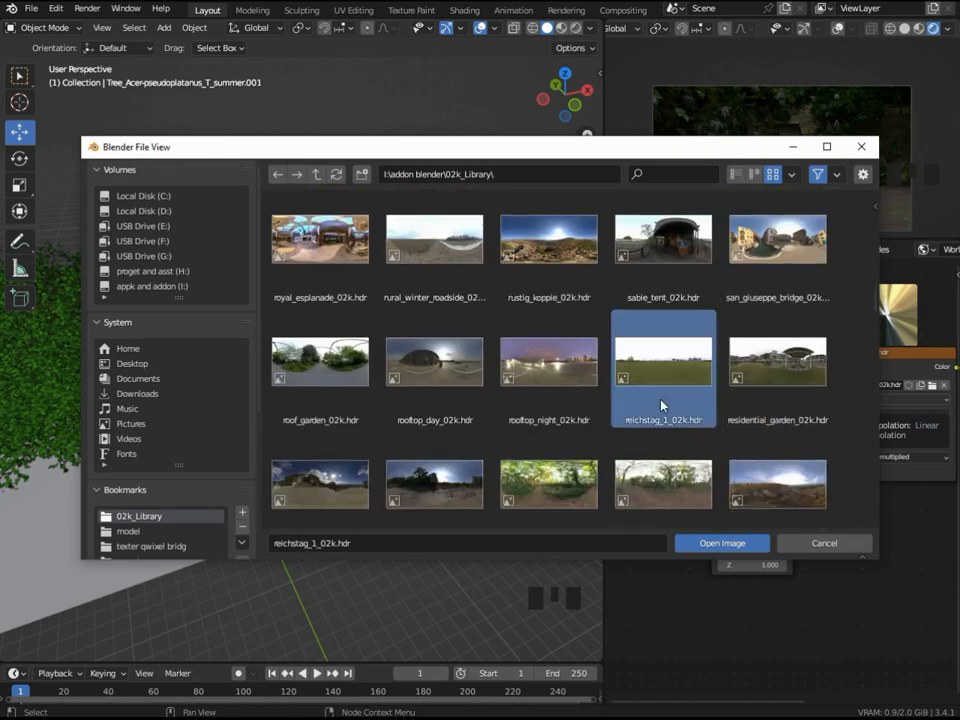
{"action": "left_click", "coordinate": [723, 544]}
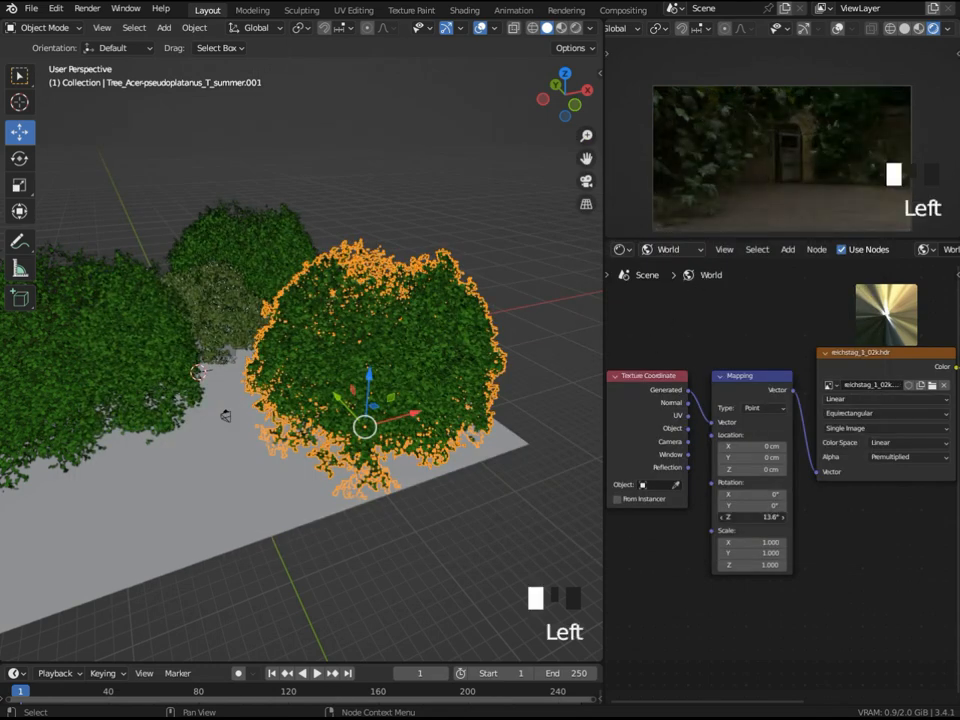
{"action": "scroll", "coordinate": [820, 150], "scroll_direction": "down", "scroll_amount": 10}
{"action": "middle_click_drag", "start_coordinate": [830, 150], "coordinate": [853, 152]}
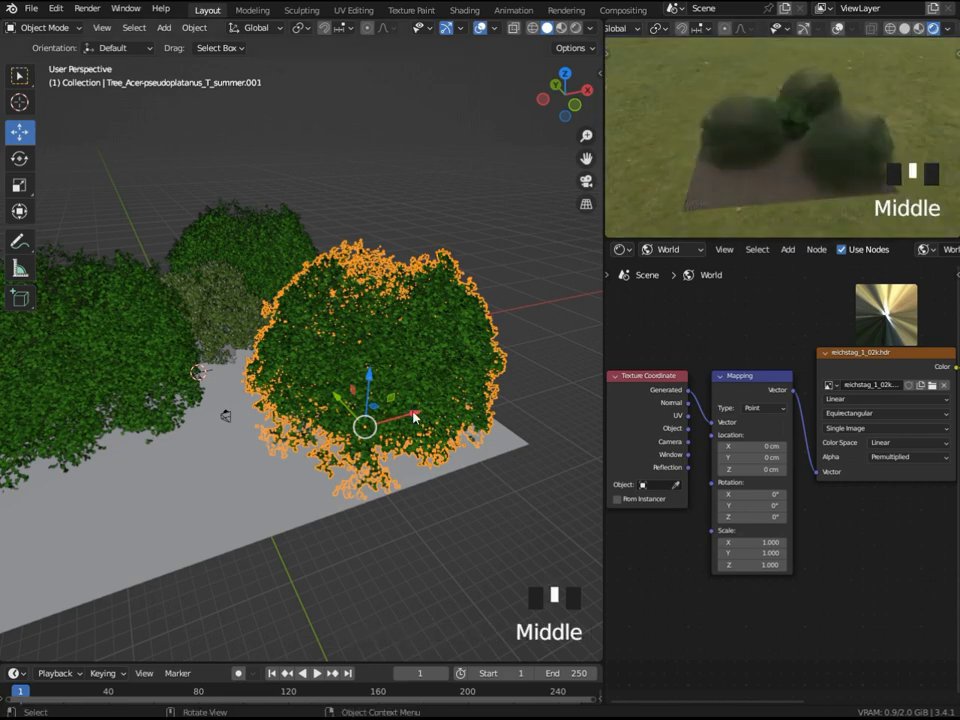
Move the Acer-pseudoplatanus_T_summer.001 tree across the ground plane to the side of the camera, checking its effect in camera view
{"action": "left_click_drag", "start_coordinate": [418, 411], "coordinate": [535, 381]}
{"action": "middle_click_drag", "start_coordinate": [500, 391], "coordinate": [480, 462]}
{"action": "scroll", "coordinate": [480, 440], "scroll_direction": "down", "scroll_amount": 3}
{"action": "left_click", "coordinate": [446, 396]}
{"action": "left_click_drag", "start_coordinate": [398, 343], "coordinate": [426, 384]}
{"action": "left_click_drag", "start_coordinate": [500, 400], "coordinate": [113, 496]}
{"action": "right_click", "coordinate": [255, 470]}
{"action": "key", "text": "KP_0"}
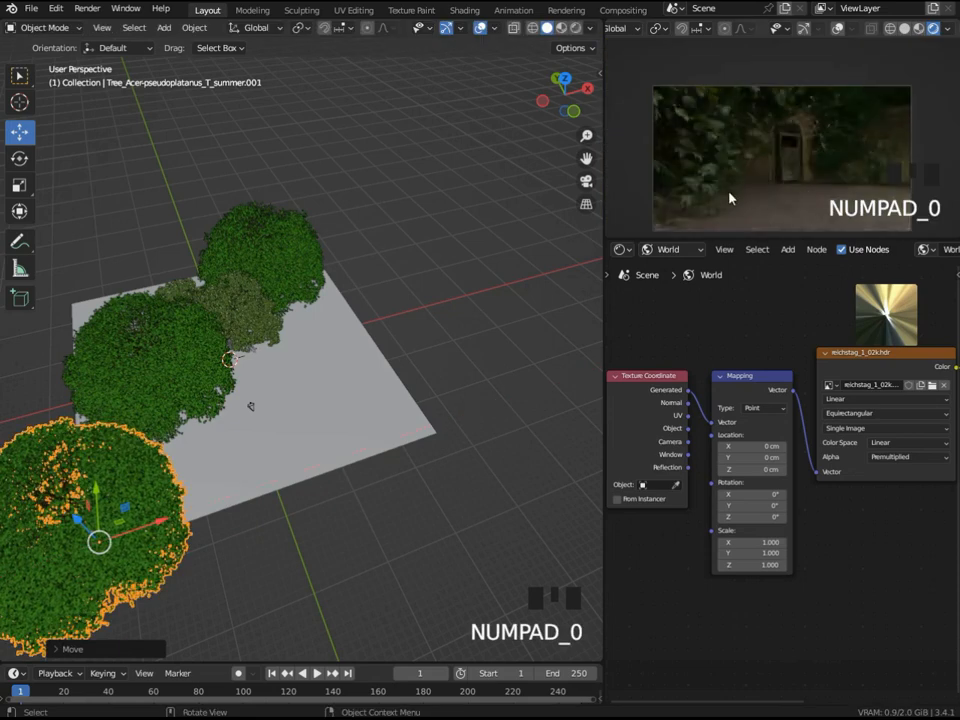
{"action": "left_click_drag", "start_coordinate": [160, 521], "coordinate": [498, 402]}
{"action": "left_click_drag", "start_coordinate": [400, 390], "coordinate": [377, 392]}
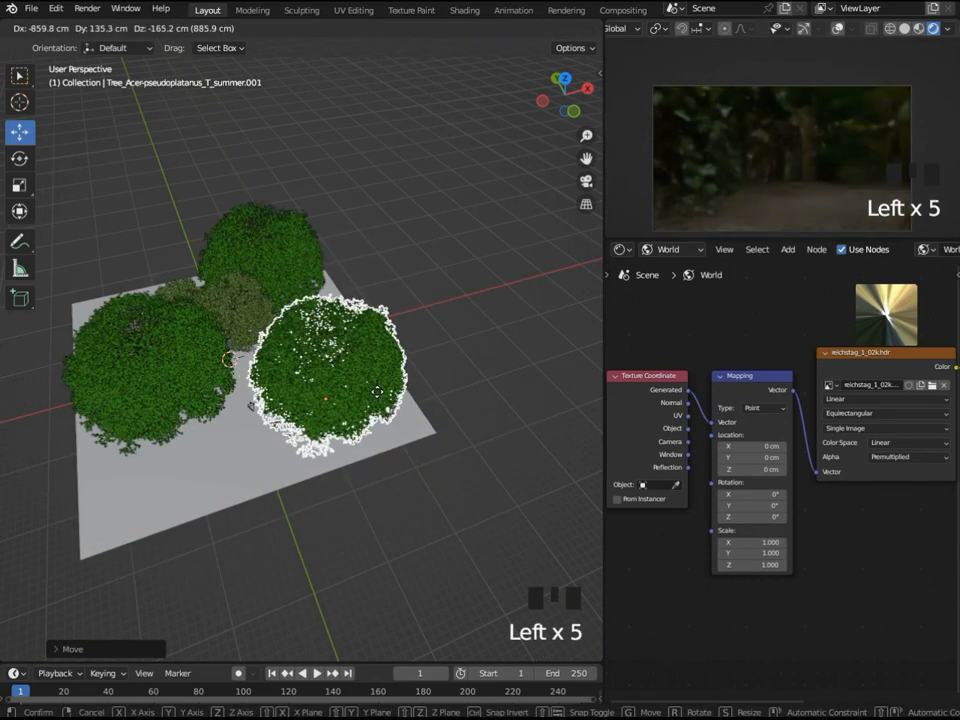
Replace the world environment image with blue_grotto_02k.hdr, and temporarily hide the trees to check the lighting on the gate wall
{"action": "left_click", "coordinate": [933, 386]}
{"action": "left_click_drag", "start_coordinate": [874, 222], "coordinate": [880, 452]}
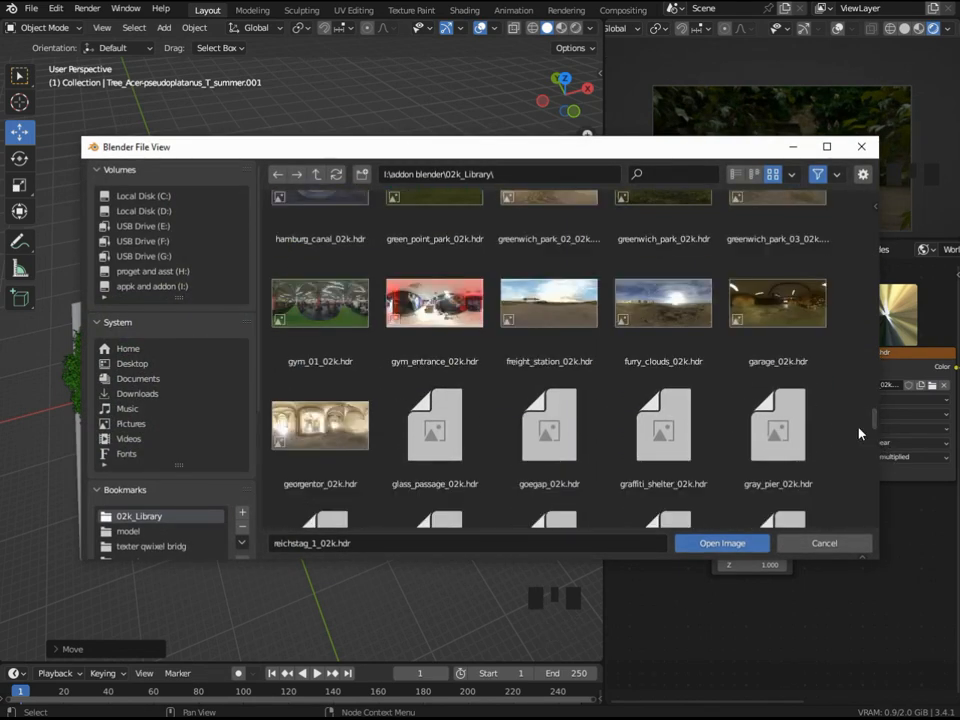
{"action": "key", "text": "Escape"}
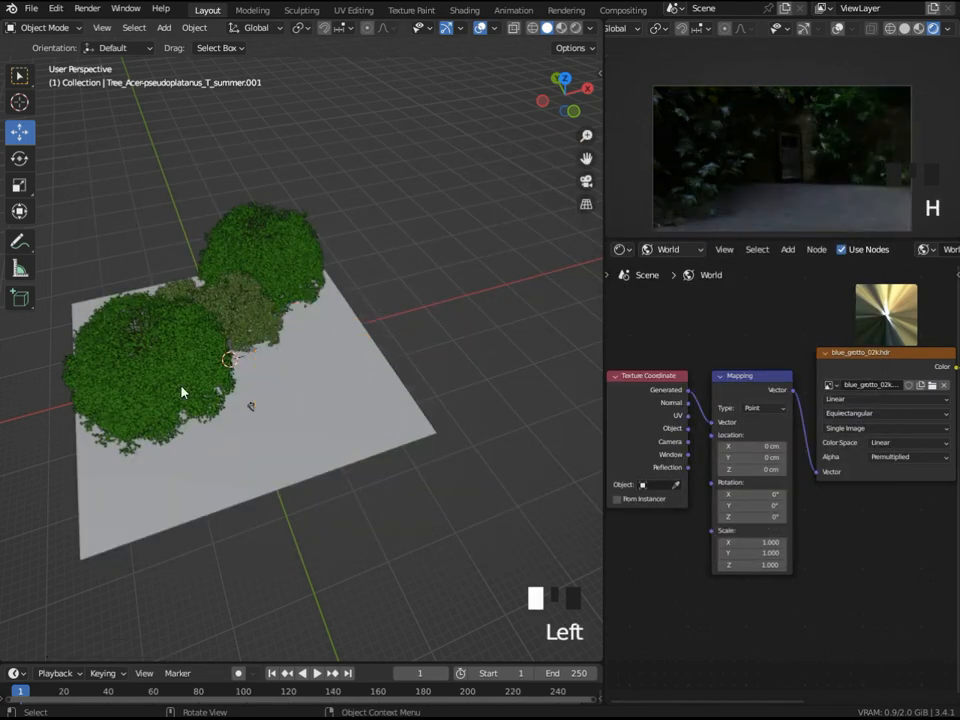
{"action": "left_click", "coordinate": [251, 255]}
{"action": "key", "text": "h"}
{"action": "left_click_drag", "start_coordinate": [283, 321], "coordinate": [272, 315]}
{"action": "key", "text": "h"}
{"action": "key", "text": "ctrl+z"}
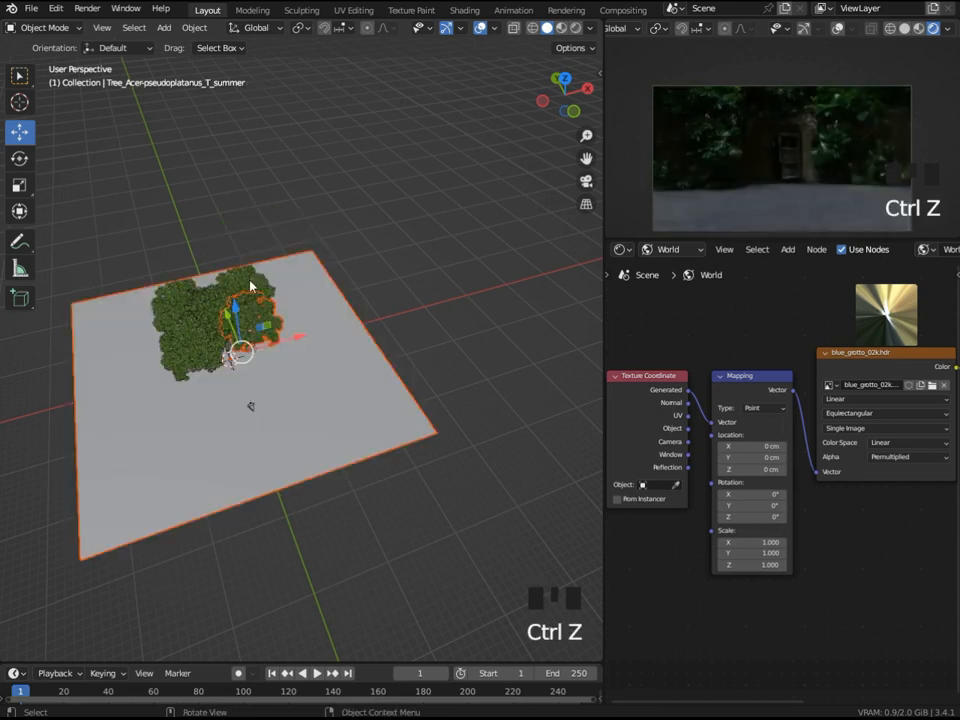
{"action": "left_click", "coordinate": [257, 298]}
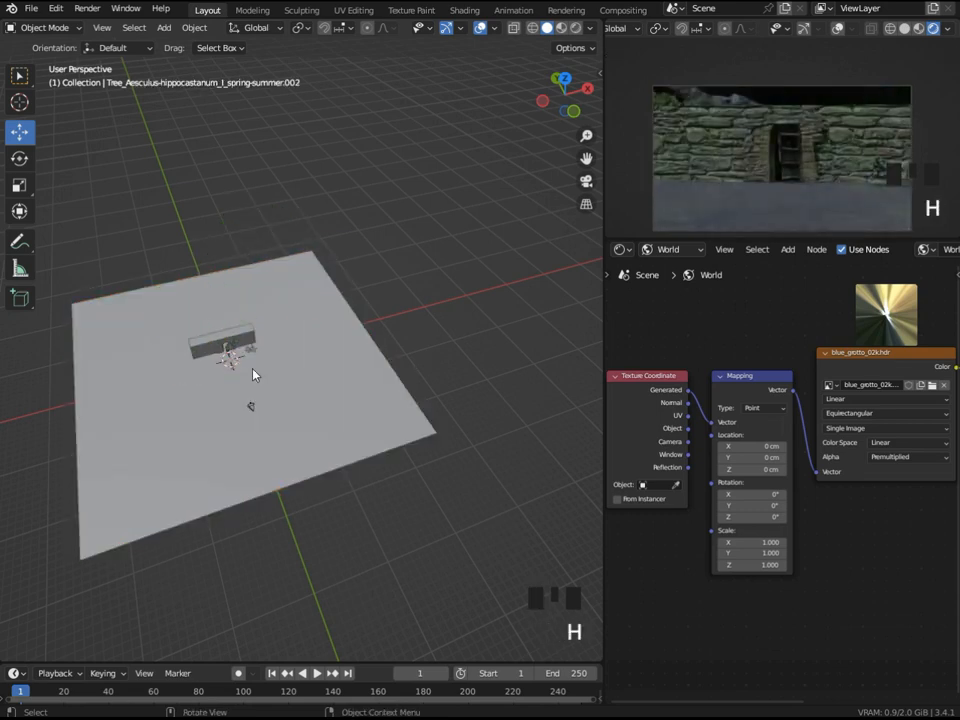
{"action": "key", "text": "alt+h"}
Replace the world environment image with whipple_creek_regional_park_04_02k.hdr, and temporarily hide trees to compare the lighting
{"action": "left_click", "coordinate": [932, 384]}
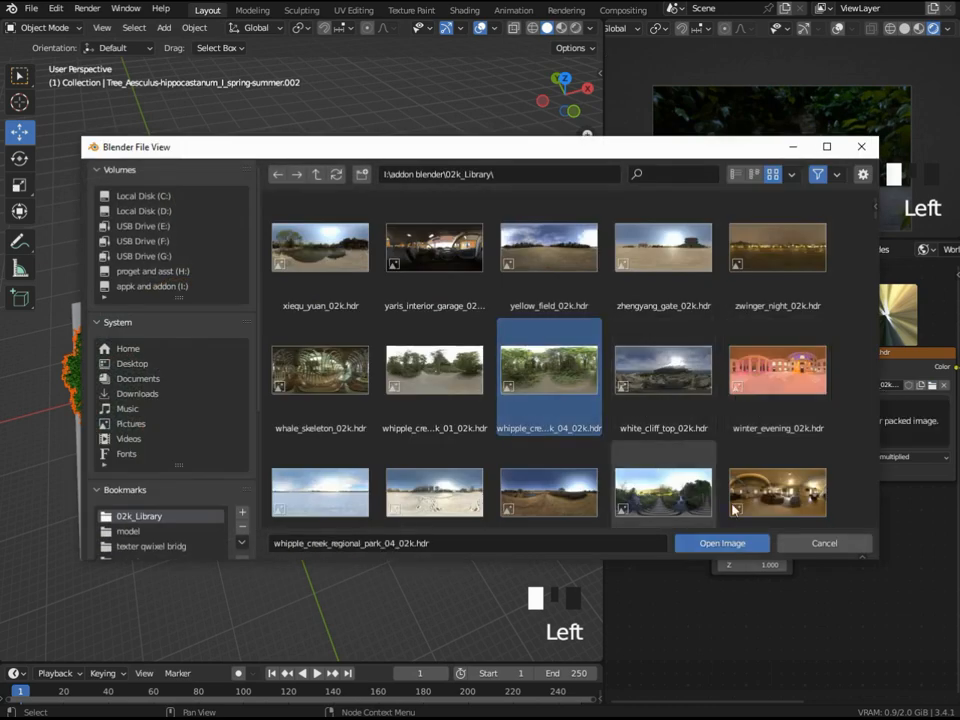
{"action": "key", "text": "Return"}
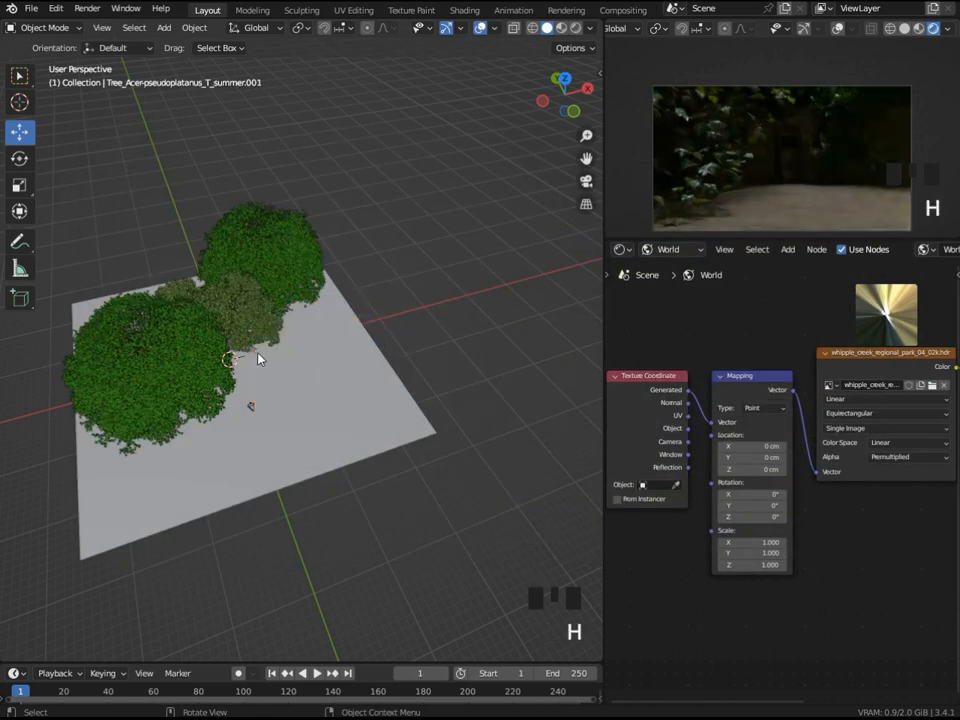
{"action": "left_click", "coordinate": [201, 318]}
{"action": "key", "text": "h"}
{"action": "left_click", "coordinate": [203, 322]}
{"action": "key", "text": "h"}
{"action": "left_click", "coordinate": [268, 312]}
{"action": "key", "text": "h"}
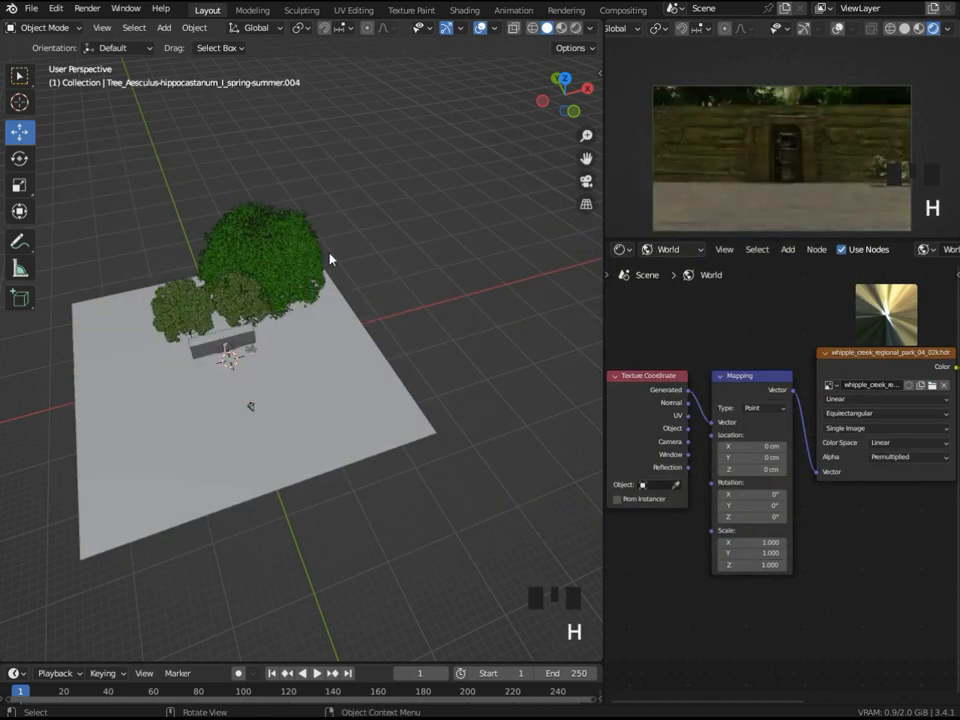
{"action": "key", "text": "alt+h"}
Replace the world environment image with wobbly_bridge_02k.hdr and show the rendered camera view in the main viewport
{"action": "left_click", "coordinate": [932, 384]}
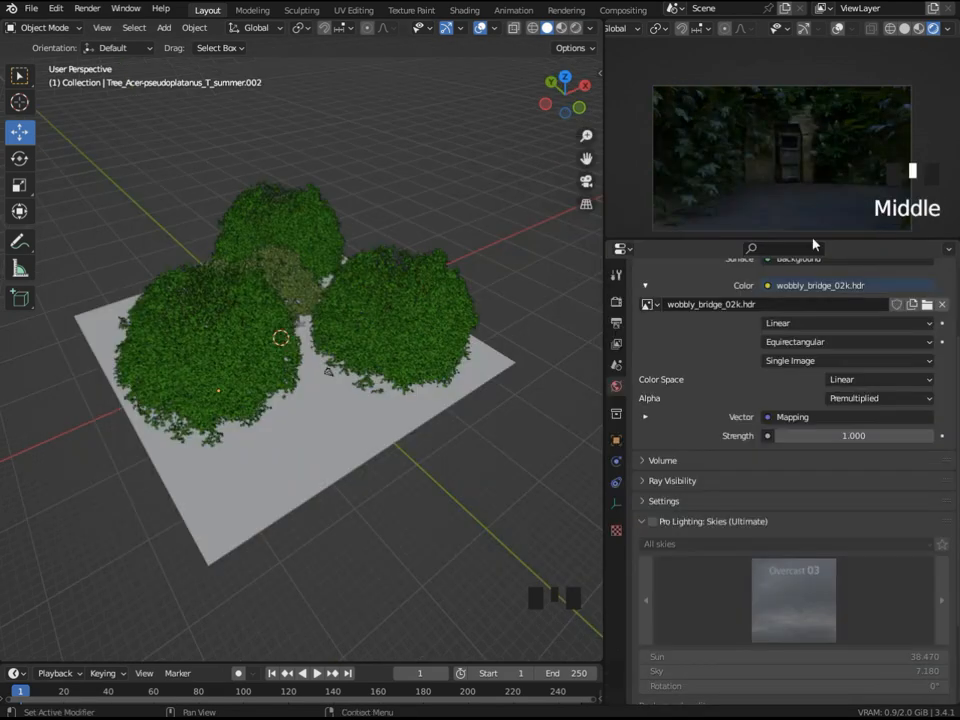
{"action": "scroll", "coordinate": [780, 140], "scroll_direction": "up", "scroll_amount": 3}
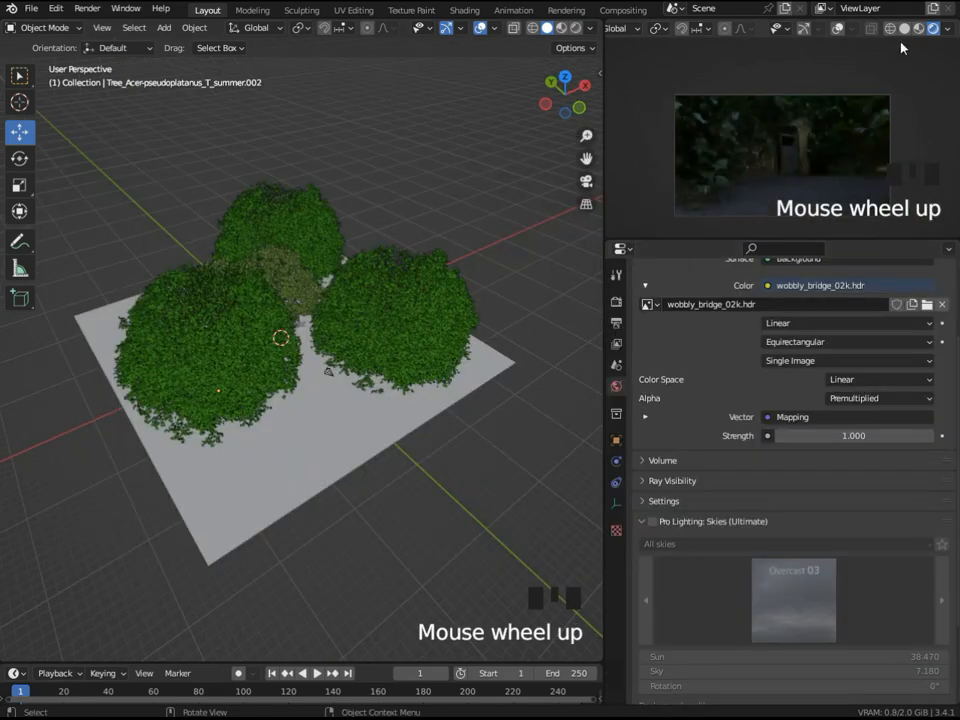
{"action": "key", "text": "KP_0"}
{"action": "scroll", "coordinate": [424, 195], "scroll_direction": "up", "scroll_amount": 9}
{"action": "left_click", "coordinate": [576, 28]}
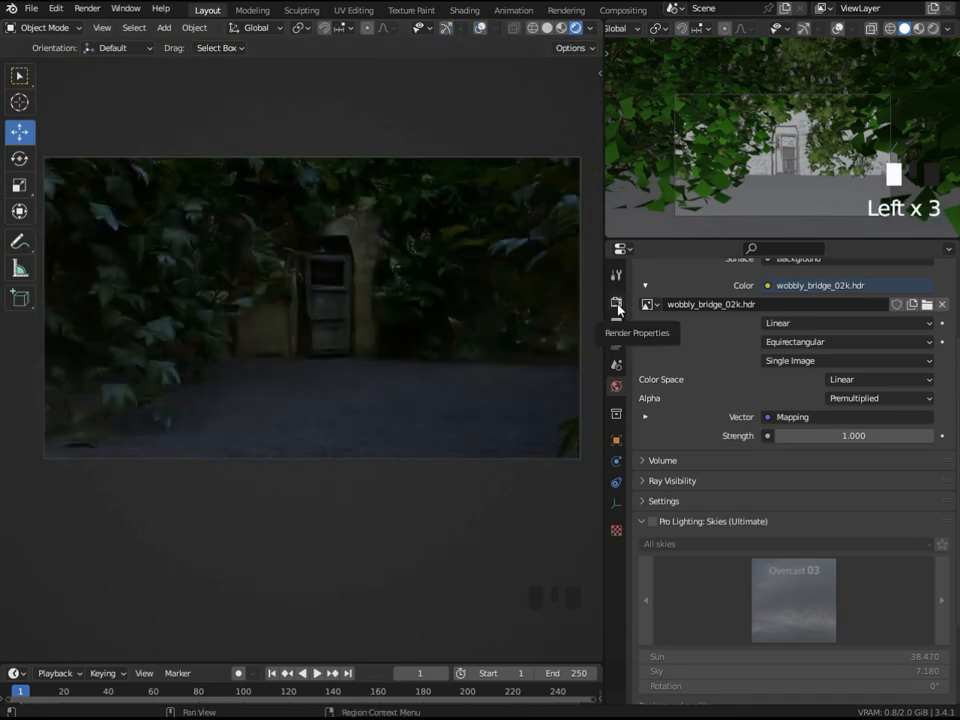
Set the render's color management exposure to 1.230 and gamma to 1.205
{"action": "left_click", "coordinate": [617, 305]}
{"action": "scroll", "coordinate": [753, 607], "scroll_direction": "down", "scroll_amount": 14}
{"action": "left_click", "coordinate": [656, 696]}
{"action": "scroll", "coordinate": [744, 529], "scroll_direction": "down", "scroll_amount": 10}
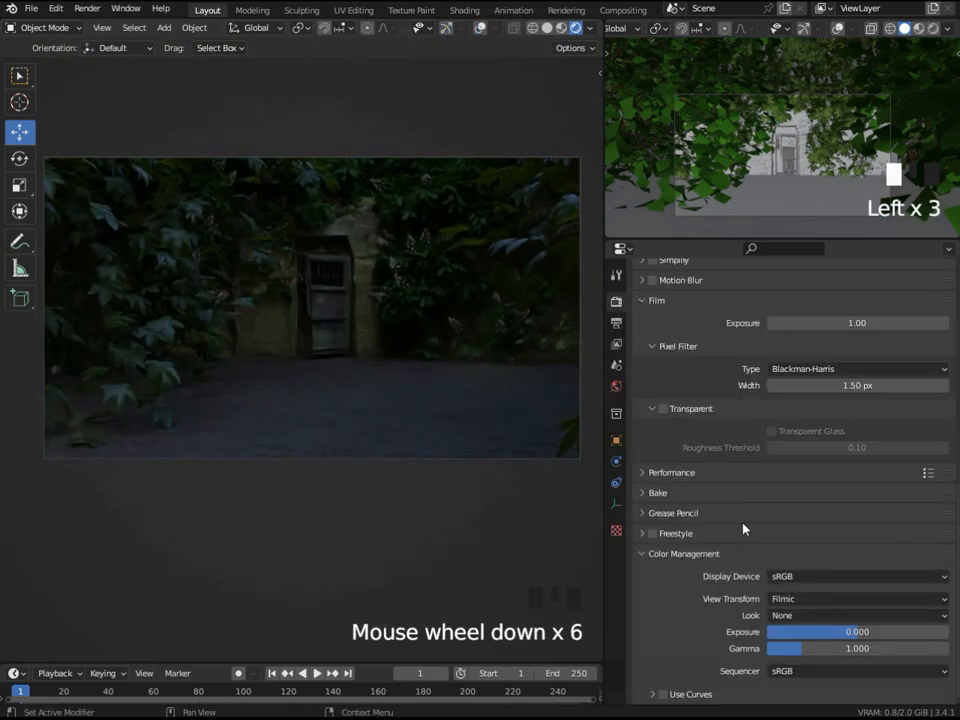
{"action": "left_click_drag", "start_coordinate": [857, 632], "coordinate": [877, 648]}
Try the Medium Contrast color management look, and set the look to High Contrast
{"action": "left_click", "coordinate": [763, 614]}
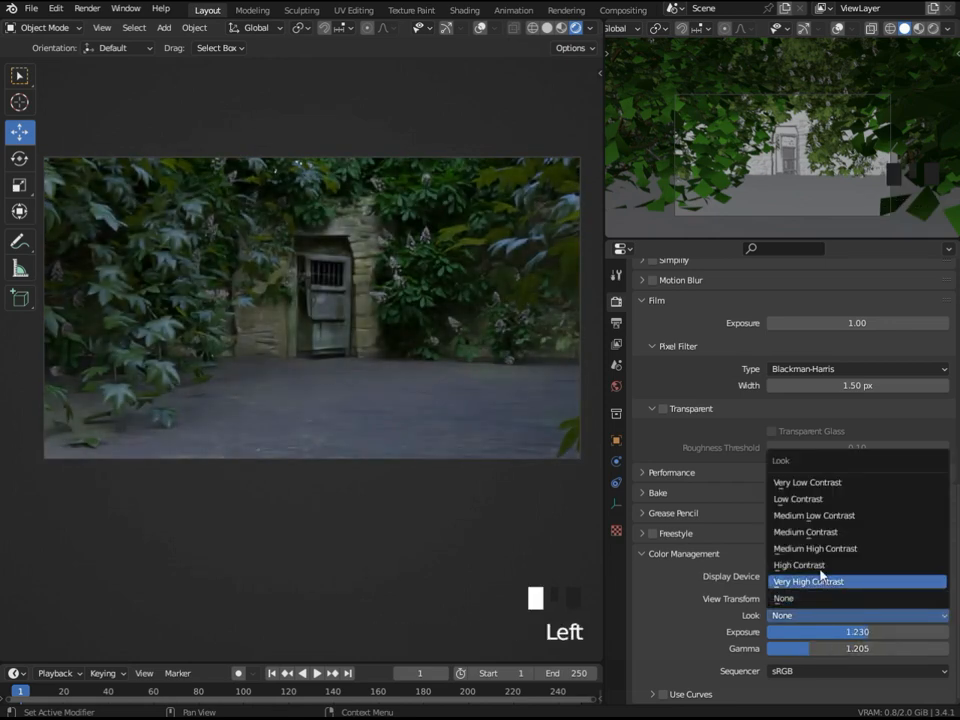
{"action": "left_click", "coordinate": [820, 531]}
{"action": "left_click", "coordinate": [814, 613]}
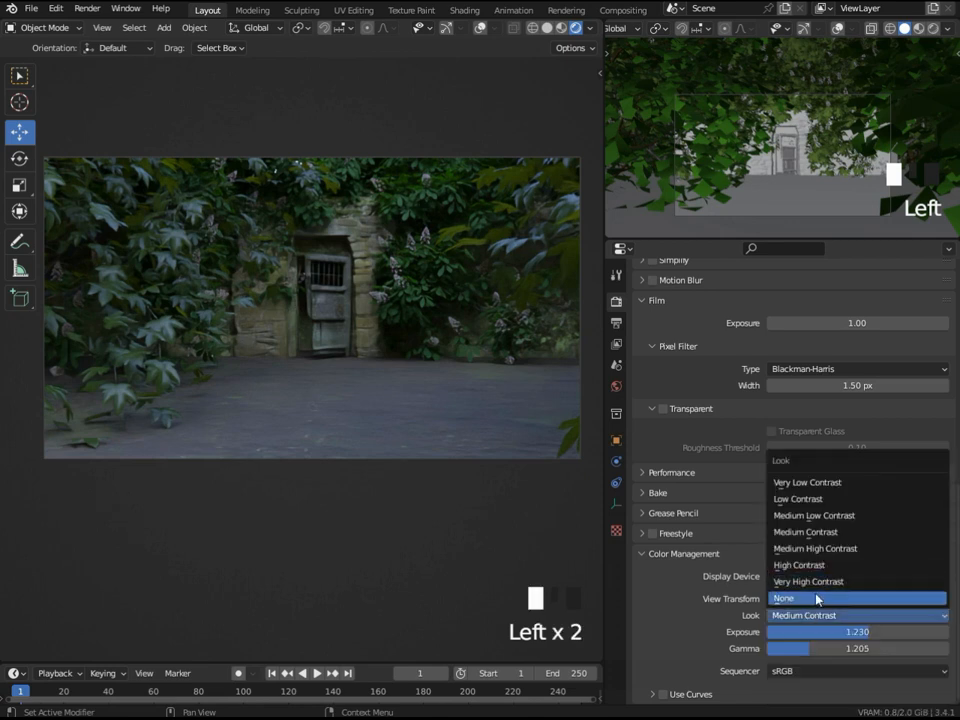
{"action": "left_click", "coordinate": [823, 568]}
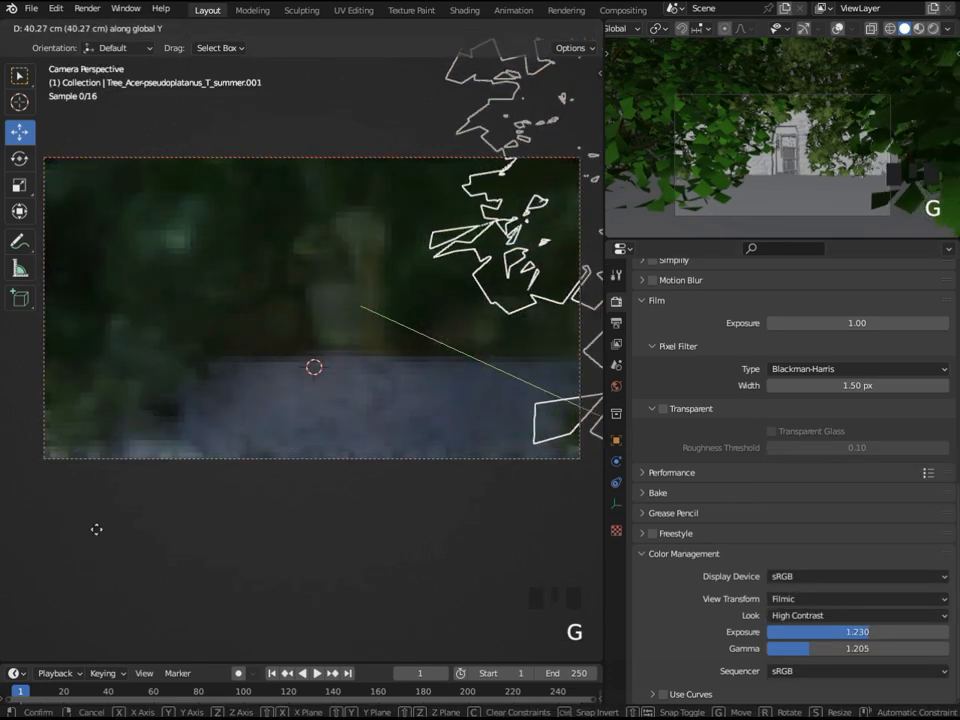
Move the Acer-pseudoplatanus_T_summer.001 tree along the global Y axis and check the rendered camera view
{"action": "left_click", "coordinate": [469, 90]}
{"action": "middle_click_drag", "start_coordinate": [442, 123], "coordinate": [364, 163]}
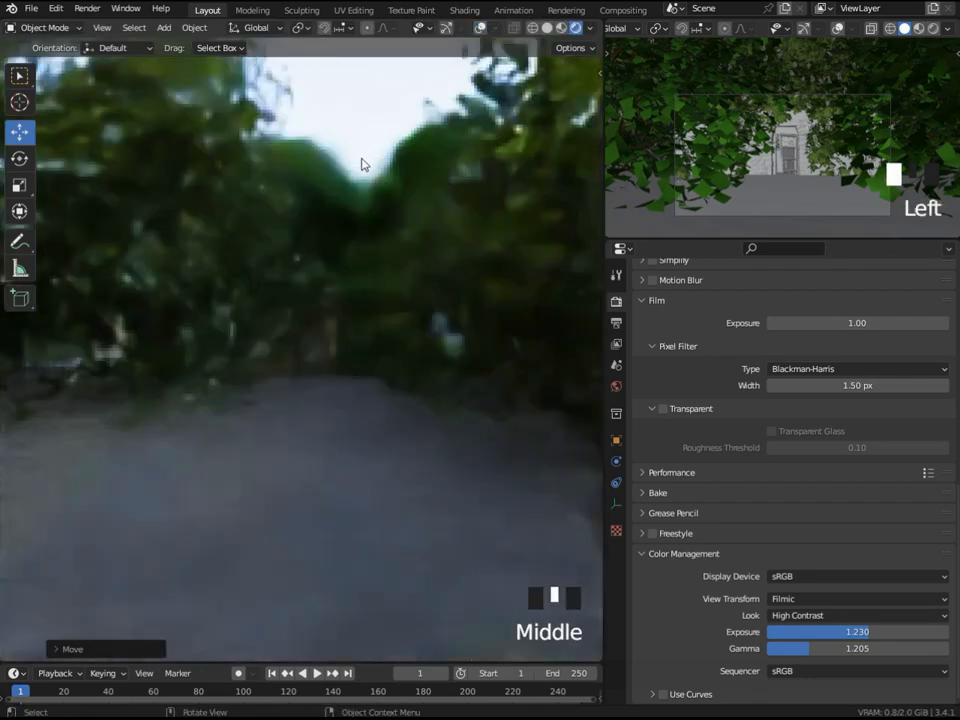
{"action": "scroll", "coordinate": [397, 232], "scroll_direction": "up", "scroll_amount": 2}
{"action": "middle_click_drag", "start_coordinate": [397, 232], "coordinate": [364, 343]}
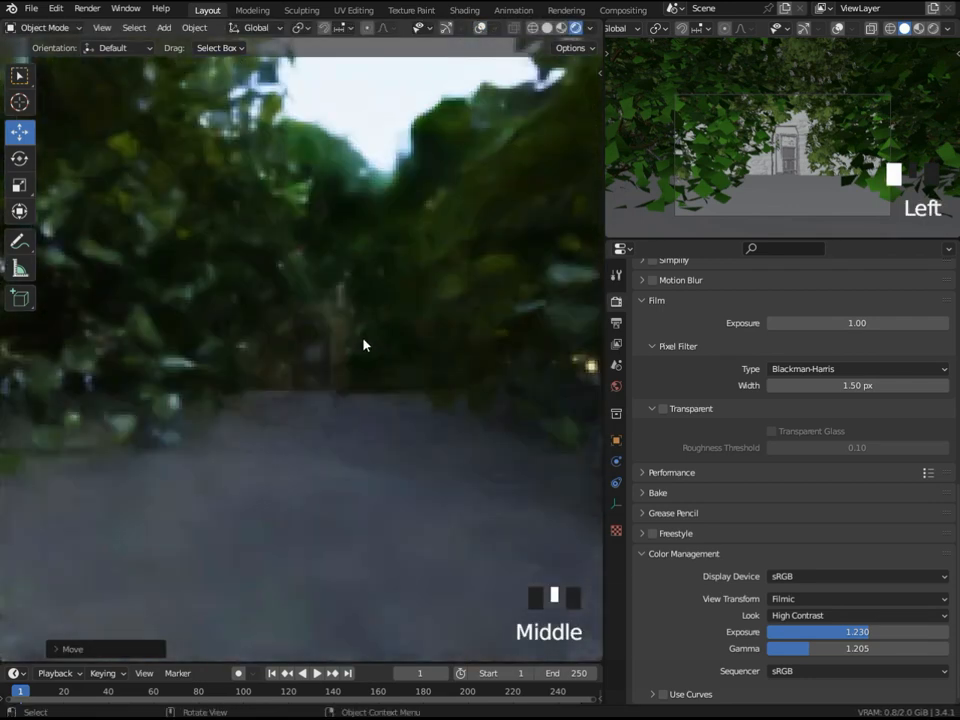
{"action": "key", "text": "KP_0"}
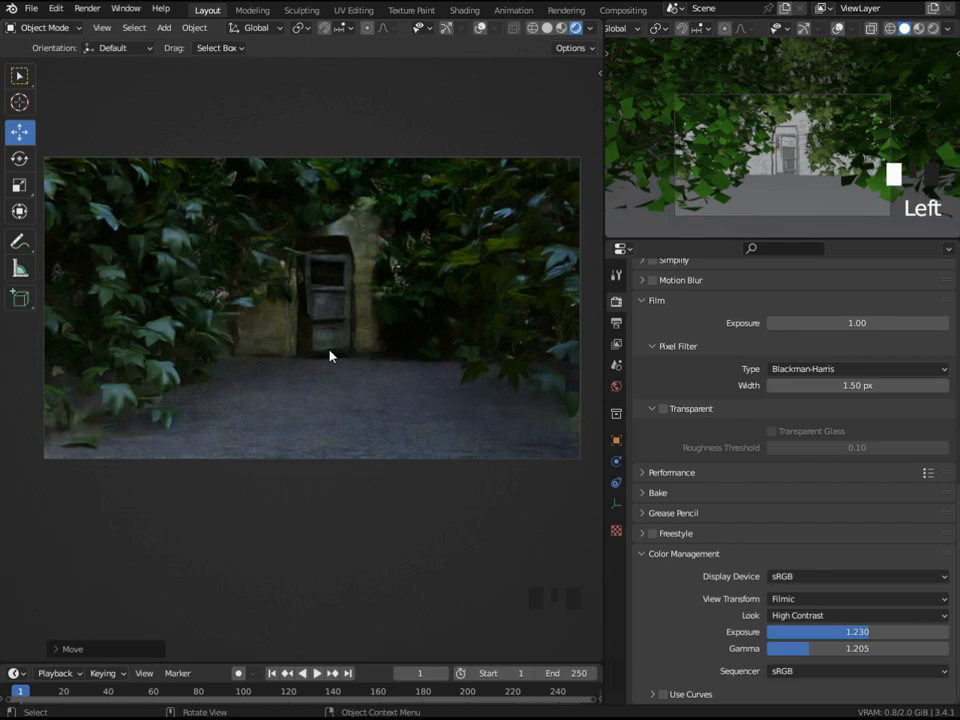
Temporarily hide the foreground acer trees, compare the rendered camera view without them, and unhide them
{"action": "key", "text": "h"}
{"action": "left_click", "coordinate": [547, 27]}
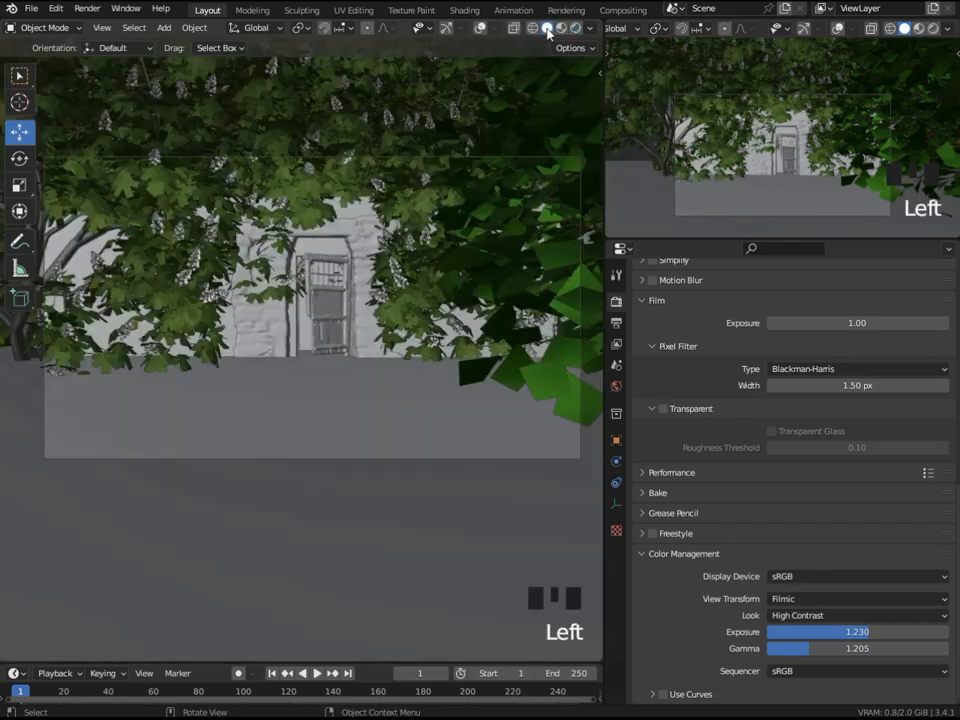
{"action": "scroll", "coordinate": [343, 321], "scroll_direction": "down", "scroll_amount": 3}
{"action": "left_click", "coordinate": [481, 28]}
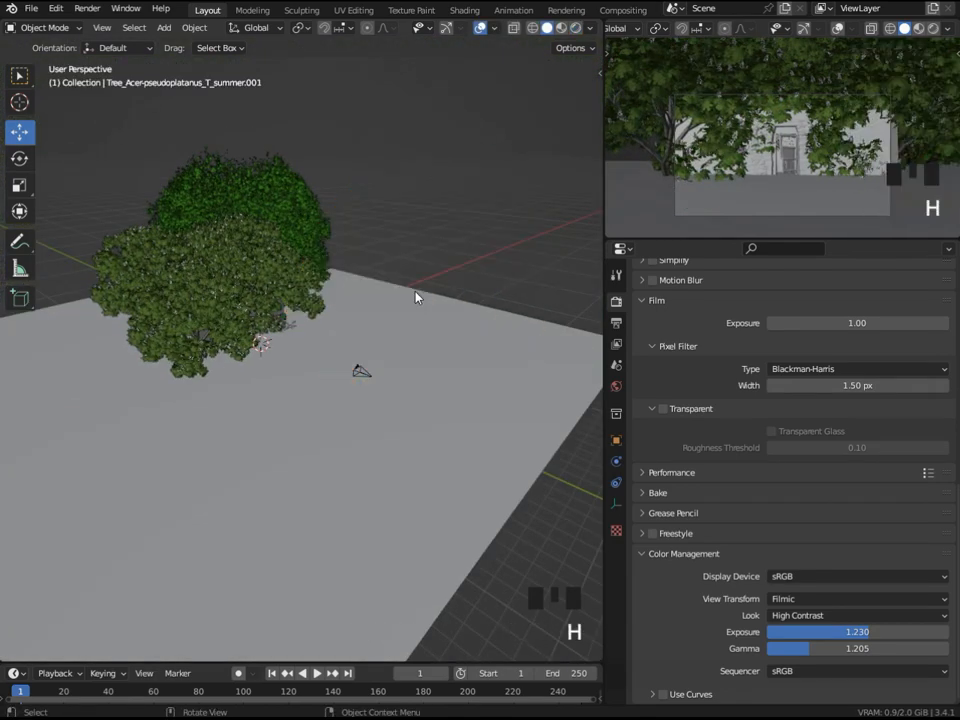
{"action": "key", "text": "h"}
{"action": "key", "text": "KP_0"}
{"action": "left_click", "coordinate": [575, 28]}
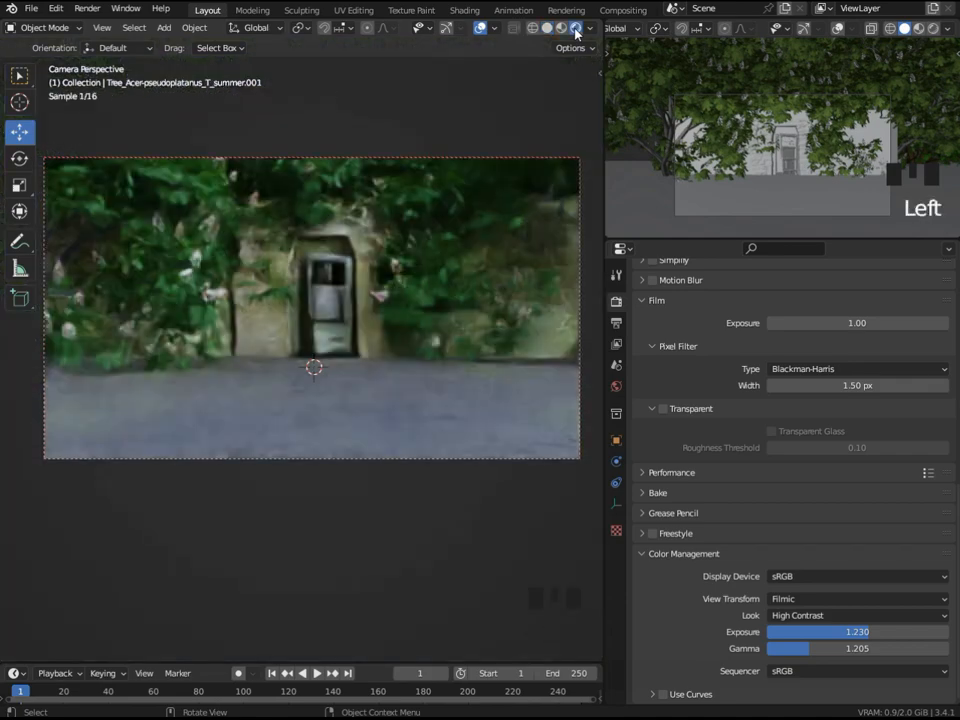
{"action": "left_click", "coordinate": [547, 28]}
{"action": "scroll", "coordinate": [414, 336], "scroll_direction": "down", "scroll_amount": 8}
{"action": "mouse_move", "coordinate": [440, 240]}
{"action": "middle_mouse_down"}
{"action": "mouse_move", "coordinate": [414, 336]}
{"action": "mouse_move", "coordinate": [420, 400]}
{"action": "middle_mouse_up"}
{"action": "key", "text": "alt+h"}
Rotate the Acer-pseudoplatanus_T_summer.002 tree with the gizmos shown, and switch the smaller viewport to rendered shading
{"action": "left_click", "coordinate": [500, 200]}
{"action": "middle_click_drag", "start_coordinate": [452, 272], "coordinate": [365, 292]}
{"action": "left_click", "coordinate": [446, 28]}
{"action": "left_click_drag", "start_coordinate": [280, 254], "coordinate": [276, 258]}
{"action": "left_click_drag", "start_coordinate": [286, 322], "coordinate": [269, 311]}
{"action": "middle_click_drag", "start_coordinate": [323, 233], "coordinate": [323, 233]}
{"action": "left_click", "coordinate": [204, 154]}
{"action": "left_click", "coordinate": [932, 29]}
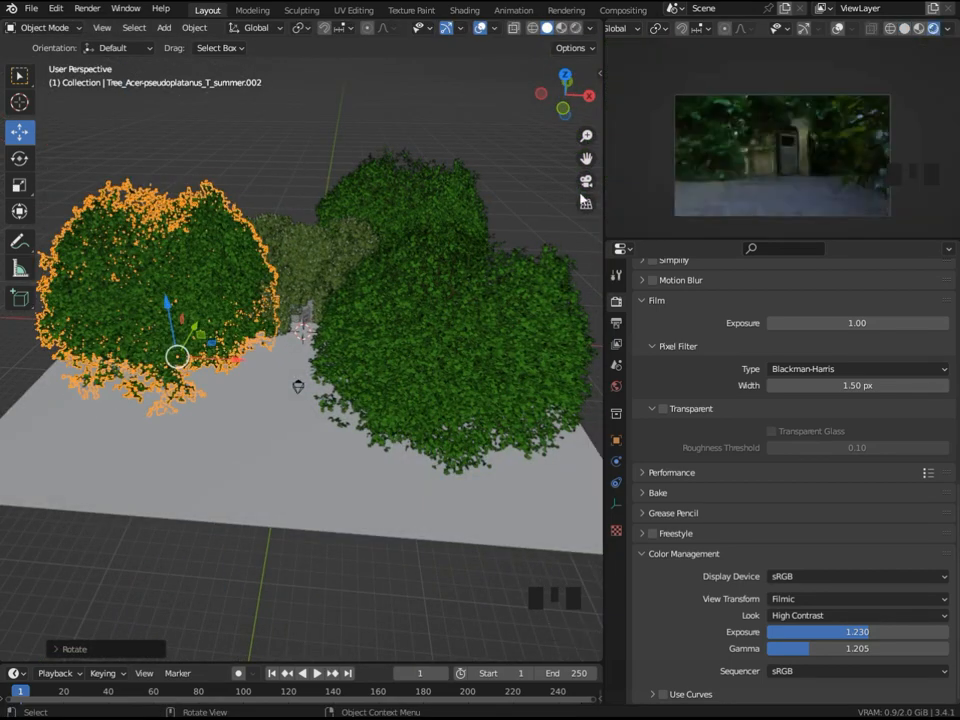
Move the Acer-pseudoplatanus_T_summer.002 tree on the ground plane and inspect the rendered scene from the camera and around it
{"action": "middle_click_drag", "start_coordinate": [368, 259], "coordinate": [287, 281]}
{"action": "mouse_move", "coordinate": [287, 281]}
{"action": "left_mouse_down"}
{"action": "mouse_move", "coordinate": [260, 283]}
{"action": "mouse_move", "coordinate": [243, 298]}
{"action": "left_mouse_up"}
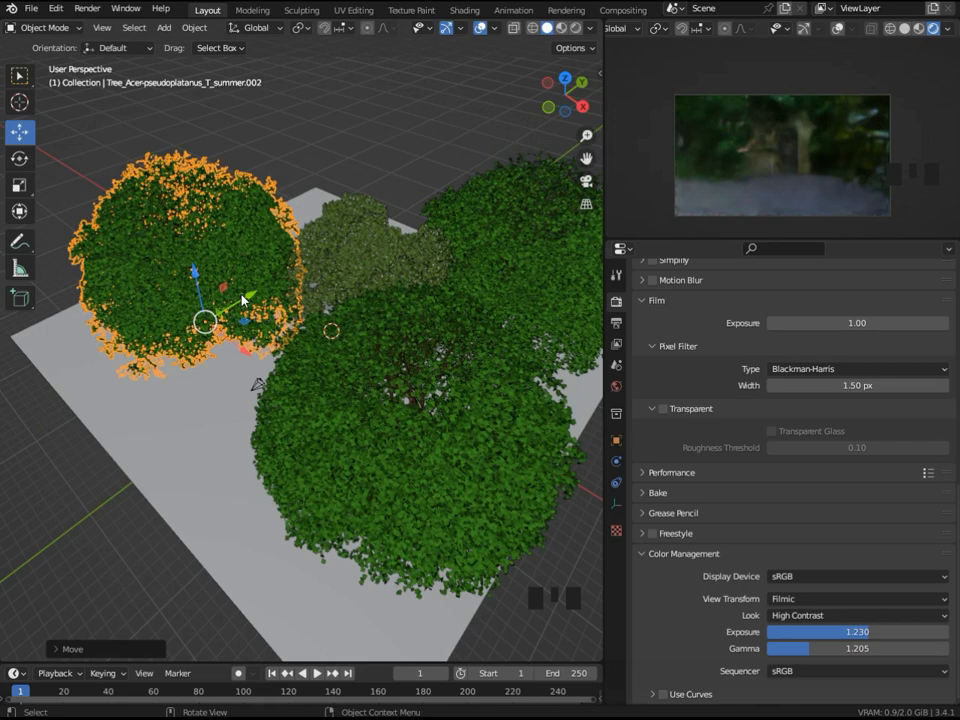
{"action": "scroll", "coordinate": [612, 190], "scroll_direction": "up", "scroll_amount": 2}
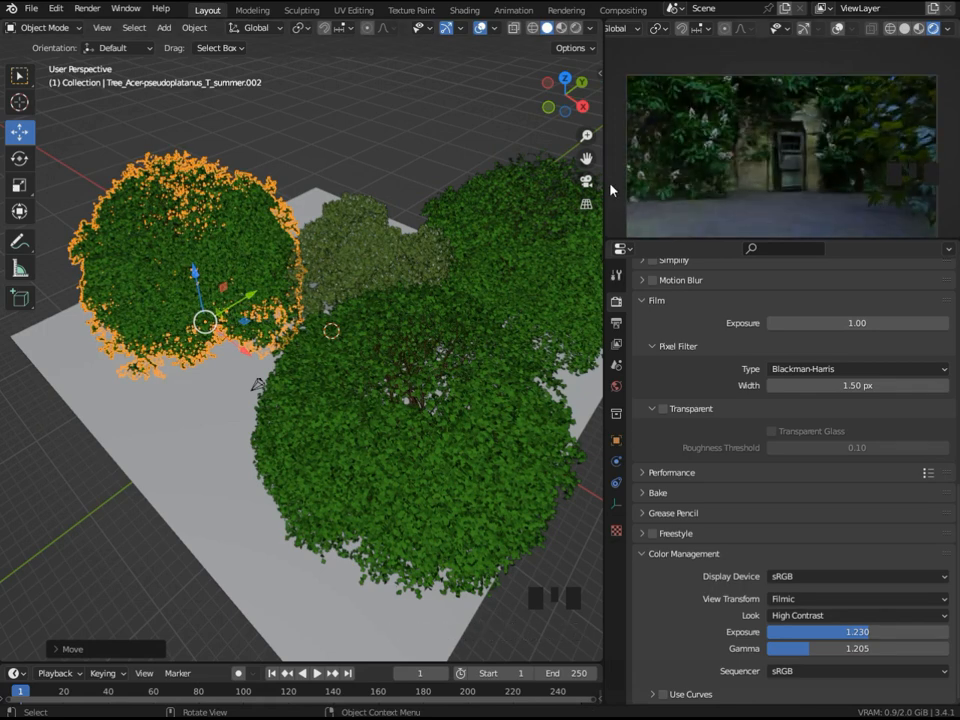
{"action": "scroll", "coordinate": [622, 118], "scroll_direction": "down", "scroll_amount": 5}
{"action": "middle_click_drag", "start_coordinate": [622, 122], "coordinate": [650, 136]}
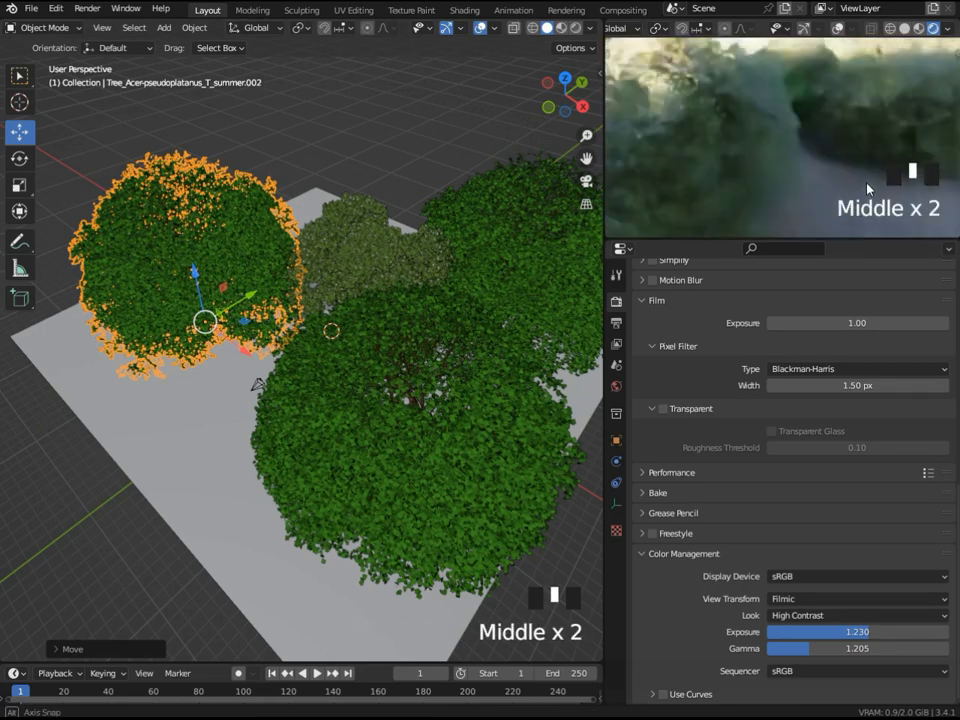
{"action": "key", "text": "KP_0"}
Reposition the foreground acer foliage beside the camera to frame the gate
{"action": "middle_click_drag", "start_coordinate": [290, 425], "coordinate": [436, 349]}
{"action": "left_click", "coordinate": [436, 349]}
{"action": "middle_click_drag", "start_coordinate": [436, 349], "coordinate": [295, 349], "text": "shift"}
{"action": "left_click_drag", "start_coordinate": [345, 394], "coordinate": [510, 379]}
{"action": "right_click", "coordinate": [510, 379]}
{"action": "middle_click_drag", "start_coordinate": [410, 325], "coordinate": [519, 405]}
{"action": "left_click_drag", "start_coordinate": [326, 352], "coordinate": [342, 329]}
{"action": "left_click_drag", "start_coordinate": [270, 352], "coordinate": [298, 363]}
Shift the Acer-pseudoplatanus_T_summer.002 tree further so its leaves fill the left foreground of the camera view
{"action": "scroll", "coordinate": [770, 150], "scroll_direction": "up", "scroll_amount": 2}
{"action": "left_click_drag", "start_coordinate": [362, 343], "coordinate": [273, 377]}
{"action": "middle_click_drag", "start_coordinate": [273, 377], "coordinate": [190, 330]}
{"action": "middle_click_drag", "start_coordinate": [180, 390], "coordinate": [133, 358]}
{"action": "left_click", "coordinate": [78, 415]}
{"action": "left_click_drag", "start_coordinate": [63, 438], "coordinate": [100, 430]}
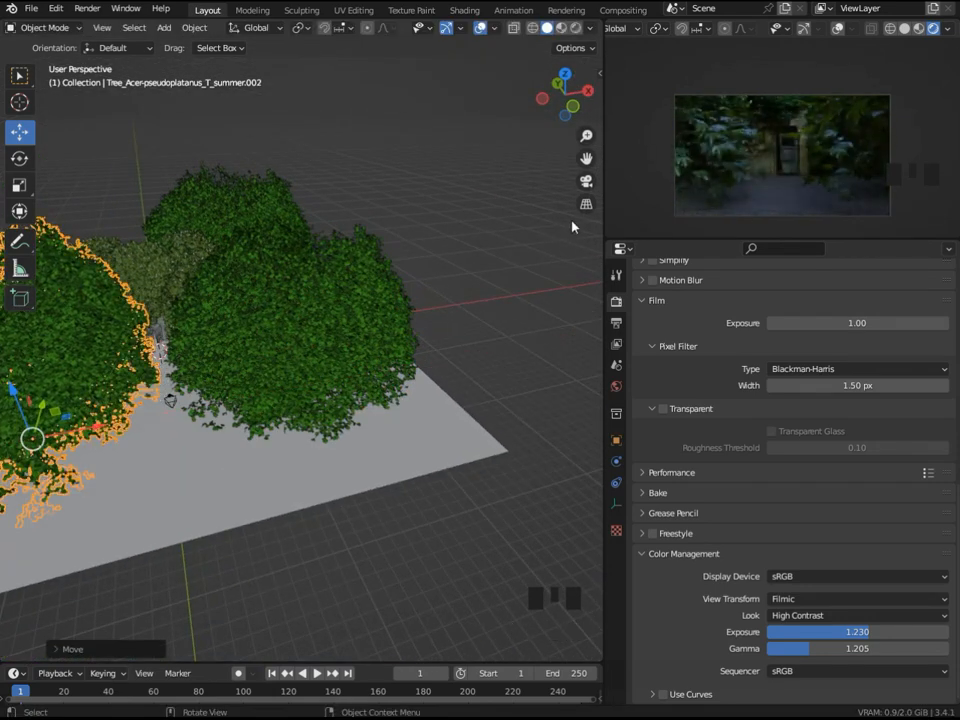
Check the rendered camera view in the main viewport with overlays hidden, using solid shading in the smaller viewport
{"action": "left_click", "coordinate": [904, 28]}
{"action": "key", "text": "KP_0"}
{"action": "scroll", "coordinate": [340, 289], "scroll_direction": "down", "scroll_amount": 4}
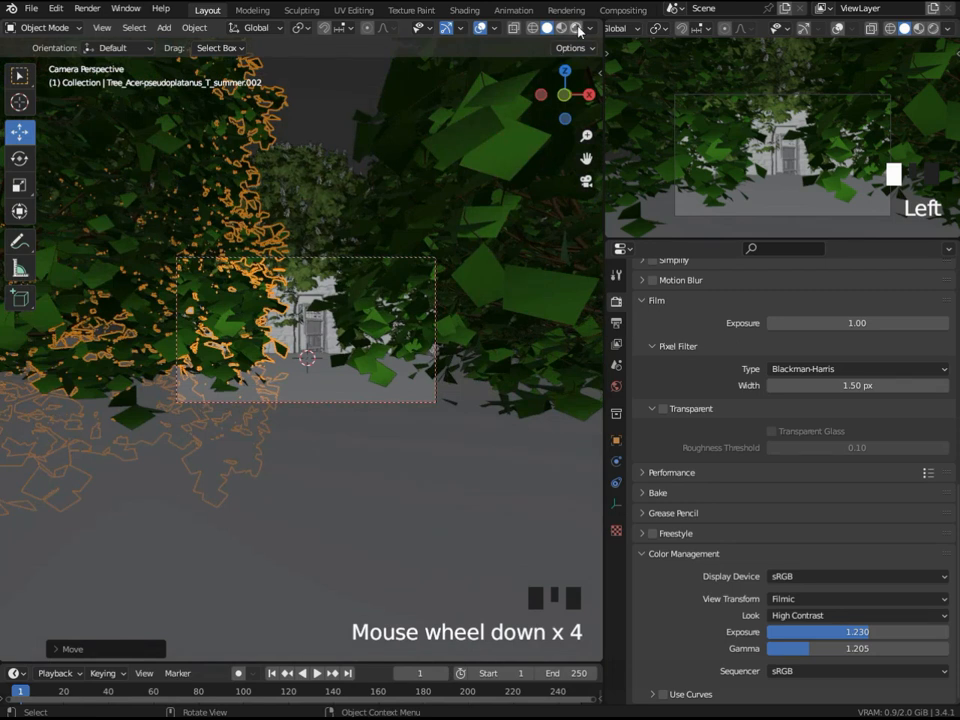
{"action": "left_click", "coordinate": [577, 28]}
{"action": "double_click", "coordinate": [116, 240]}
{"action": "scroll", "coordinate": [116, 240], "scroll_direction": "up", "scroll_amount": 2}
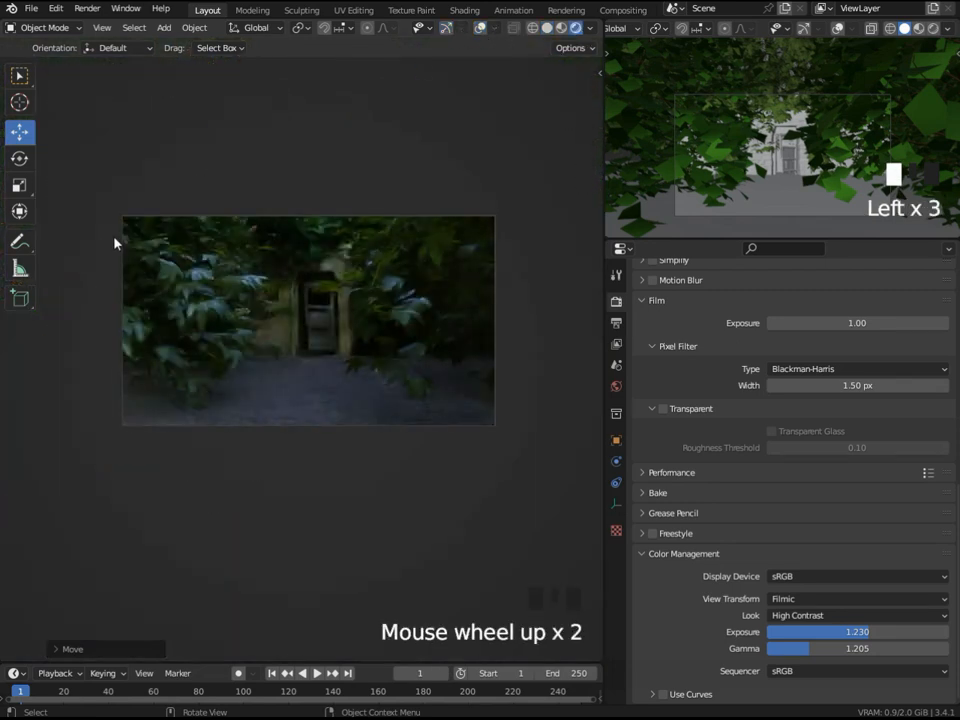
{"action": "double_click", "coordinate": [444, 280]}
{"action": "left_click", "coordinate": [479, 28]}
{"action": "left_click", "coordinate": [446, 28]}
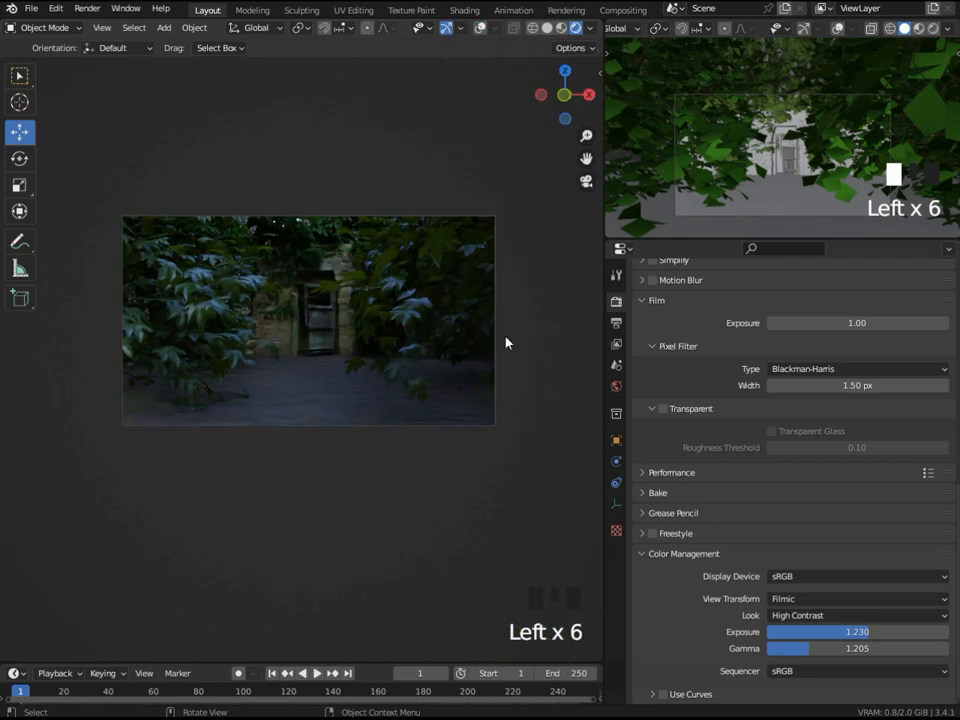
Adjust the foreground foliage's height and move the left foreground tree about -405 cm along Y
{"action": "key", "text": "g"}
{"action": "key", "text": "z"}
{"action": "left_click", "coordinate": [501, 388]}
{"action": "left_click", "coordinate": [170, 346]}
{"action": "left_click", "coordinate": [478, 28]}
{"action": "left_click", "coordinate": [478, 28]}
{"action": "key", "text": "g"}
{"action": "key", "text": "y"}
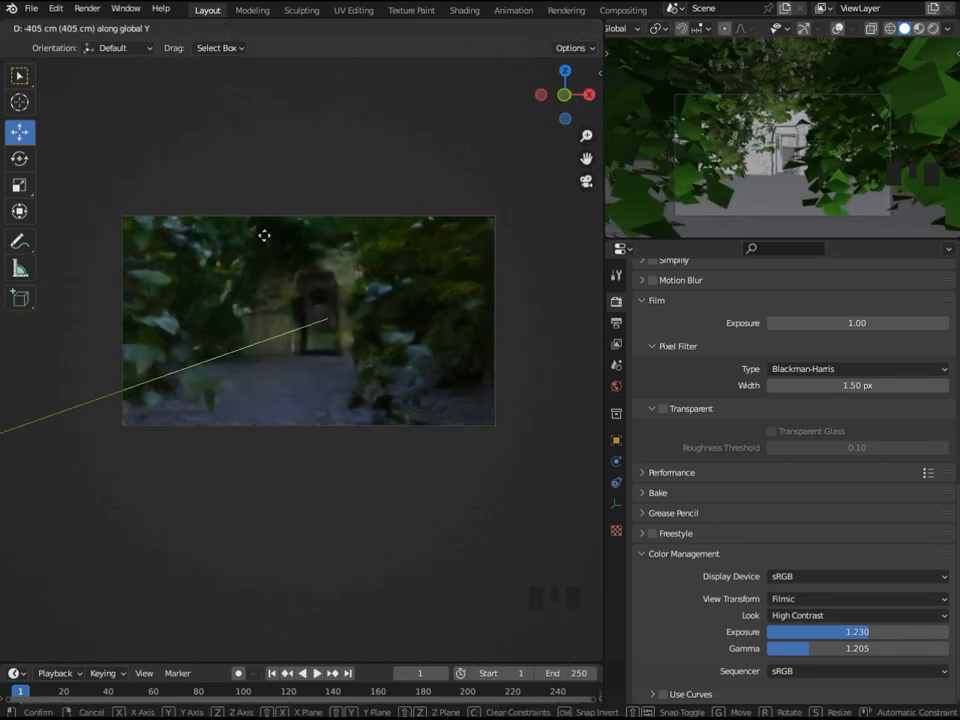
{"action": "left_click", "coordinate": [264, 235]}
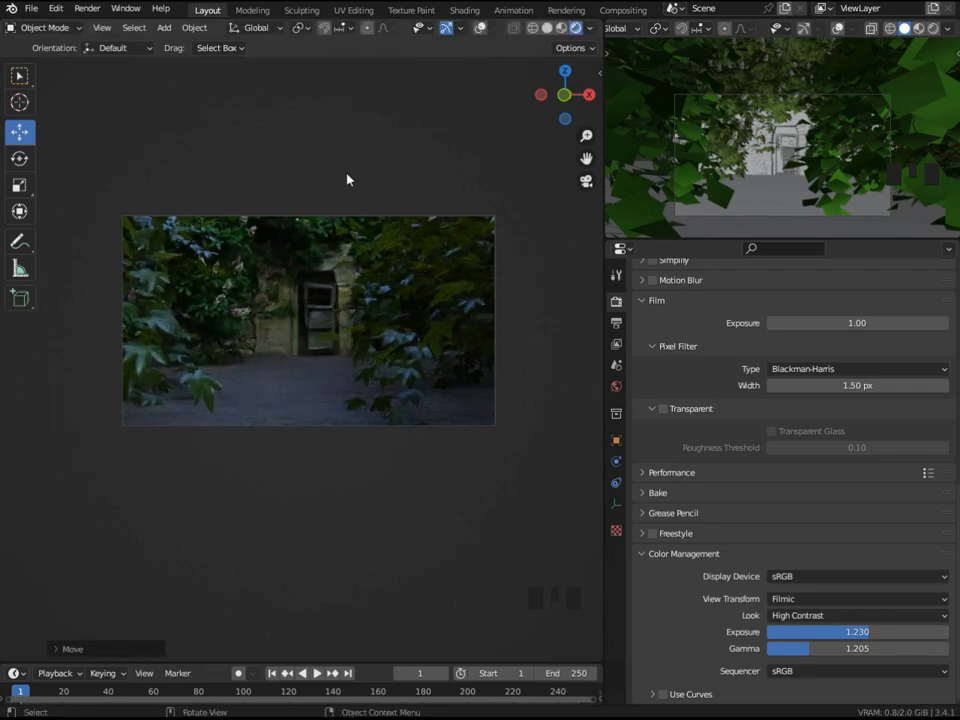
Select the _ut7z_Var1_LOD1 and _gmim_Var1_LOD2 plants and move them onto the path in front of the gate
{"action": "left_click", "coordinate": [547, 28]}
{"action": "scroll", "coordinate": [253, 285], "scroll_direction": "up", "scroll_amount": 6}
{"action": "mouse_move", "coordinate": [253, 285]}
{"action": "middle_mouse_down", "text": "shift"}
{"action": "mouse_move", "coordinate": [258, 363]}
{"action": "mouse_move", "coordinate": [327, 360]}
{"action": "middle_mouse_up", "text": "shift"}
{"action": "scroll", "coordinate": [258, 363], "scroll_direction": "up", "scroll_amount": 7}
{"action": "left_click", "coordinate": [257, 364]}
{"action": "key", "text": "KP_Decimal"}
{"action": "left_click", "coordinate": [480, 28]}
{"action": "left_click", "coordinate": [416, 432], "text": "shift"}
{"action": "scroll", "coordinate": [410, 432], "scroll_direction": "down", "scroll_amount": 5}
{"action": "scroll", "coordinate": [410, 432], "scroll_direction": "down", "scroll_amount": 4}
{"action": "middle_click_drag", "start_coordinate": [410, 432], "coordinate": [250, 380]}
{"action": "scroll", "coordinate": [250, 380], "scroll_direction": "up", "scroll_amount": 1}
{"action": "left_click_drag", "start_coordinate": [262, 382], "coordinate": [236, 395]}
{"action": "middle_click_drag", "start_coordinate": [236, 395], "coordinate": [200, 425]}
{"action": "left_click_drag", "start_coordinate": [200, 425], "coordinate": [345, 491]}
Move both small plants along Y toward the camera, into the foreground of the path
{"action": "key", "text": "KP_0"}
{"action": "scroll", "coordinate": [189, 305], "scroll_direction": "up", "scroll_amount": 5}
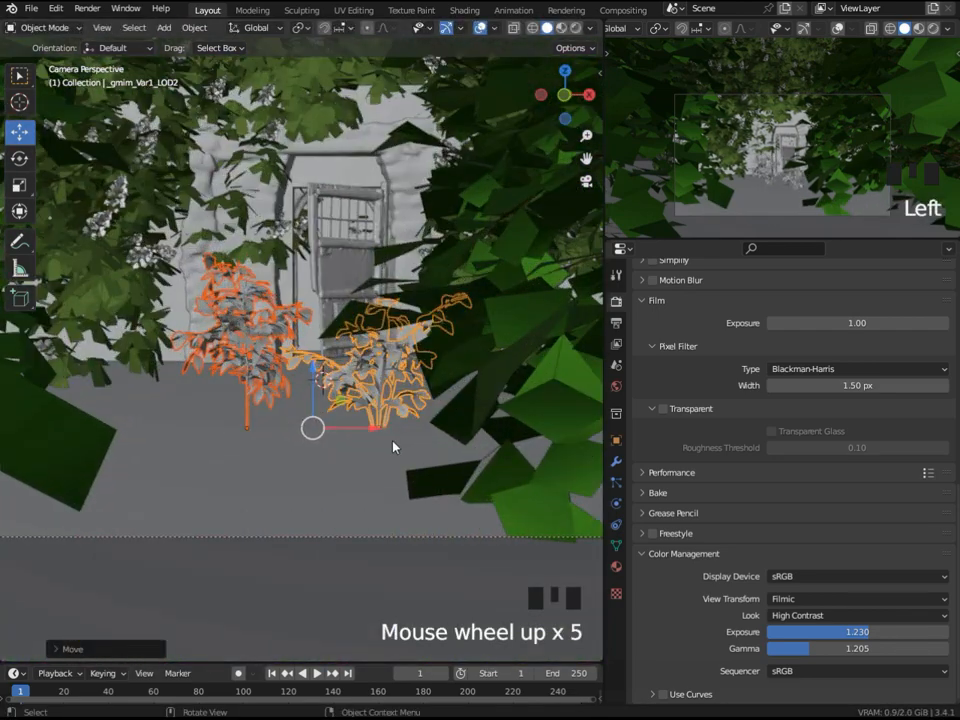
{"action": "key", "text": "g"}
{"action": "key", "text": "y"}
{"action": "left_click", "coordinate": [575, 140]}
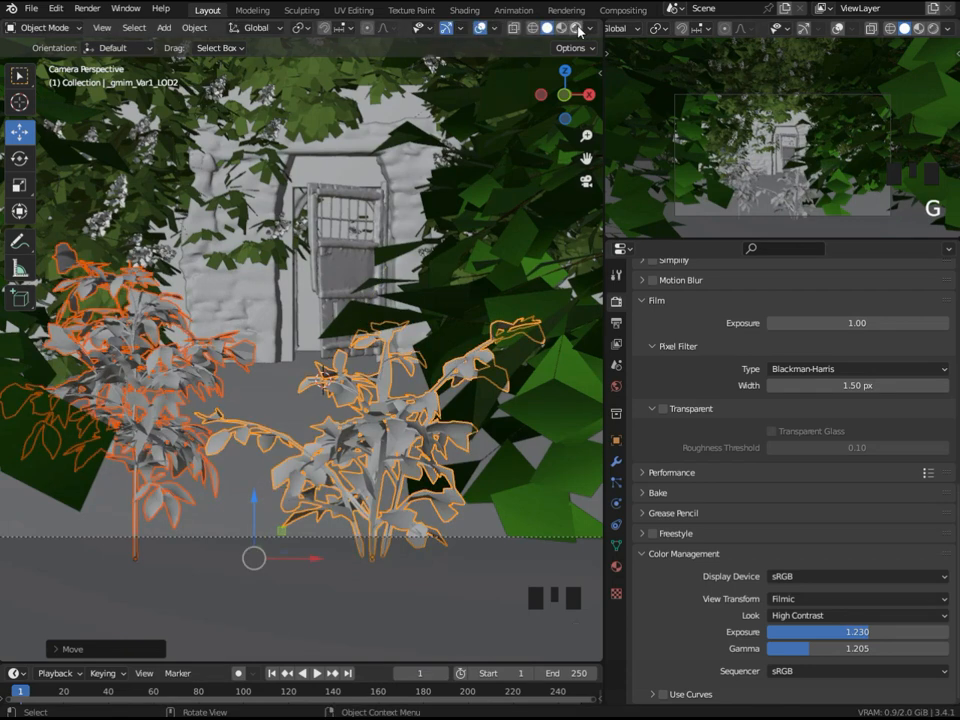
Check the rendered camera view with overlays and gizmos hidden, and return to solid shading
{"action": "left_click", "coordinate": [578, 30]}
{"action": "left_click", "coordinate": [480, 28]}
{"action": "left_click", "coordinate": [446, 28]}
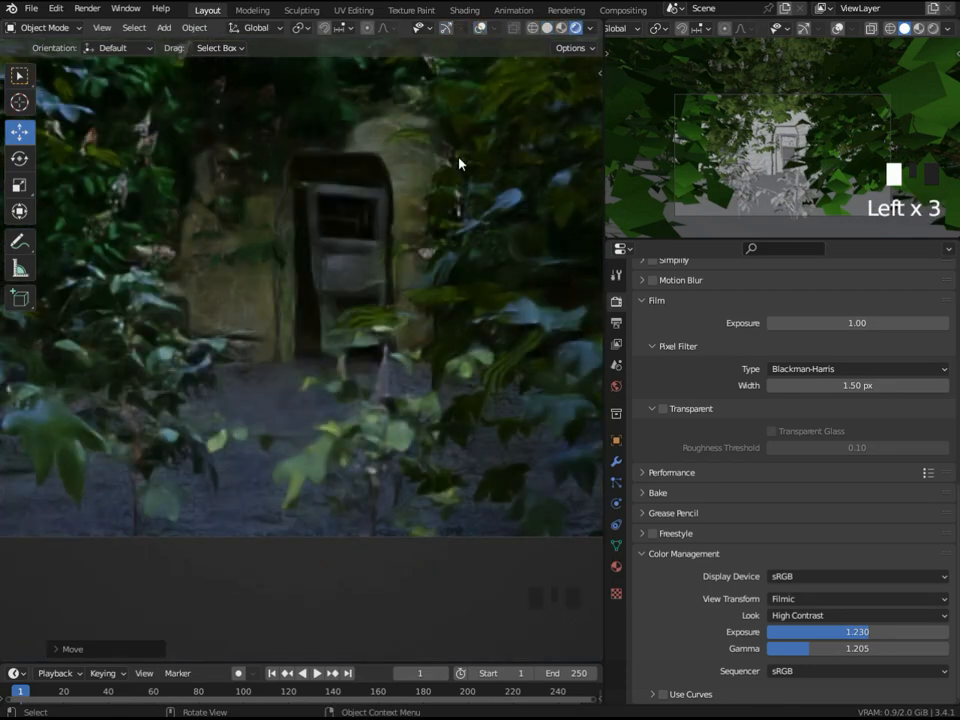
{"action": "left_click", "coordinate": [547, 28]}
{"action": "scroll", "coordinate": [277, 452], "scroll_direction": "down", "scroll_amount": 3}
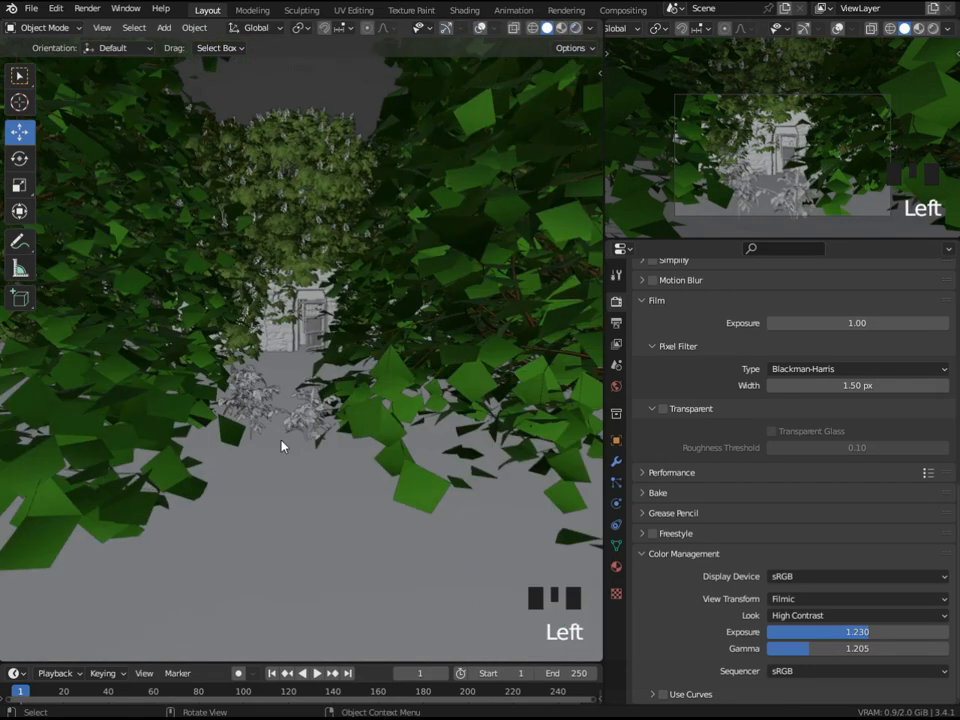
Move the _ut7z_Var1_LOD1 plant along Y back toward the gate
{"action": "scroll", "coordinate": [274, 452], "scroll_direction": "up", "scroll_amount": 3}
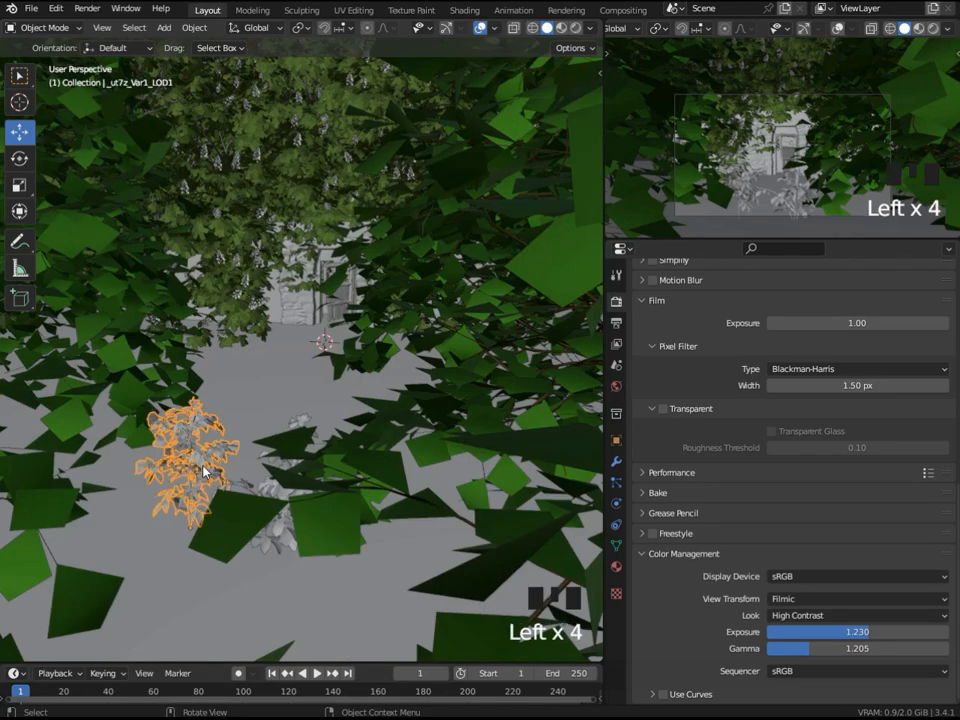
{"action": "key", "text": "g"}
{"action": "key", "text": "y"}
{"action": "left_click", "coordinate": [298, 300]}
{"action": "key", "text": "KP_Decimal"}
{"action": "scroll", "coordinate": [352, 360], "scroll_direction": "down", "scroll_amount": 1}
{"action": "scroll", "coordinate": [352, 360], "scroll_direction": "up", "scroll_amount": 2}
{"action": "key", "text": "g"}
{"action": "middle_click_drag", "start_coordinate": [336, 188], "coordinate": [424, 349]}
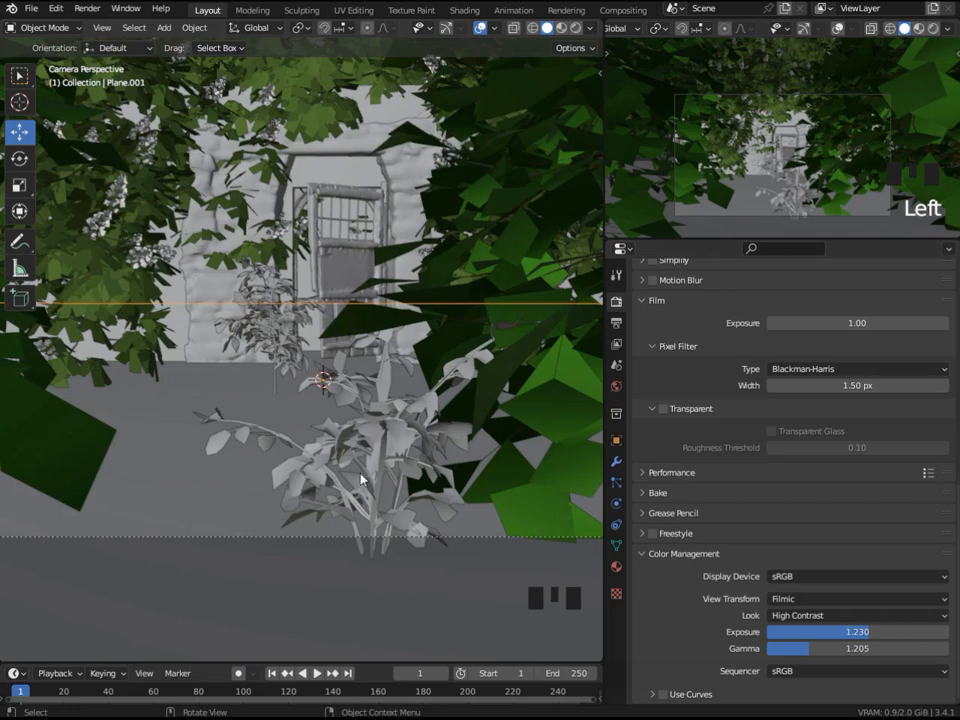
Shift the _ut7z_Var1_LOD1 plant along X and Y to the left side of the path
{"action": "key", "text": "g"}
{"action": "key", "text": "x"}
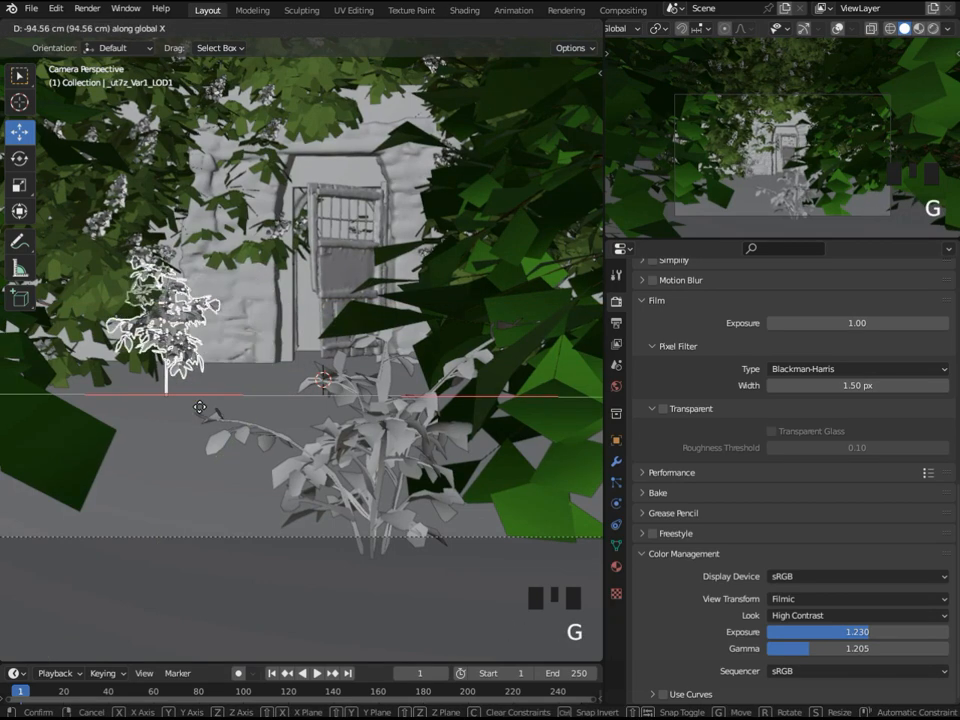
{"action": "key", "text": "y"}
{"action": "left_click", "coordinate": [204, 262]}
Duplicate the _ut7z_Var1_LOD1 plant and move the copy along Y toward the camera on the left of the path
{"action": "scroll", "coordinate": [230, 420], "scroll_direction": "up", "scroll_amount": 2}
{"action": "key", "text": "shift+d"}
{"action": "key", "text": "g"}
{"action": "key", "text": "y"}
{"action": "left_click", "coordinate": [198, 455]}
{"action": "key", "text": "KP_Decimal"}
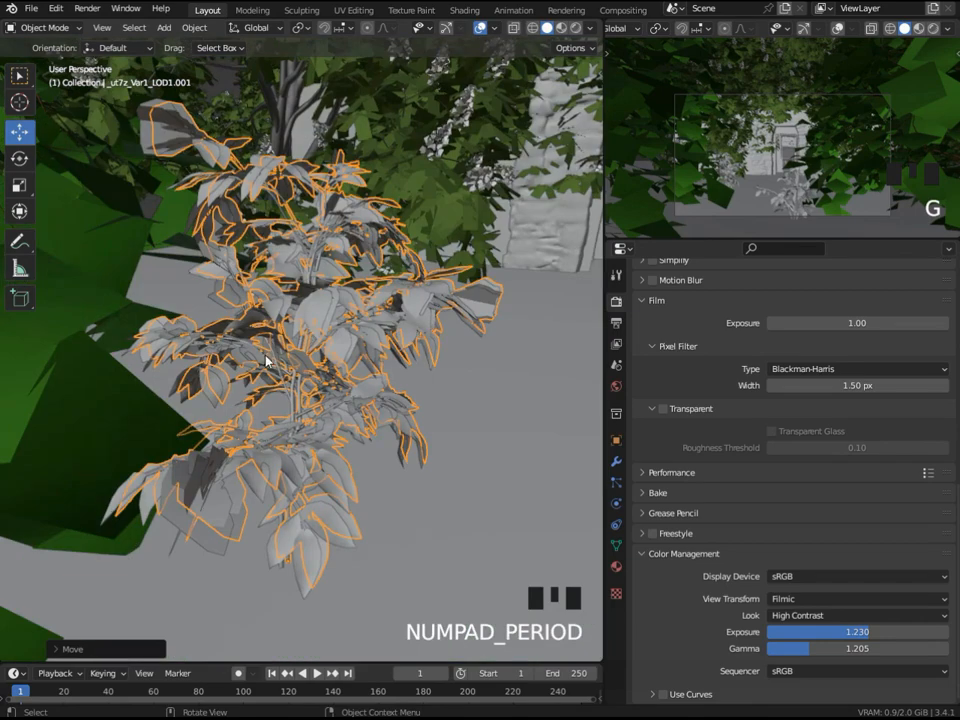
{"action": "left_click", "coordinate": [444, 28]}
{"action": "left_click_drag", "start_coordinate": [330, 514], "coordinate": [506, 444]}
{"action": "middle_click_drag", "start_coordinate": [506, 444], "coordinate": [356, 435]}
Duplicate the plant again, place the copy beside the camera about 68 cm along X, and preview the render in the smaller viewport
{"action": "key", "text": "shift+d"}
{"action": "left_click", "coordinate": [347, 442]}
{"action": "left_click_drag", "start_coordinate": [342, 447], "coordinate": [441, 495]}
{"action": "left_click_drag", "start_coordinate": [441, 460], "coordinate": [484, 437]}
{"action": "scroll", "coordinate": [470, 443], "scroll_direction": "down", "scroll_amount": 1}
{"action": "middle_click_drag", "start_coordinate": [470, 446], "coordinate": [400, 480]}
{"action": "left_click_drag", "start_coordinate": [383, 450], "coordinate": [275, 485]}
{"action": "scroll", "coordinate": [330, 455], "scroll_direction": "down", "scroll_amount": 3}
{"action": "middle_click_drag", "start_coordinate": [380, 450], "coordinate": [215, 375]}
{"action": "scroll", "coordinate": [230, 395], "scroll_direction": "up", "scroll_amount": 1}
{"action": "left_click_drag", "start_coordinate": [243, 410], "coordinate": [147, 312]}
{"action": "left_click_drag", "start_coordinate": [95, 284], "coordinate": [64, 284]}
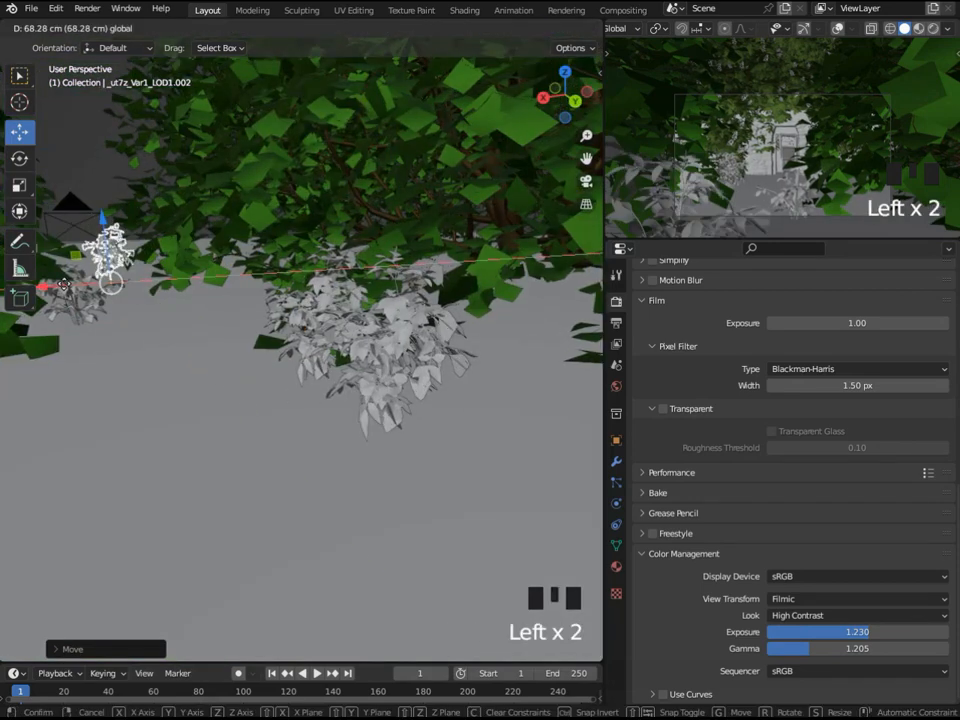
{"action": "left_click", "coordinate": [932, 34]}
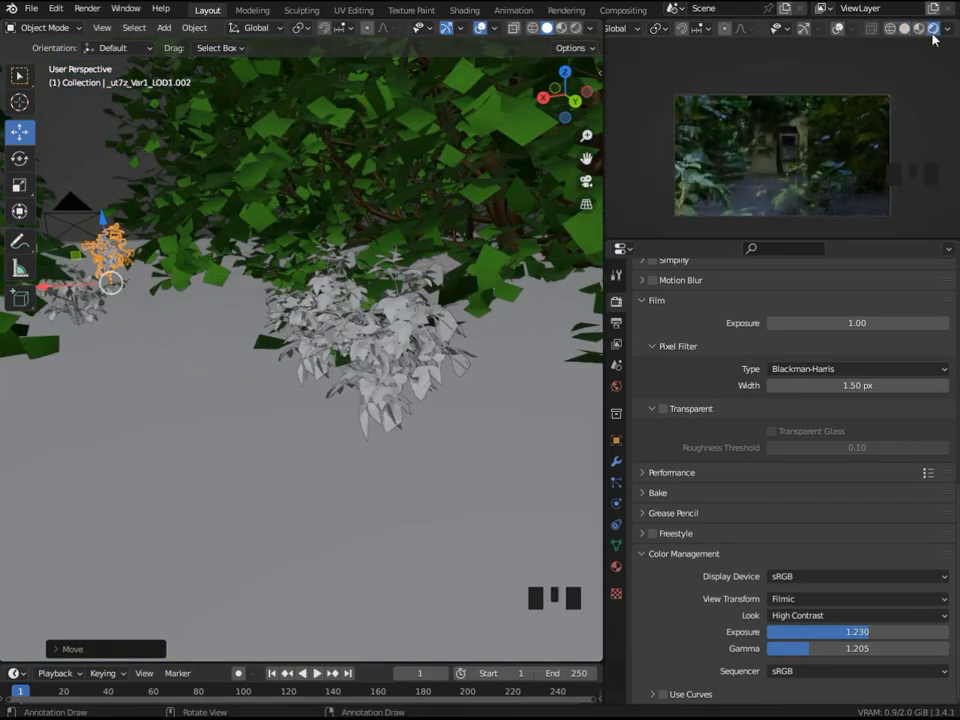
{"action": "left_click", "coordinate": [903, 29]}
Duplicate a _ut7z_Var1_LOD1 plant and place the copy beside the existing ones to thicken the left-hand undergrowth
{"action": "mouse_move", "coordinate": [90, 365]}
{"action": "middle_mouse_down"}
{"action": "mouse_move", "coordinate": [373, 358]}
{"action": "mouse_move", "coordinate": [325, 358]}
{"action": "mouse_move", "coordinate": [305, 340]}
{"action": "middle_mouse_up"}
{"action": "scroll", "coordinate": [325, 358], "scroll_direction": "up", "scroll_amount": 3}
{"action": "left_click", "coordinate": [287, 362]}
{"action": "key", "text": "shift+d"}
{"action": "right_click", "coordinate": [309, 386]}
{"action": "left_click_drag", "start_coordinate": [292, 459], "coordinate": [109, 495]}
Add another copy of the _ut7z_Var1_LOD1 plant further along the left side, closer to the gate
{"action": "middle_click_drag", "start_coordinate": [300, 290], "coordinate": [309, 332]}
{"action": "left_click", "coordinate": [288, 358]}
{"action": "key", "text": "shift+d"}
{"action": "right_click", "coordinate": [288, 360]}
{"action": "left_click_drag", "start_coordinate": [288, 358], "coordinate": [375, 273]}
{"action": "middle_click_drag", "start_coordinate": [406, 293], "coordinate": [444, 232]}
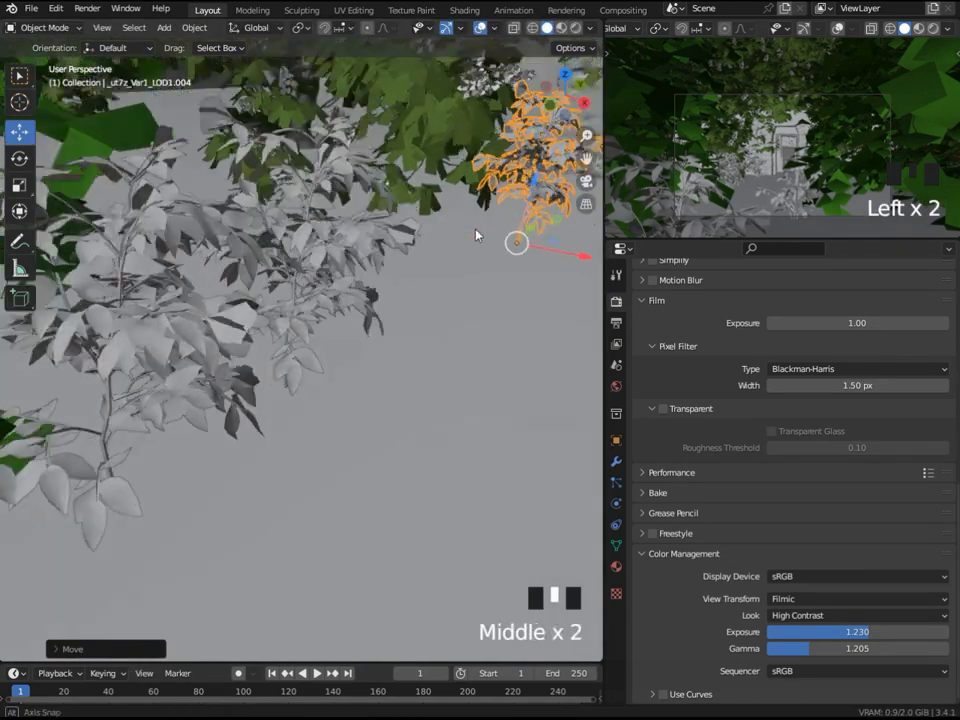
{"action": "middle_click_drag", "start_coordinate": [504, 236], "coordinate": [516, 230]}
{"action": "middle_click_drag", "start_coordinate": [516, 230], "coordinate": [514, 294], "text": "shift"}
{"action": "left_click_drag", "start_coordinate": [506, 289], "coordinate": [549, 316]}
Duplicate the plant near the gate and place the copy close beside it
{"action": "key", "text": "shift+d"}
{"action": "right_click", "coordinate": [460, 304]}
{"action": "left_click", "coordinate": [547, 297]}
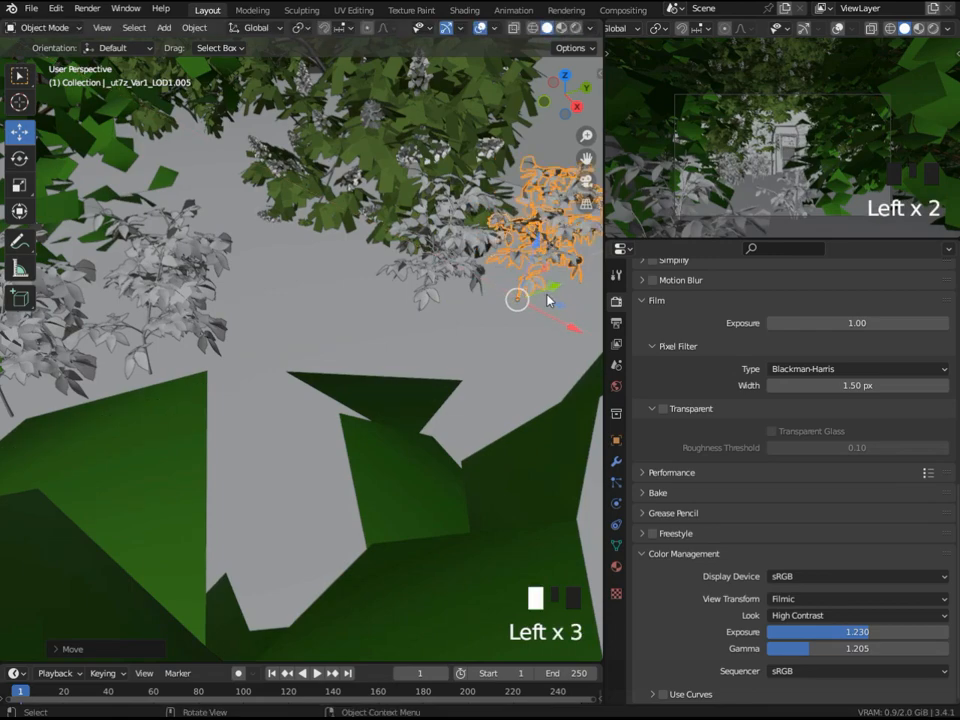
{"action": "left_click", "coordinate": [494, 294]}
{"action": "left_click_drag", "start_coordinate": [454, 297], "coordinate": [408, 312]}
Duplicate the plant, move the copy about 107 cm across the path along X, and position it on the right side
{"action": "middle_click_drag", "start_coordinate": [400, 293], "coordinate": [433, 333]}
{"action": "key", "text": "shift+d"}
{"action": "right_click", "coordinate": [433, 337]}
{"action": "left_click_drag", "start_coordinate": [284, 352], "coordinate": [407, 351]}
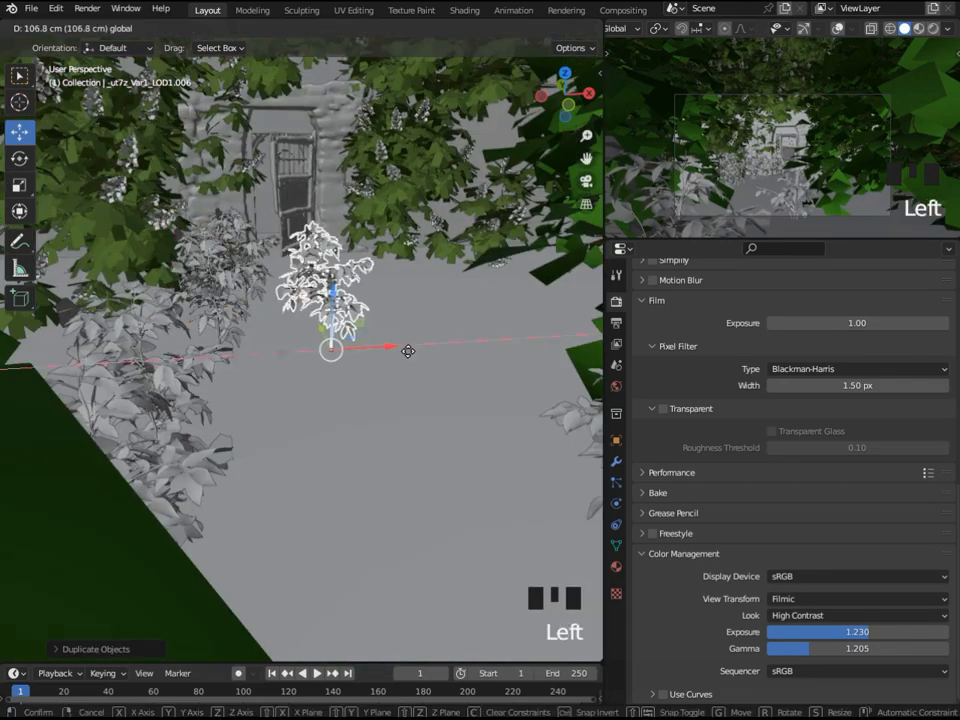
{"action": "middle_click_drag", "start_coordinate": [407, 351], "coordinate": [510, 354]}
{"action": "left_click_drag", "start_coordinate": [208, 318], "coordinate": [504, 458]}
{"action": "scroll", "coordinate": [540, 459], "scroll_direction": "down", "scroll_amount": 2}
{"action": "middle_click_drag", "start_coordinate": [540, 459], "coordinate": [268, 337], "text": "shift"}
{"action": "left_click_drag", "start_coordinate": [240, 341], "coordinate": [456, 448]}
{"action": "left_click_drag", "start_coordinate": [483, 421], "coordinate": [540, 372]}
Hide the large foreground acer trees that block the view of the small plants
{"action": "left_click", "coordinate": [540, 372]}
{"action": "left_click", "coordinate": [525, 385]}
{"action": "left_click", "coordinate": [520, 390]}
{"action": "middle_click_drag", "start_coordinate": [454, 426], "coordinate": [339, 364]}
{"action": "scroll", "coordinate": [339, 364], "scroll_direction": "down", "scroll_amount": 3}
{"action": "key", "text": "h"}
{"action": "scroll", "coordinate": [112, 477], "scroll_direction": "up", "scroll_amount": 2}
Duplicate the _gmim_Var1_LOD2 plant and move the copy back along the left side of the path
{"action": "left_click", "coordinate": [112, 477]}
{"action": "middle_click_drag", "start_coordinate": [112, 477], "coordinate": [343, 501]}
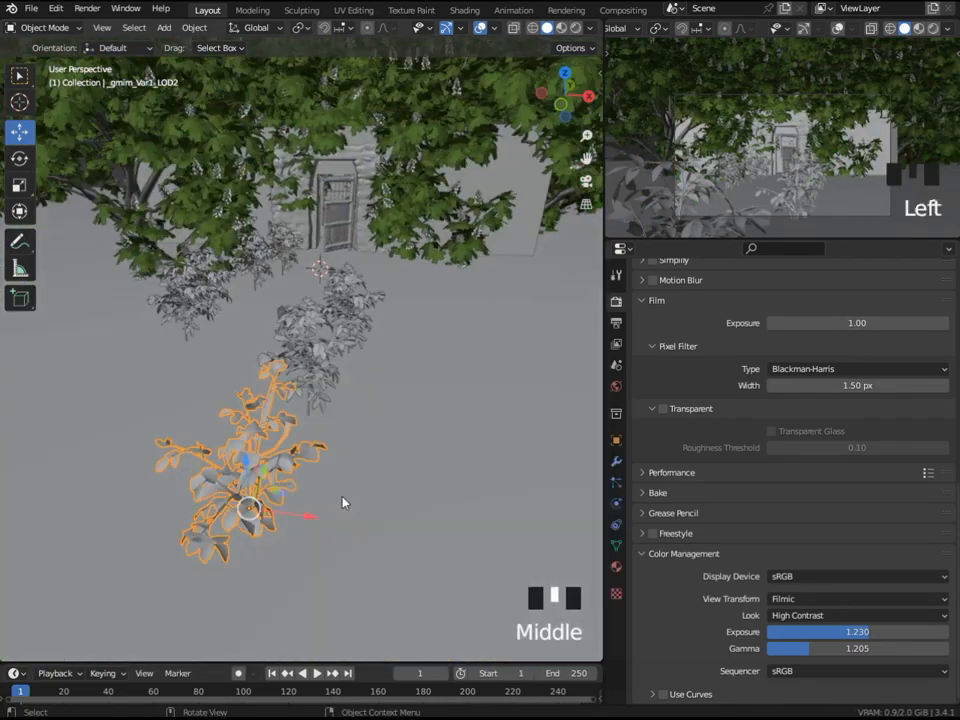
{"action": "key", "text": "shift+d"}
{"action": "right_click", "coordinate": [343, 501]}
{"action": "left_click_drag", "start_coordinate": [312, 515], "coordinate": [281, 510]}
{"action": "middle_click_drag", "start_coordinate": [281, 510], "coordinate": [276, 540]}
{"action": "left_click_drag", "start_coordinate": [240, 495], "coordinate": [235, 372]}
Reveal the hidden trees and check the rendered camera view without overlays
{"action": "key", "text": "alt+h"}
{"action": "left_click", "coordinate": [249, 349]}
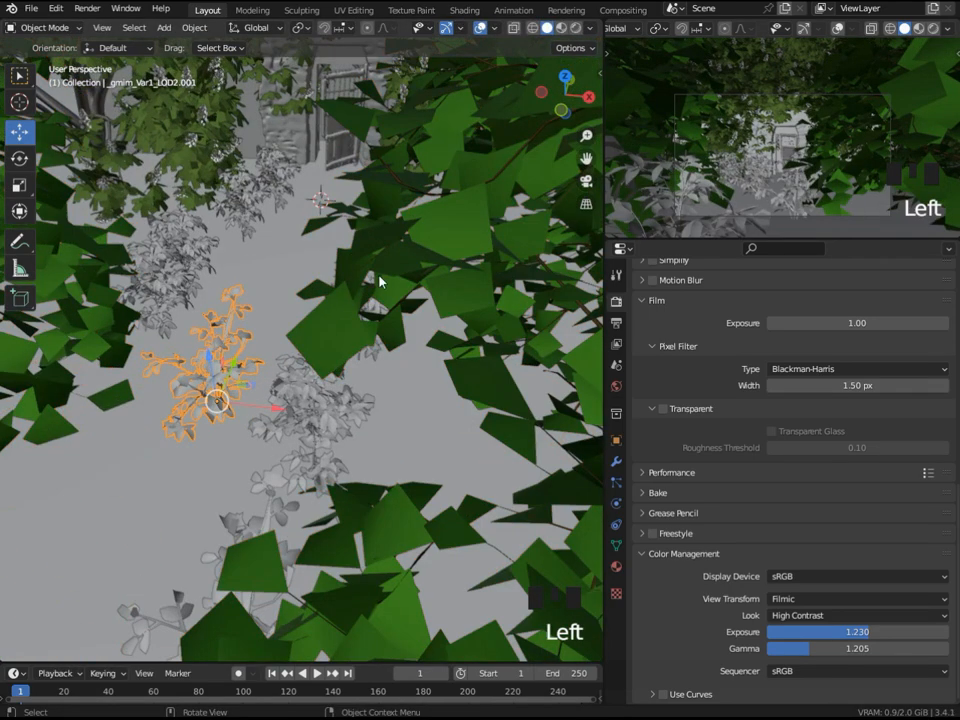
{"action": "key", "text": "KP_0"}
{"action": "left_click", "coordinate": [576, 28]}
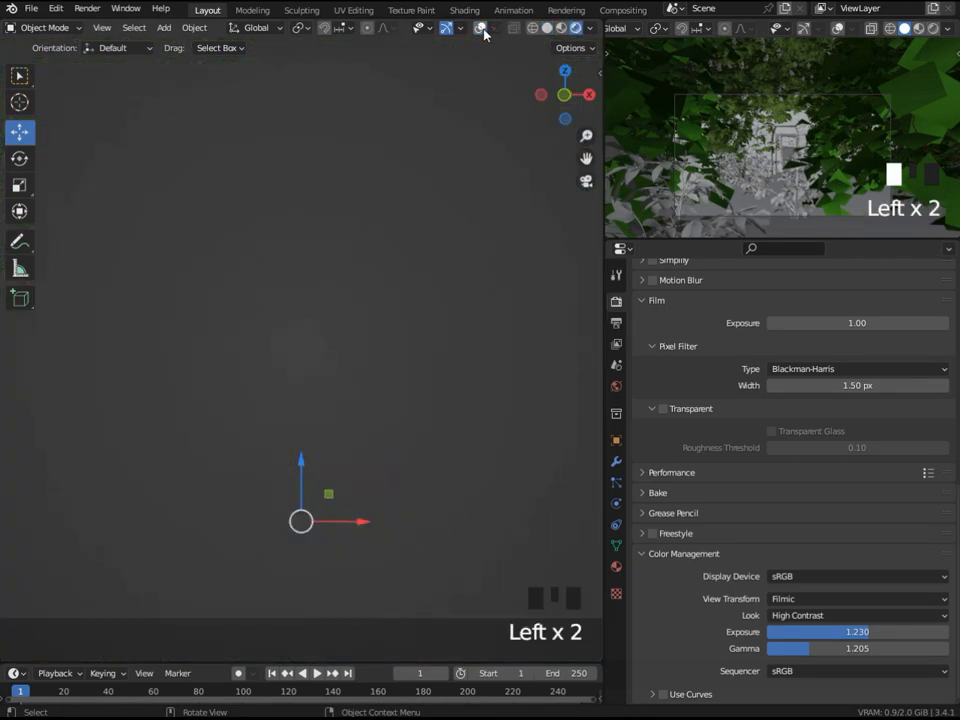
{"action": "scroll", "coordinate": [437, 281], "scroll_direction": "down", "scroll_amount": 4}
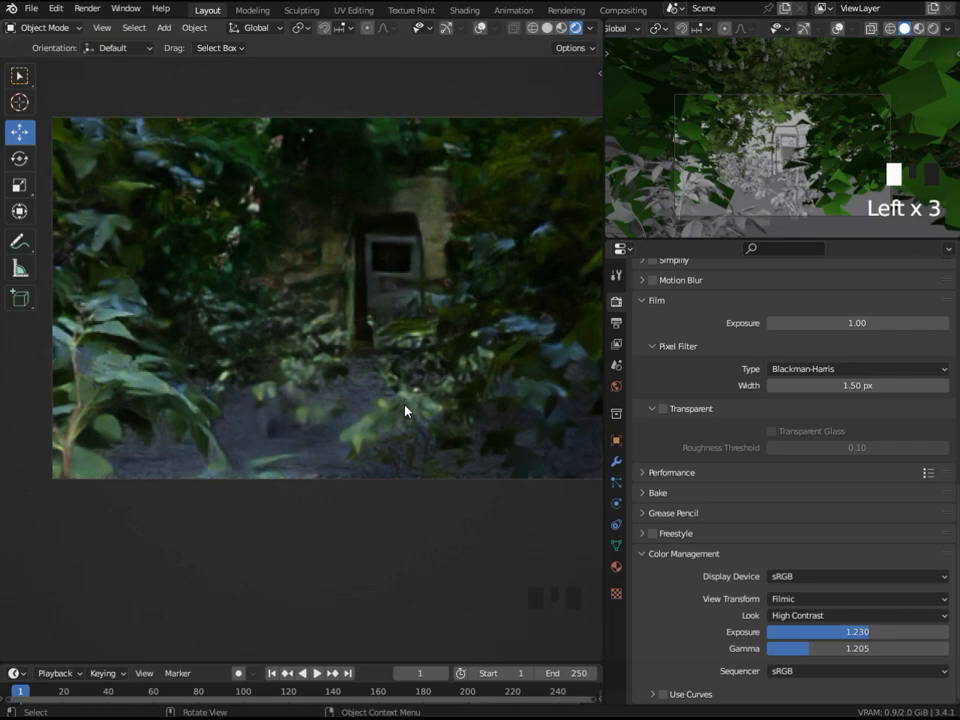
{"action": "left_click", "coordinate": [309, 388]}
Hide the ground plane, paste the two copied ground objects with scattered small plants, and check the rendered camera view
{"action": "left_click", "coordinate": [479, 29]}
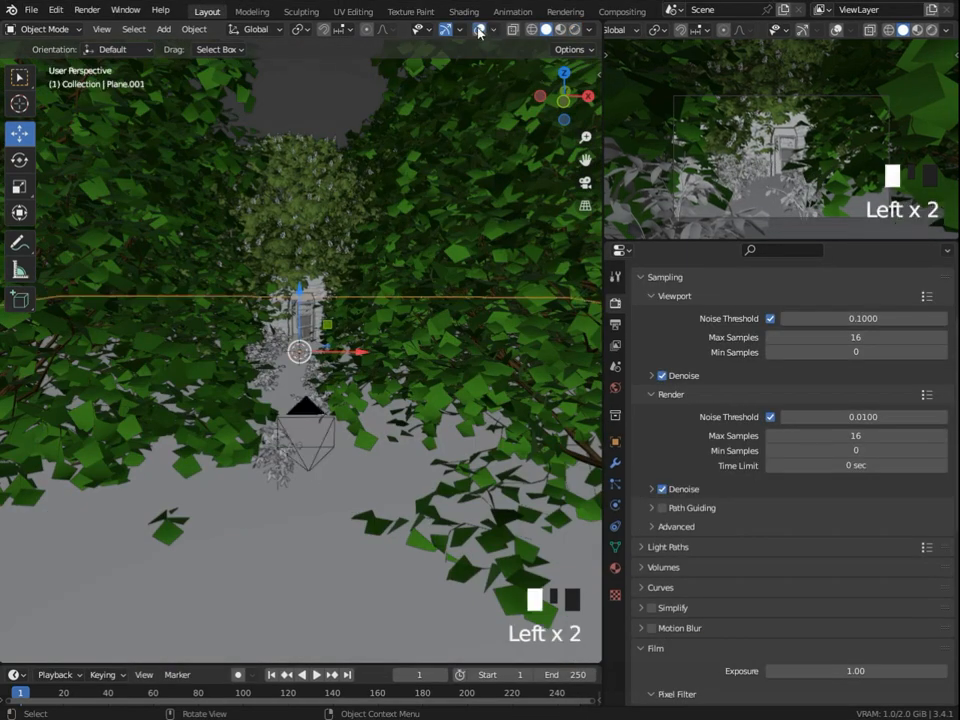
{"action": "middle_click_drag", "start_coordinate": [414, 460], "coordinate": [414, 476]}
{"action": "key", "text": "h"}
{"action": "key", "text": "ctrl+v"}
{"action": "scroll", "coordinate": [520, 326], "scroll_direction": "up", "scroll_amount": 4}
{"action": "key", "text": "KP_0"}
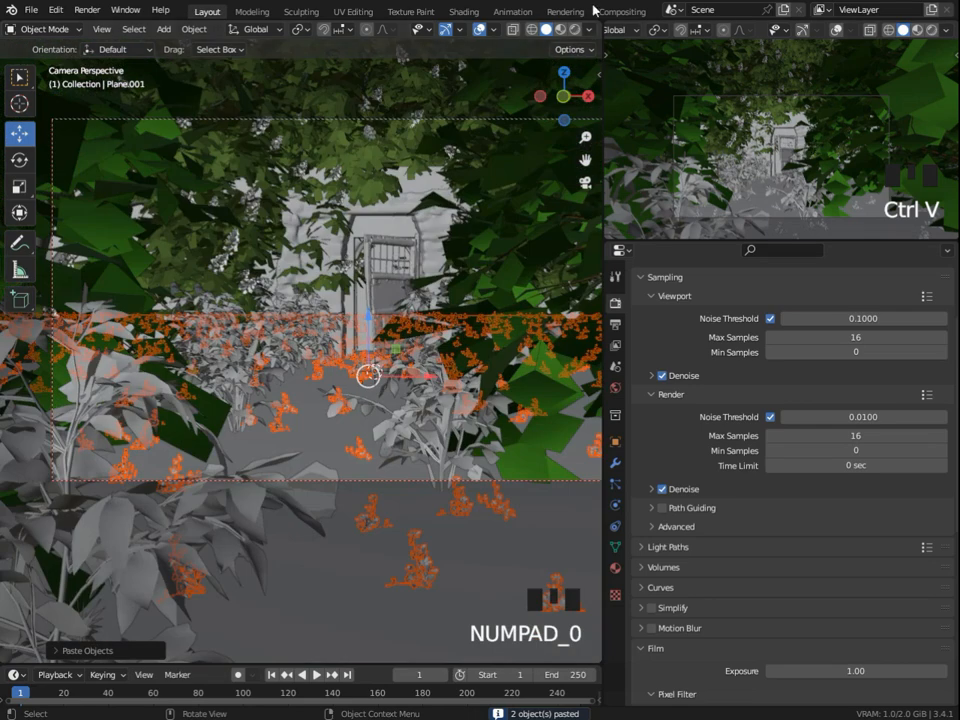
{"action": "left_click", "coordinate": [575, 29]}
{"action": "left_click", "coordinate": [479, 29]}
{"action": "left_click", "coordinate": [445, 29]}
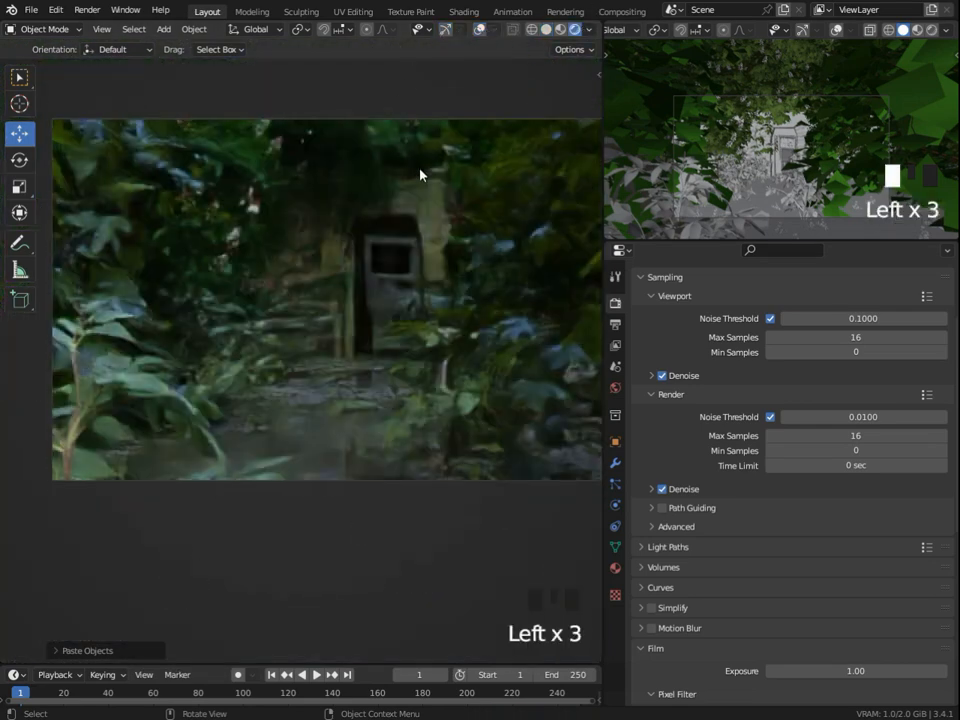
Isolate the selected ground plane objects in local view
{"action": "middle_click_drag", "start_coordinate": [407, 343], "coordinate": [377, 508]}
{"action": "scroll", "coordinate": [358, 521], "scroll_direction": "up", "scroll_amount": 7}
{"action": "key", "text": "KP_Divide"}
{"action": "scroll", "coordinate": [431, 403], "scroll_direction": "up", "scroll_amount": 2}
Change the Properties editor to the Shader Editor and bring the ground plane's material nodes into view
{"action": "left_click", "coordinate": [620, 250]}
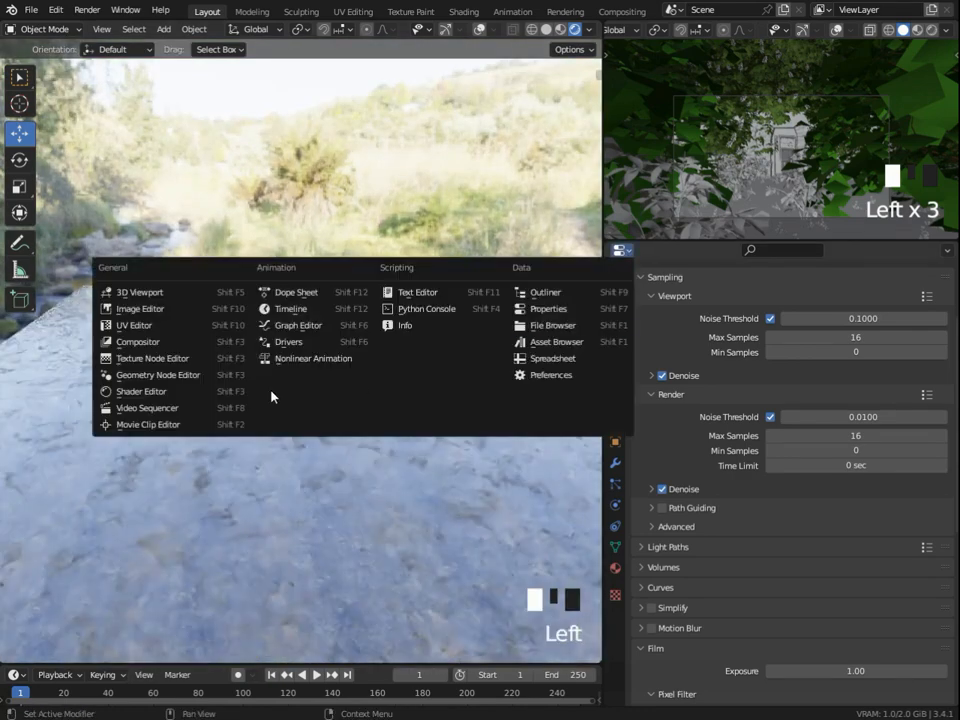
{"action": "left_click", "coordinate": [146, 392]}
{"action": "left_click", "coordinate": [668, 251]}
{"action": "left_click", "coordinate": [670, 283]}
{"action": "scroll", "coordinate": [750, 440], "scroll_direction": "down", "scroll_amount": 10}
{"action": "middle_click_drag", "start_coordinate": [830, 460], "coordinate": [726, 427]}
{"action": "scroll", "coordinate": [707, 471], "scroll_direction": "up", "scroll_amount": 8}
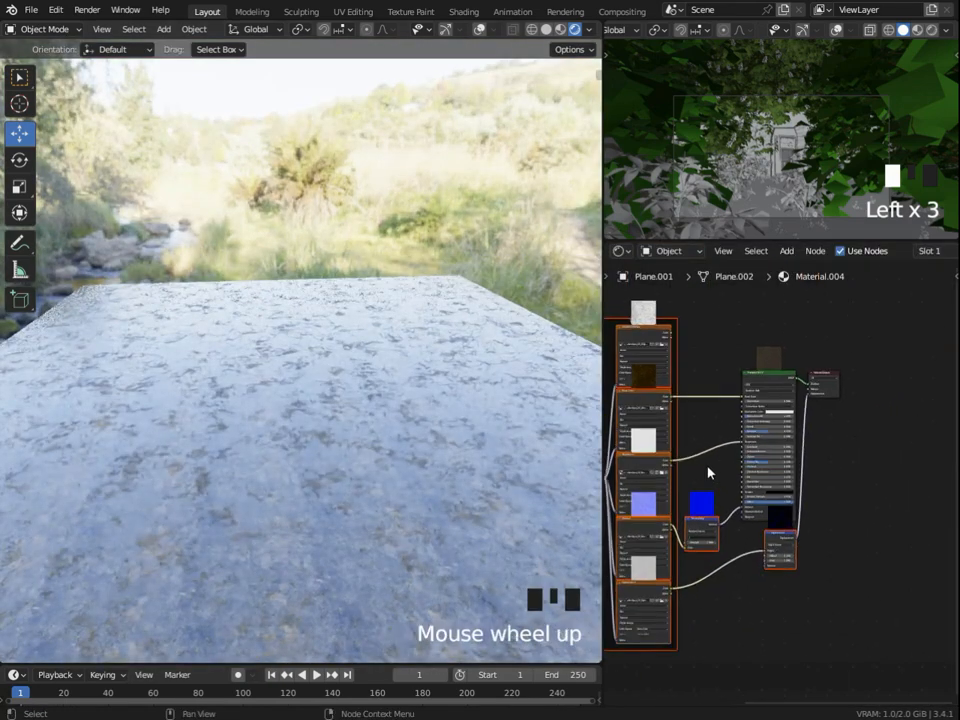
Delete two nodes from Plane.002's material and link the roughness texture's Color output to the Principled BSDF's Roughness input
{"action": "left_click", "coordinate": [491, 467]}
{"action": "middle_click_drag", "start_coordinate": [770, 485], "coordinate": [815, 485]}
{"action": "left_click_drag", "start_coordinate": [727, 425], "coordinate": [740, 396]}
{"action": "left_click", "coordinate": [864, 393]}
{"action": "key", "text": "x"}
{"action": "left_click", "coordinate": [724, 413]}
{"action": "key", "text": "x"}
{"action": "mouse_move", "coordinate": [708, 478]}
{"action": "left_mouse_down"}
{"action": "mouse_move", "coordinate": [936, 444]}
{"action": "mouse_move", "coordinate": [715, 483]}
{"action": "left_mouse_up"}
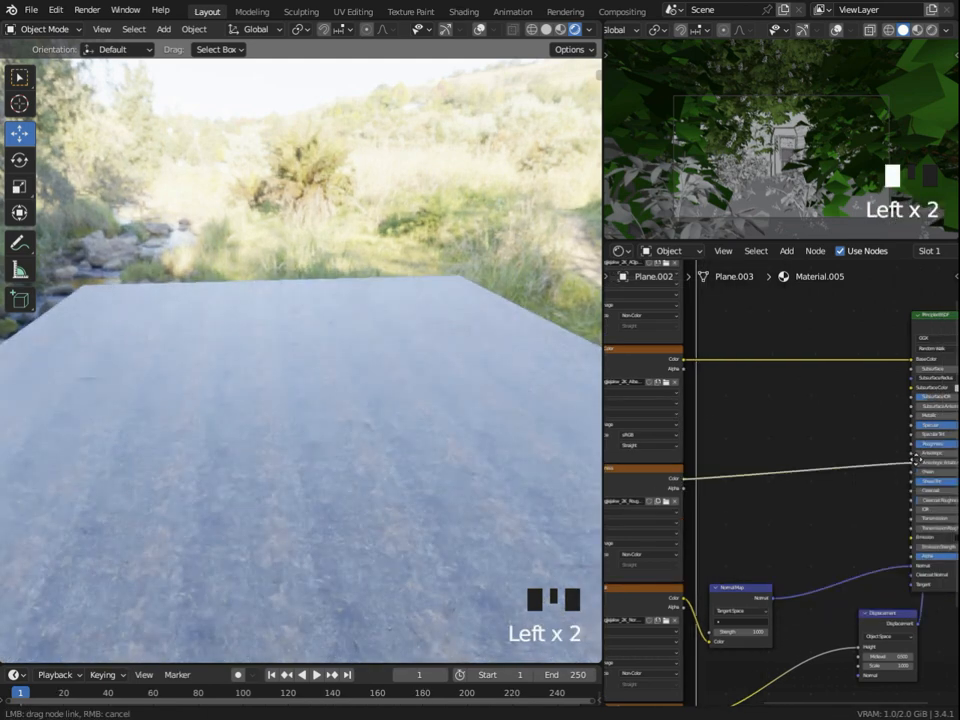
{"action": "left_click_drag", "start_coordinate": [916, 461], "coordinate": [912, 446]}
Reveal hidden objects, exit local view, and check the full scene in the rendered camera view
{"action": "key", "text": "KP_0"}
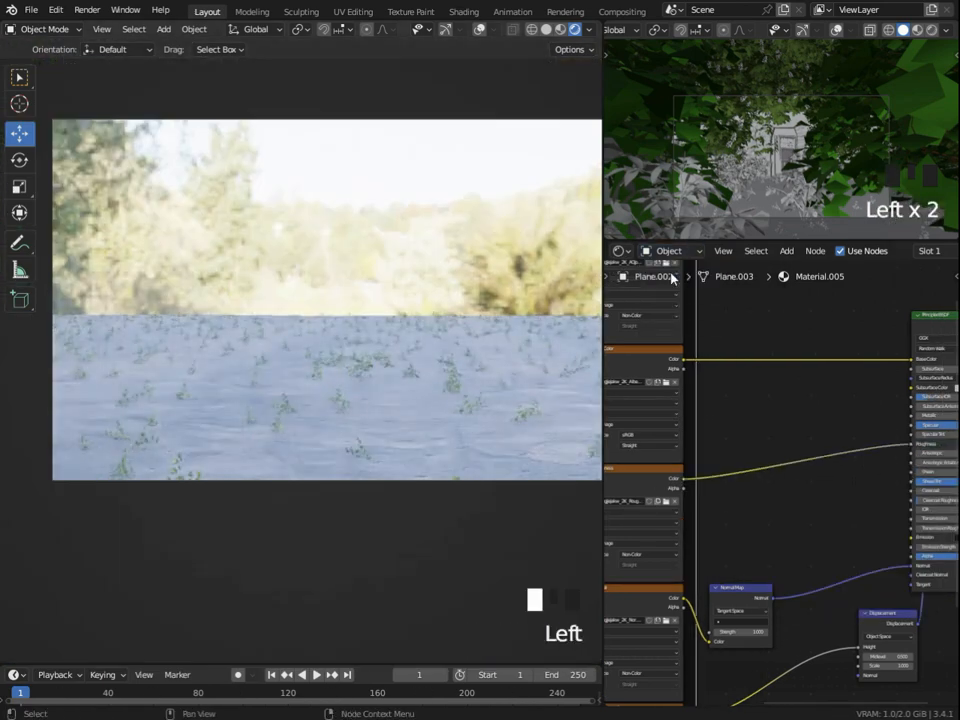
{"action": "key", "text": "alt+h"}
{"action": "scroll", "coordinate": [449, 340], "scroll_direction": "down", "scroll_amount": 1}
{"action": "left_click", "coordinate": [546, 29]}
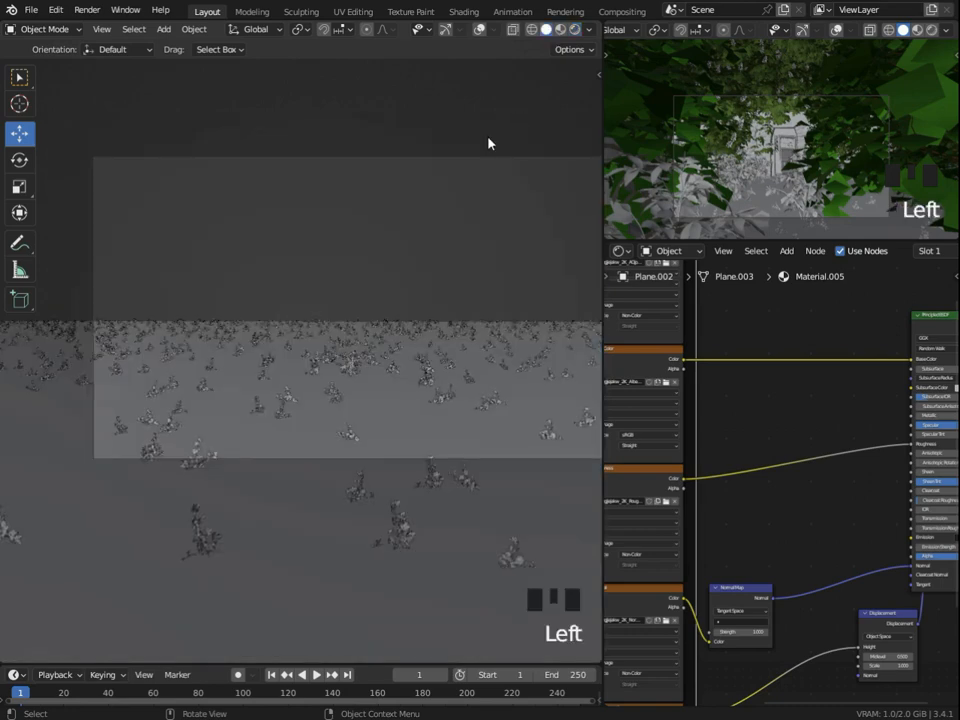
{"action": "middle_click_drag", "start_coordinate": [470, 200], "coordinate": [432, 288]}
{"action": "scroll", "coordinate": [432, 288], "scroll_direction": "down", "scroll_amount": 8}
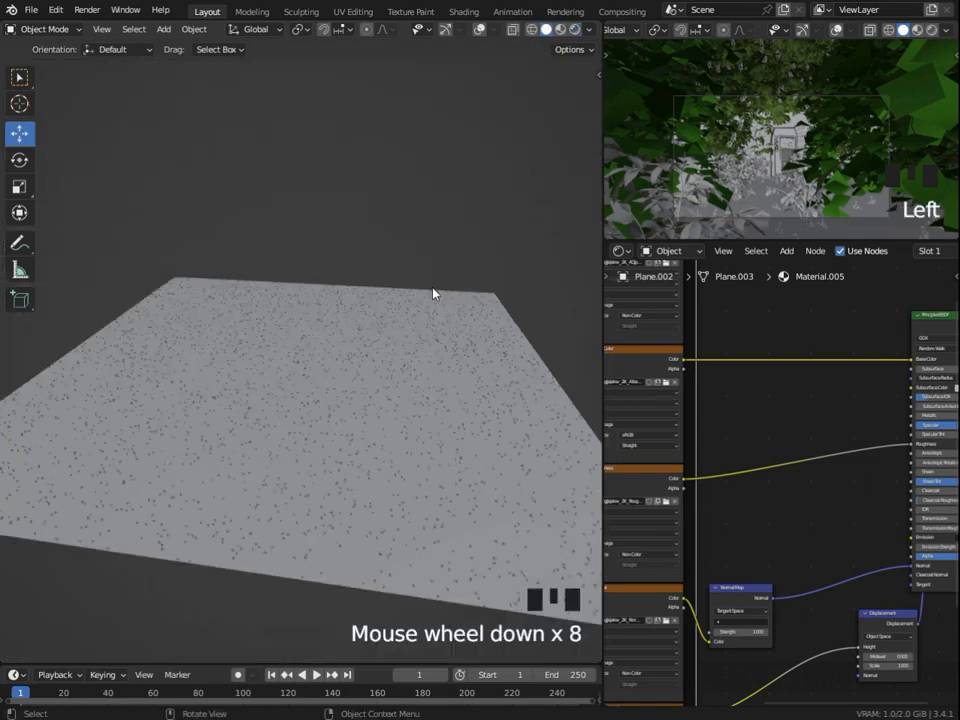
{"action": "key", "text": "slash"}
{"action": "key", "text": "KP_0"}
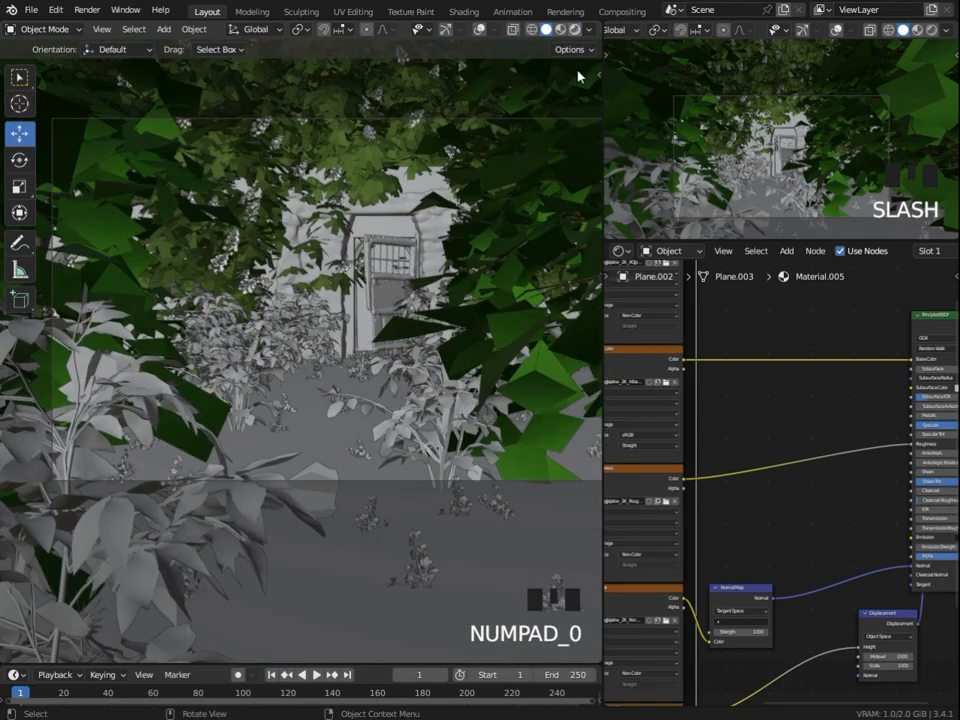
{"action": "left_click", "coordinate": [575, 29]}
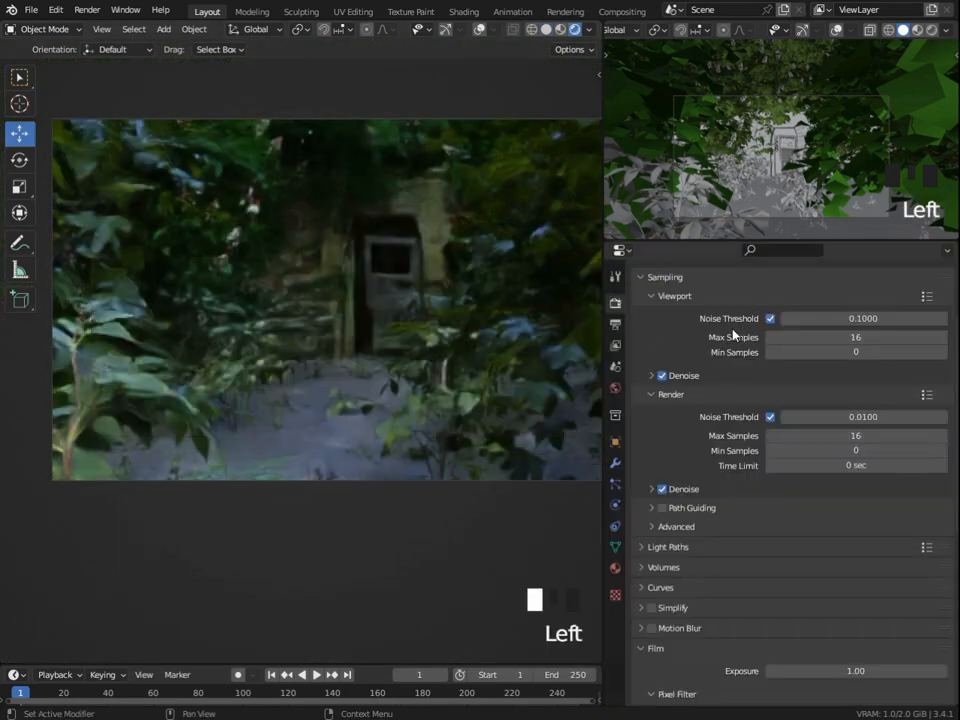
{"action": "left_click", "coordinate": [477, 340]}
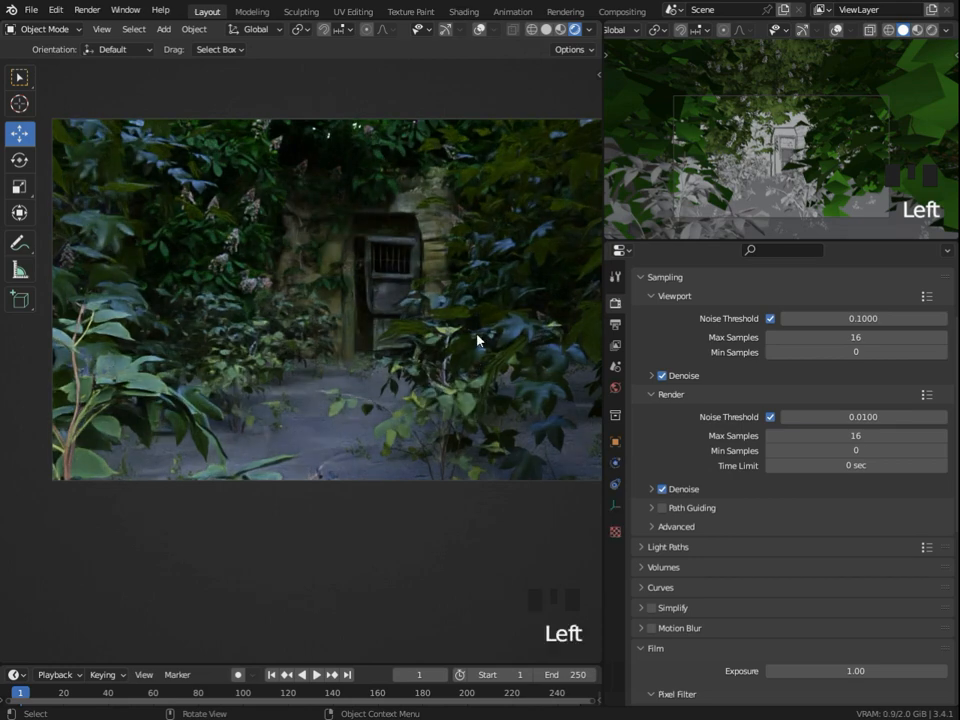
Select the ground plane with the scattered plants and open its BagaPie scatter in the Geometry Node Editor
{"action": "left_click", "coordinate": [483, 29]}
{"action": "left_click", "coordinate": [483, 29]}
{"action": "middle_click_drag", "start_coordinate": [462, 180], "coordinate": [435, 240]}
{"action": "scroll", "coordinate": [434, 240], "scroll_direction": "up", "scroll_amount": 5}
{"action": "middle_click_drag", "start_coordinate": [312, 274], "coordinate": [314, 267]}
{"action": "left_click", "coordinate": [258, 473]}
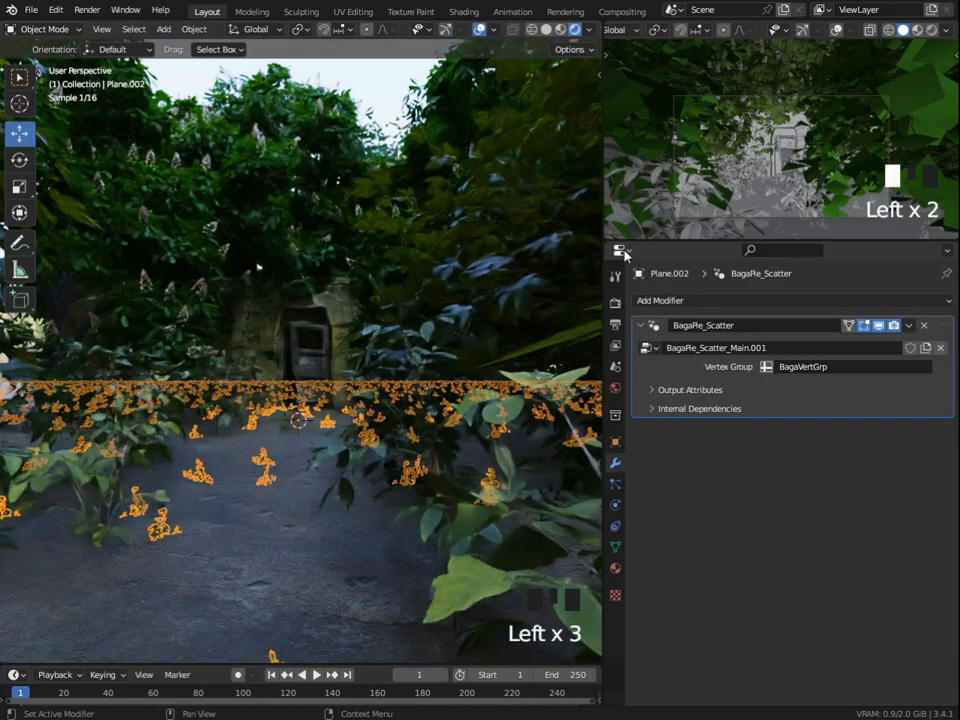
{"action": "left_click", "coordinate": [622, 251]}
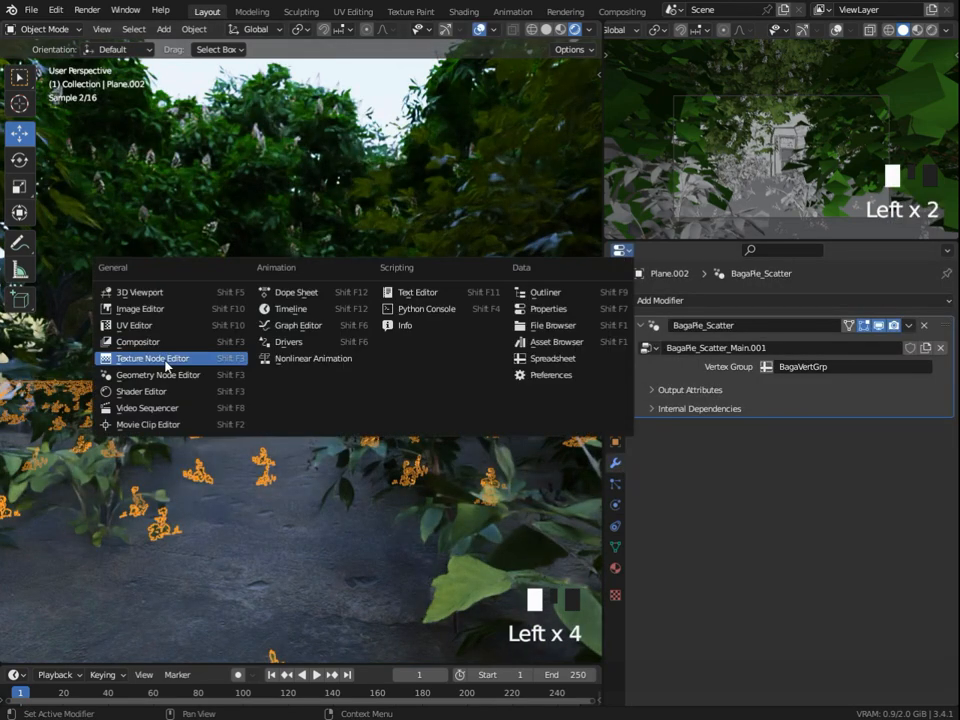
{"action": "left_click", "coordinate": [160, 375]}
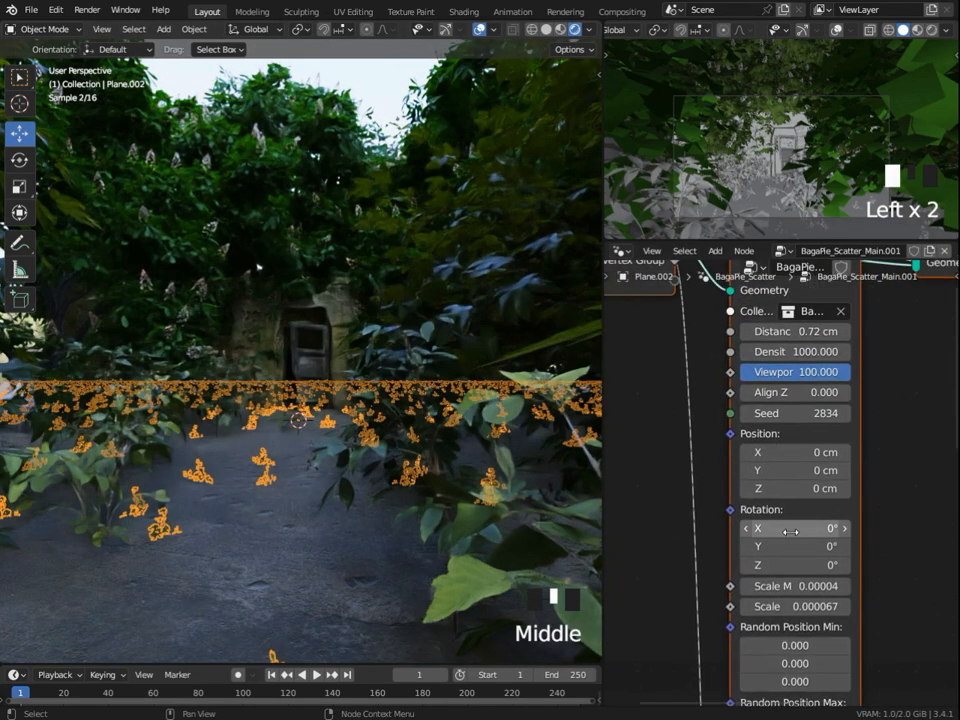
Set the ground plane's BagaPie scatter distance to 1861 cm
{"action": "left_click", "coordinate": [479, 30]}
{"action": "middle_click_drag", "start_coordinate": [799, 337], "coordinate": [788, 376]}
{"action": "scroll", "coordinate": [880, 405], "scroll_direction": "down", "scroll_amount": 2}
{"action": "middle_click_drag", "start_coordinate": [855, 437], "coordinate": [829, 452]}
{"action": "left_click_drag", "start_coordinate": [761, 362], "coordinate": [850, 362]}
Inspect the ground plane in solid shading and local view
{"action": "left_click", "coordinate": [546, 29]}
{"action": "key", "text": "slash"}
{"action": "middle_click_drag", "start_coordinate": [286, 489], "coordinate": [366, 491]}
{"action": "key", "text": "slash"}
{"action": "left_click", "coordinate": [362, 404]}
{"action": "left_click", "coordinate": [479, 29]}
{"action": "middle_click_drag", "start_coordinate": [286, 496], "coordinate": [288, 528]}
Reveal all hidden objects and check the scene in the rendered camera view without overlays
{"action": "key", "text": "alt+h"}
{"action": "scroll", "coordinate": [291, 431], "scroll_direction": "down", "scroll_amount": 3}
{"action": "middle_click_drag", "start_coordinate": [289, 465], "coordinate": [270, 386]}
{"action": "scroll", "coordinate": [268, 476], "scroll_direction": "down", "scroll_amount": 3}
{"action": "key", "text": "alt+h"}
{"action": "scroll", "coordinate": [359, 337], "scroll_direction": "up", "scroll_amount": 2}
{"action": "left_click", "coordinate": [359, 337]}
{"action": "left_click", "coordinate": [579, 29]}
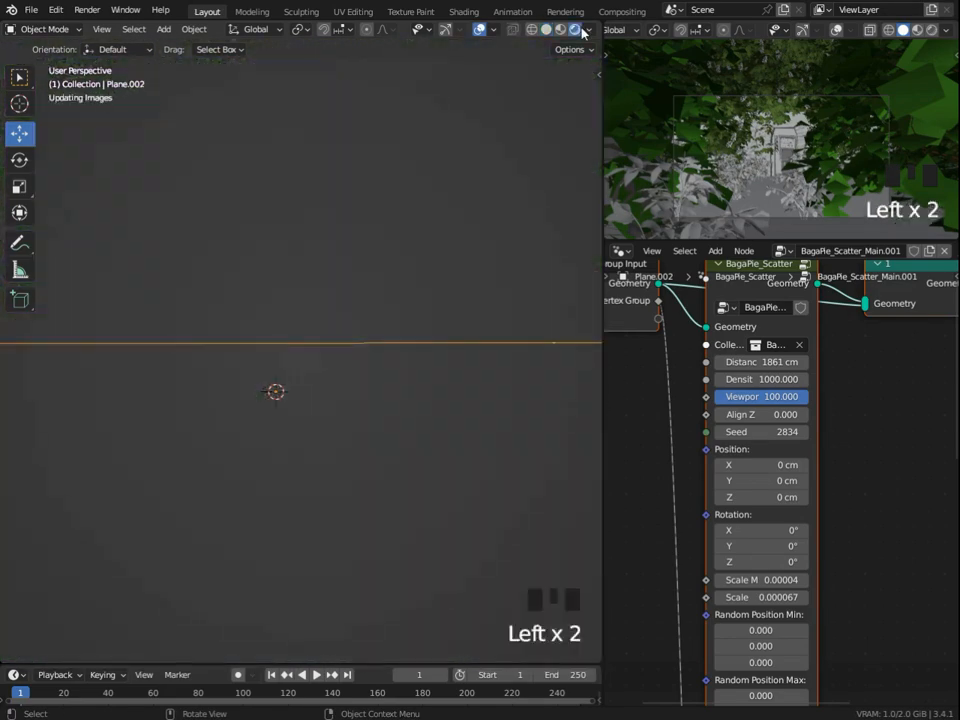
{"action": "left_click", "coordinate": [481, 30]}
{"action": "key", "text": "KP_0"}
Restore the Properties editor and move the foreground plant _gmim_Var1_LOD2 along X to the right edge of the camera frame
{"action": "left_click", "coordinate": [620, 250]}
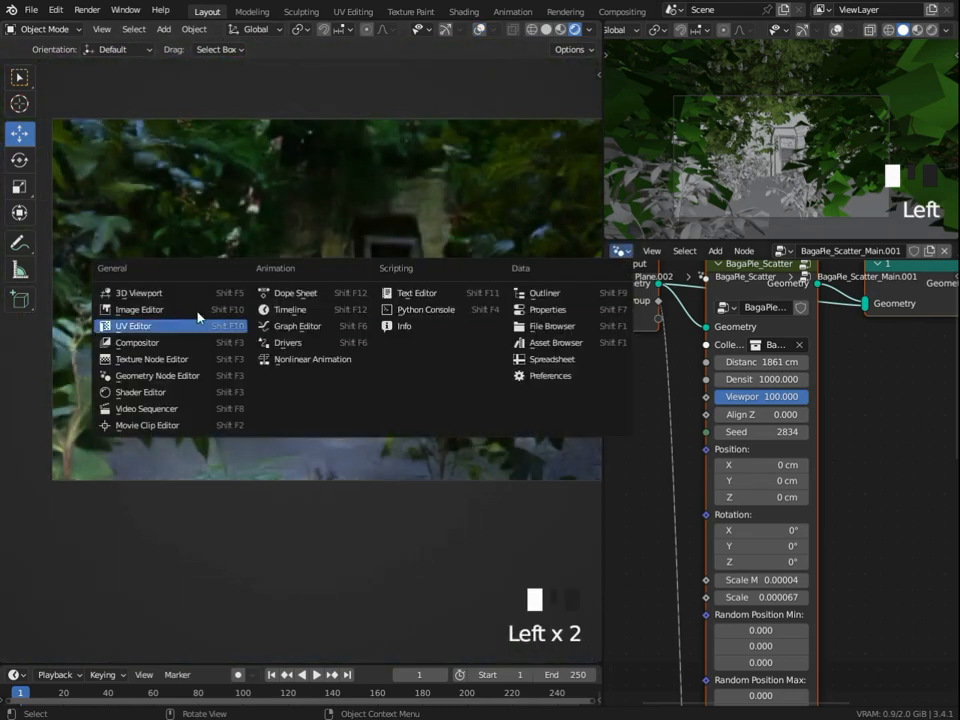
{"action": "left_click", "coordinate": [548, 309]}
{"action": "left_click", "coordinate": [439, 396]}
{"action": "scroll", "coordinate": [343, 343], "scroll_direction": "down", "scroll_amount": 2}
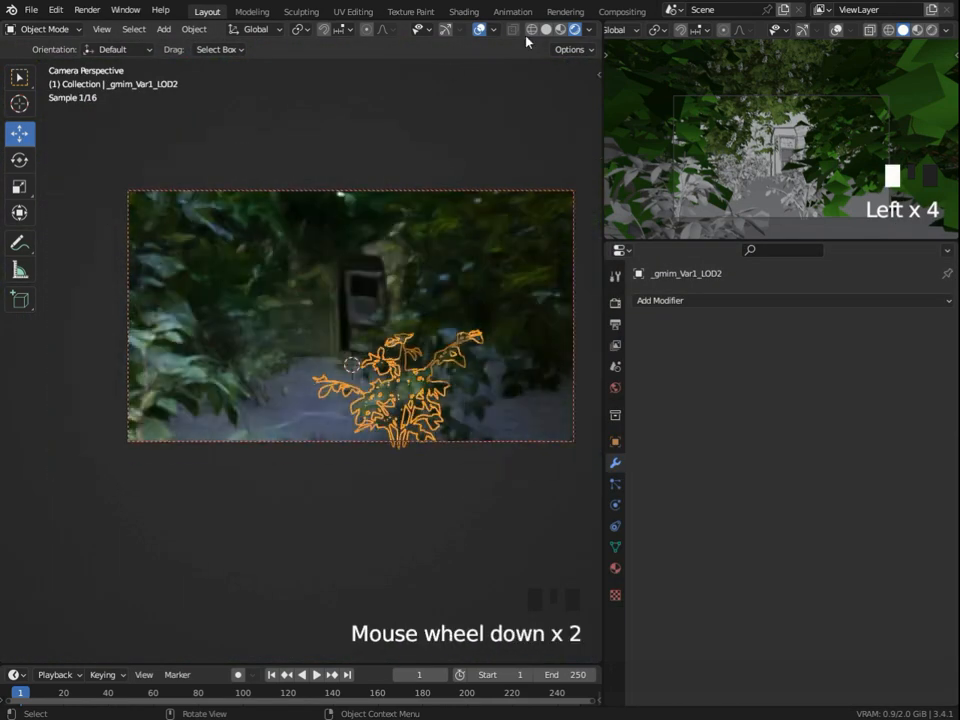
{"action": "left_click", "coordinate": [449, 30]}
{"action": "left_click_drag", "start_coordinate": [437, 449], "coordinate": [594, 452]}
Reset the colour management to exposure 0, Look None and gamma 1
{"action": "left_click", "coordinate": [620, 250]}
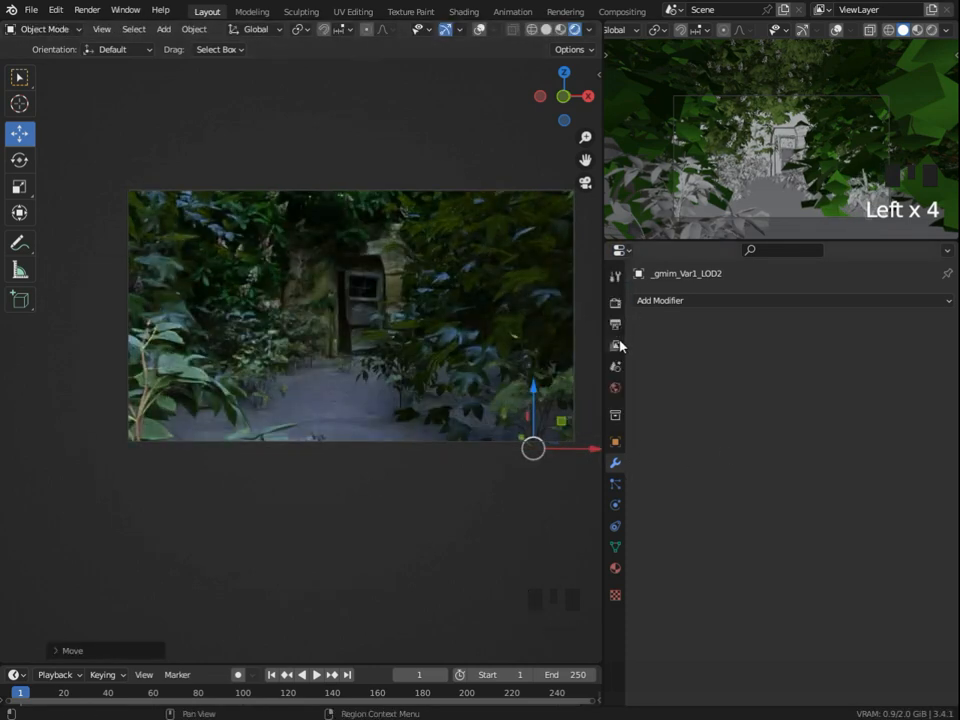
{"action": "left_click", "coordinate": [615, 302]}
{"action": "scroll", "coordinate": [805, 624], "scroll_direction": "down", "scroll_amount": 20}
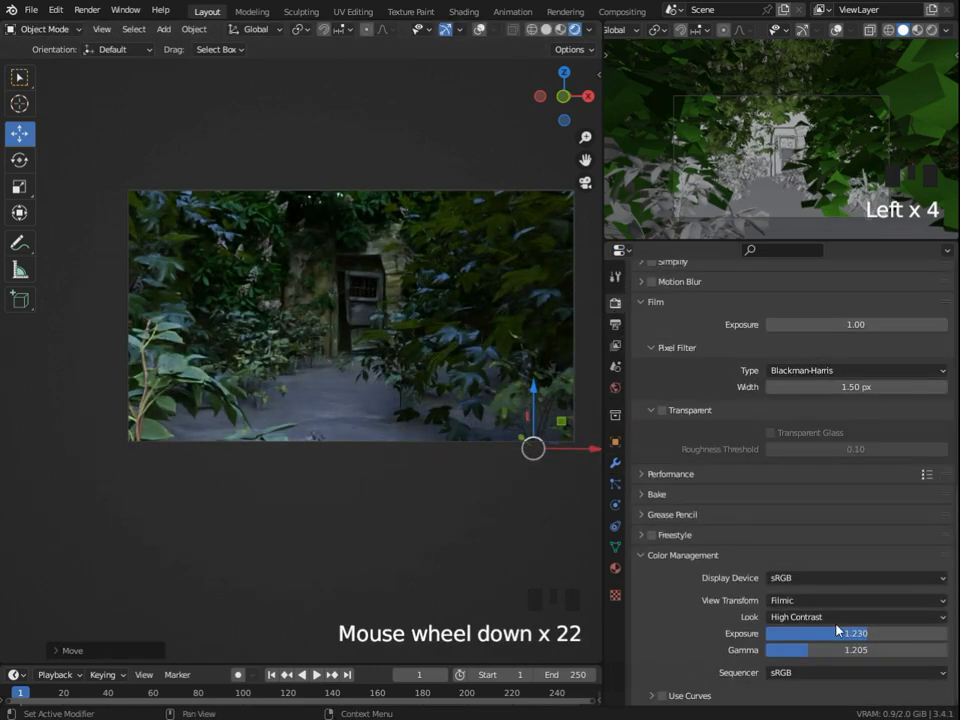
{"action": "right_click", "coordinate": [840, 630]}
{"action": "left_click", "coordinate": [857, 625]}
{"action": "left_click", "coordinate": [805, 617]}
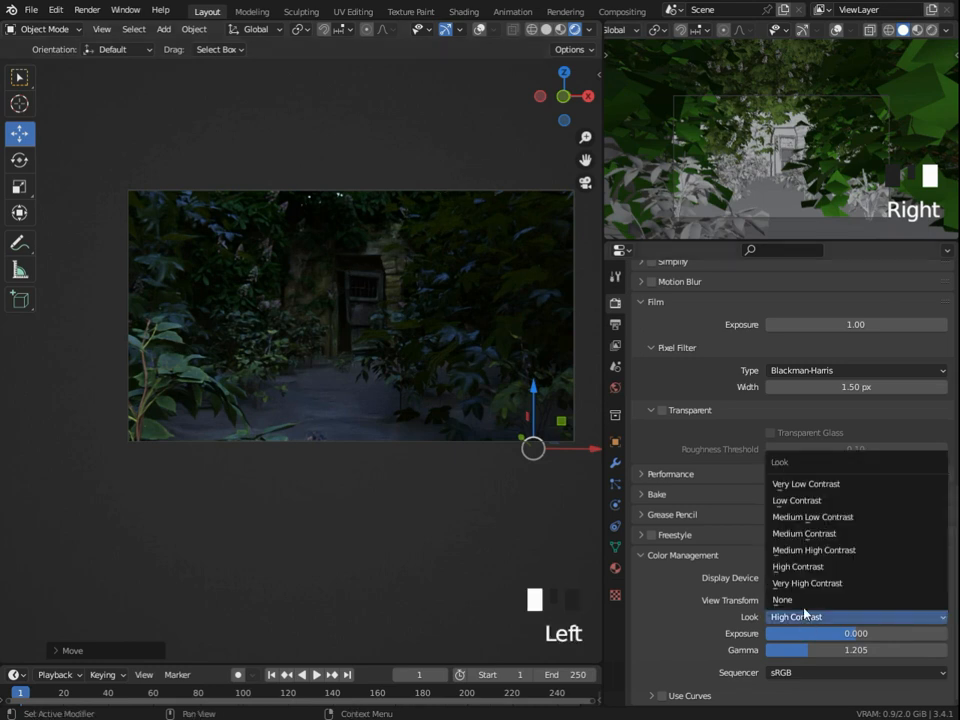
{"action": "left_click", "coordinate": [780, 598]}
{"action": "right_click", "coordinate": [810, 651]}
{"action": "left_click", "coordinate": [826, 646]}
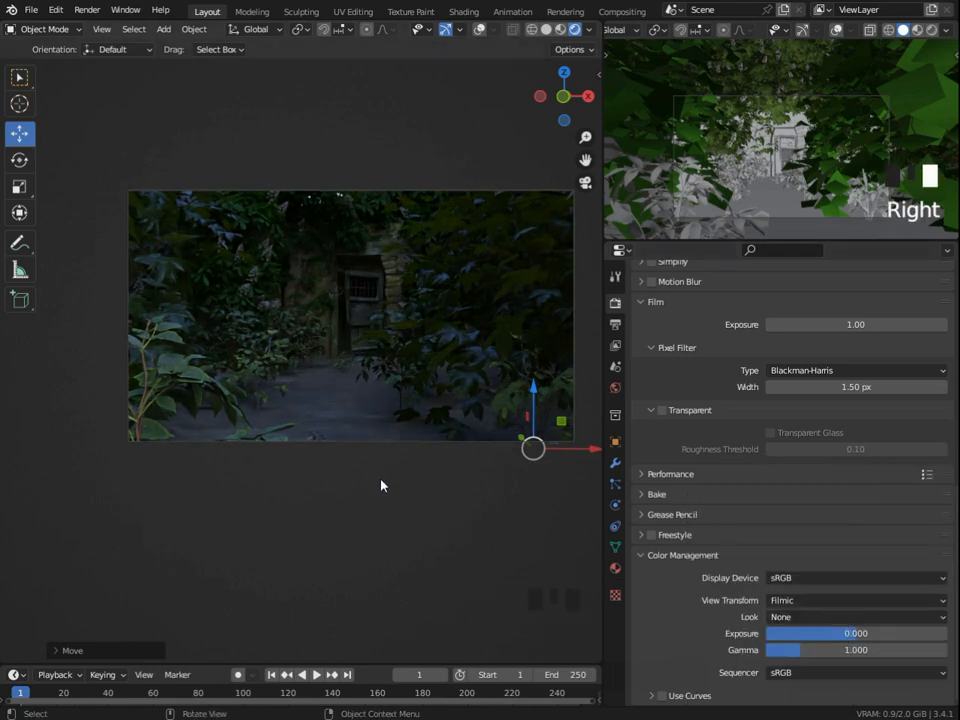
Move the leafy plant right of the path slightly further right, and hide the overlays and gizmos
{"action": "left_click", "coordinate": [480, 29]}
{"action": "left_click", "coordinate": [388, 369]}
{"action": "left_click", "coordinate": [390, 371]}
{"action": "left_click_drag", "start_coordinate": [429, 391], "coordinate": [474, 407]}
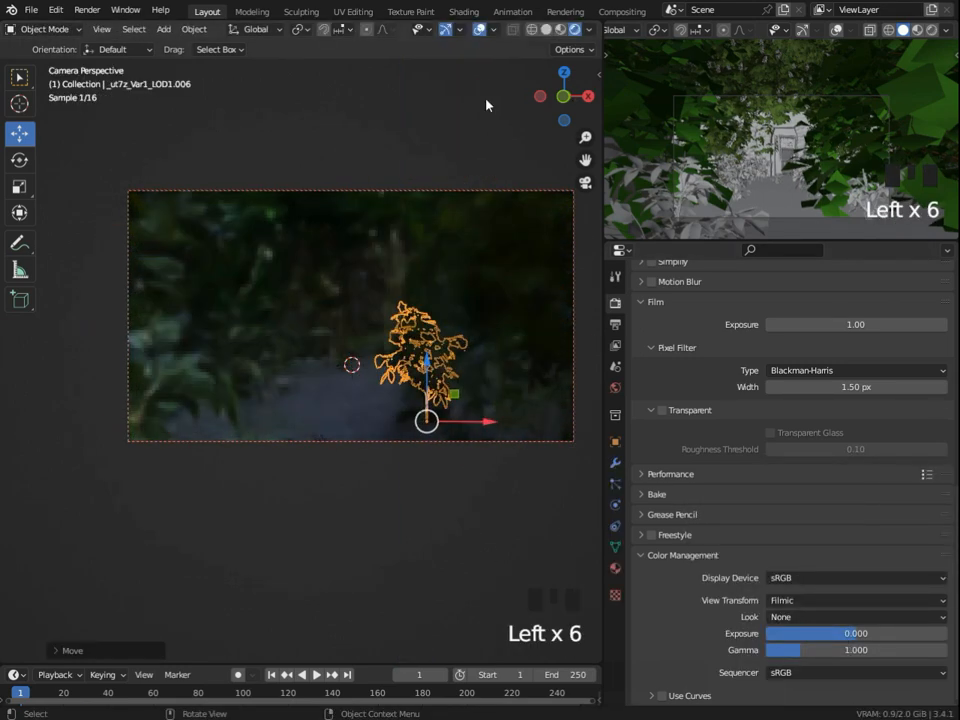
{"action": "left_click", "coordinate": [480, 29]}
{"action": "left_click", "coordinate": [451, 32]}
{"action": "left_click", "coordinate": [451, 33]}
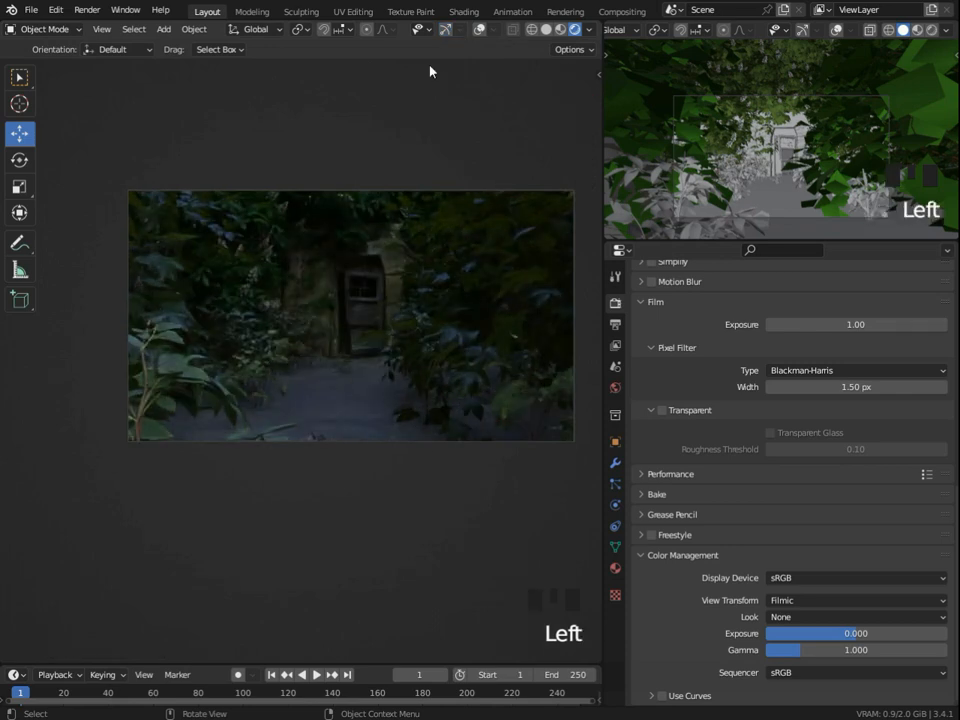
Spawn the Fern (C) asset from the botaniq plants category
{"action": "scroll", "coordinate": [280, 449], "scroll_direction": "up", "scroll_amount": 1}
{"action": "key", "text": "n"}
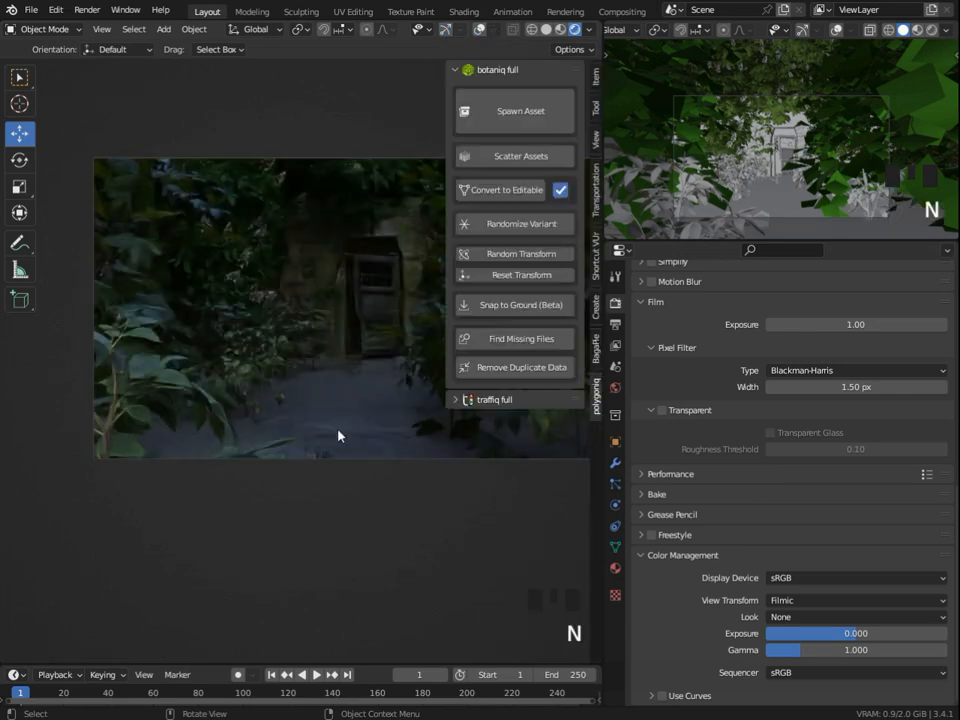
{"action": "left_click", "coordinate": [515, 110]}
{"action": "left_click", "coordinate": [530, 186]}
{"action": "left_click", "coordinate": [530, 335]}
{"action": "left_click", "coordinate": [530, 279]}
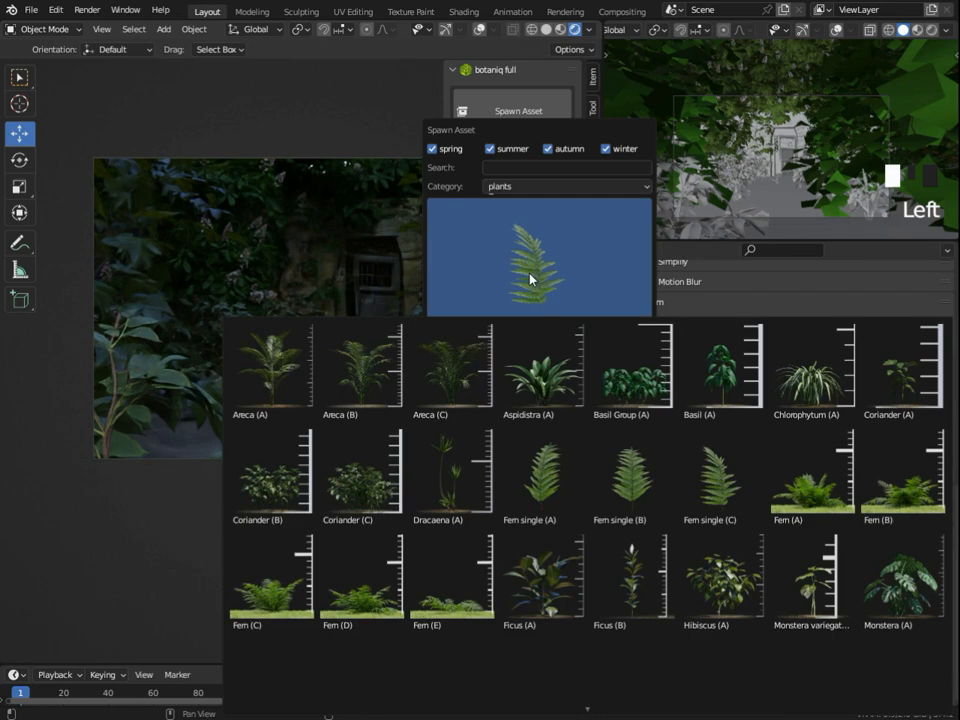
{"action": "left_click", "coordinate": [285, 585]}
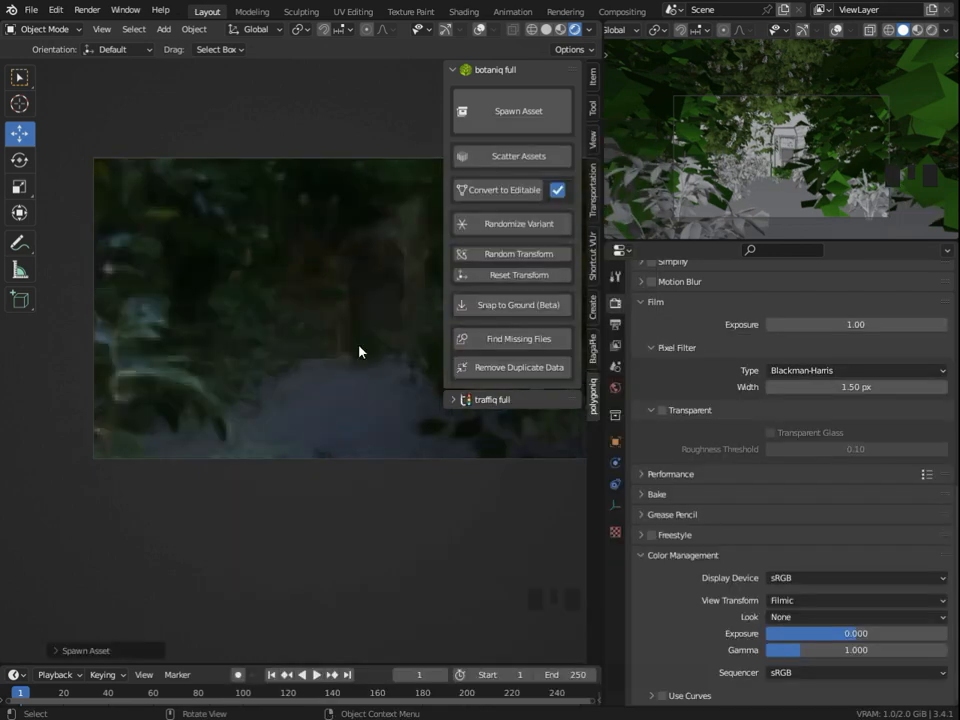
Try to place fern instances on the ground along both sides of the path with Point Snap Instance
{"action": "key", "text": "n"}
{"action": "left_click", "coordinate": [546, 29]}
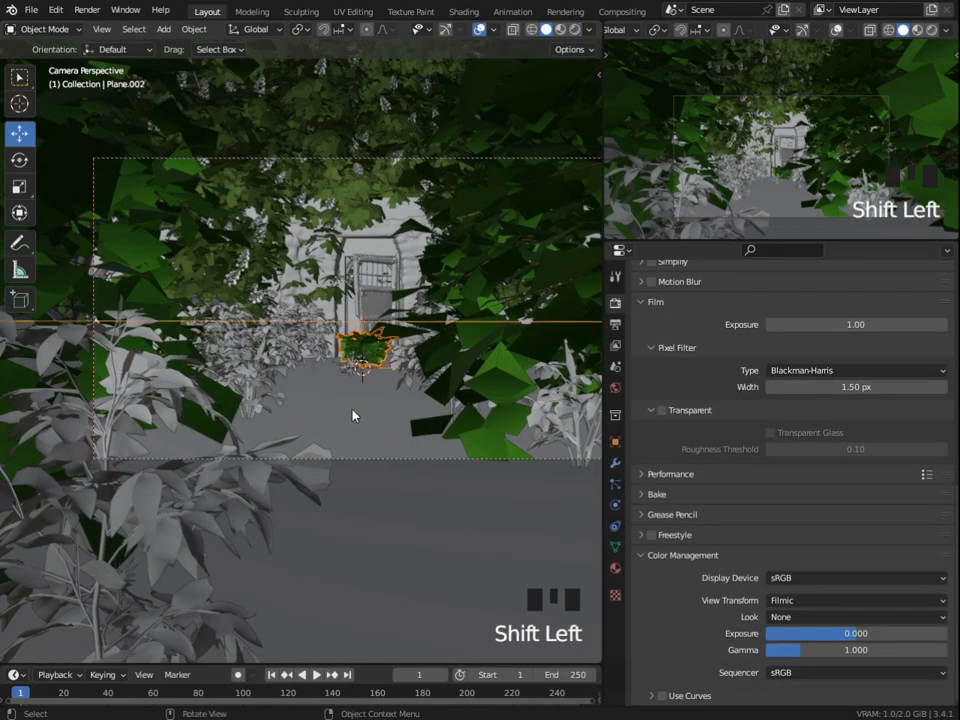
{"action": "key", "text": "j"}
{"action": "left_click", "coordinate": [259, 456]}
{"action": "left_click", "coordinate": [450, 452]}
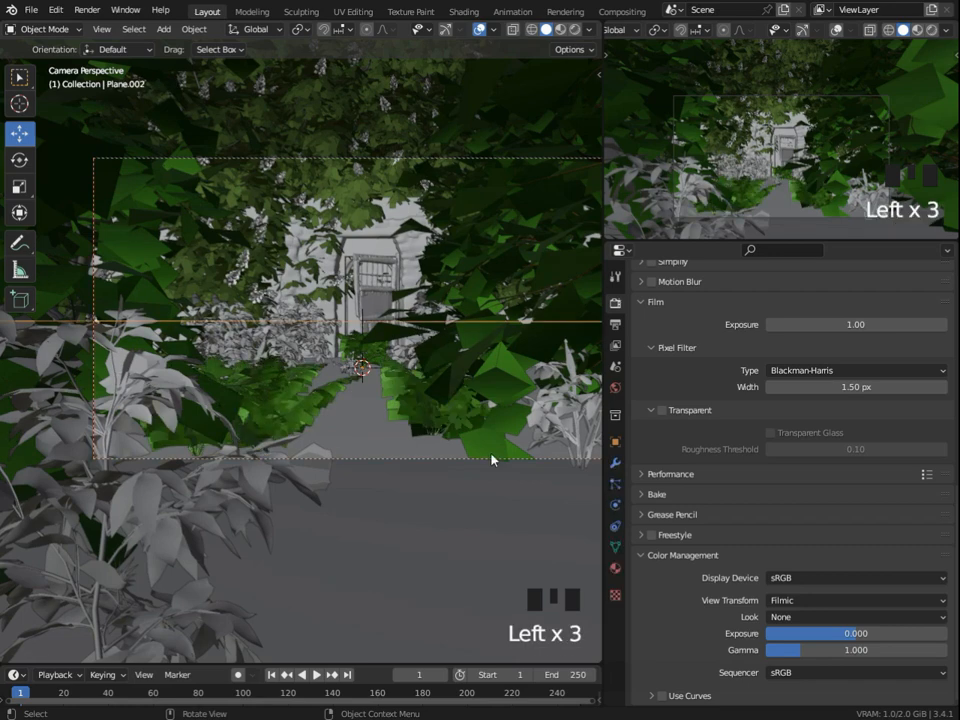
{"action": "left_click", "coordinate": [492, 452]}
{"action": "left_click", "coordinate": [533, 451]}
{"action": "left_click", "coordinate": [287, 370]}
{"action": "left_click", "coordinate": [322, 403]}
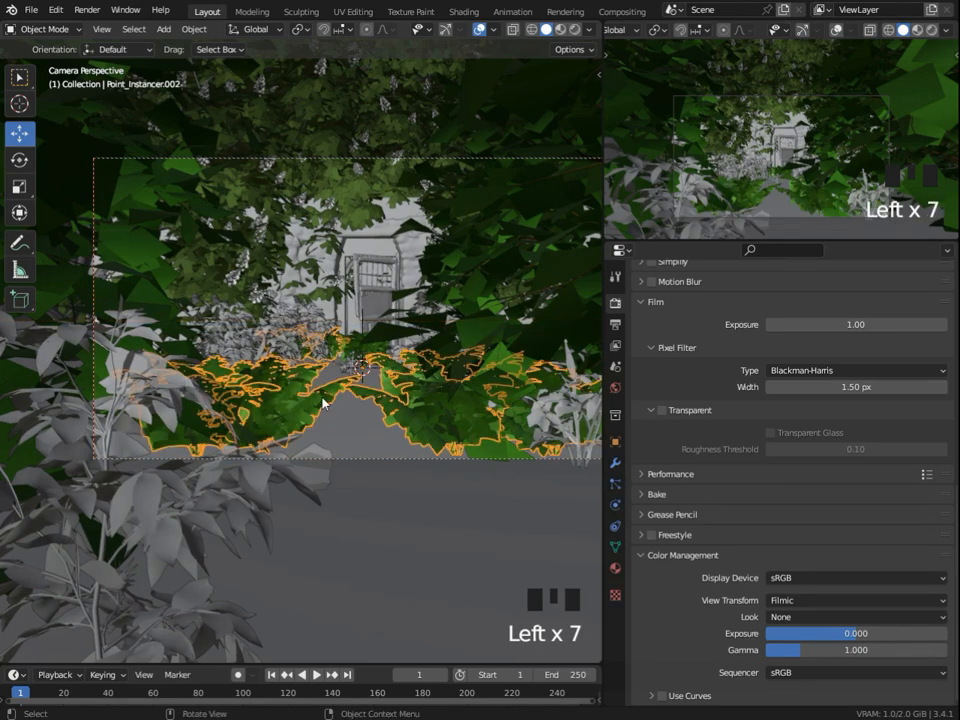
{"action": "key", "text": "x"}
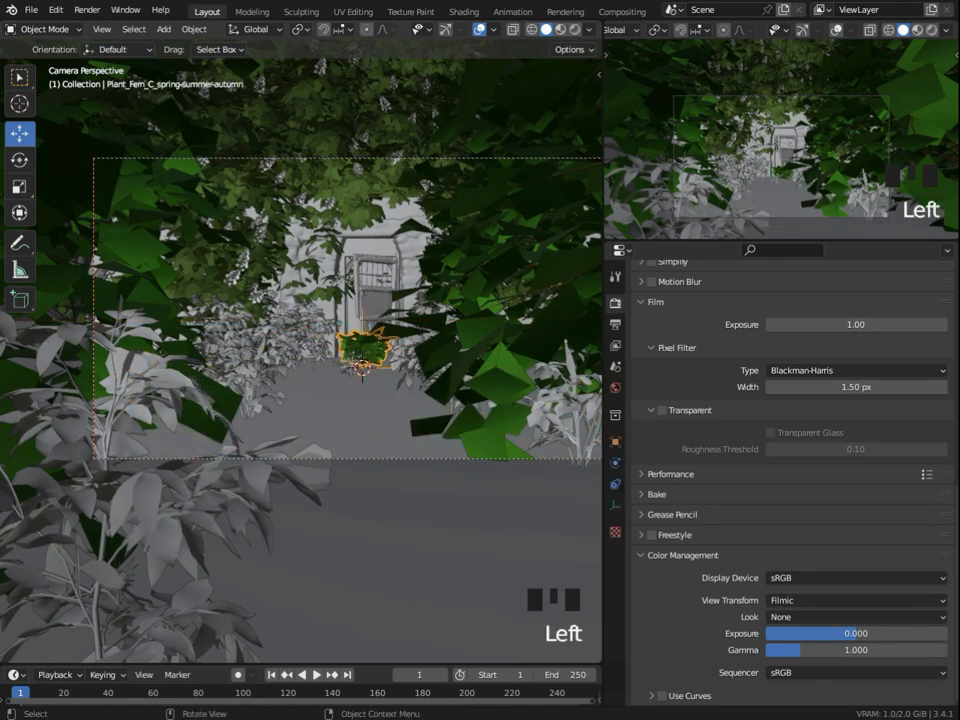
Scale the fern down, move it along Y toward the camera and rotate it about Z
{"action": "key", "text": "s"}
{"action": "left_click", "coordinate": [396, 386]}
{"action": "key", "text": "g"}
{"action": "key", "text": "y"}
{"action": "left_click", "coordinate": [390, 431]}
{"action": "key", "text": "r"}
{"action": "key", "text": "z"}
{"action": "left_click", "coordinate": [365, 428]}
Place instances of the scaled-down fern on both sides of the path with Point Snap Instance
{"action": "key", "text": "j"}
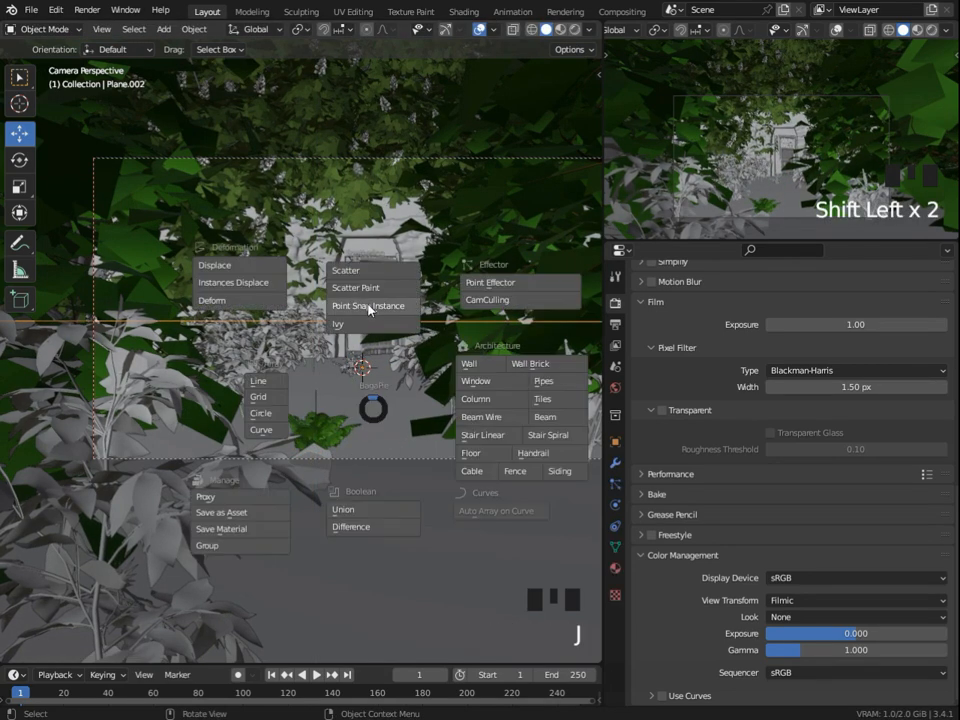
{"action": "left_click", "coordinate": [369, 309]}
{"action": "left_click", "coordinate": [236, 429]}
{"action": "left_click", "coordinate": [256, 437]}
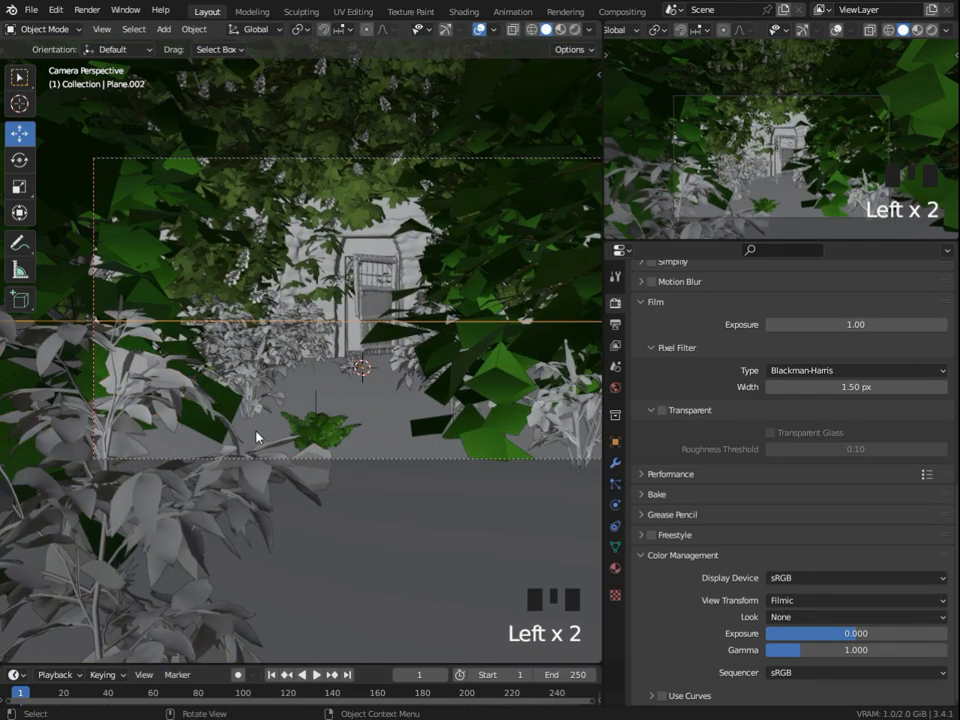
{"action": "left_click", "coordinate": [333, 437], "text": "shift"}
{"action": "key", "text": "j"}
{"action": "left_click", "coordinate": [369, 307]}
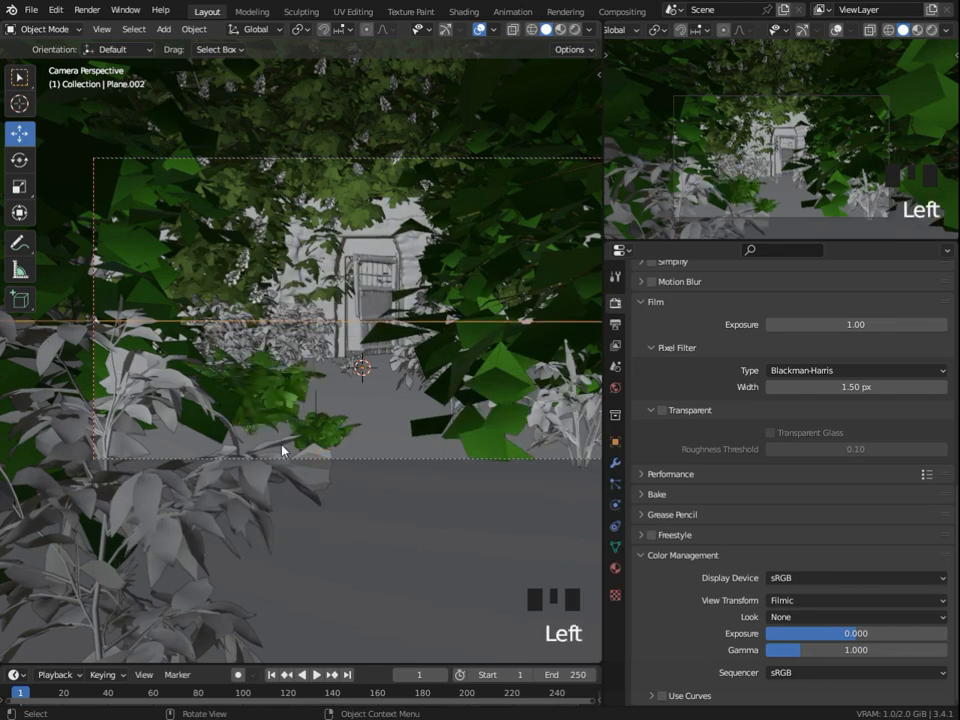
{"action": "left_click", "coordinate": [311, 370]}
{"action": "left_click", "coordinate": [448, 370]}
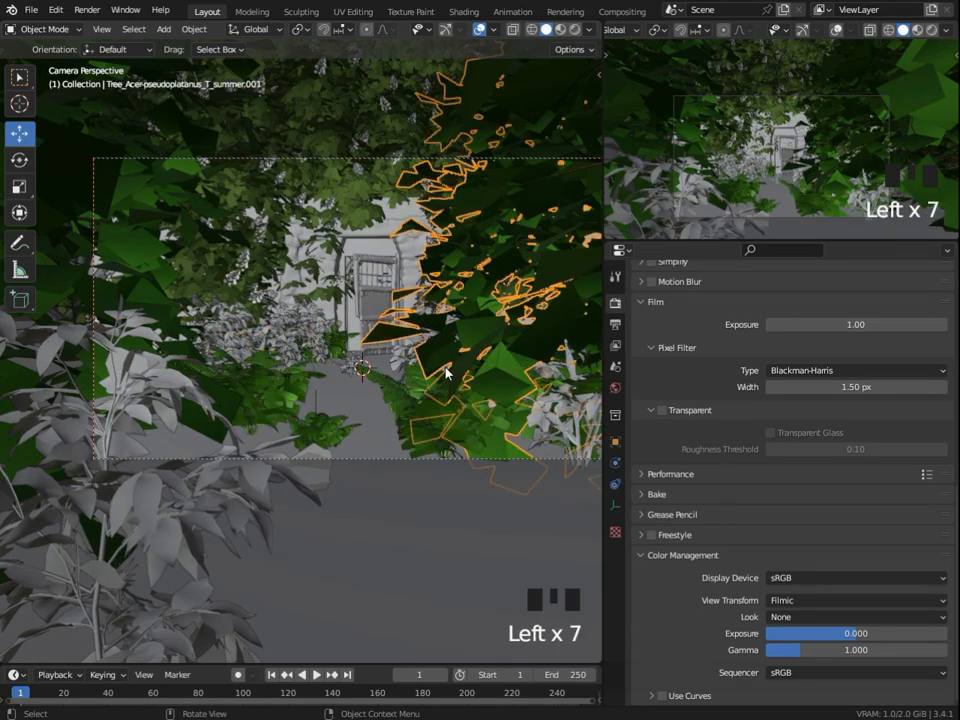
Check the placed ferns in the rendered camera view
{"action": "left_click", "coordinate": [576, 29]}
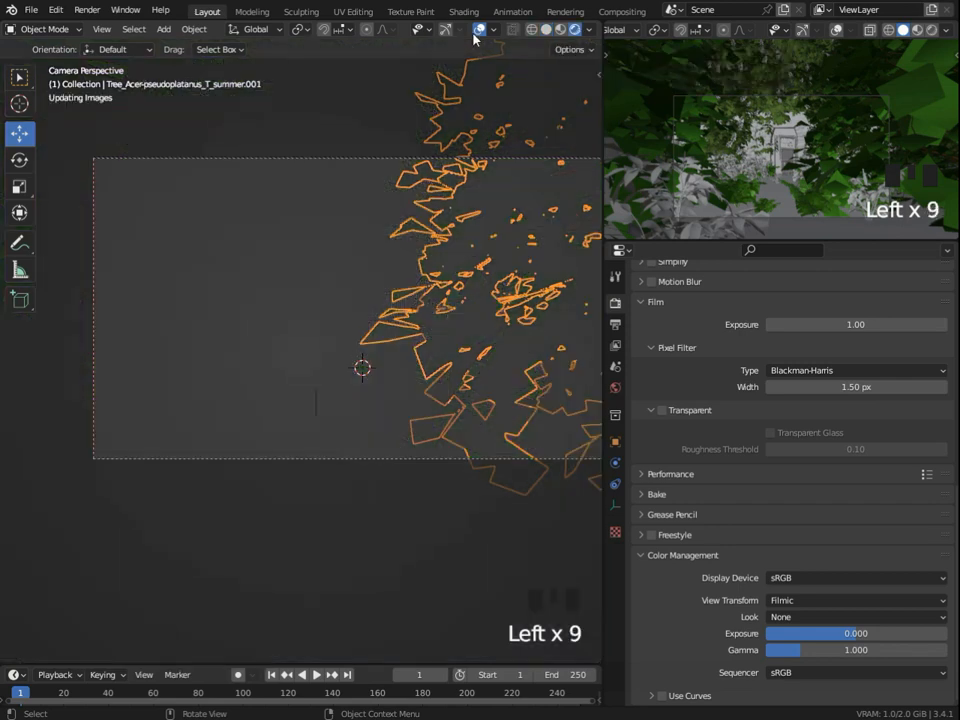
{"action": "left_click", "coordinate": [480, 29]}
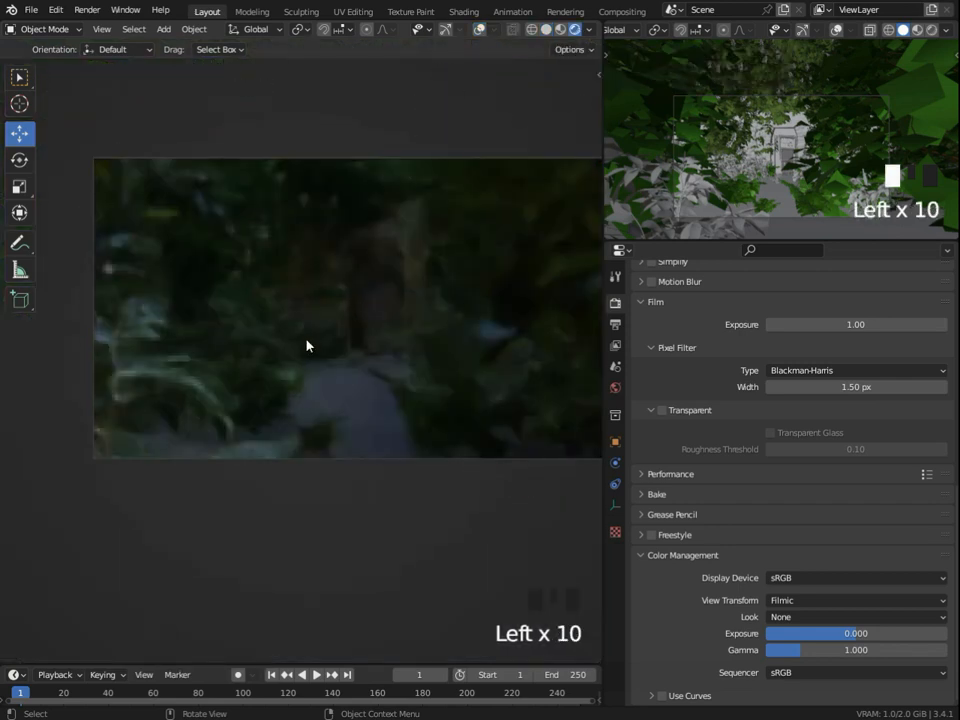
{"action": "left_click", "coordinate": [547, 29]}
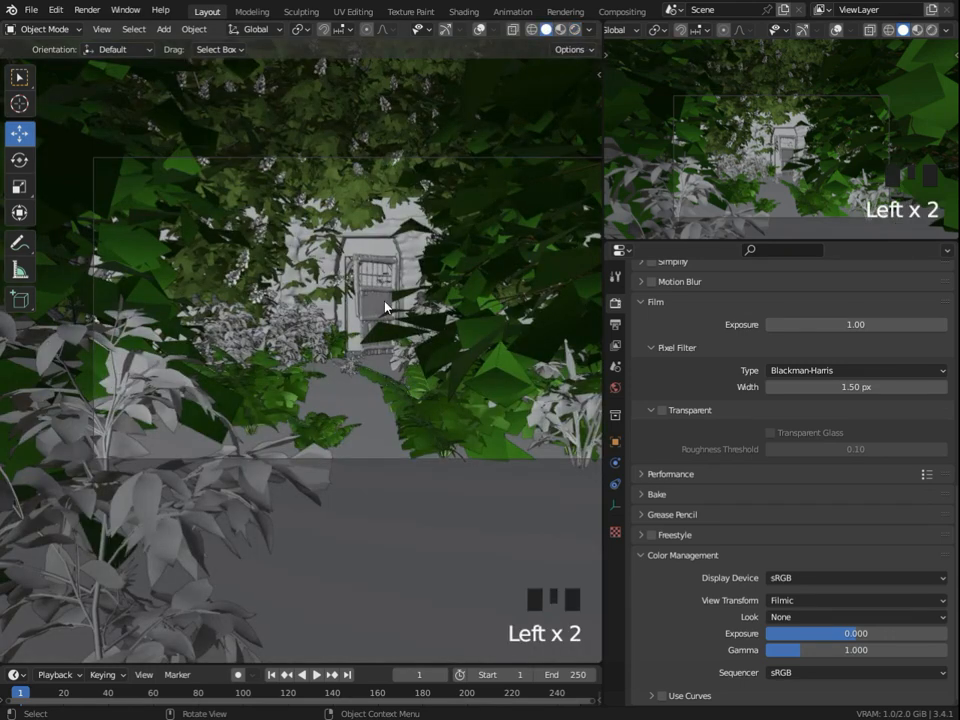
Remove the fern instances and delete the source Fern (C) plant
{"action": "left_click", "coordinate": [270, 386]}
{"action": "left_click", "coordinate": [270, 386]}
{"action": "left_click", "coordinate": [294, 405]}
{"action": "key", "text": "v"}
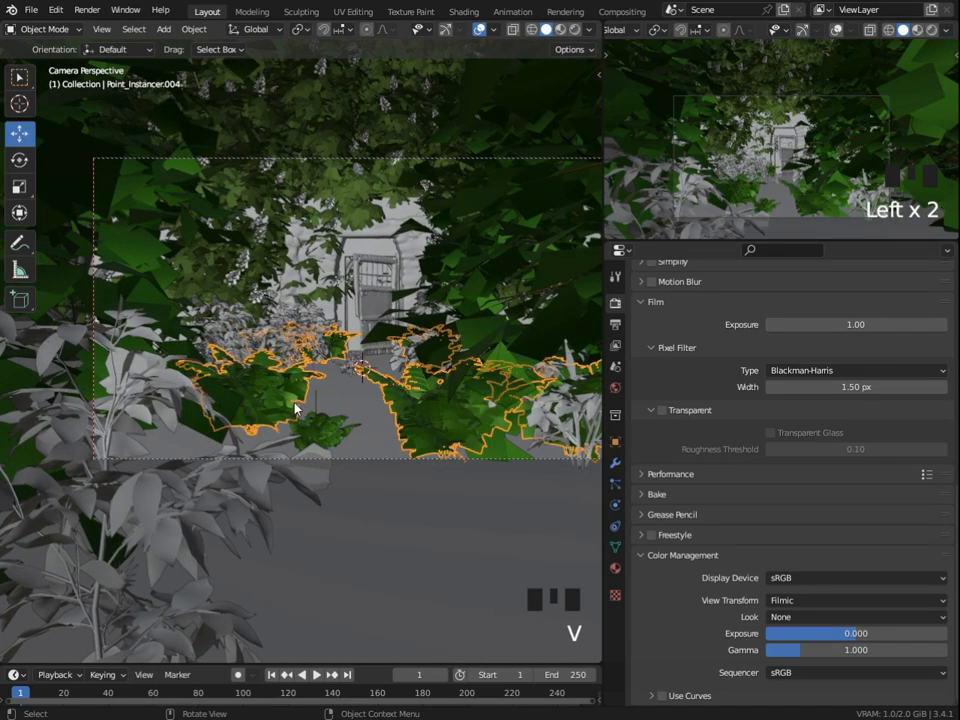
{"action": "key", "text": "h"}
{"action": "left_click", "coordinate": [332, 446]}
{"action": "key", "text": "x"}
Spawn the botaniq Fern (A) plant and move it forward along Y to the left side of the path
{"action": "left_click", "coordinate": [525, 260]}
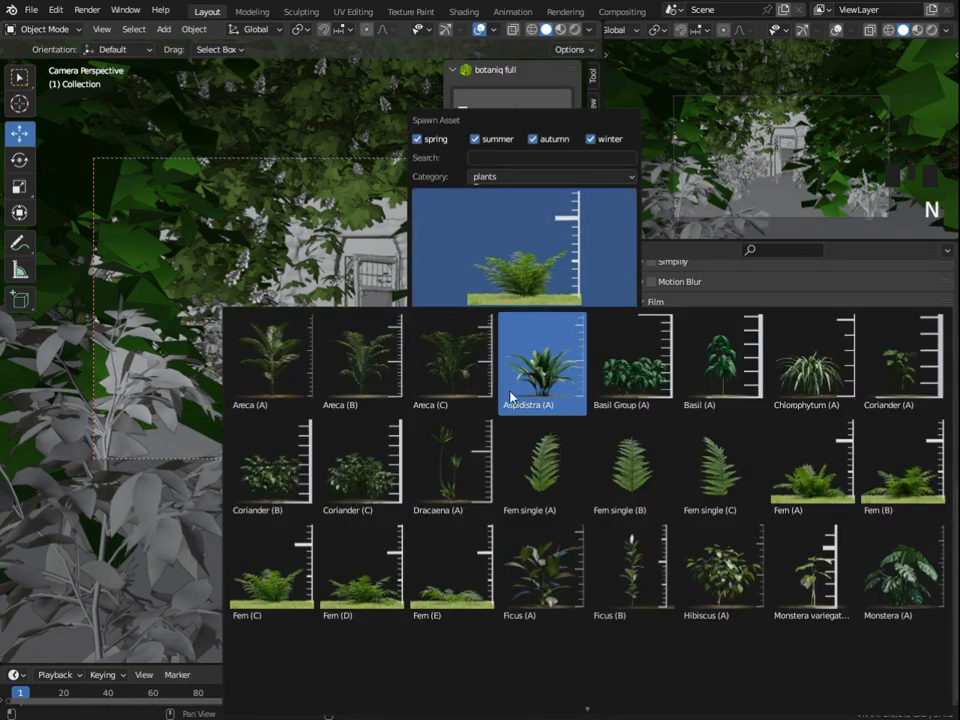
{"action": "left_click", "coordinate": [787, 465]}
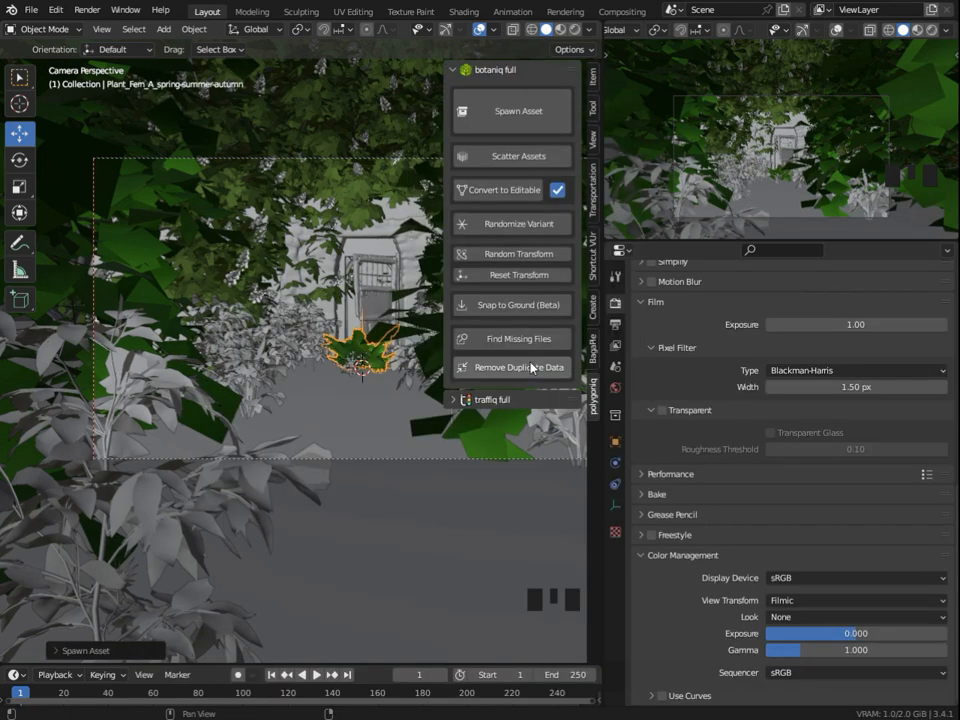
{"action": "middle_click_drag", "start_coordinate": [300, 340], "coordinate": [289, 392]}
{"action": "scroll", "coordinate": [289, 392], "scroll_direction": "up", "scroll_amount": 5}
{"action": "key", "text": "g"}
{"action": "key", "text": "y"}
{"action": "left_click", "coordinate": [285, 560]}
{"action": "middle_click_drag", "start_coordinate": [285, 560], "coordinate": [295, 491]}
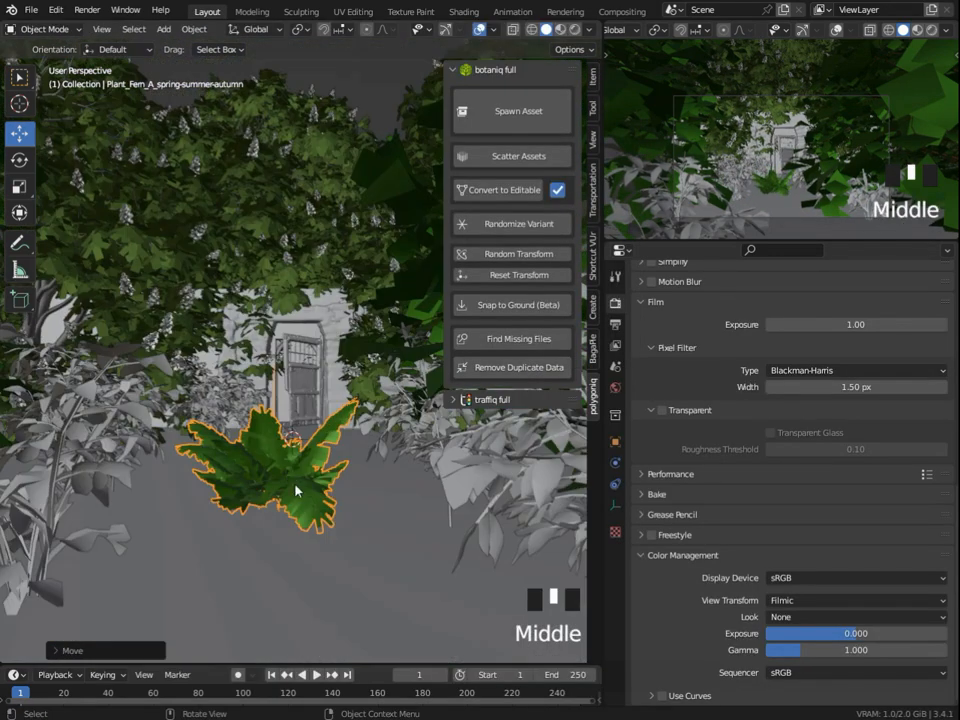
{"action": "left_click", "coordinate": [310, 413]}
{"action": "middle_click_drag", "start_coordinate": [310, 413], "coordinate": [248, 315]}
{"action": "scroll", "coordinate": [243, 303], "scroll_direction": "down", "scroll_amount": 2}
{"action": "key", "text": "n"}
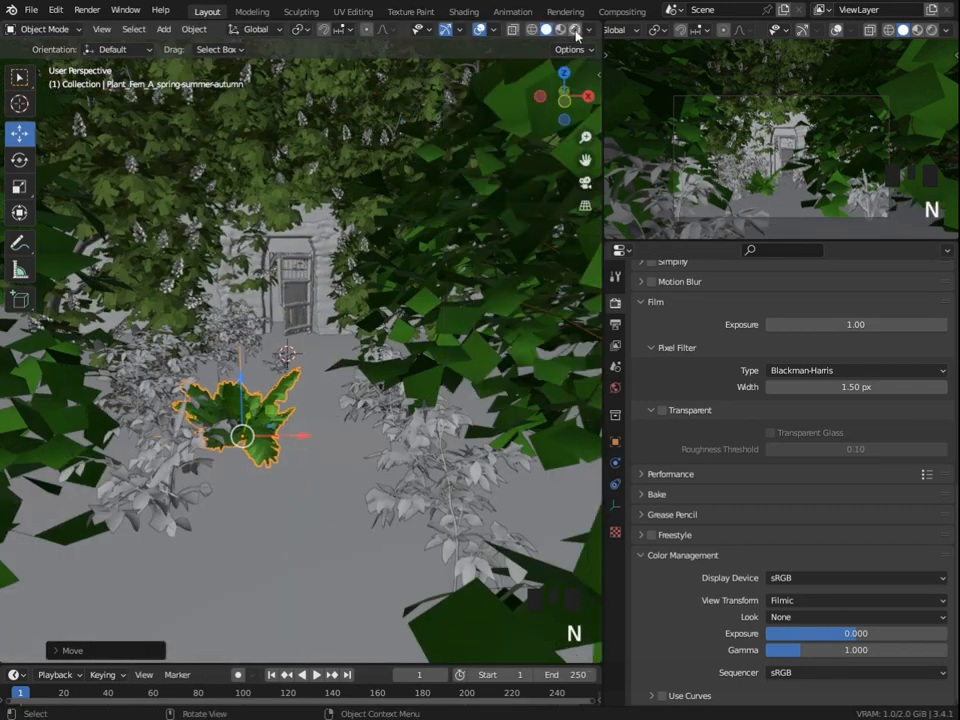
Examine the new fern beside the path in rendered shading
{"action": "left_click", "coordinate": [576, 30]}
{"action": "middle_click_drag", "start_coordinate": [300, 230], "coordinate": [326, 264]}
{"action": "scroll", "coordinate": [354, 366], "scroll_direction": "up", "scroll_amount": 2}
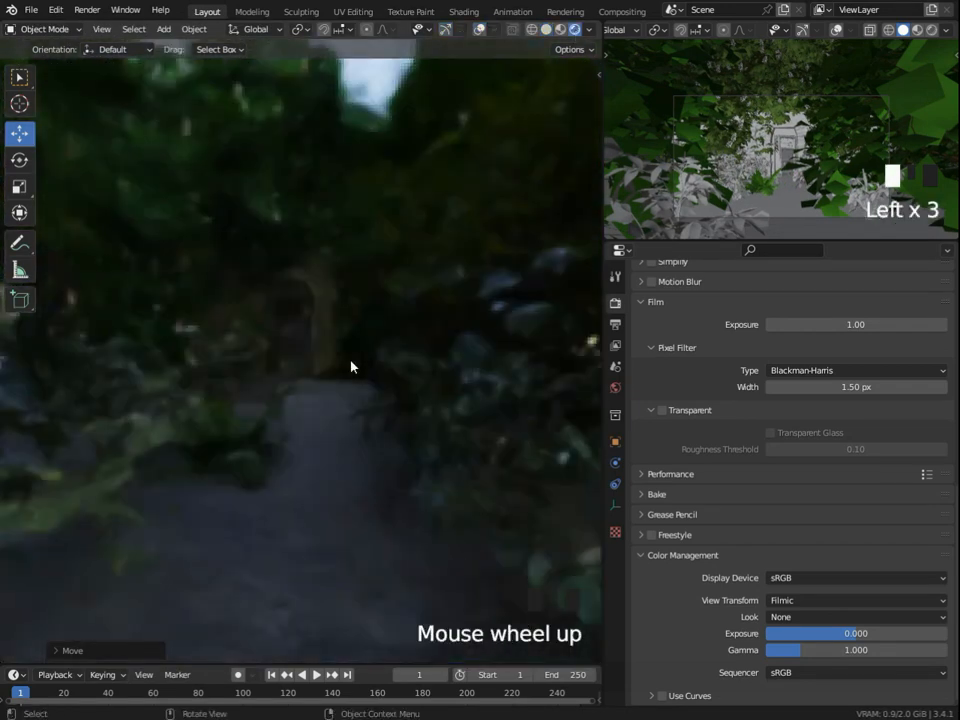
{"action": "middle_click_drag", "start_coordinate": [354, 366], "coordinate": [362, 376]}
{"action": "left_click", "coordinate": [480, 29]}
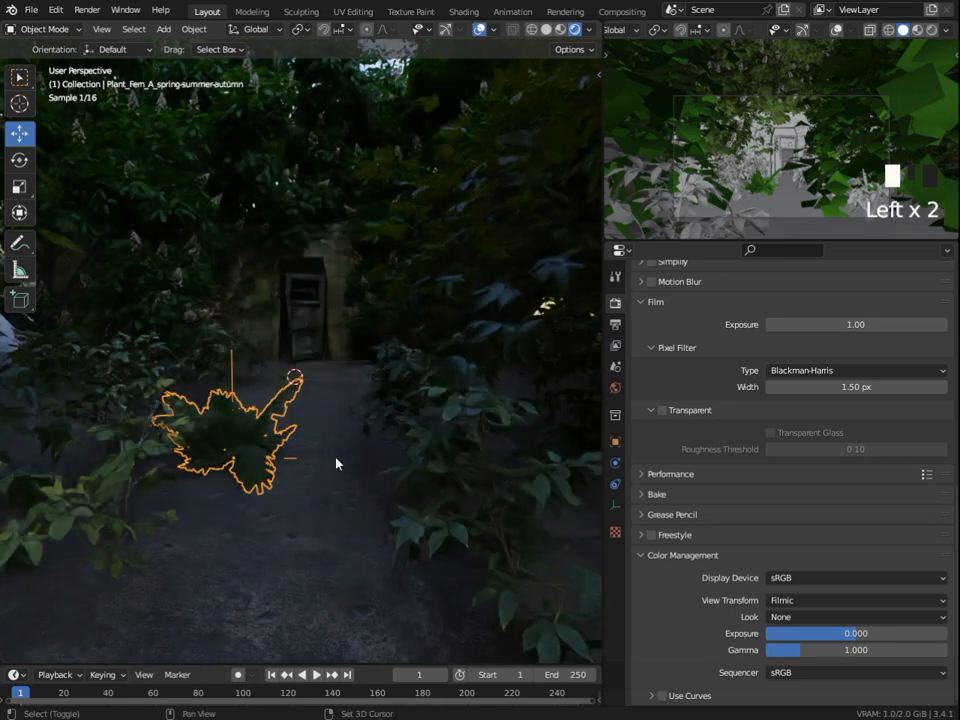
{"action": "left_click", "coordinate": [480, 29]}
Place Fern (A) instances on the ground plane along both sides of the path with Point Snap Instance
{"action": "left_click", "coordinate": [379, 265]}
{"action": "key", "text": "j"}
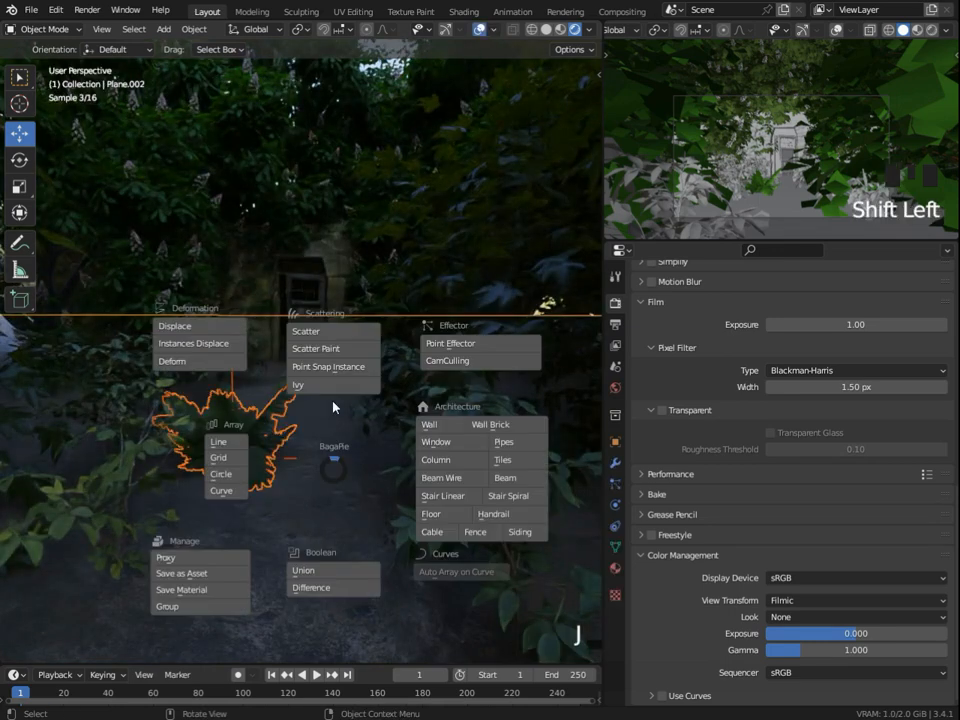
{"action": "left_click", "coordinate": [332, 368]}
{"action": "left_click", "coordinate": [396, 482]}
{"action": "left_click", "coordinate": [227, 527]}
{"action": "left_click", "coordinate": [200, 388]}
{"action": "left_click", "coordinate": [226, 383]}
{"action": "left_click", "coordinate": [357, 363]}
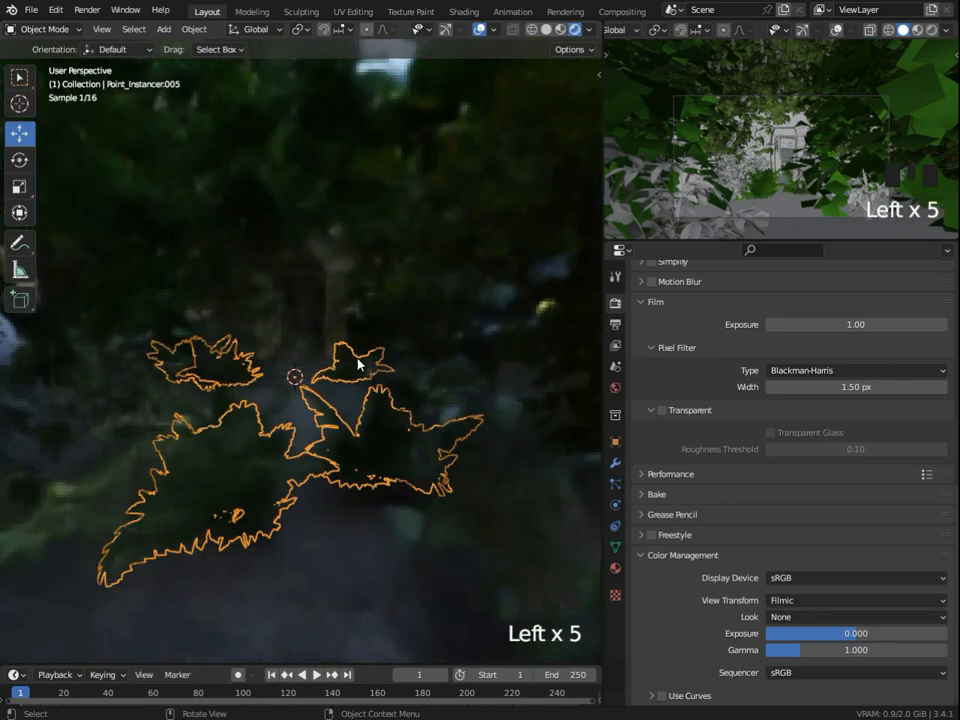
Hide the viewport overlays and place further Fern (A) instances on the ground along both sides of the path
{"action": "left_click", "coordinate": [480, 29]}
{"action": "left_click", "coordinate": [373, 492]}
{"action": "left_click", "coordinate": [373, 492]}
{"action": "left_click", "coordinate": [294, 568]}
{"action": "left_click", "coordinate": [171, 401]}
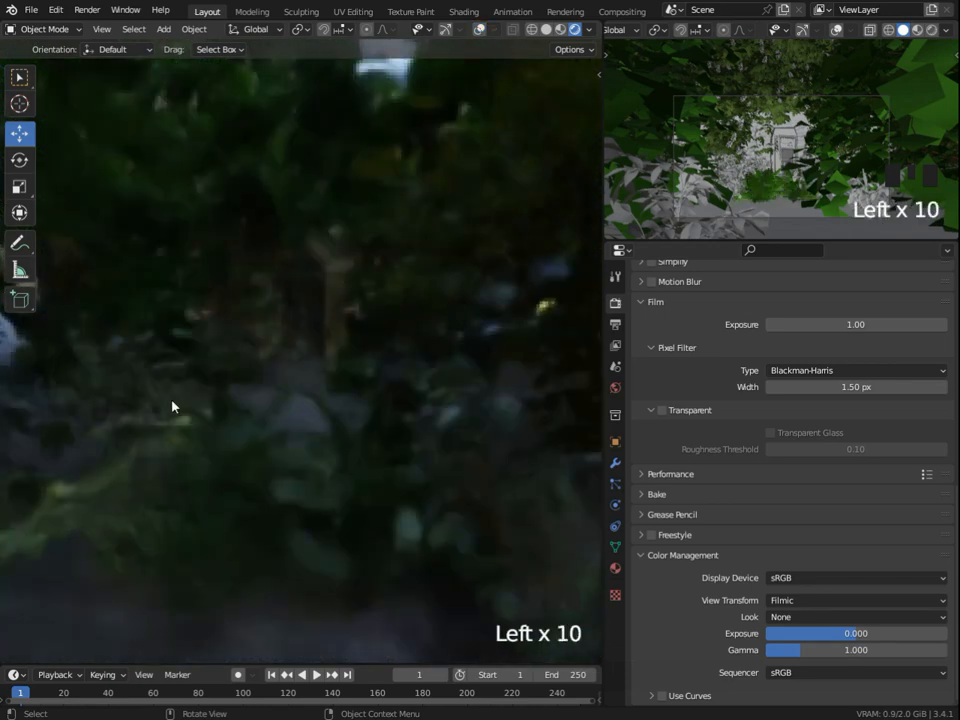
{"action": "left_click", "coordinate": [171, 401]}
{"action": "left_click", "coordinate": [73, 469]}
{"action": "left_click", "coordinate": [339, 405]}
{"action": "left_click", "coordinate": [354, 408]}
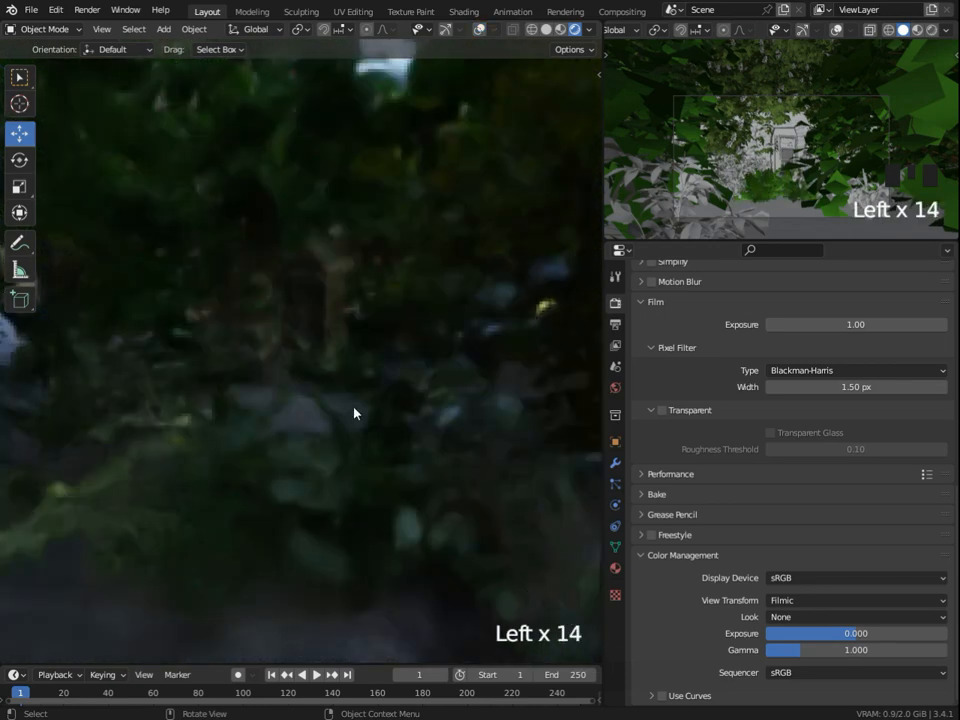
{"action": "left_click", "coordinate": [248, 401]}
Add more Fern (A) instances near the gate and across the foreground of the camera view
{"action": "scroll", "coordinate": [388, 328], "scroll_direction": "up", "scroll_amount": 6}
{"action": "middle_click_drag", "start_coordinate": [433, 379], "coordinate": [403, 384], "text": "shift"}
{"action": "scroll", "coordinate": [465, 414], "scroll_direction": "up", "scroll_amount": 3}
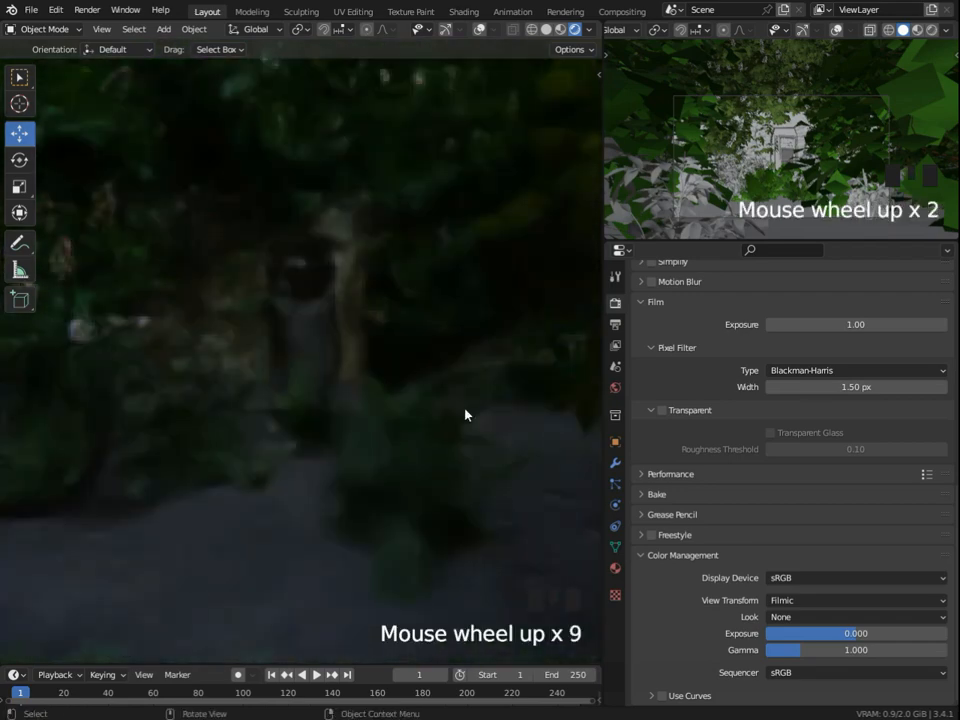
{"action": "left_click", "coordinate": [256, 390]}
{"action": "left_click", "coordinate": [546, 29]}
{"action": "key", "text": "KP_0"}
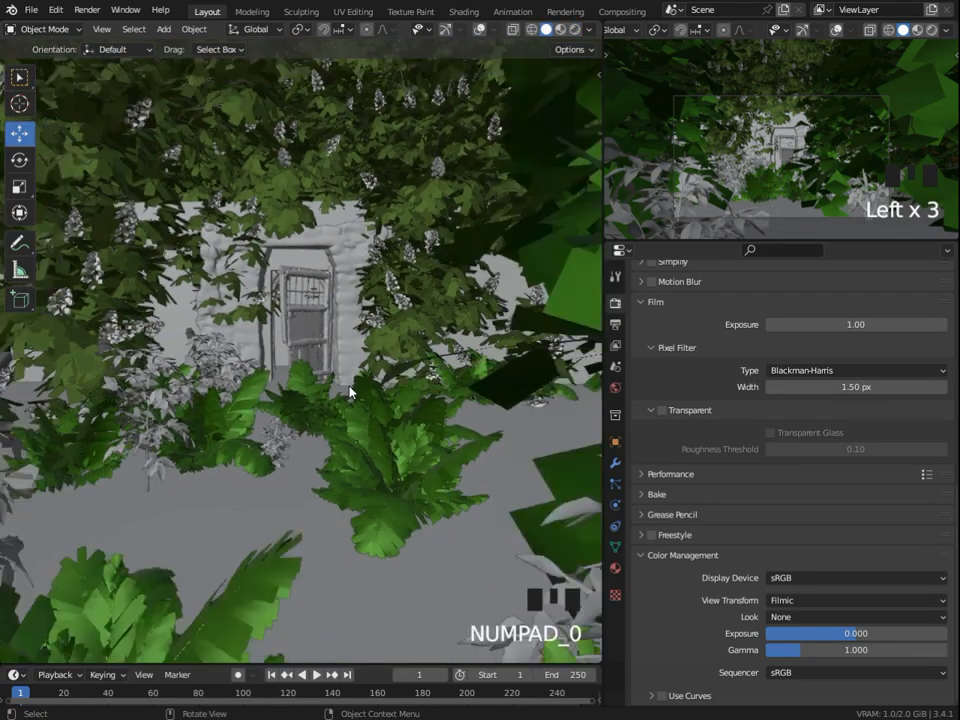
{"action": "key", "text": "Left"}
{"action": "key", "text": "Left"}
{"action": "key", "text": "Left"}
{"action": "key", "text": "Left"}
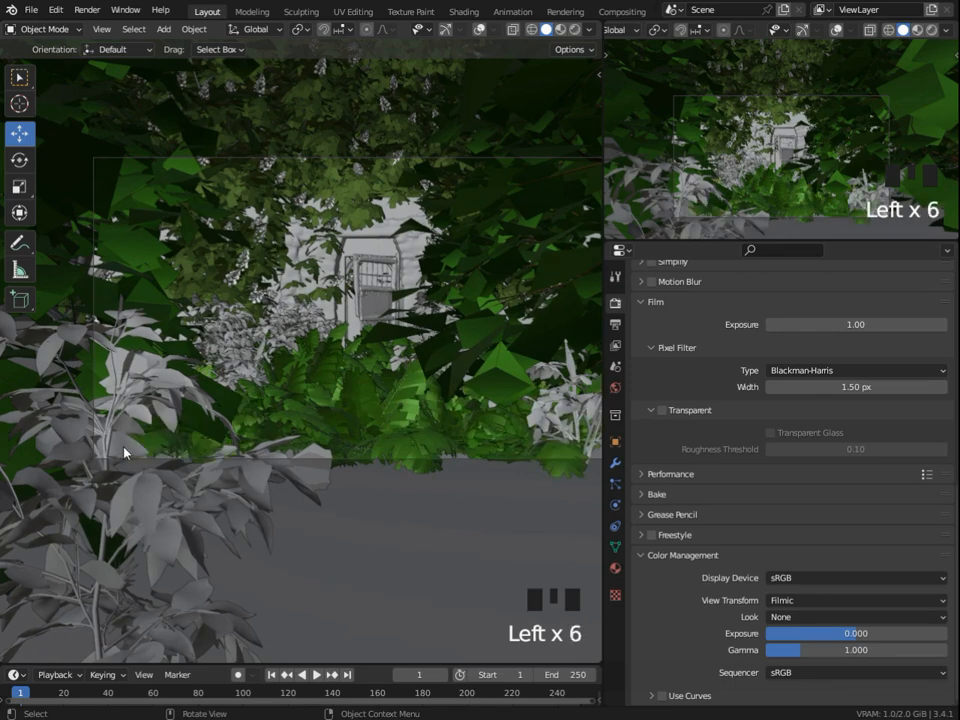
{"action": "left_click_drag", "start_coordinate": [602, 555], "coordinate": [560, 555]}
{"action": "left_click", "coordinate": [395, 564]}
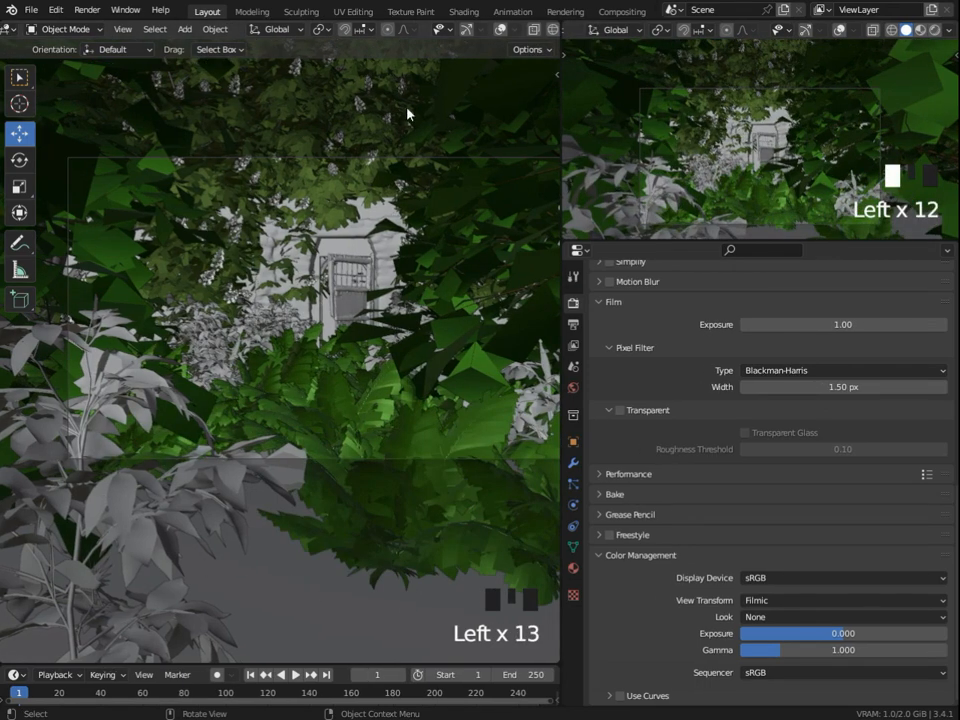
Resize the fern instances and move them along Y toward the camera
{"action": "left_click", "coordinate": [344, 395]}
{"action": "key", "text": "s"}
{"action": "left_click", "coordinate": [433, 510]}
{"action": "key", "text": "g"}
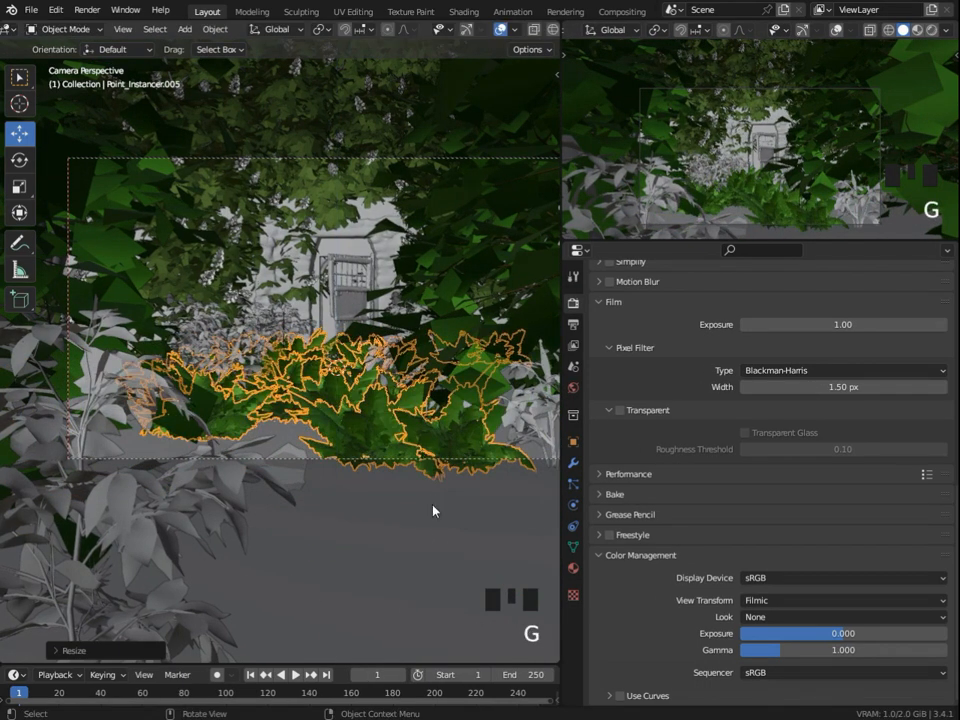
{"action": "key", "text": "y"}
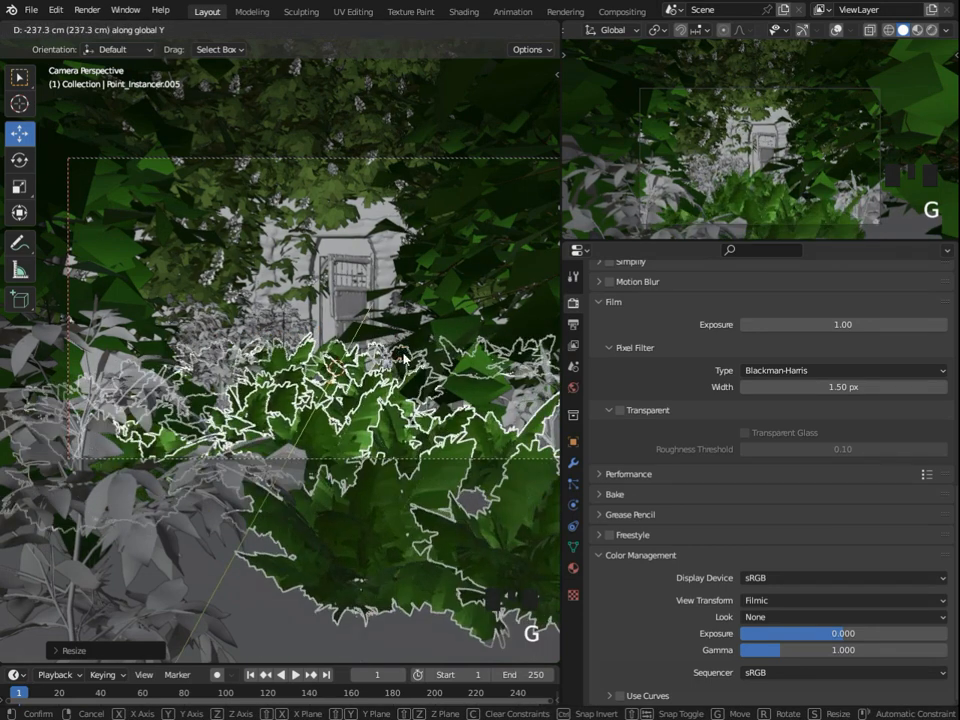
{"action": "left_click", "coordinate": [400, 436]}
Examine the fern undergrowth in rendered shading from the camera and from a free view of the path
{"action": "scroll", "coordinate": [533, 36], "scroll_direction": "down", "scroll_amount": 6}
{"action": "left_click", "coordinate": [533, 29]}
{"action": "left_click", "coordinate": [437, 29]}
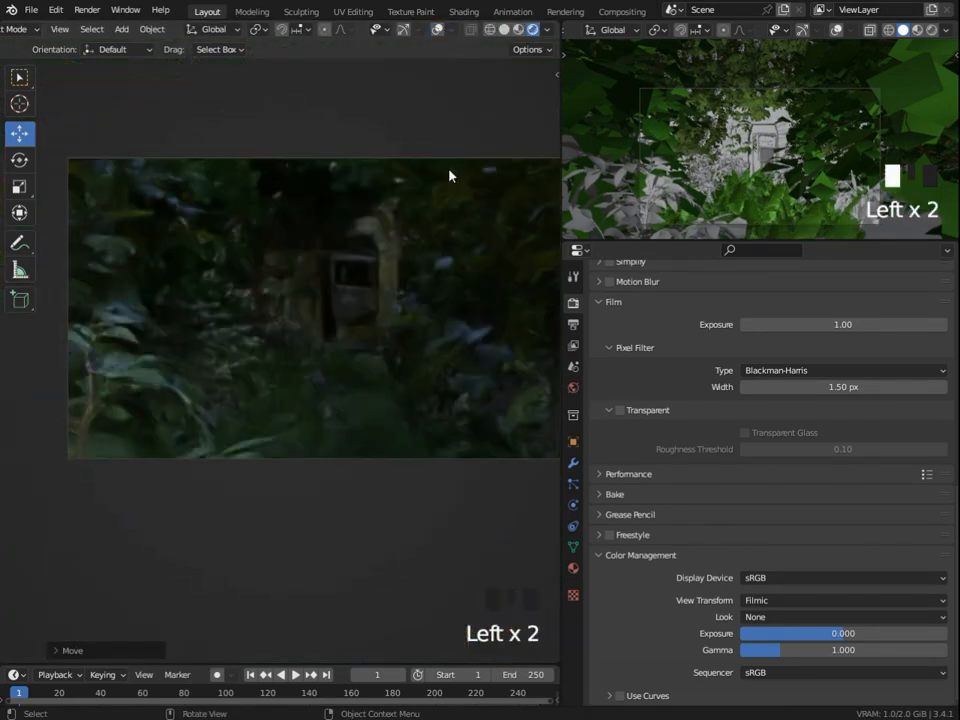
{"action": "middle_click_drag", "start_coordinate": [461, 350], "coordinate": [371, 341]}
{"action": "scroll", "coordinate": [401, 360], "scroll_direction": "up", "scroll_amount": 3}
{"action": "scroll", "coordinate": [371, 341], "scroll_direction": "up", "scroll_amount": 2}
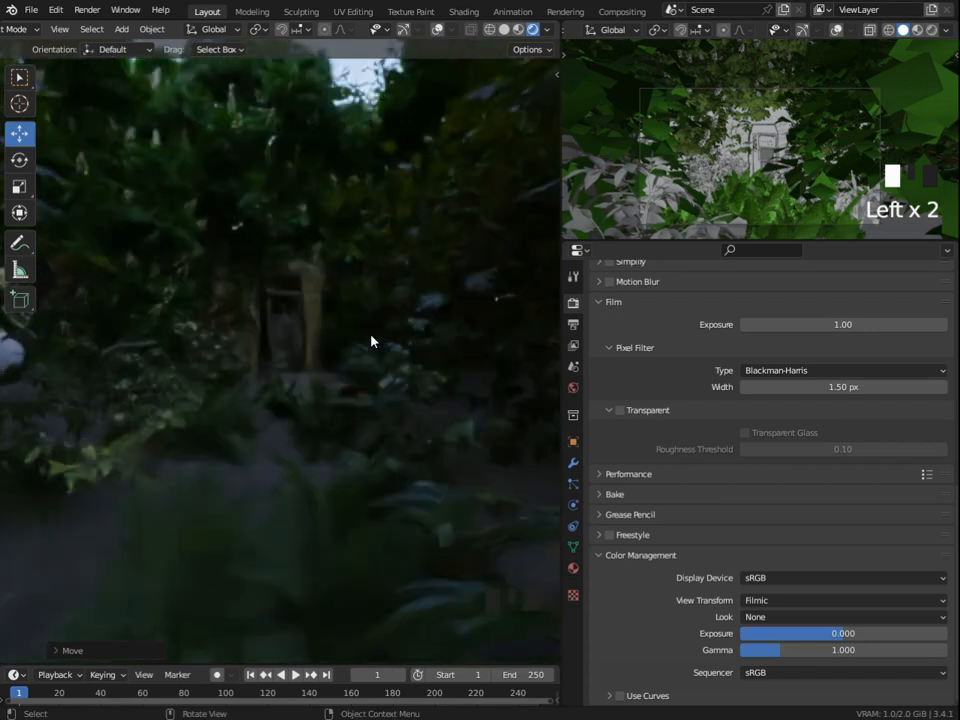
{"action": "key", "text": "KP_0"}
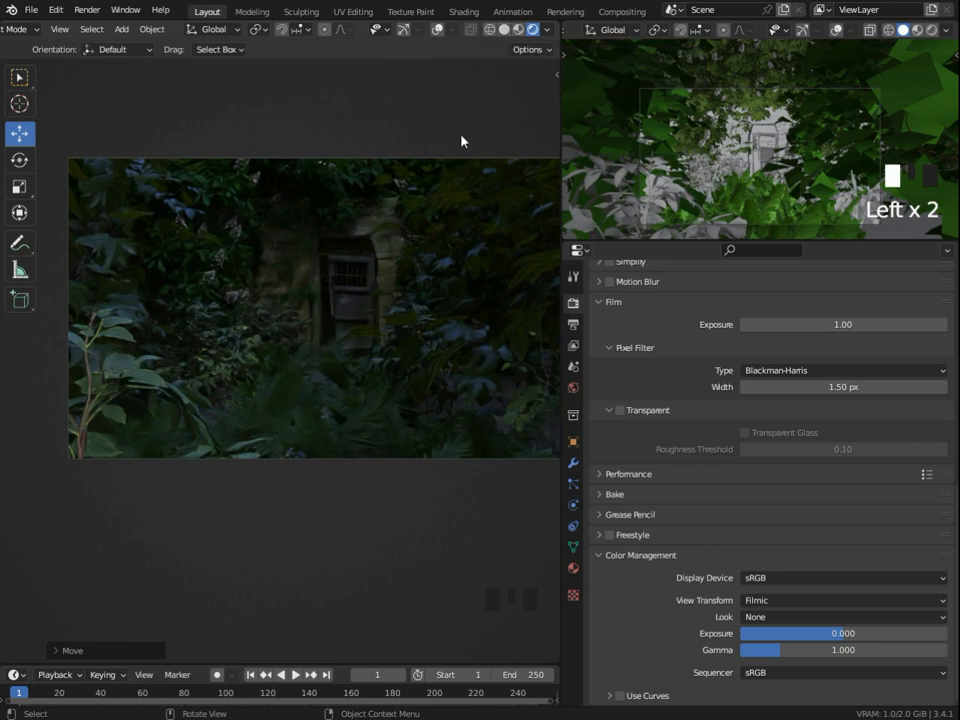
Lock the camera to the view and orbit it to a new angle on the stone gate
{"action": "key", "text": "n"}
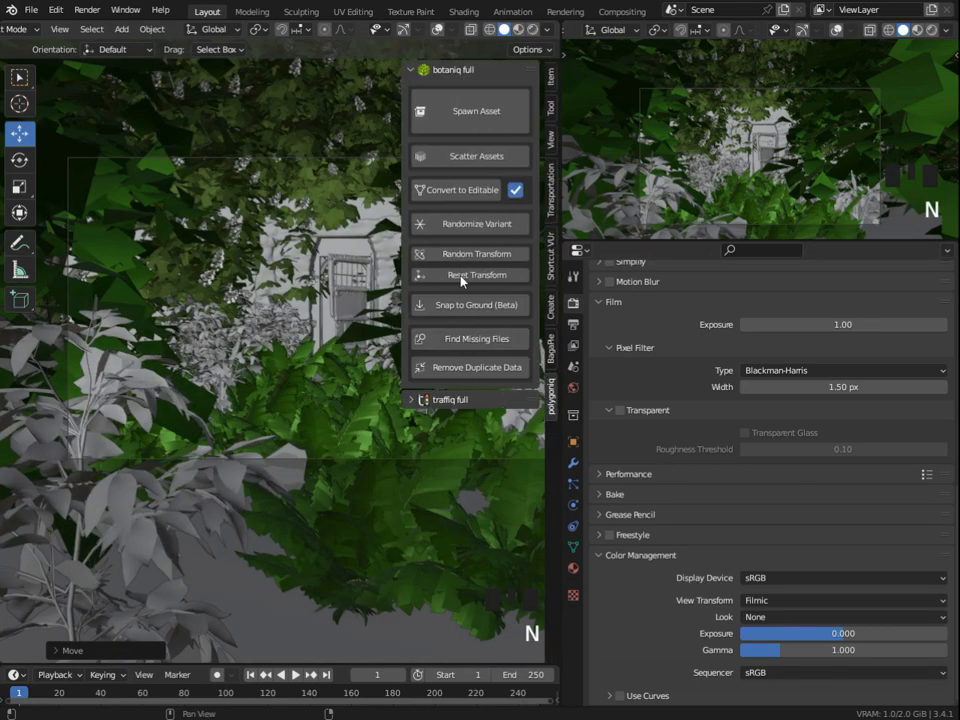
{"action": "left_click", "coordinate": [550, 147]}
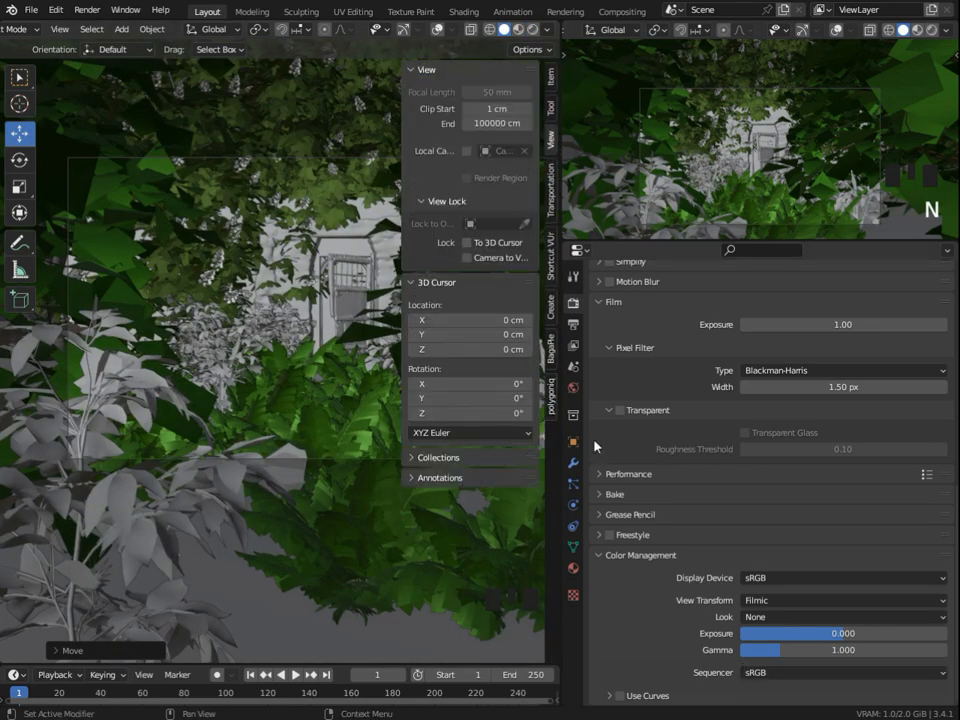
{"action": "key", "text": "n"}
{"action": "mouse_move", "coordinate": [334, 350]}
{"action": "middle_mouse_down"}
{"action": "mouse_move", "coordinate": [326, 351]}
{"action": "mouse_move", "coordinate": [362, 285]}
{"action": "middle_mouse_up"}
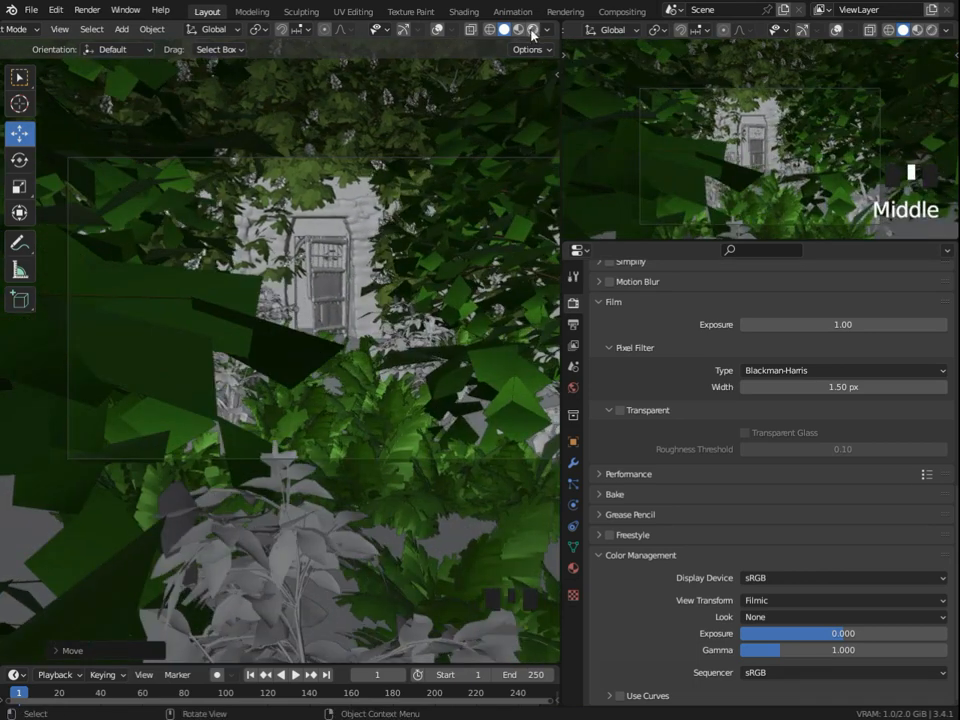
Show the camera frame in rendered shading in a wider viewport with the toolbar hidden
{"action": "left_click", "coordinate": [533, 30]}
{"action": "key", "text": "n"}
{"action": "key", "text": "n"}
{"action": "middle_click_drag", "start_coordinate": [421, 291], "coordinate": [371, 311], "text": "shift"}
{"action": "key", "text": "t"}
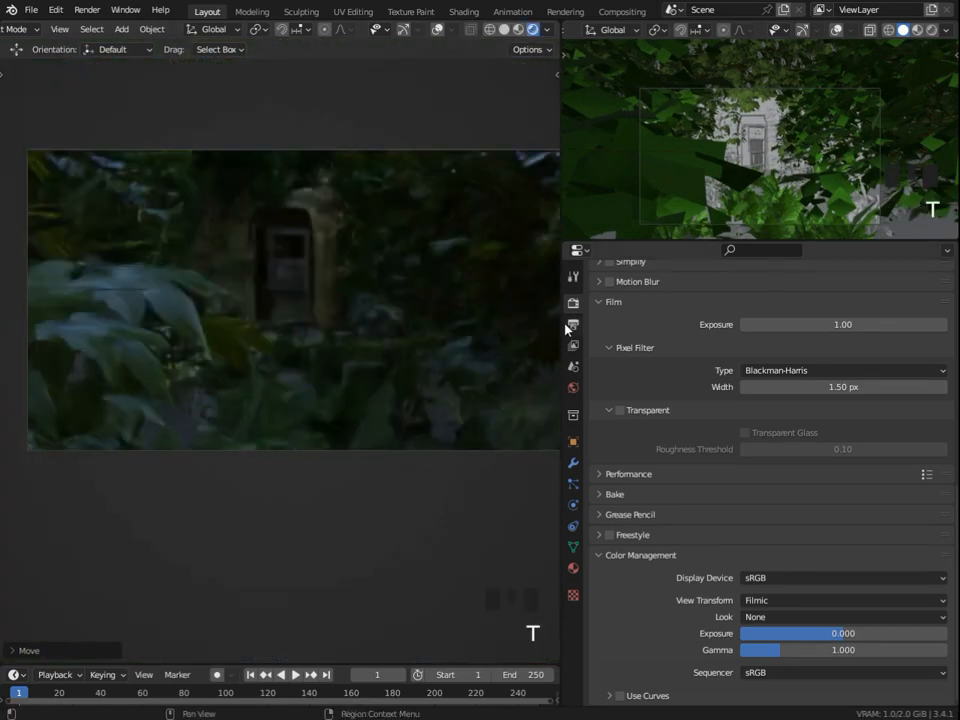
{"action": "left_click_drag", "start_coordinate": [562, 328], "coordinate": [735, 342]}
Orbit the locked camera to a higher view looking down the path to the gate, and release the lock
{"action": "key", "text": "n"}
{"action": "key", "text": "n"}
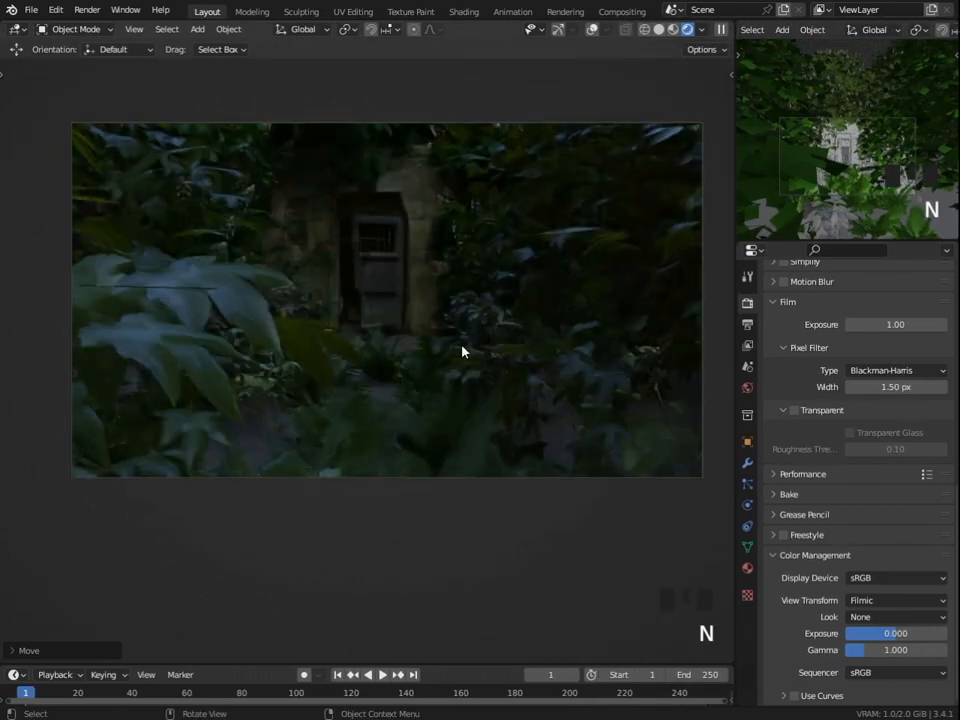
{"action": "middle_click_drag", "start_coordinate": [388, 310], "coordinate": [448, 343]}
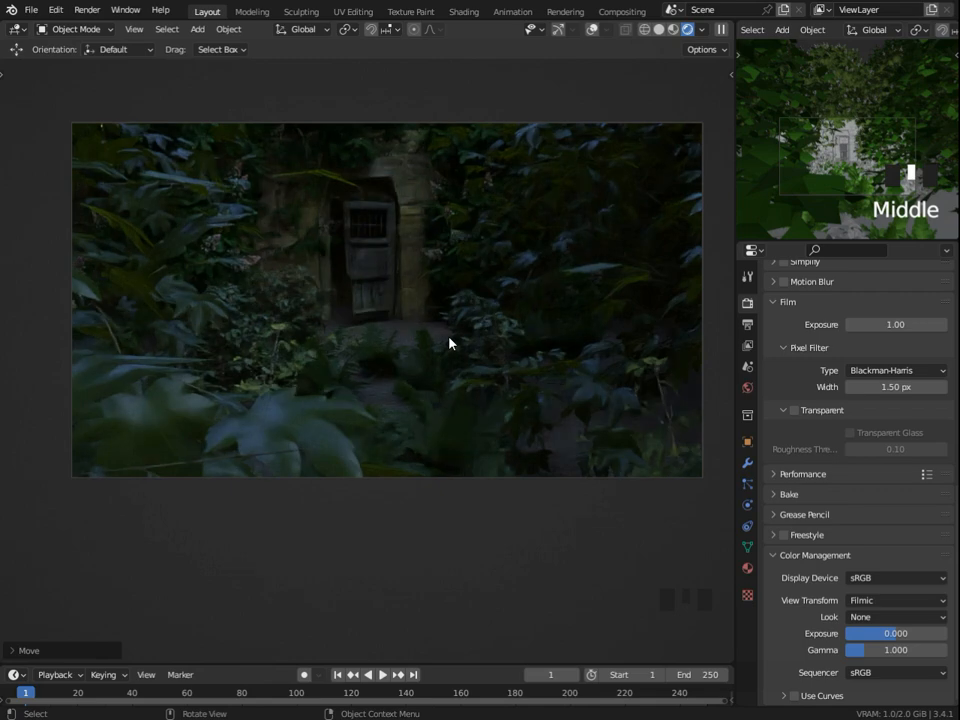
{"action": "left_click", "coordinate": [662, 35]}
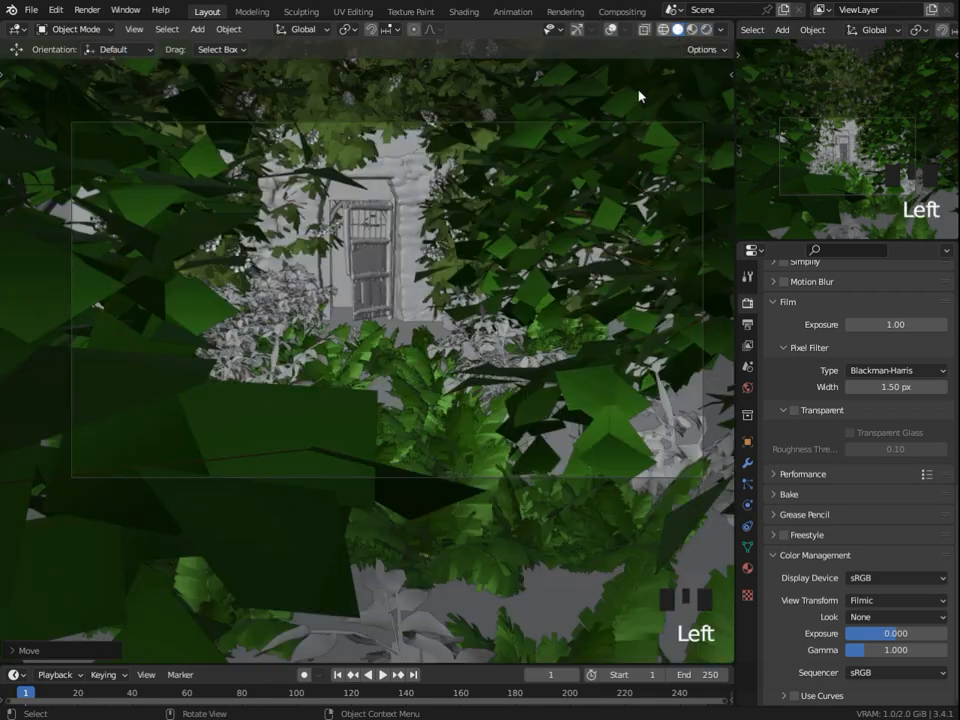
{"action": "key", "text": "n"}
{"action": "key", "text": "n"}
Delete the extra plane Plane.002 and check the scene in rendered shading
{"action": "middle_click_drag", "start_coordinate": [684, 255], "coordinate": [490, 380]}
{"action": "left_click", "coordinate": [611, 29]}
{"action": "scroll", "coordinate": [462, 392], "scroll_direction": "down", "scroll_amount": 13}
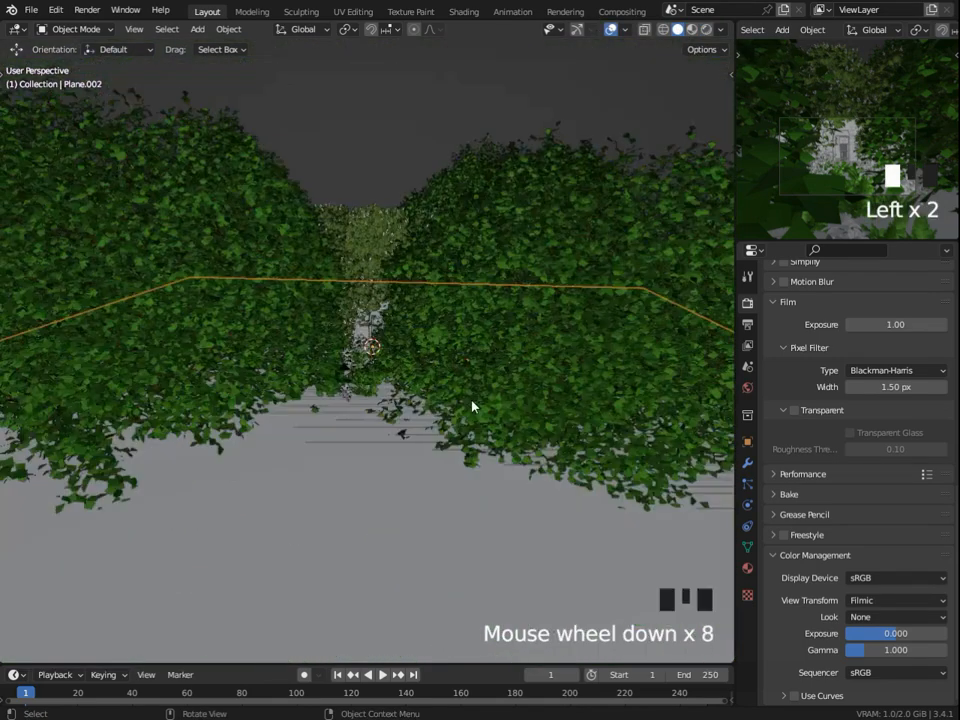
{"action": "key", "text": "x"}
{"action": "left_click", "coordinate": [505, 419]}
{"action": "key", "text": "KP_0"}
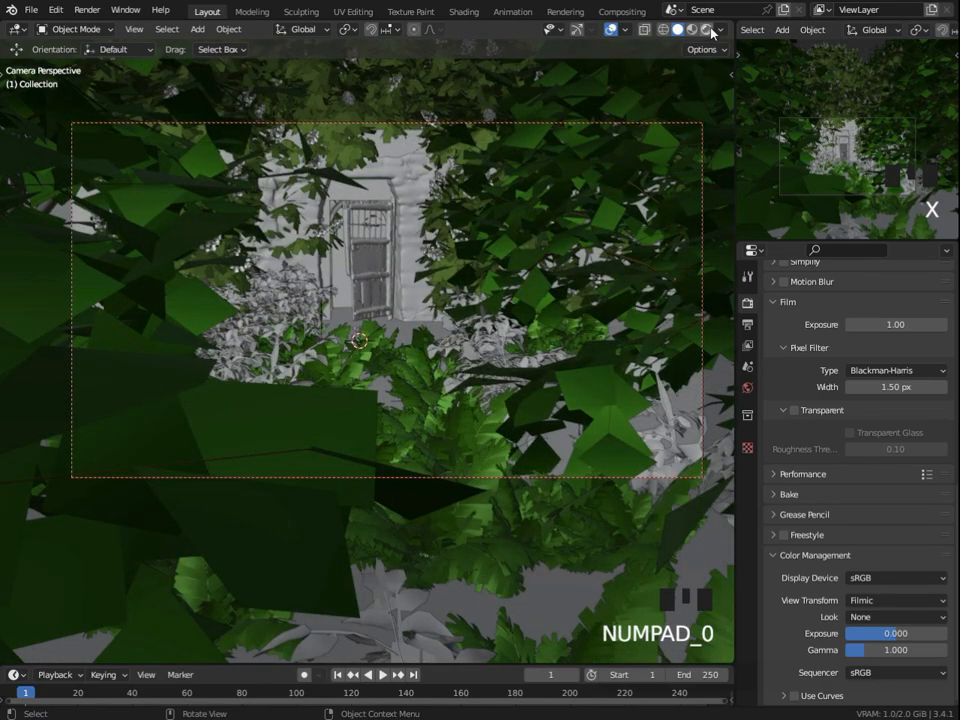
{"action": "left_click", "coordinate": [708, 31]}
{"action": "scroll", "coordinate": [515, 390], "scroll_direction": "up", "scroll_amount": 11}
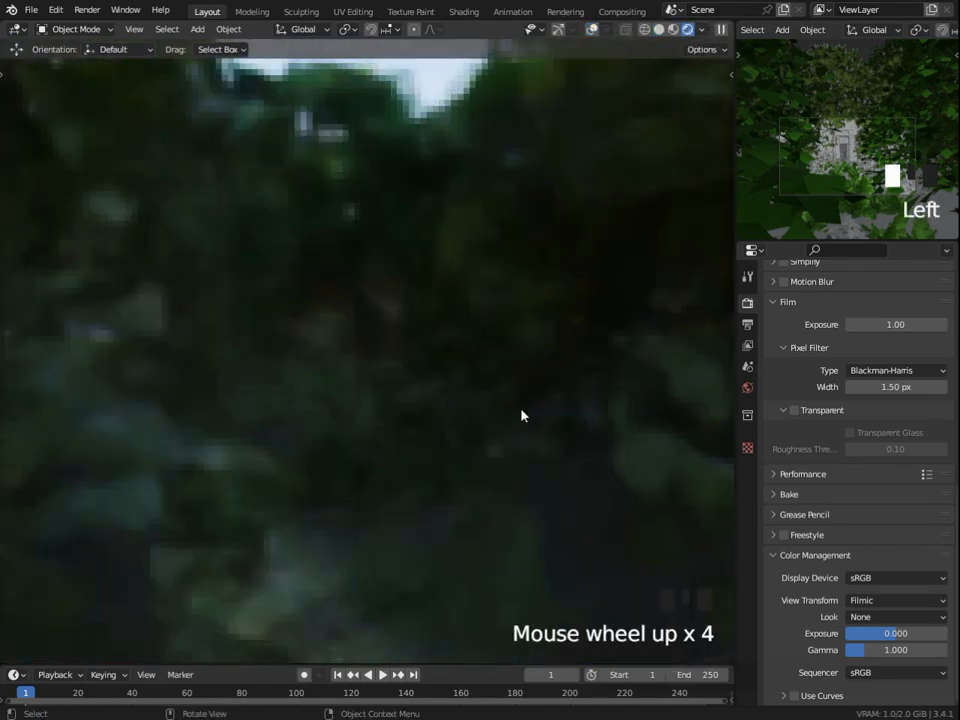
{"action": "scroll", "coordinate": [521, 441], "scroll_direction": "up", "scroll_amount": 6}
Delete the ground plane Plane.001 and paste in the copied ground plane with scattered plants
{"action": "left_click", "coordinate": [659, 30]}
{"action": "mouse_move", "coordinate": [437, 362]}
{"action": "middle_mouse_down"}
{"action": "mouse_move", "coordinate": [439, 379]}
{"action": "mouse_move", "coordinate": [500, 435]}
{"action": "middle_mouse_up"}
{"action": "scroll", "coordinate": [516, 454], "scroll_direction": "down", "scroll_amount": 20}
{"action": "left_click", "coordinate": [516, 454]}
{"action": "left_click", "coordinate": [746, 463]}
{"action": "left_click", "coordinate": [563, 490]}
{"action": "scroll", "coordinate": [563, 490], "scroll_direction": "down", "scroll_amount": 3}
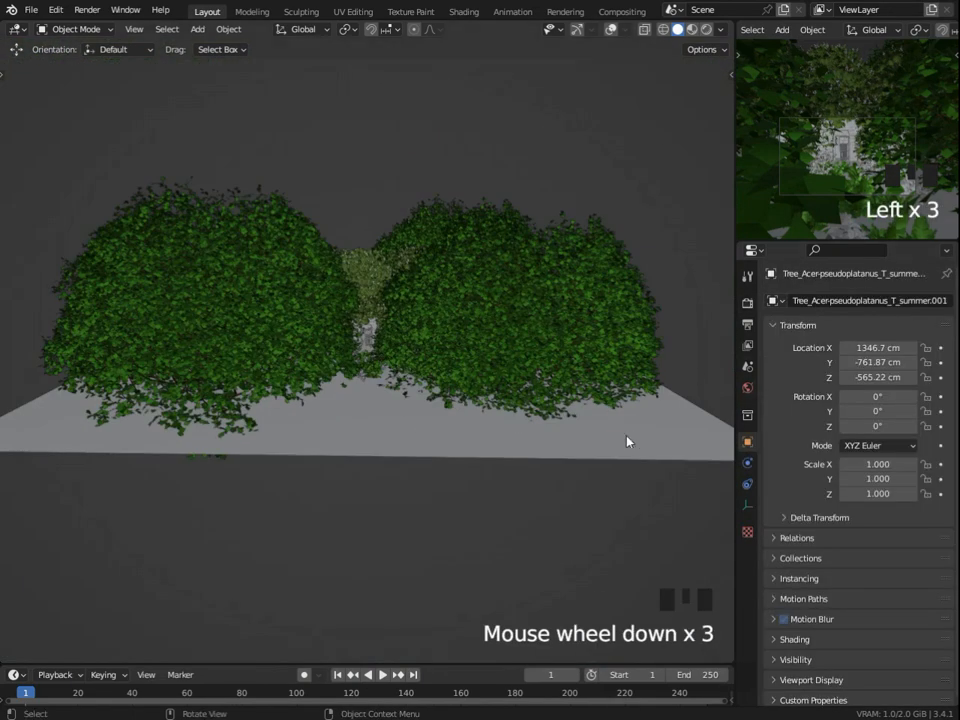
{"action": "left_click", "coordinate": [626, 441]}
{"action": "left_click", "coordinate": [610, 29]}
{"action": "scroll", "coordinate": [480, 455], "scroll_direction": "down", "scroll_amount": 4}
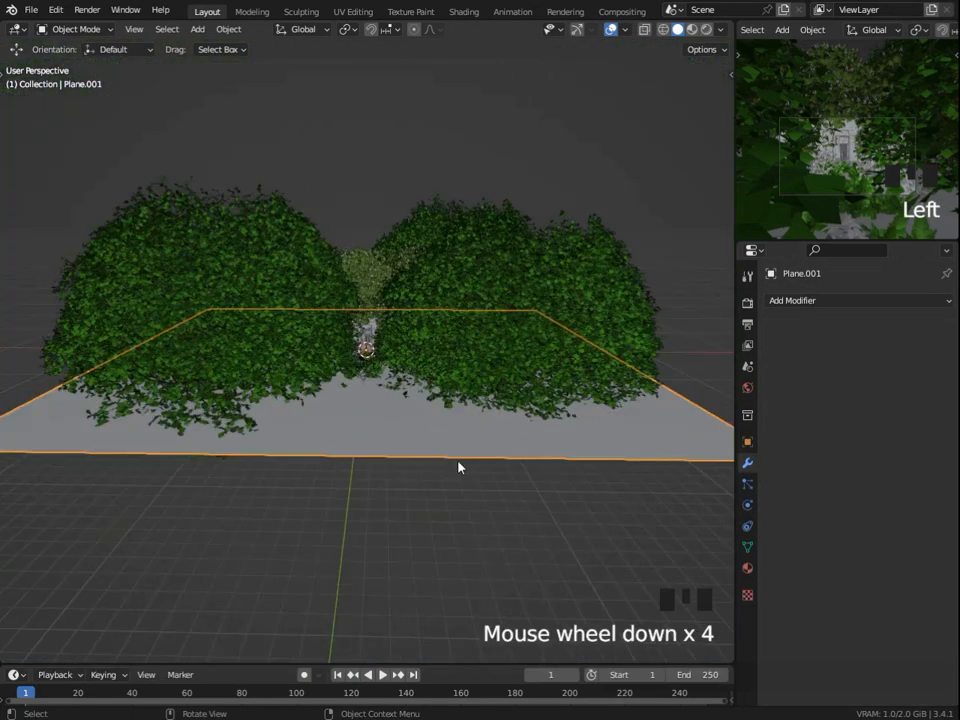
{"action": "key", "text": "x"}
{"action": "key", "text": "ctrl+v"}
{"action": "left_click", "coordinate": [352, 465]}
{"action": "scroll", "coordinate": [398, 448], "scroll_direction": "up", "scroll_amount": 3}
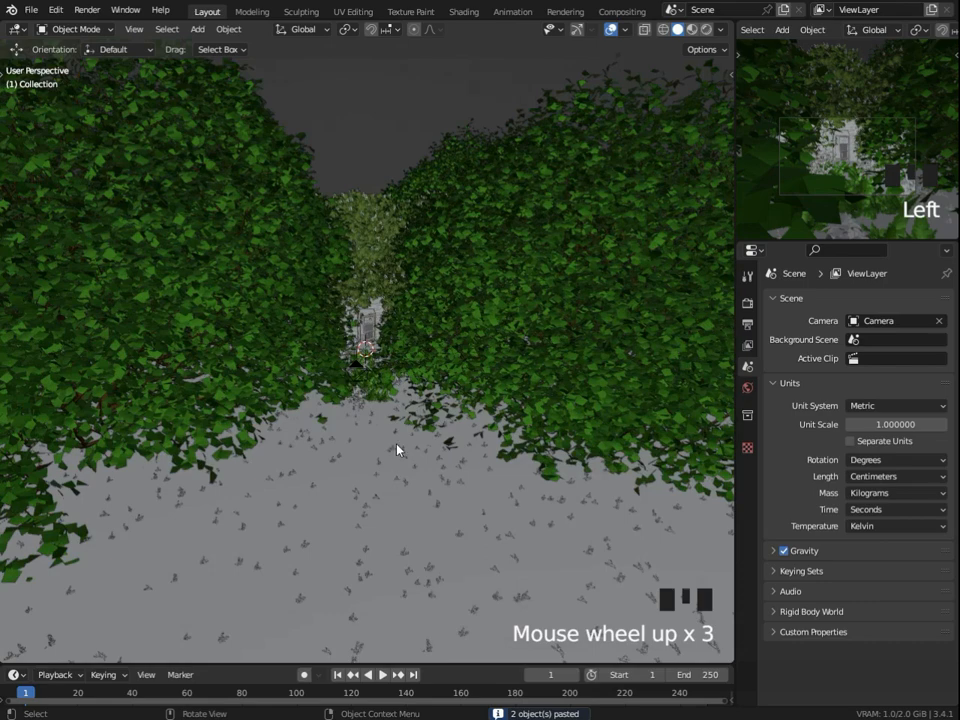
Select the pasted ground plane and open its BagaPie_Scatter modifier in the Geometry Node Editor
{"action": "middle_click_drag", "start_coordinate": [398, 448], "coordinate": [435, 446]}
{"action": "left_click", "coordinate": [686, 354]}
{"action": "left_click", "coordinate": [746, 483]}
{"action": "left_click", "coordinate": [746, 463]}
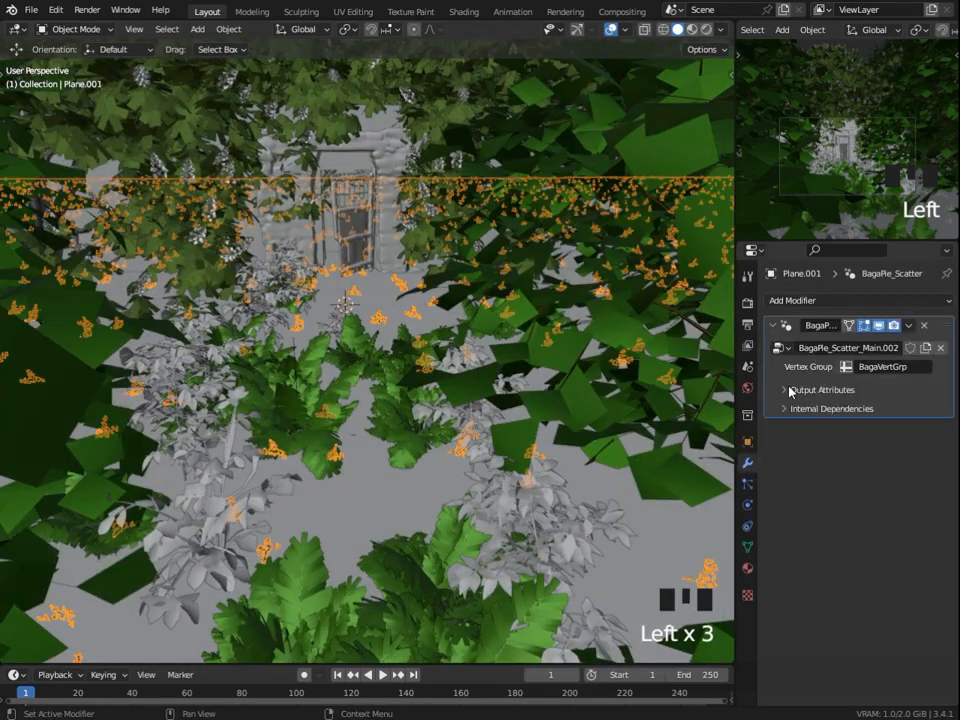
{"action": "middle_click_drag", "start_coordinate": [476, 378], "coordinate": [390, 320]}
{"action": "left_click", "coordinate": [752, 250]}
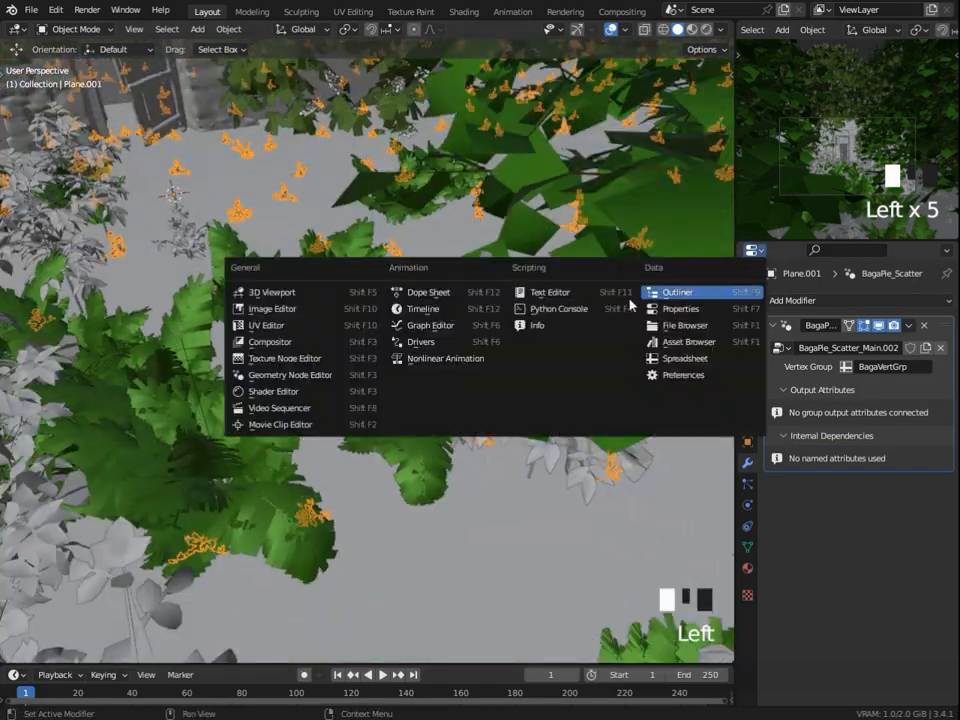
{"action": "left_click", "coordinate": [290, 375]}
Set the BagaPie scatter node's viewport display percentage to 100 and look through its remaining settings
{"action": "left_click_drag", "start_coordinate": [833, 362], "coordinate": [800, 362]}
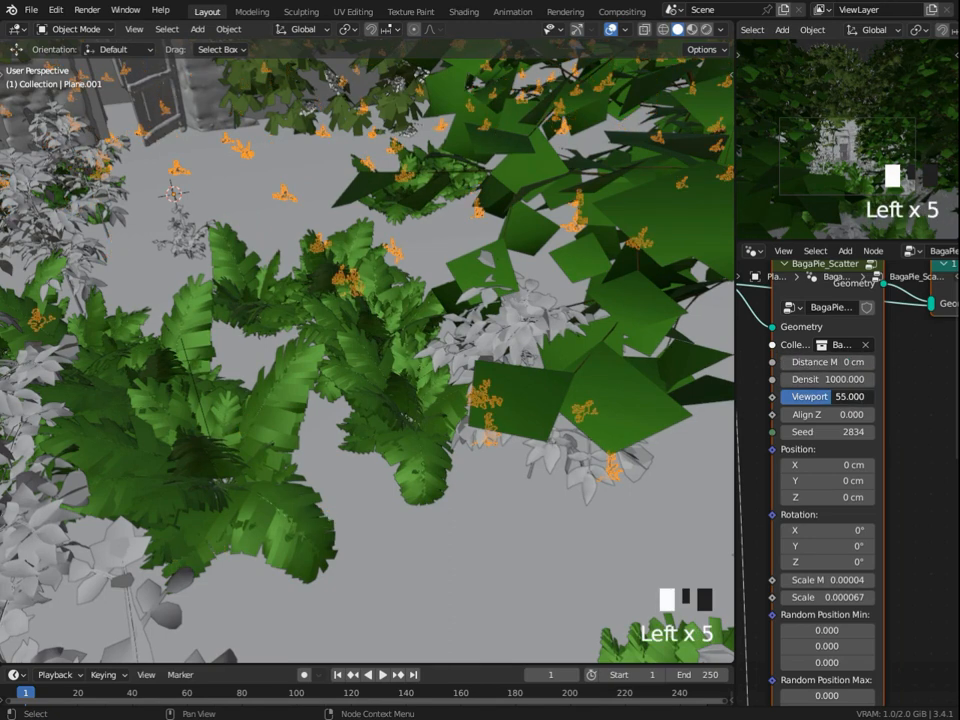
{"action": "scroll", "coordinate": [828, 422], "scroll_direction": "down", "scroll_amount": 2}
{"action": "middle_click_drag", "start_coordinate": [828, 422], "coordinate": [830, 250]}
{"action": "scroll", "coordinate": [857, 525], "scroll_direction": "down", "scroll_amount": 5}
{"action": "scroll", "coordinate": [886, 506], "scroll_direction": "up", "scroll_amount": 2}
{"action": "scroll", "coordinate": [886, 506], "scroll_direction": "down", "scroll_amount": 5}
Set the maximum density of the ground plane's BagaPie scatter layer to 1001.9
{"action": "key", "text": "n"}
{"action": "left_click", "coordinate": [727, 362]}
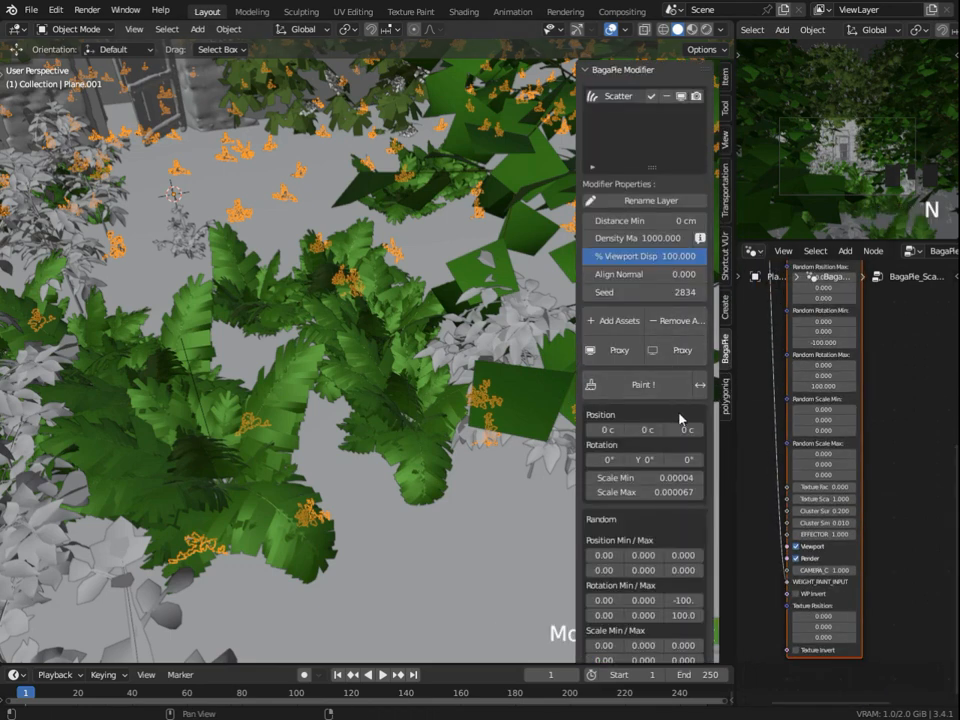
{"action": "scroll", "coordinate": [678, 418], "scroll_direction": "down", "scroll_amount": 3}
{"action": "mouse_move", "coordinate": [660, 388]}
{"action": "left_mouse_down"}
{"action": "mouse_move", "coordinate": [680, 388]}
{"action": "mouse_move", "coordinate": [680, 402]}
{"action": "mouse_move", "coordinate": [664, 402]}
{"action": "left_mouse_up"}
{"action": "scroll", "coordinate": [671, 392], "scroll_direction": "down", "scroll_amount": 3}
{"action": "scroll", "coordinate": [672, 390], "scroll_direction": "up", "scroll_amount": 5}
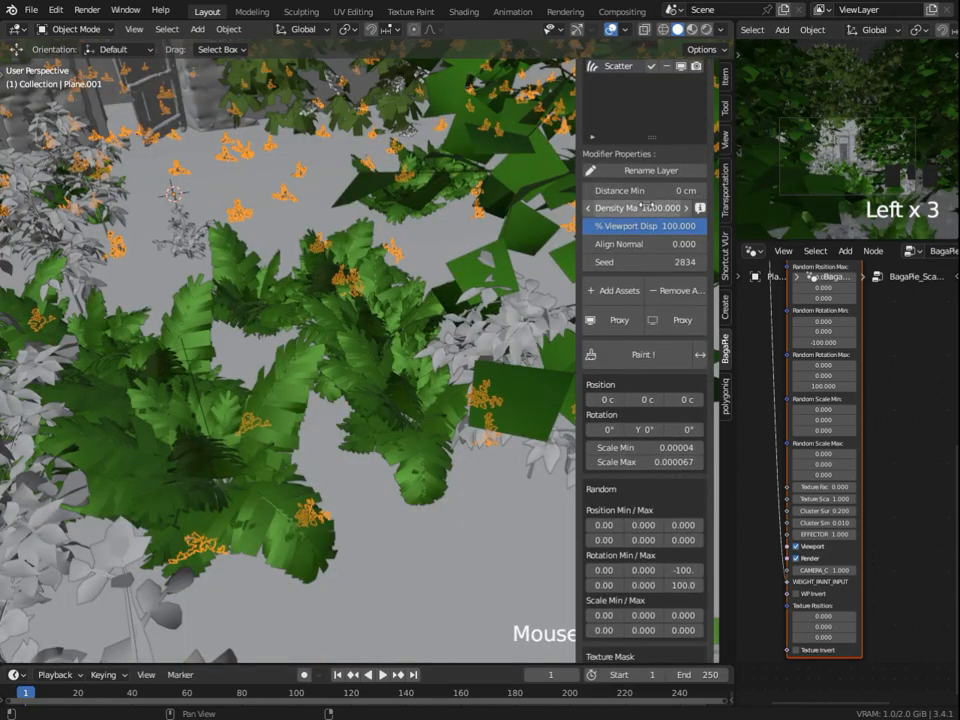
{"action": "scroll", "coordinate": [375, 261], "scroll_direction": "down", "scroll_amount": 8}
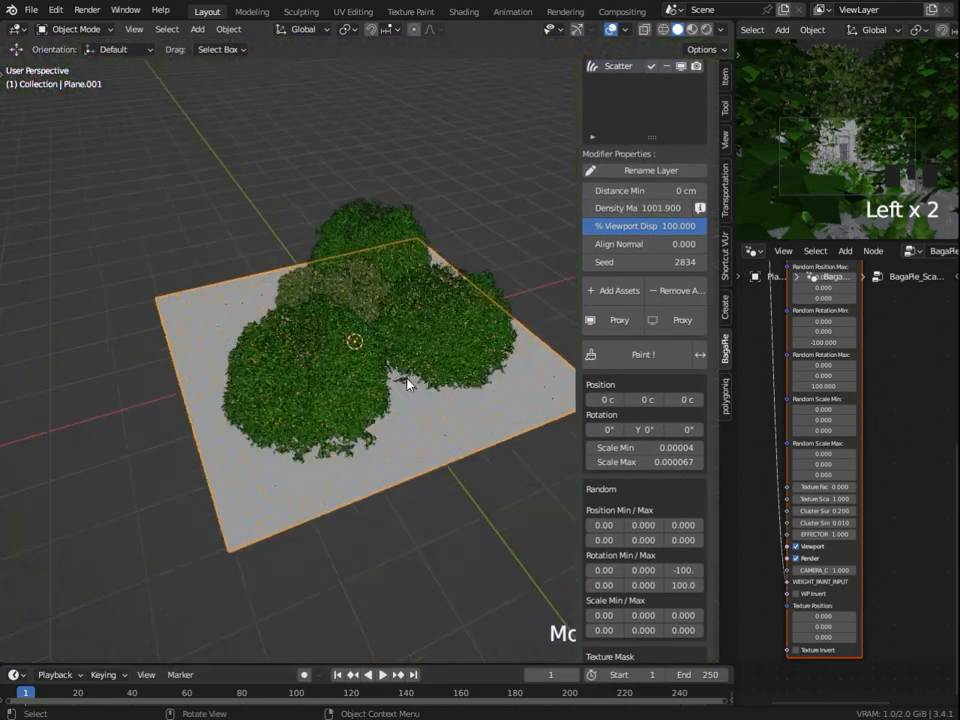
Start painting the BagaPie scatter layer in particle removal mode and isolate the ground plane in local view
{"action": "scroll", "coordinate": [420, 375], "scroll_direction": "up", "scroll_amount": 5}
{"action": "scroll", "coordinate": [629, 241], "scroll_direction": "up", "scroll_amount": 1}
{"action": "scroll", "coordinate": [625, 241], "scroll_direction": "down", "scroll_amount": 3}
{"action": "left_click", "coordinate": [645, 324]}
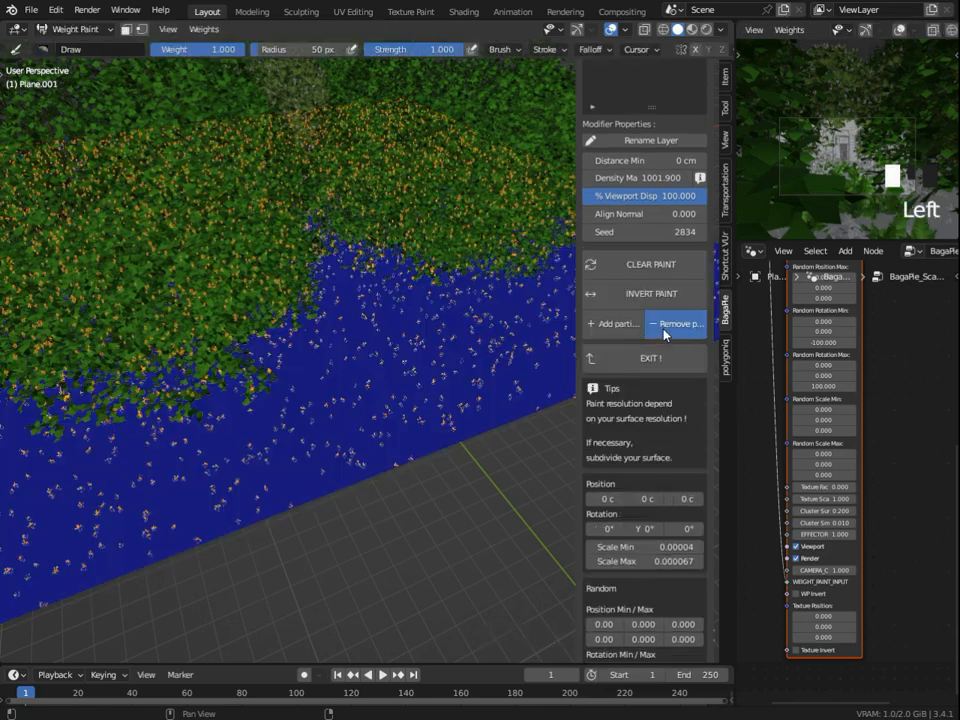
{"action": "middle_click_drag", "start_coordinate": [243, 208], "coordinate": [362, 288]}
{"action": "key", "text": "KP_Divide"}
{"action": "scroll", "coordinate": [365, 393], "scroll_direction": "up", "scroll_amount": 3}
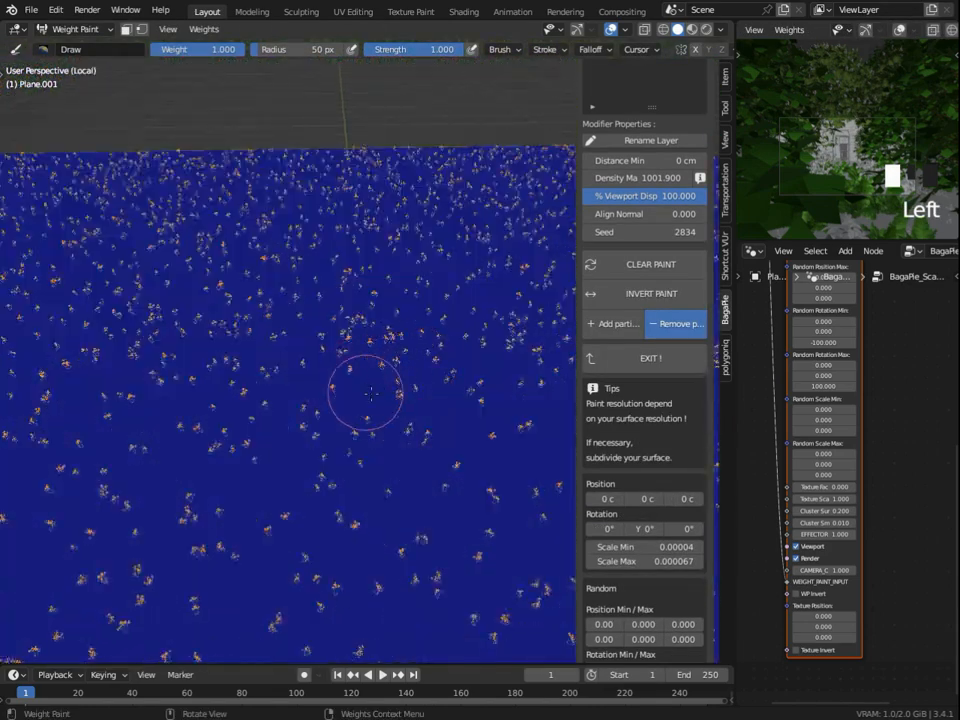
Switch the weight paint brush to Add after trying the Subtract brush on the ground plane
{"action": "left_click", "coordinate": [45, 50]}
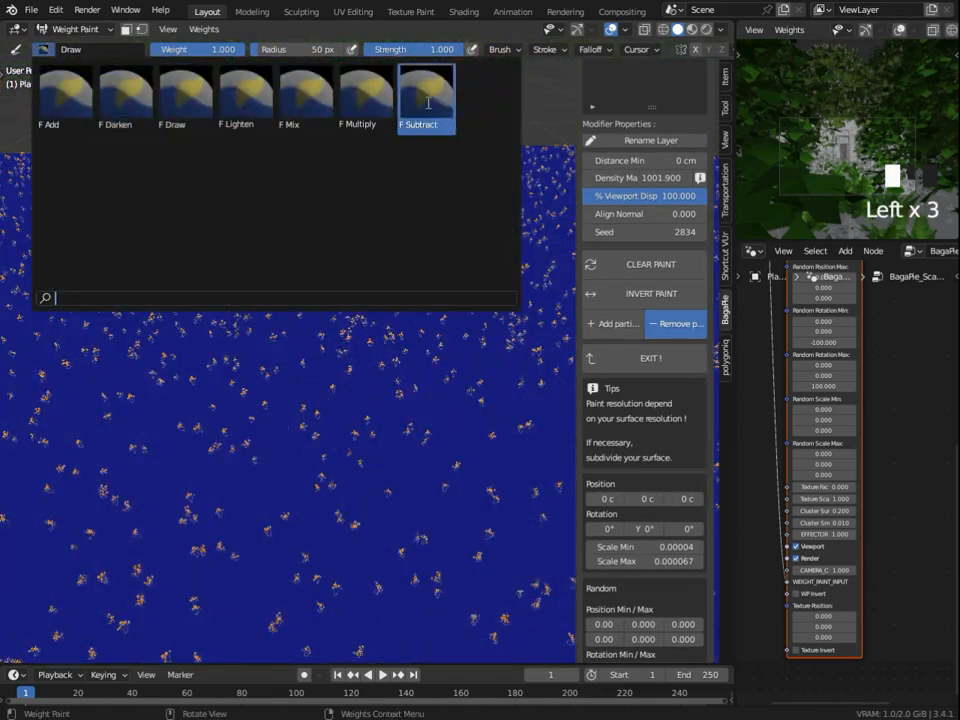
{"action": "left_click", "coordinate": [422, 88]}
{"action": "left_click", "coordinate": [42, 50]}
{"action": "left_click", "coordinate": [60, 95]}
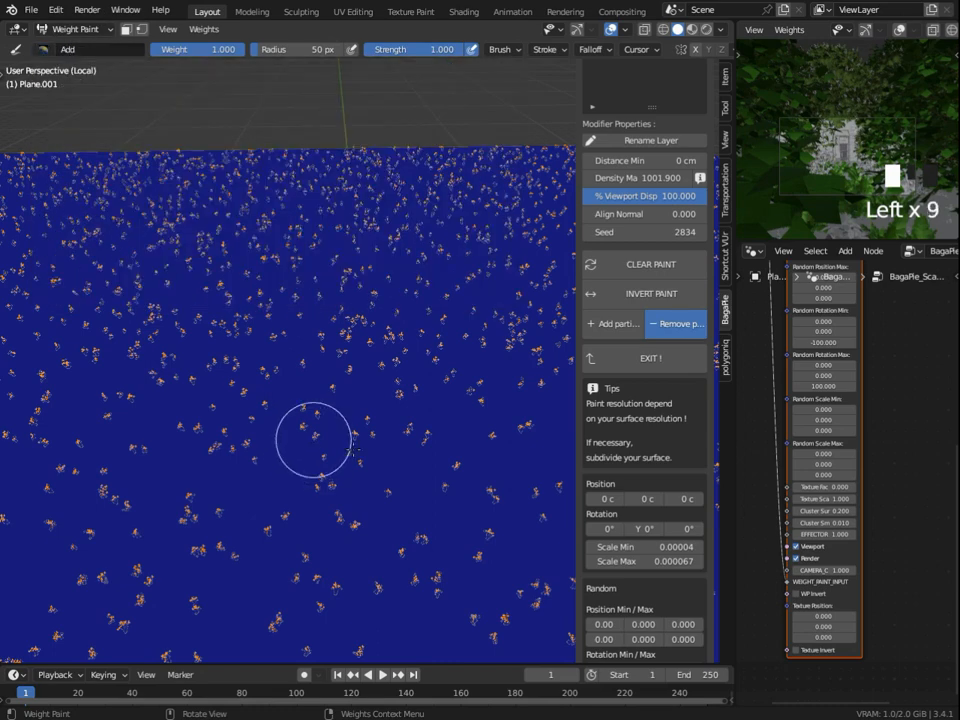
{"action": "scroll", "coordinate": [439, 447], "scroll_direction": "up", "scroll_amount": 3}
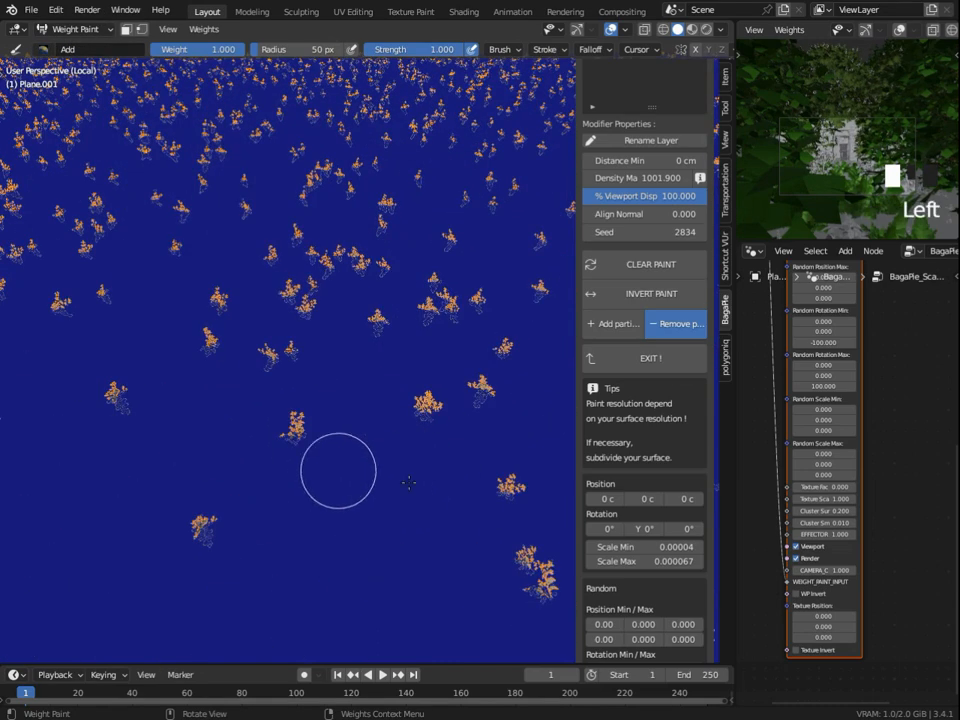
Exit scatter painting, subdivide the ground plane's mesh for finer paint resolution and return to Object Mode
{"action": "left_click", "coordinate": [648, 362]}
{"action": "scroll", "coordinate": [383, 378], "scroll_direction": "down", "scroll_amount": 4}
{"action": "key", "text": "Tab"}
{"action": "right_click", "coordinate": [388, 384]}
{"action": "left_click", "coordinate": [385, 385]}
{"action": "left_click", "coordinate": [30, 651]}
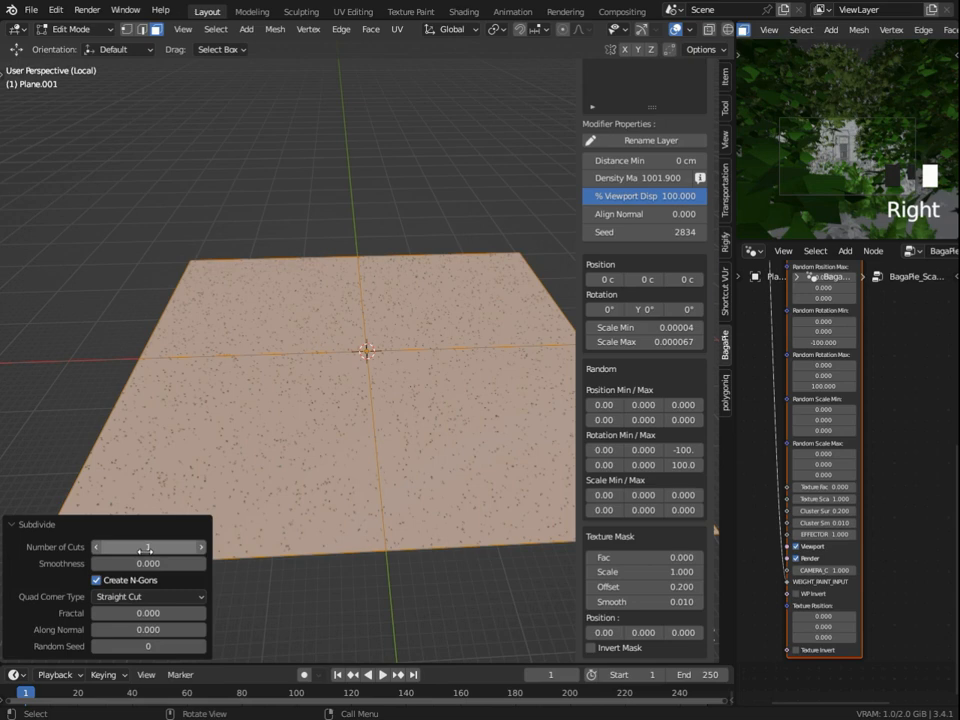
{"action": "key", "text": "Return"}
{"action": "left_click", "coordinate": [30, 525]}
{"action": "key", "text": "Tab"}
{"action": "scroll", "coordinate": [379, 420], "scroll_direction": "up", "scroll_amount": 4}
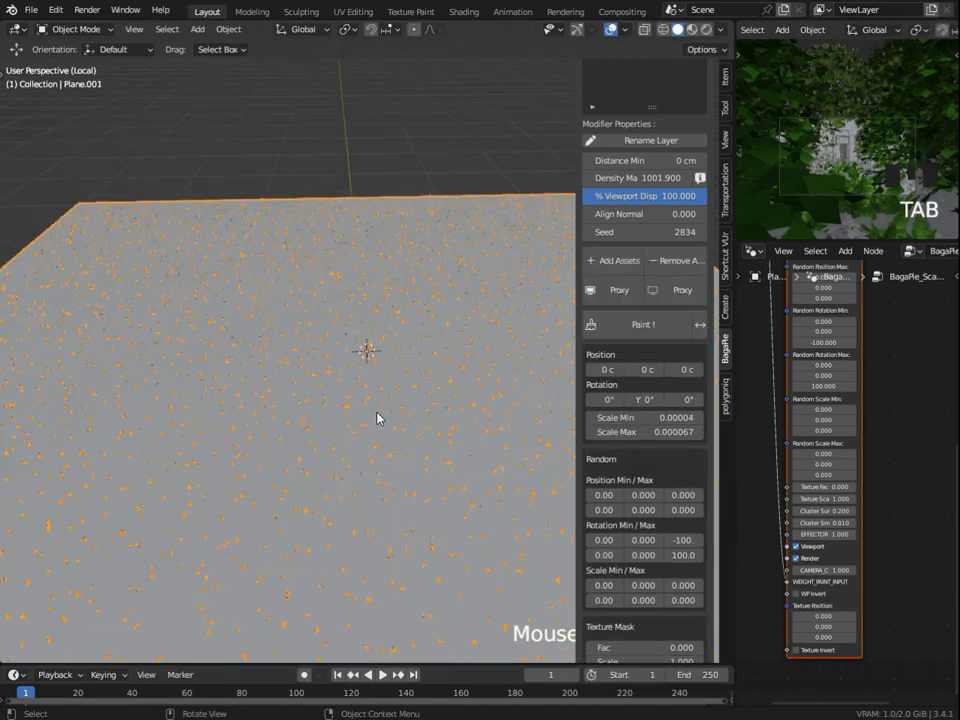
Try painting the BagaPie scatter mask with several strokes across the subdivided ground plane
{"action": "left_click", "coordinate": [646, 324]}
{"action": "left_click_drag", "start_coordinate": [452, 412], "coordinate": [407, 424]}
{"action": "scroll", "coordinate": [407, 424], "scroll_direction": "up", "scroll_amount": 3}
{"action": "scroll", "coordinate": [422, 521], "scroll_direction": "down", "scroll_amount": 1}
{"action": "mouse_move", "coordinate": [405, 480]}
{"action": "left_mouse_down"}
{"action": "mouse_move", "coordinate": [281, 512]}
{"action": "mouse_move", "coordinate": [328, 530]}
{"action": "left_mouse_up"}
{"action": "scroll", "coordinate": [328, 530], "scroll_direction": "down", "scroll_amount": 2}
{"action": "mouse_move", "coordinate": [350, 385]}
{"action": "left_mouse_down"}
{"action": "mouse_move", "coordinate": [375, 392]}
{"action": "mouse_move", "coordinate": [360, 456]}
{"action": "mouse_move", "coordinate": [333, 467]}
{"action": "left_mouse_up"}
{"action": "scroll", "coordinate": [440, 547], "scroll_direction": "up", "scroll_amount": 4}
{"action": "mouse_move", "coordinate": [388, 497]}
{"action": "left_mouse_down"}
{"action": "mouse_move", "coordinate": [264, 521]}
{"action": "mouse_move", "coordinate": [270, 446]}
{"action": "mouse_move", "coordinate": [368, 449]}
{"action": "left_mouse_up"}
{"action": "scroll", "coordinate": [360, 506], "scroll_direction": "down", "scroll_amount": 2}
Undo the test paint strokes on the ground plane and leave scatter painting for Object Mode
{"action": "key", "text": "ctrl+z"}
{"action": "key", "text": "ctrl+z"}
{"action": "key", "text": "ctrl+z"}
{"action": "key", "text": "ctrl+z"}
{"action": "key", "text": "ctrl+z"}
{"action": "key", "text": "ctrl+z"}
{"action": "key", "text": "ctrl+z"}
{"action": "key", "text": "ctrl+z"}
{"action": "scroll", "coordinate": [380, 430], "scroll_direction": "down", "scroll_amount": 3}
{"action": "key", "text": "ctrl+z"}
{"action": "key", "text": "ctrl+z"}
{"action": "key", "text": "ctrl+z"}
{"action": "key", "text": "Tab"}
{"action": "left_click", "coordinate": [625, 326]}
{"action": "left_click", "coordinate": [648, 359]}
{"action": "key", "text": "Tab"}
{"action": "key", "text": "Tab"}
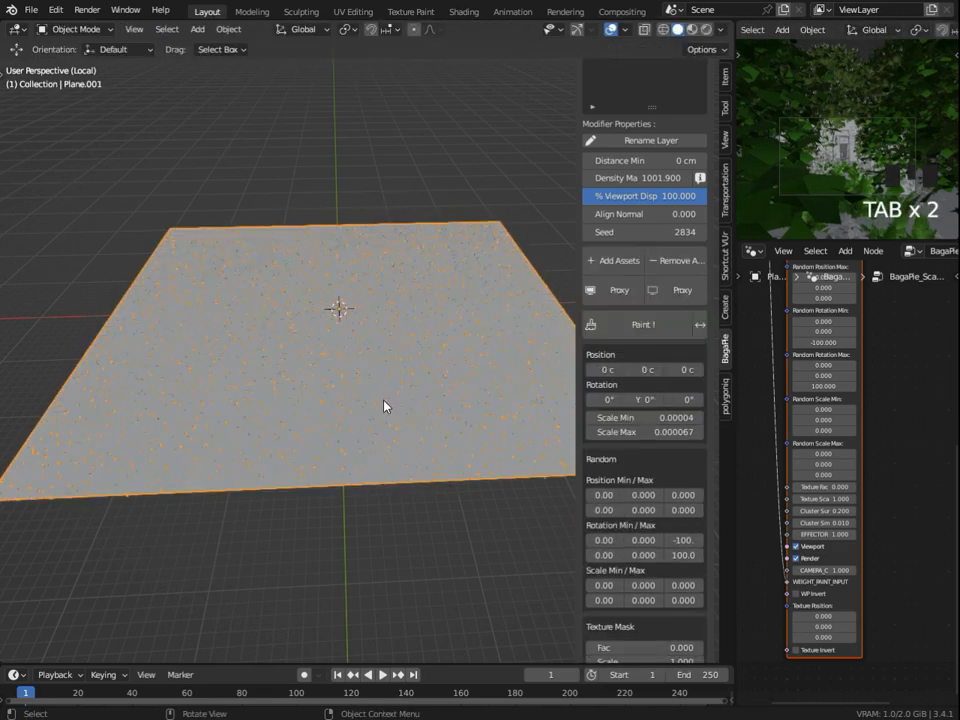
Restart scatter painting on the ground plane by switching back through Object Mode
{"action": "left_click", "coordinate": [645, 324]}
{"action": "middle_click_drag", "start_coordinate": [433, 341], "coordinate": [455, 385]}
{"action": "scroll", "coordinate": [477, 148], "scroll_direction": "up", "scroll_amount": 1}
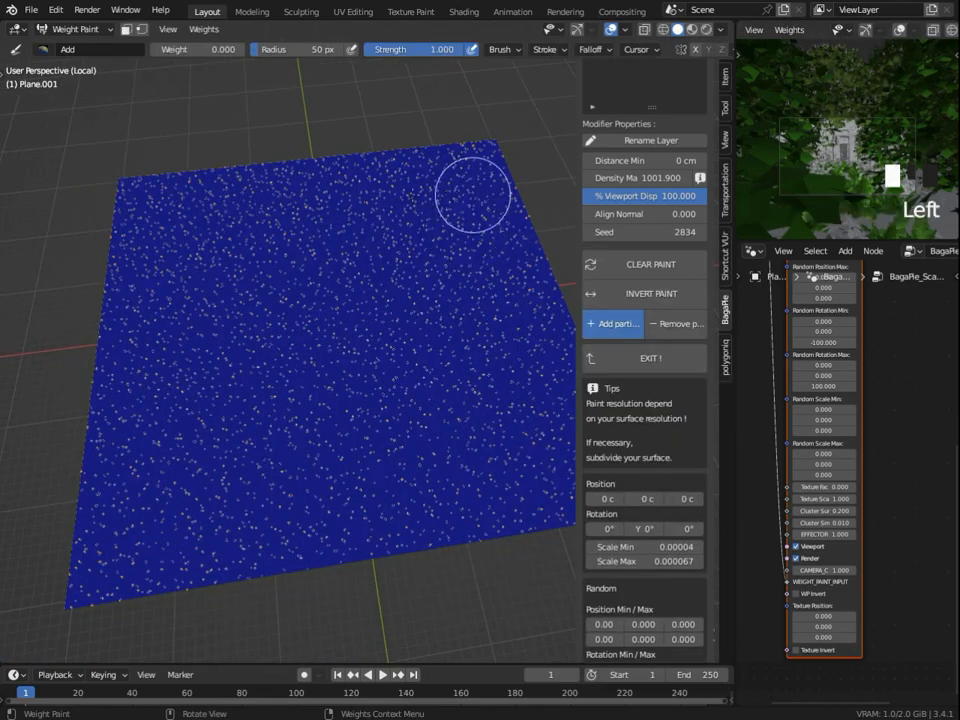
{"action": "scroll", "coordinate": [456, 165], "scroll_direction": "down", "scroll_amount": 4}
{"action": "scroll", "coordinate": [434, 390], "scroll_direction": "down", "scroll_amount": 2}
{"action": "key", "text": "Tab"}
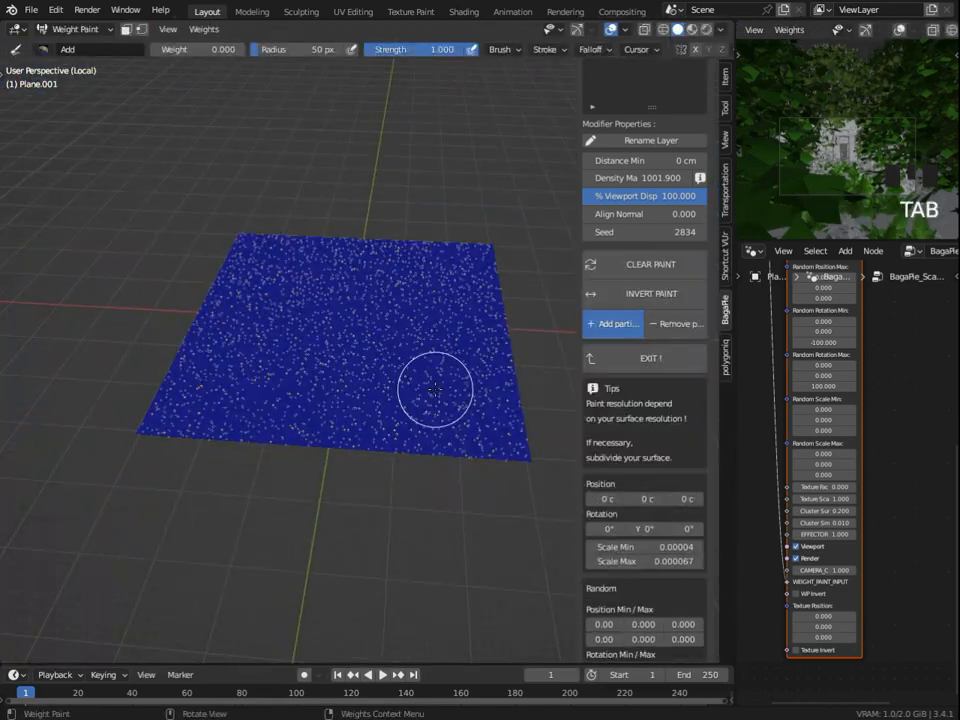
{"action": "left_click", "coordinate": [72, 32]}
{"action": "left_click", "coordinate": [82, 43]}
{"action": "left_click", "coordinate": [634, 326]}
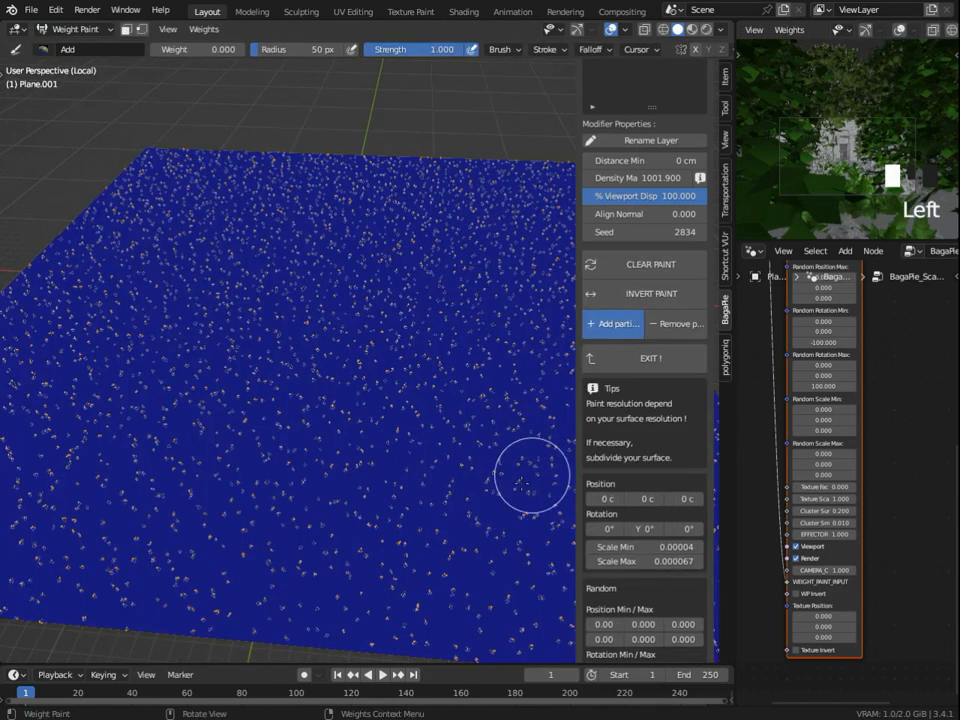
{"action": "middle_click_drag", "start_coordinate": [529, 471], "coordinate": [363, 511], "text": "shift"}
Try the Subtract and Add weight brushes on the scatter layer and exit scatter painting
{"action": "left_click", "coordinate": [45, 57]}
{"action": "left_click", "coordinate": [422, 90]}
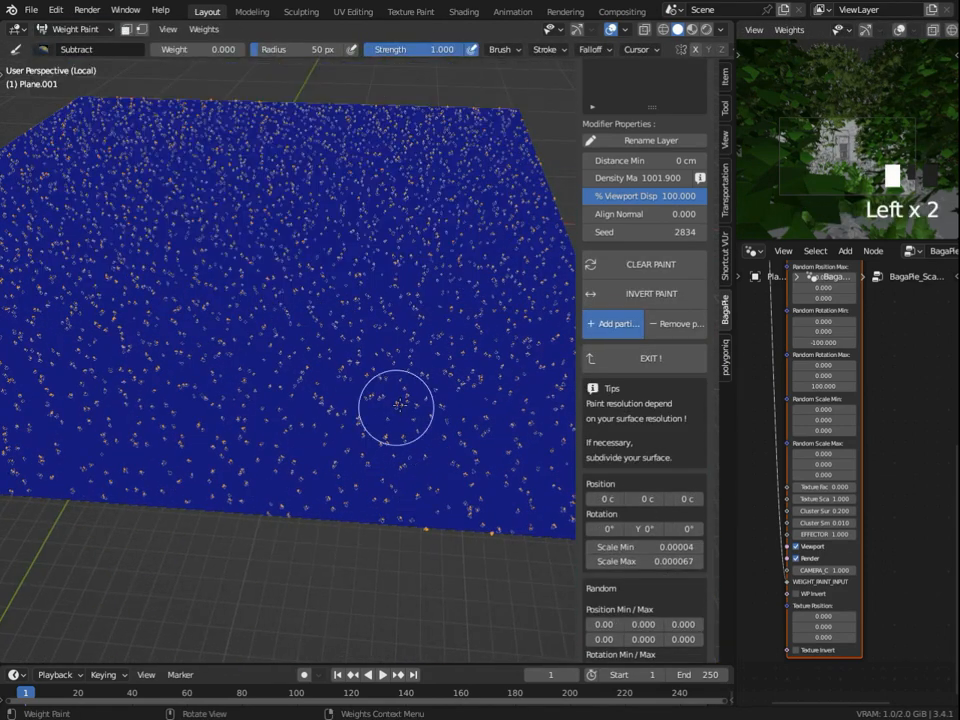
{"action": "scroll", "coordinate": [418, 407], "scroll_direction": "up", "scroll_amount": 3}
{"action": "scroll", "coordinate": [420, 405], "scroll_direction": "down", "scroll_amount": 2}
{"action": "left_click", "coordinate": [48, 50]}
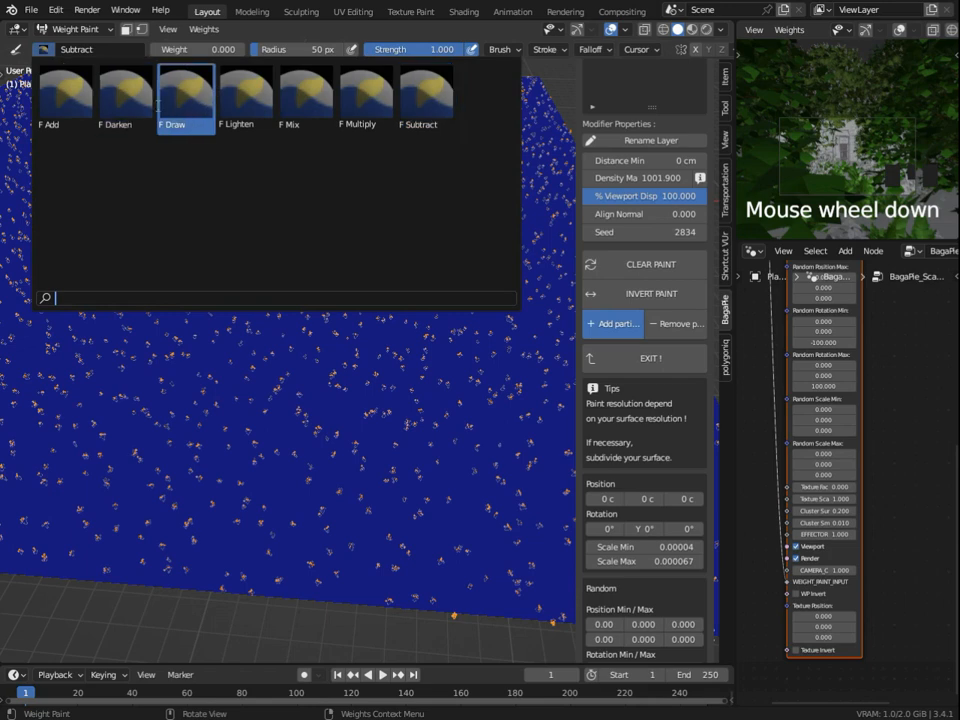
{"action": "left_click", "coordinate": [43, 96]}
{"action": "scroll", "coordinate": [229, 343], "scroll_direction": "up", "scroll_amount": 4}
{"action": "scroll", "coordinate": [313, 381], "scroll_direction": "down", "scroll_amount": 4}
{"action": "left_click", "coordinate": [645, 358]}
{"action": "scroll", "coordinate": [643, 367], "scroll_direction": "down", "scroll_amount": 3}
{"action": "scroll", "coordinate": [387, 360], "scroll_direction": "down", "scroll_amount": 4}
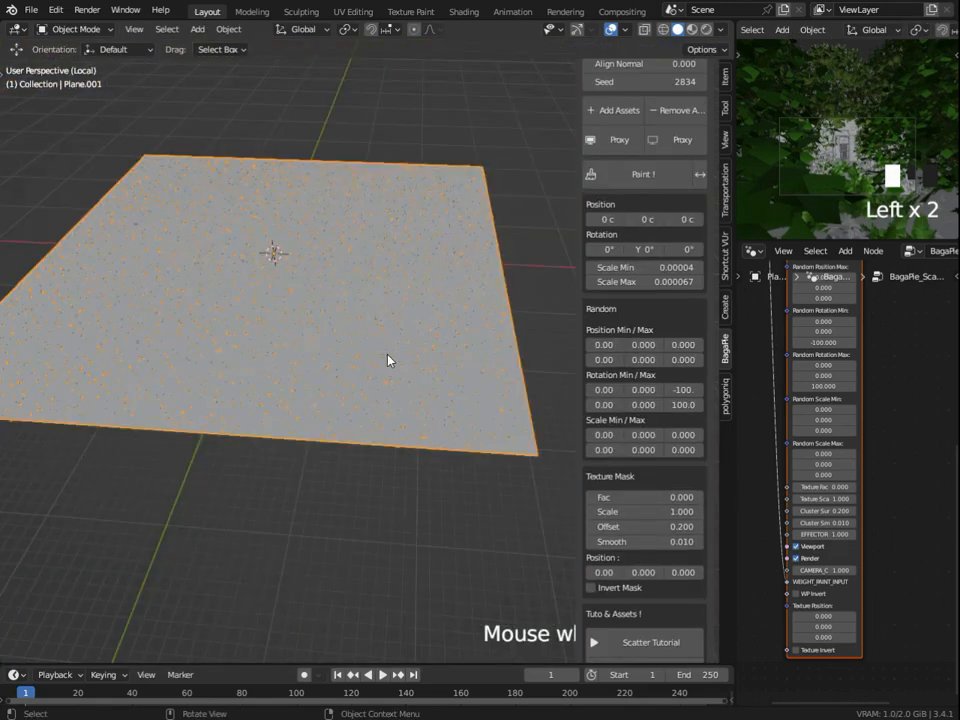
Select the ground plane's whole mesh, unwrap its UVs and return to Object Mode
{"action": "key", "text": "Tab"}
{"action": "key", "text": "a"}
{"action": "key", "text": "u"}
{"action": "left_click", "coordinate": [390, 362]}
{"action": "key", "text": "Tab"}
{"action": "scroll", "coordinate": [545, 326], "scroll_direction": "up", "scroll_amount": 1}
Try painting the unwrapped ground plane's scatter layer with the Add brush and exit scatter painting
{"action": "left_click", "coordinate": [634, 201]}
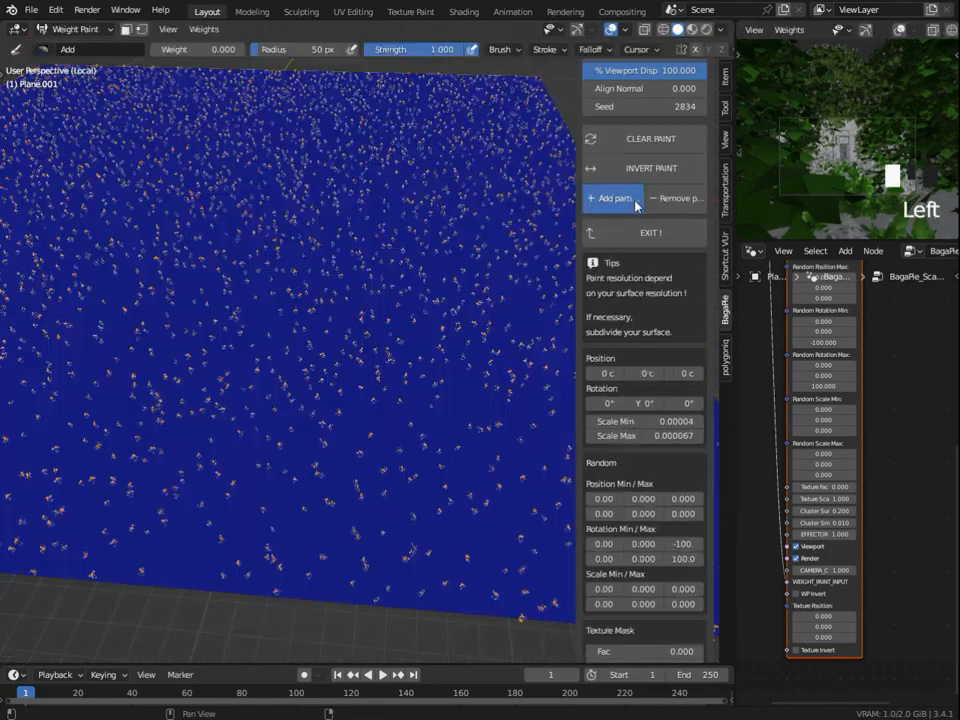
{"action": "left_click", "coordinate": [42, 49]}
{"action": "scroll", "coordinate": [284, 349], "scroll_direction": "up", "scroll_amount": 3}
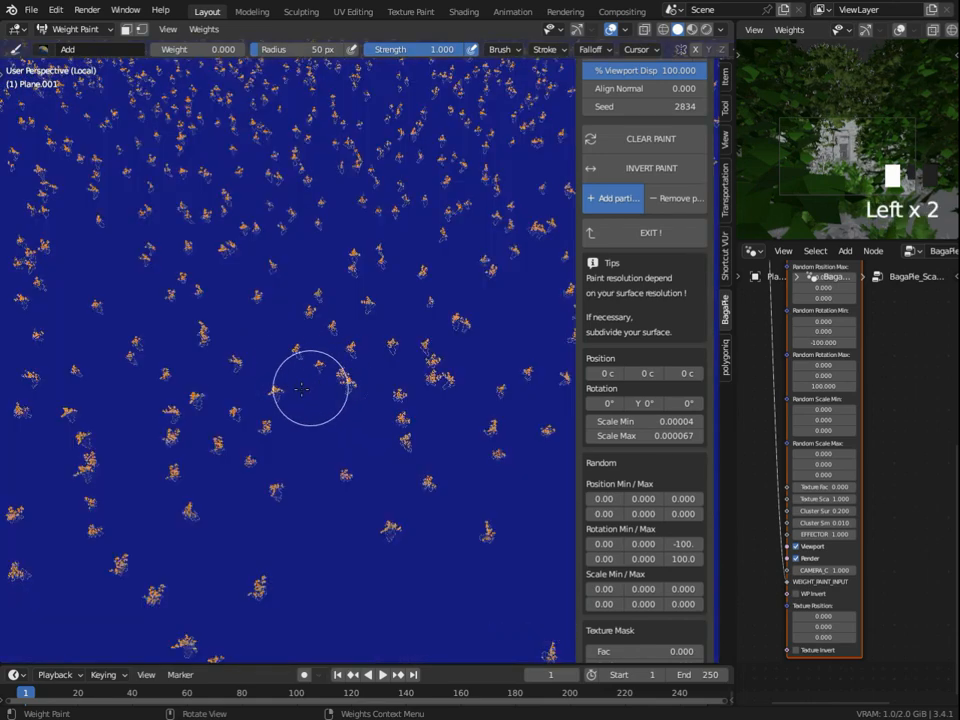
{"action": "scroll", "coordinate": [318, 387], "scroll_direction": "down", "scroll_amount": 3}
{"action": "left_click", "coordinate": [671, 232]}
Invert the scatter layer's paint mask and start painting in particle adding mode
{"action": "scroll", "coordinate": [673, 370], "scroll_direction": "up", "scroll_amount": 5}
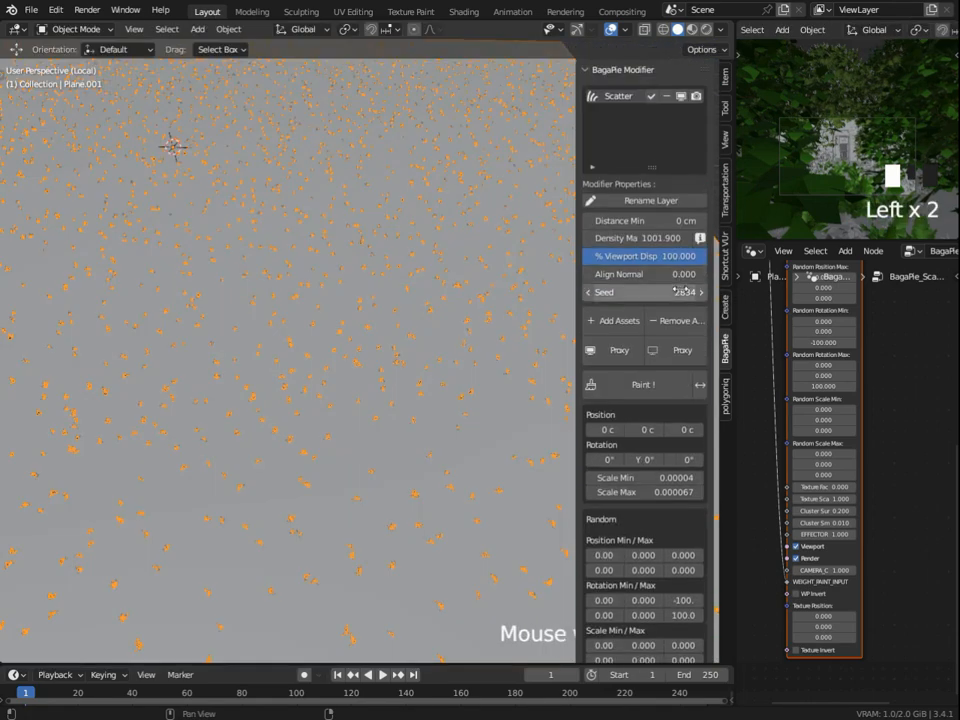
{"action": "left_click", "coordinate": [702, 334]}
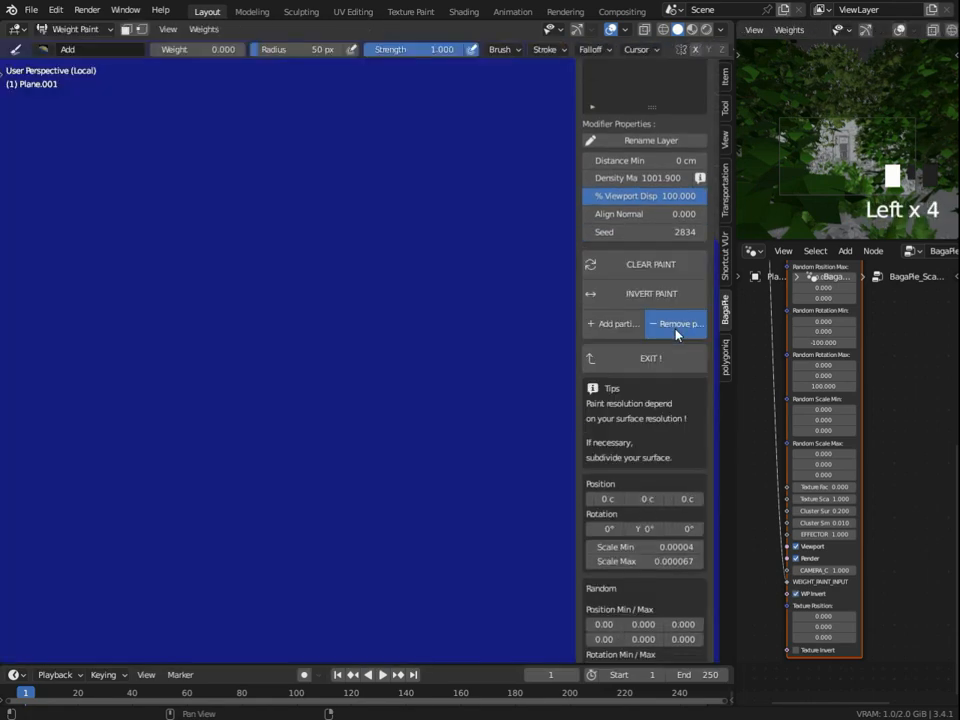
{"action": "left_click", "coordinate": [614, 323]}
Try painting two patches of particles on the ground plane and undo the strokes
{"action": "left_click", "coordinate": [370, 328]}
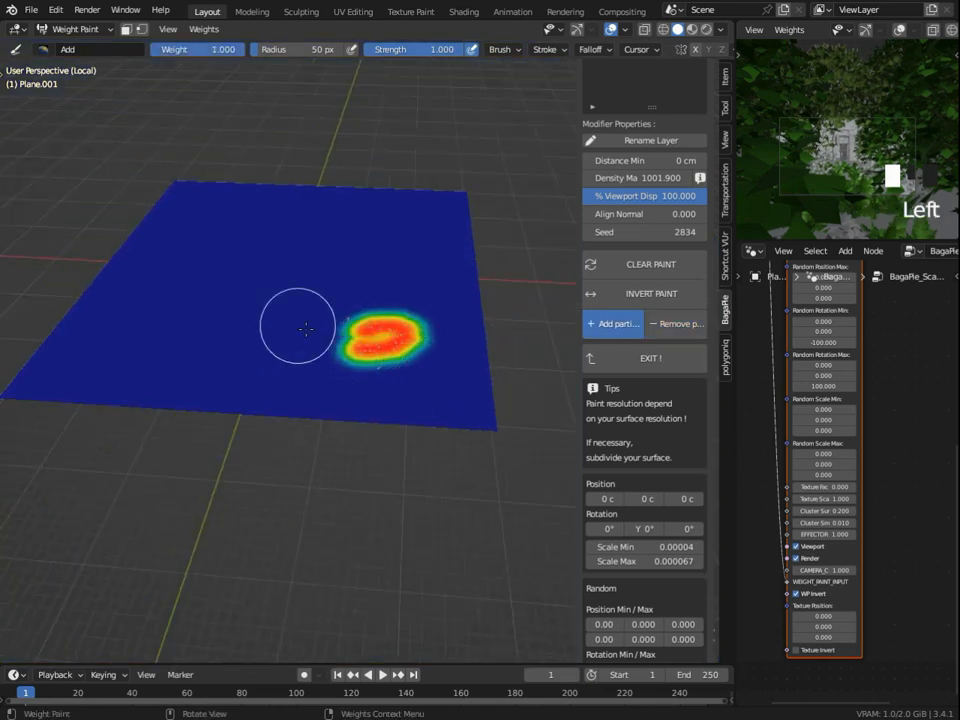
{"action": "scroll", "coordinate": [306, 329], "scroll_direction": "up", "scroll_amount": 2}
{"action": "middle_click_drag", "start_coordinate": [302, 298], "coordinate": [350, 370]}
{"action": "mouse_move", "coordinate": [213, 262]}
{"action": "left_mouse_down"}
{"action": "mouse_move", "coordinate": [188, 266]}
{"action": "mouse_move", "coordinate": [226, 258]}
{"action": "left_mouse_up"}
{"action": "scroll", "coordinate": [221, 302], "scroll_direction": "up", "scroll_amount": 2}
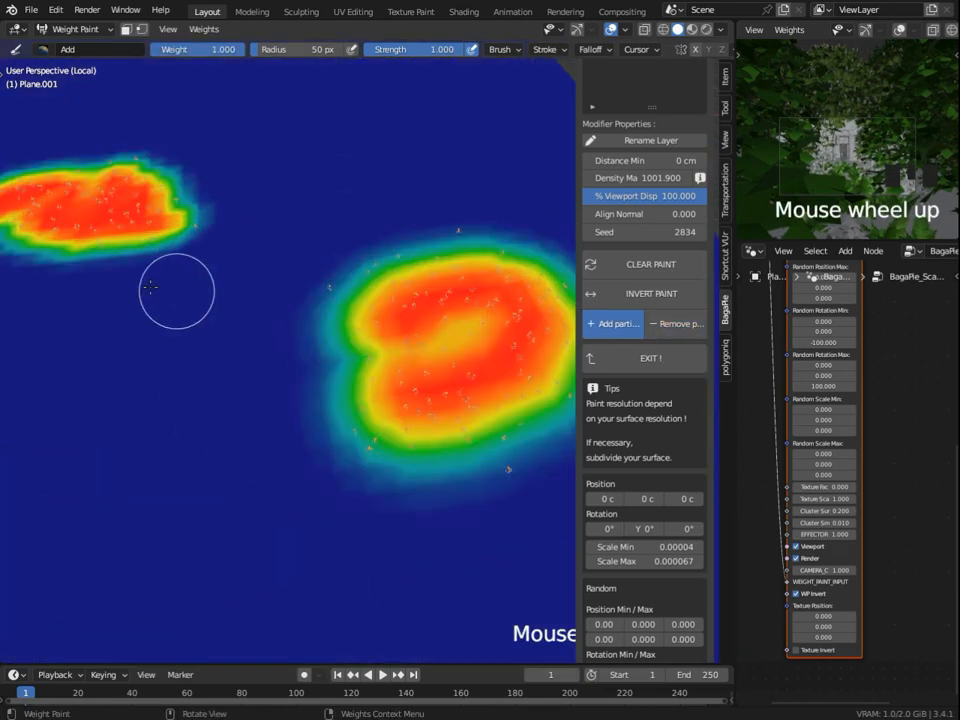
{"action": "key", "text": "ctrl+z"}
{"action": "key", "text": "ctrl+z"}
{"action": "key", "text": "ctrl+z"}
{"action": "key", "text": "Tab"}
{"action": "key", "text": "Tab"}
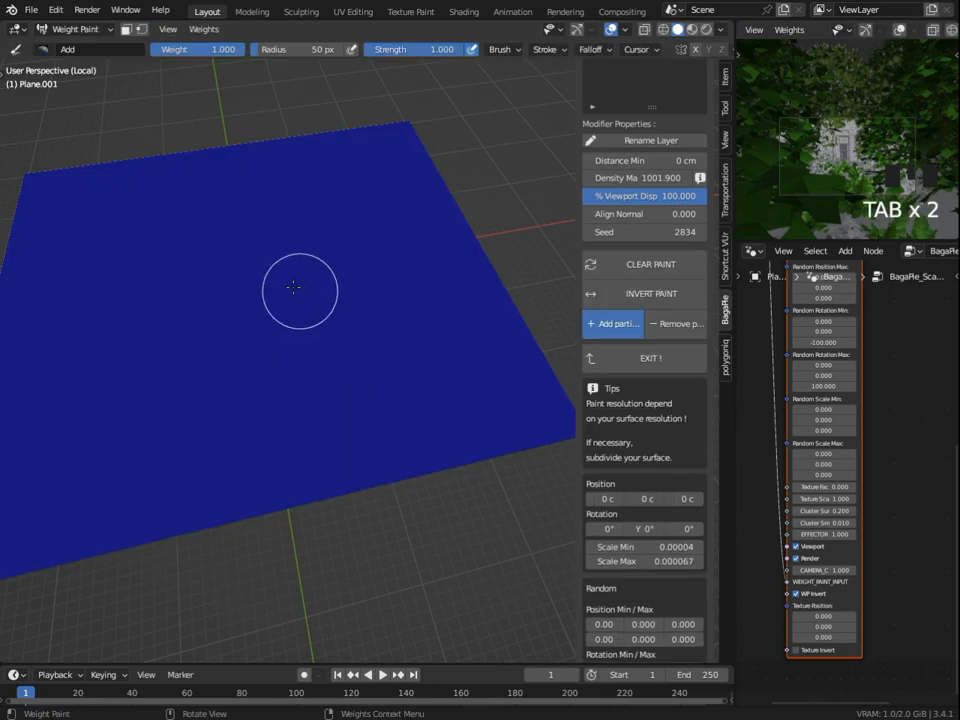
Return the ground plane to Object Mode and leave local view to show the full scene
{"action": "middle_click_drag", "start_coordinate": [300, 289], "coordinate": [273, 272]}
{"action": "left_click", "coordinate": [76, 29]}
{"action": "left_click", "coordinate": [76, 50]}
{"action": "key", "text": "slash"}
Try hiding the trees in front of the gate one by one and unhide everything again
{"action": "left_click", "coordinate": [403, 199]}
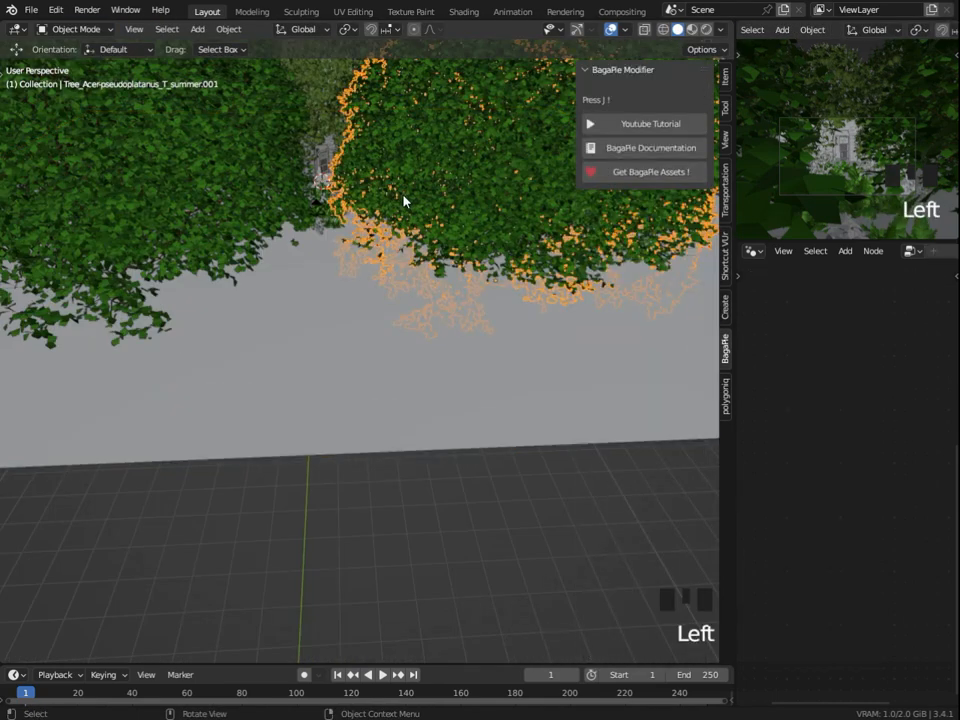
{"action": "key", "text": "h"}
{"action": "left_click", "coordinate": [305, 200]}
{"action": "key", "text": "h"}
{"action": "left_click", "coordinate": [335, 204]}
{"action": "middle_click_drag", "start_coordinate": [338, 206], "coordinate": [360, 242]}
{"action": "left_click_drag", "start_coordinate": [360, 242], "coordinate": [350, 198]}
{"action": "key", "text": "h"}
{"action": "key", "text": "super+x"}
{"action": "key", "text": "super"}
{"action": "key", "text": "ctrl+x"}
{"action": "key", "text": "alt+h"}
{"action": "key", "text": "super"}
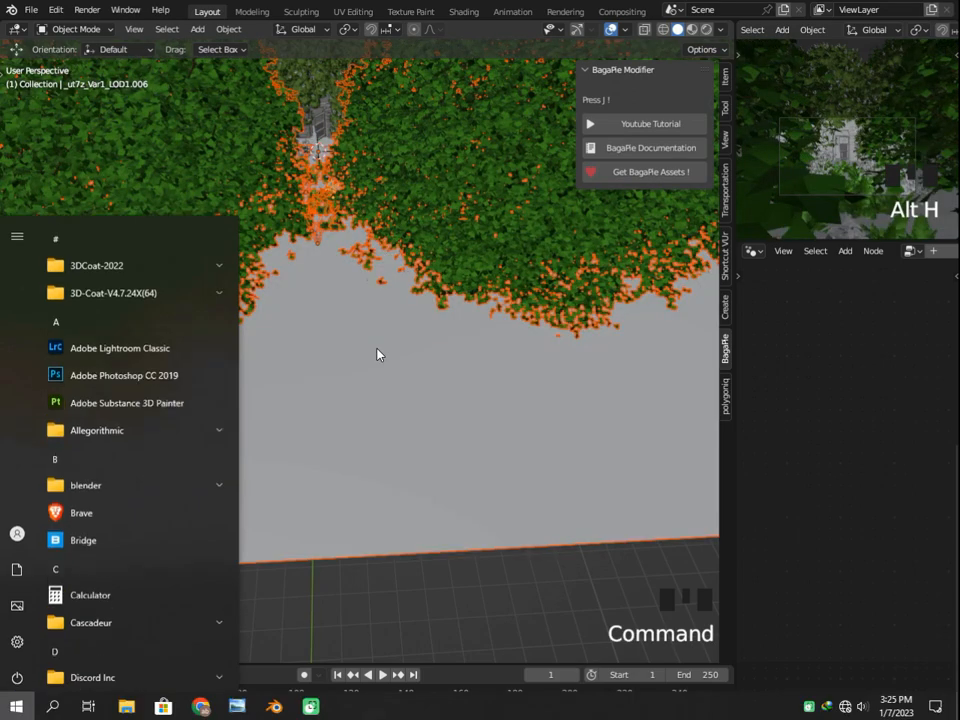
Hide the foreground tree and the ferns and plants along the path to expose the ground before the gate
{"action": "left_click", "coordinate": [372, 345]}
{"action": "left_click", "coordinate": [456, 259]}
{"action": "key", "text": "h"}
{"action": "left_click_drag", "start_coordinate": [256, 305], "coordinate": [381, 371]}
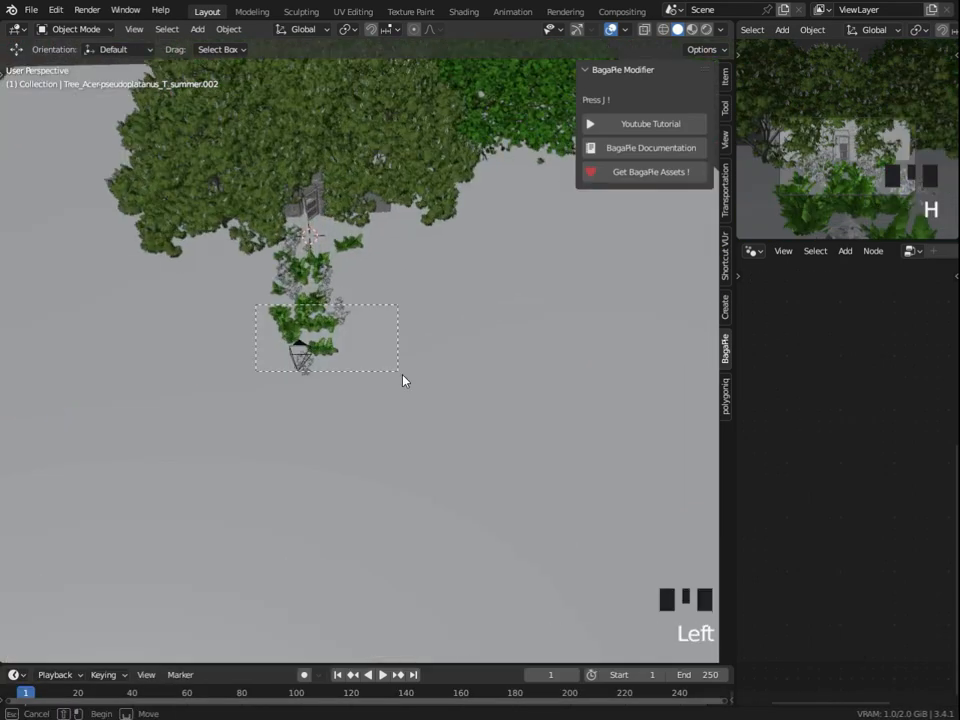
{"action": "key", "text": "h"}
{"action": "left_click_drag", "start_coordinate": [247, 255], "coordinate": [315, 302]}
Paint scatter particles over a wide, roughly square ground area in front of the stone gate with the Add brush
{"action": "left_click", "coordinate": [373, 343]}
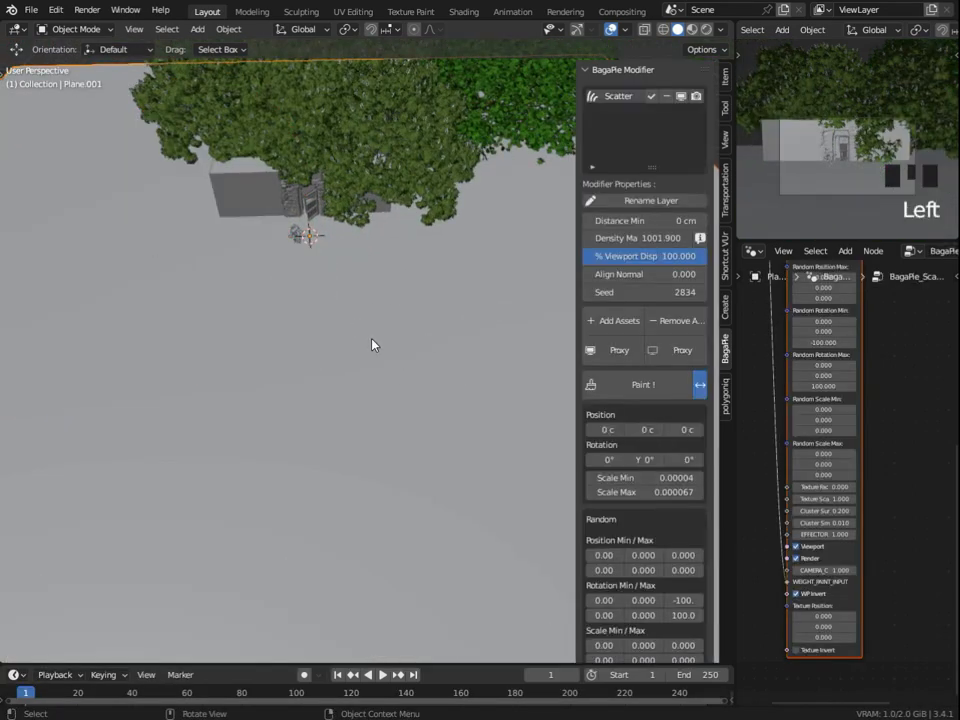
{"action": "left_click", "coordinate": [636, 390]}
{"action": "left_click_drag", "start_coordinate": [339, 249], "coordinate": [332, 325]}
{"action": "scroll", "coordinate": [332, 325], "scroll_direction": "up", "scroll_amount": 3}
{"action": "mouse_move", "coordinate": [285, 185]}
{"action": "left_mouse_down"}
{"action": "mouse_move", "coordinate": [362, 156]}
{"action": "mouse_move", "coordinate": [291, 287]}
{"action": "mouse_move", "coordinate": [244, 199]}
{"action": "left_mouse_up"}
{"action": "mouse_move", "coordinate": [150, 158]}
{"action": "left_mouse_down"}
{"action": "mouse_move", "coordinate": [218, 163]}
{"action": "mouse_move", "coordinate": [94, 221]}
{"action": "mouse_move", "coordinate": [158, 195]}
{"action": "mouse_move", "coordinate": [274, 176]}
{"action": "mouse_move", "coordinate": [270, 340]}
{"action": "left_mouse_up"}
{"action": "scroll", "coordinate": [270, 341], "scroll_direction": "down", "scroll_amount": 2}
{"action": "mouse_move", "coordinate": [380, 358]}
{"action": "left_mouse_down"}
{"action": "mouse_move", "coordinate": [270, 347]}
{"action": "mouse_move", "coordinate": [156, 286]}
{"action": "left_mouse_up"}
{"action": "left_click", "coordinate": [135, 250]}
{"action": "mouse_move", "coordinate": [110, 220]}
{"action": "left_mouse_down"}
{"action": "mouse_move", "coordinate": [116, 214]}
{"action": "mouse_move", "coordinate": [96, 334]}
{"action": "mouse_move", "coordinate": [390, 325]}
{"action": "left_mouse_up"}
{"action": "mouse_move", "coordinate": [390, 290]}
{"action": "left_mouse_down"}
{"action": "mouse_move", "coordinate": [393, 333]}
{"action": "mouse_move", "coordinate": [280, 165]}
{"action": "mouse_move", "coordinate": [150, 343]}
{"action": "mouse_move", "coordinate": [154, 321]}
{"action": "mouse_move", "coordinate": [178, 413]}
{"action": "mouse_move", "coordinate": [437, 317]}
{"action": "mouse_move", "coordinate": [257, 471]}
{"action": "left_mouse_up"}
{"action": "scroll", "coordinate": [270, 455], "scroll_direction": "down", "scroll_amount": 2}
{"action": "mouse_move", "coordinate": [285, 431]}
{"action": "left_mouse_down"}
{"action": "mouse_move", "coordinate": [236, 424]}
{"action": "mouse_move", "coordinate": [160, 376]}
{"action": "left_mouse_up"}
{"action": "mouse_move", "coordinate": [158, 392]}
{"action": "left_mouse_down"}
{"action": "mouse_move", "coordinate": [450, 446]}
{"action": "mouse_move", "coordinate": [420, 376]}
{"action": "left_mouse_up"}
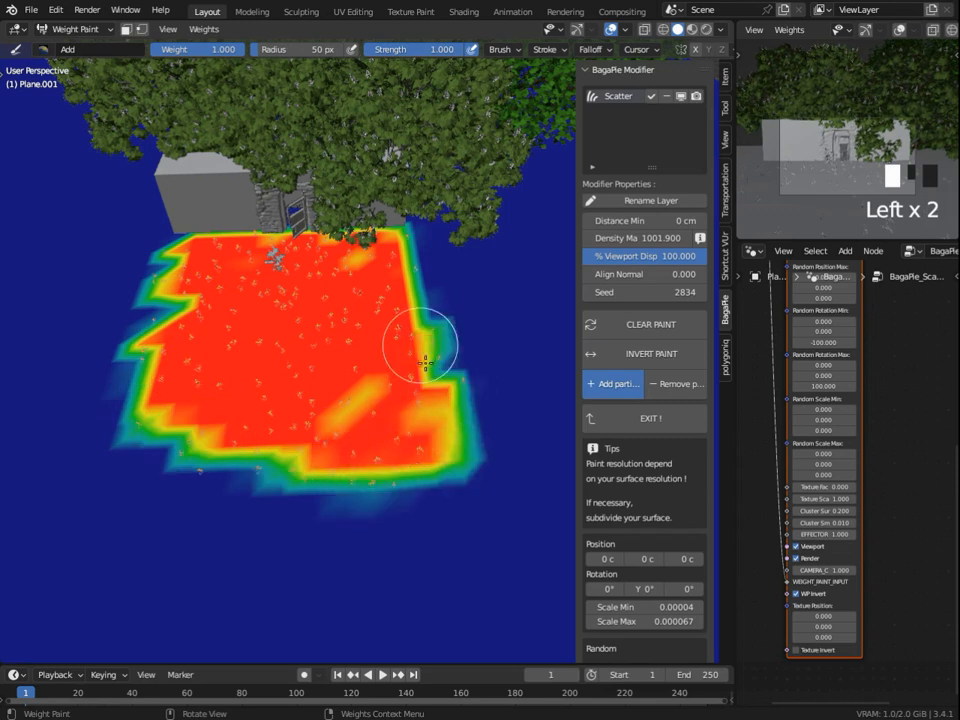
{"action": "mouse_move", "coordinate": [193, 238]}
{"action": "left_mouse_down"}
{"action": "mouse_move", "coordinate": [279, 456]}
{"action": "mouse_move", "coordinate": [289, 529]}
{"action": "mouse_move", "coordinate": [369, 510]}
{"action": "mouse_move", "coordinate": [457, 345]}
{"action": "mouse_move", "coordinate": [165, 259]}
{"action": "mouse_move", "coordinate": [140, 440]}
{"action": "left_mouse_up"}
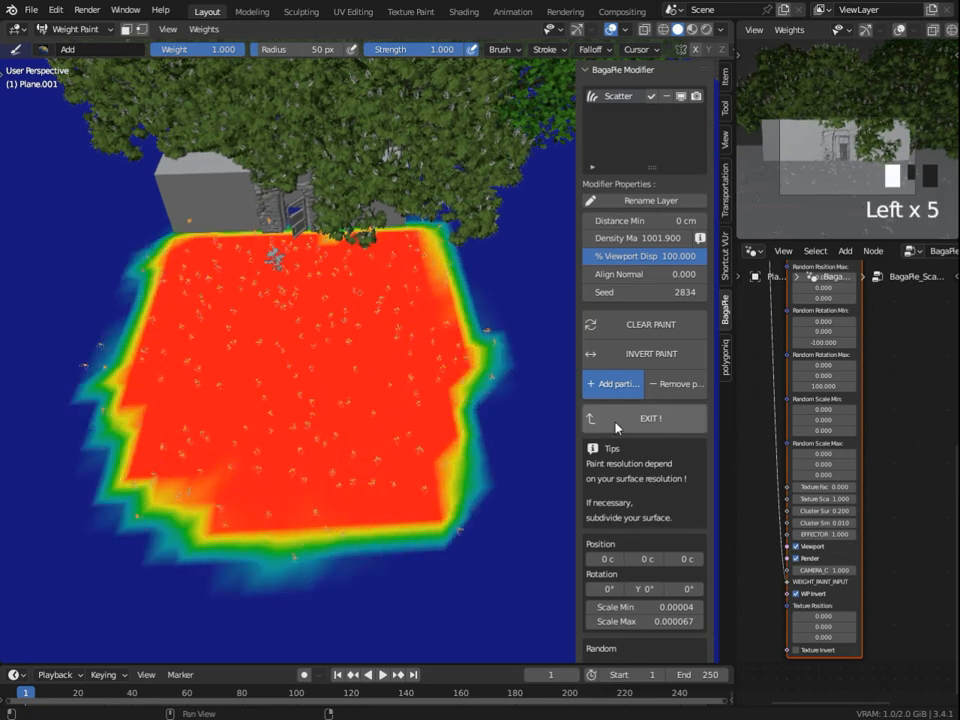
Invert the scatter paint, flip it back to the painted area and exit scatter painting
{"action": "left_click", "coordinate": [655, 356]}
{"action": "left_click", "coordinate": [656, 357]}
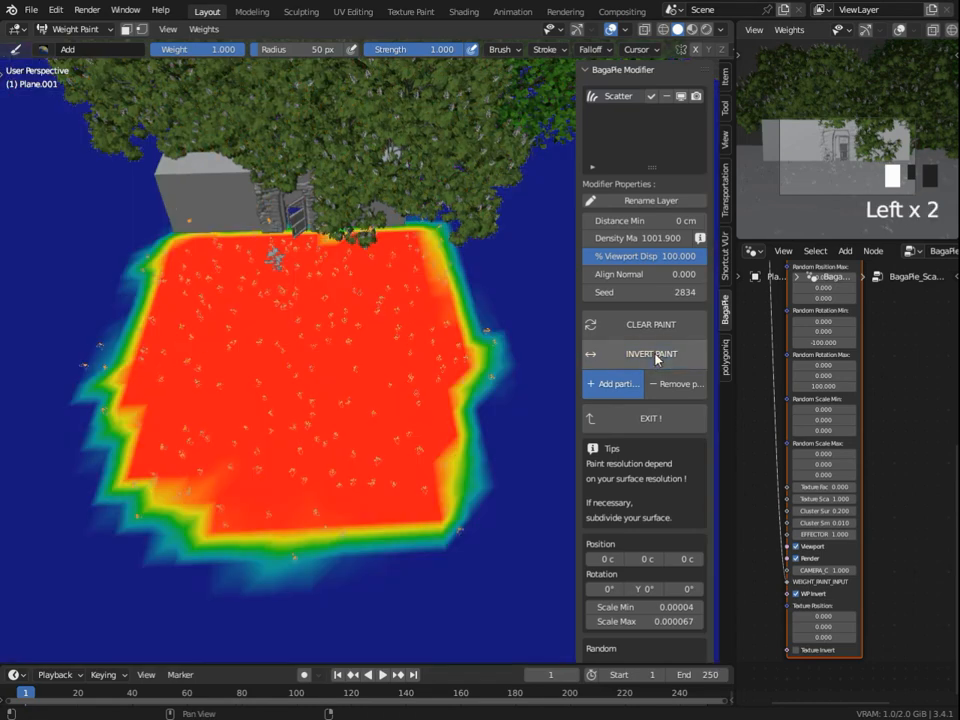
{"action": "left_click", "coordinate": [668, 420]}
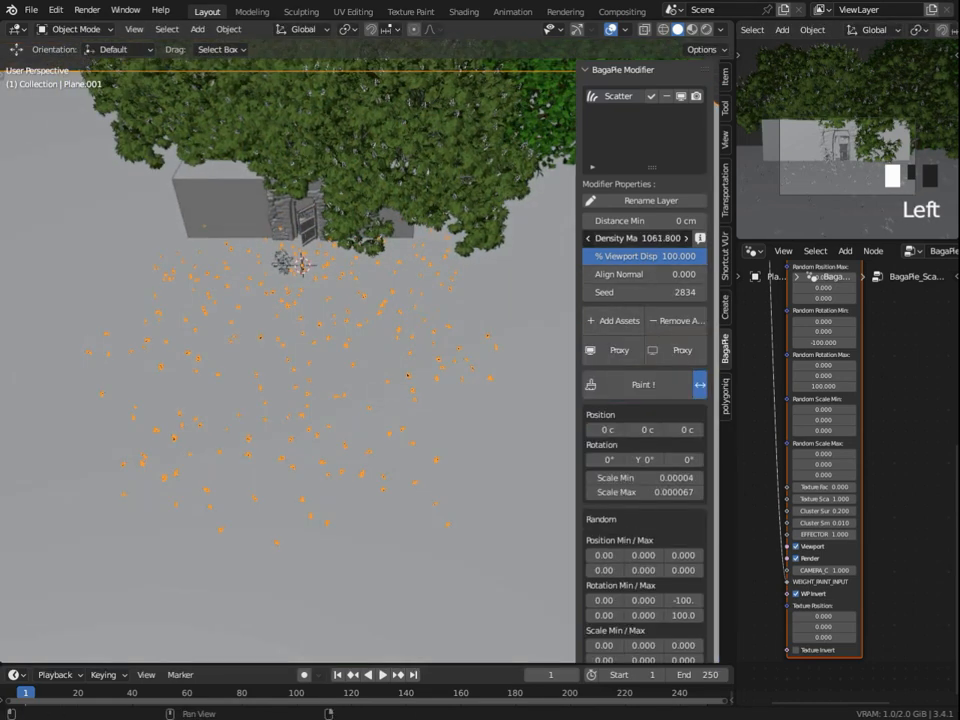
Raise the ground scatter layer's maximum density to 1494
{"action": "left_click_drag", "start_coordinate": [640, 238], "coordinate": [682, 238]}
{"action": "scroll", "coordinate": [199, 285], "scroll_direction": "up", "scroll_amount": 2}
{"action": "middle_click_drag", "start_coordinate": [199, 285], "coordinate": [232, 288]}
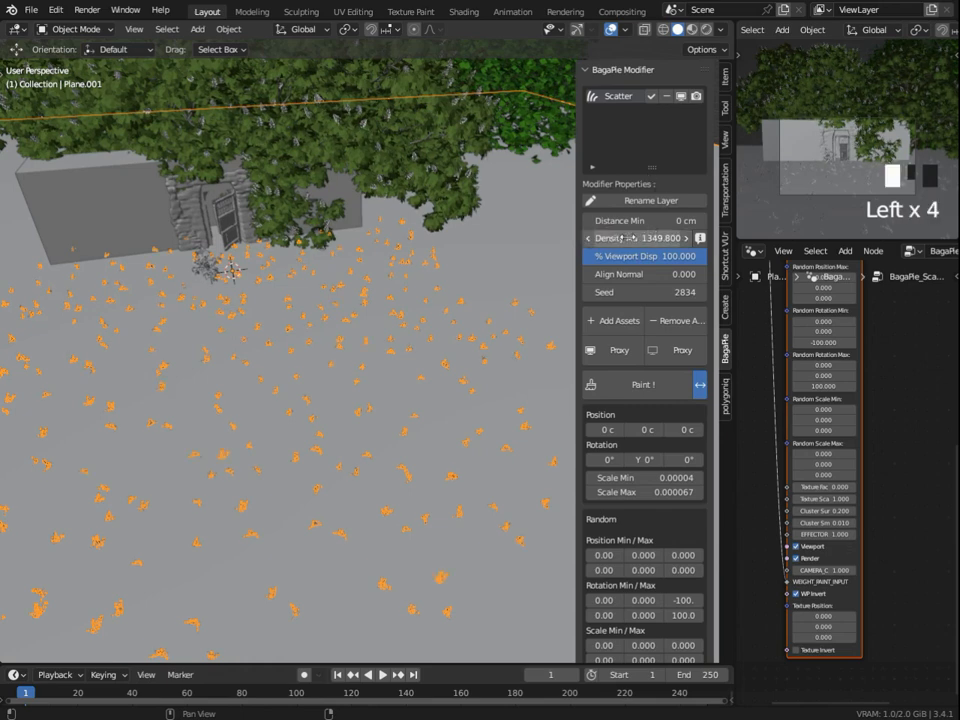
Look through the scene camera, show the viewport gizmos and unhide all hidden trees and plants
{"action": "key", "text": "KP_0"}
{"action": "scroll", "coordinate": [321, 354], "scroll_direction": "down", "scroll_amount": 2}
{"action": "scroll", "coordinate": [436, 279], "scroll_direction": "up", "scroll_amount": 1}
{"action": "left_click", "coordinate": [583, 30]}
{"action": "key", "text": "alt+h"}
{"action": "scroll", "coordinate": [397, 205], "scroll_direction": "up", "scroll_amount": 5}
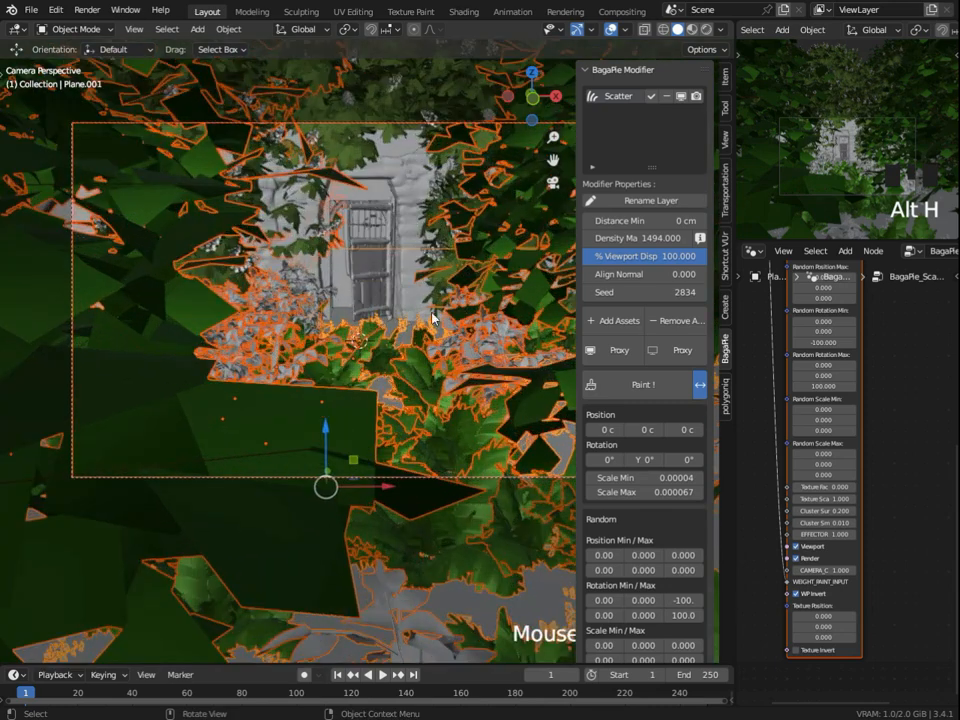
Preview the camera view in rendered shading with overlays, gizmos and the sidebar hidden
{"action": "left_click", "coordinate": [706, 30]}
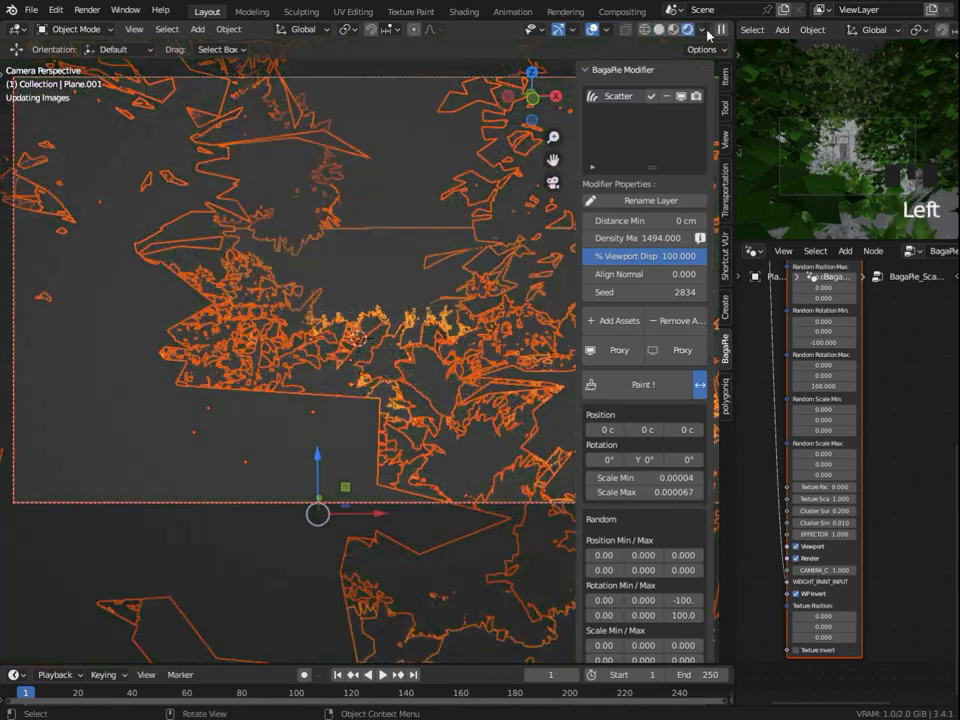
{"action": "left_click", "coordinate": [590, 30]}
{"action": "left_click", "coordinate": [557, 30]}
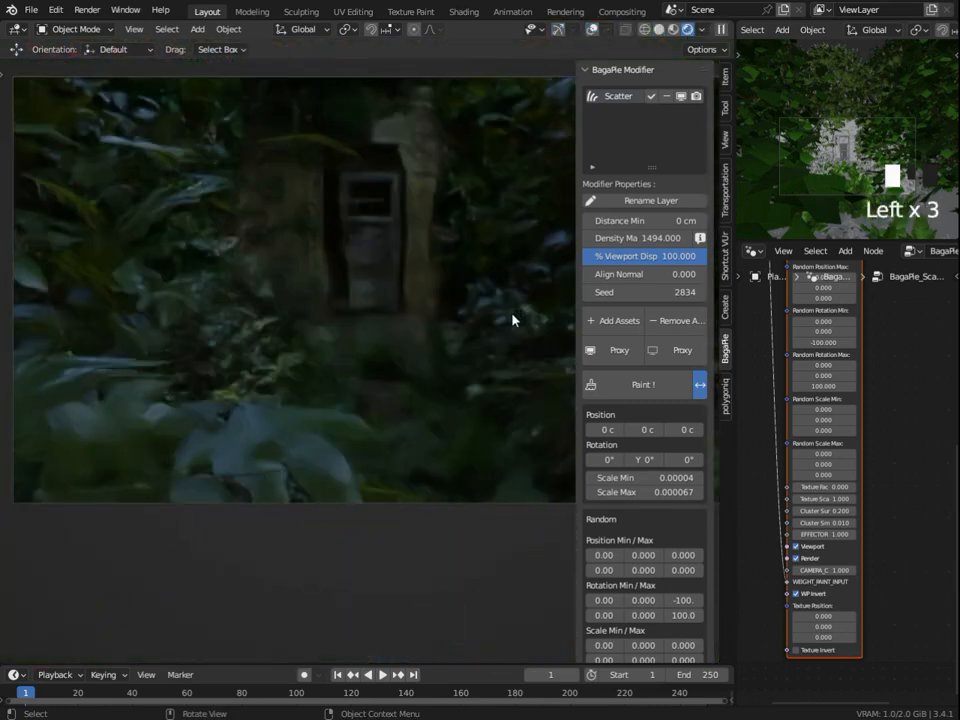
{"action": "scroll", "coordinate": [508, 324], "scroll_direction": "down", "scroll_amount": 1}
{"action": "key", "text": "n"}
Generate BagaPie ivy on the stone gate arch and preview it through the camera in rendered shading
{"action": "middle_click_drag", "start_coordinate": [456, 407], "coordinate": [494, 403]}
{"action": "scroll", "coordinate": [478, 431], "scroll_direction": "up", "scroll_amount": 5}
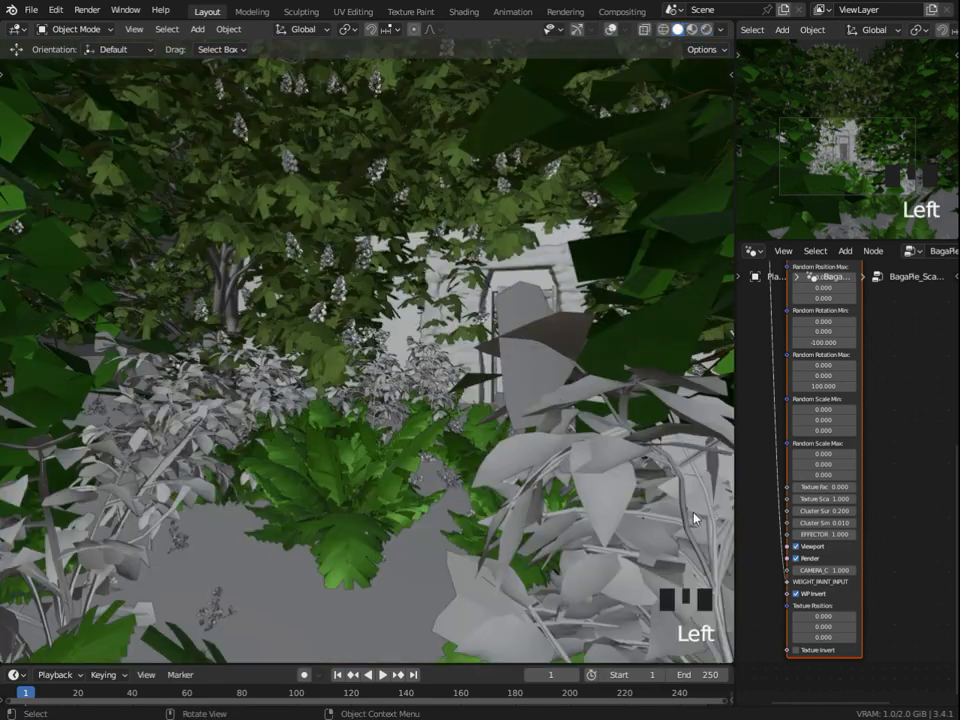
{"action": "scroll", "coordinate": [398, 347], "scroll_direction": "down", "scroll_amount": 3}
{"action": "left_click", "coordinate": [381, 193]}
{"action": "key", "text": "j"}
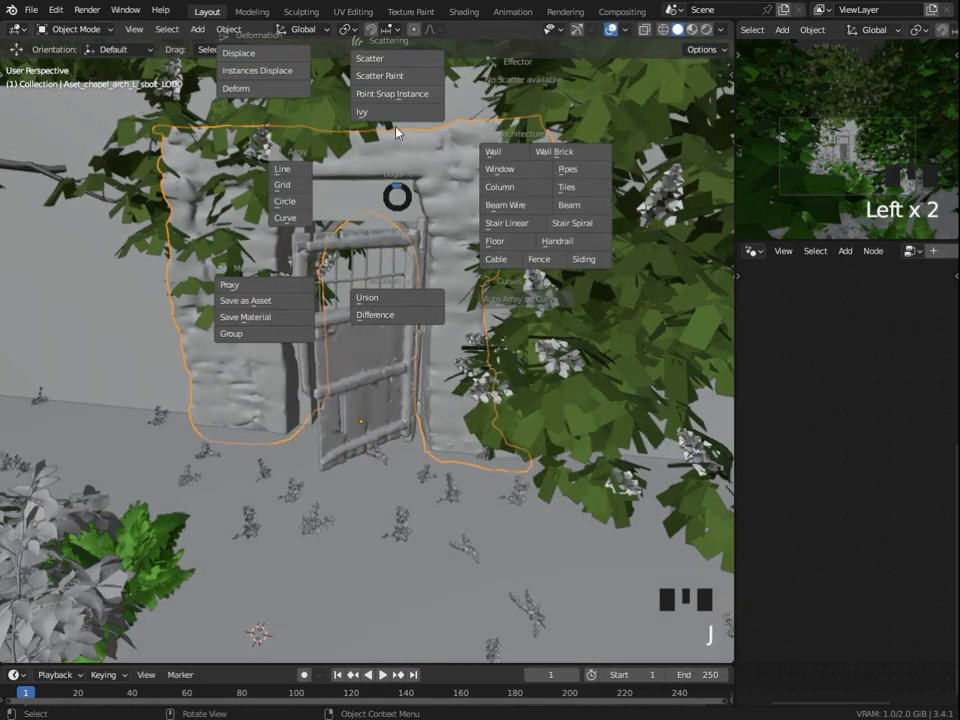
{"action": "left_click", "coordinate": [360, 111]}
{"action": "middle_click_drag", "start_coordinate": [283, 190], "coordinate": [291, 196]}
{"action": "key", "text": "KP_0"}
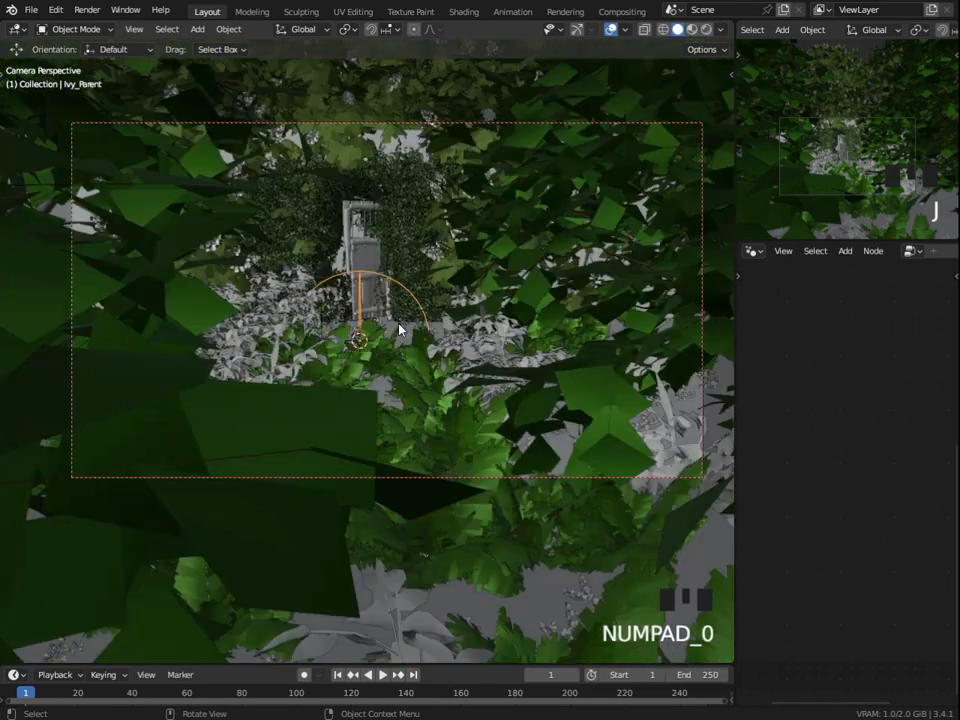
{"action": "double_click", "coordinate": [706, 30]}
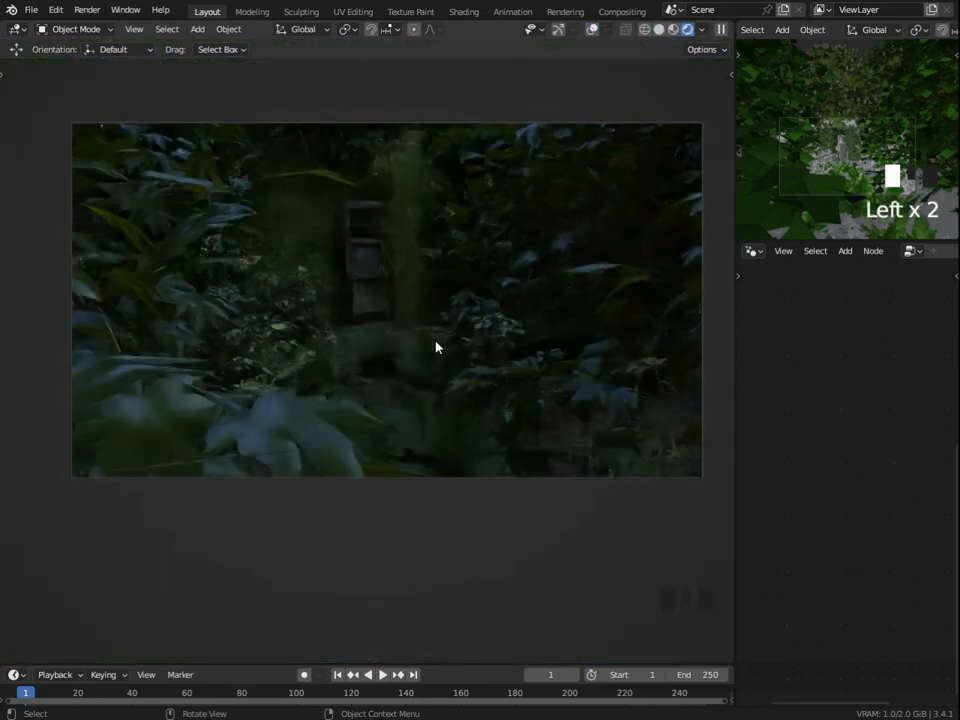
Return to solid shading and set the gate ivy's radius to 222 cm, scale to 0.540 and density to 99.990
{"action": "double_click", "coordinate": [677, 29]}
{"action": "key", "text": "n"}
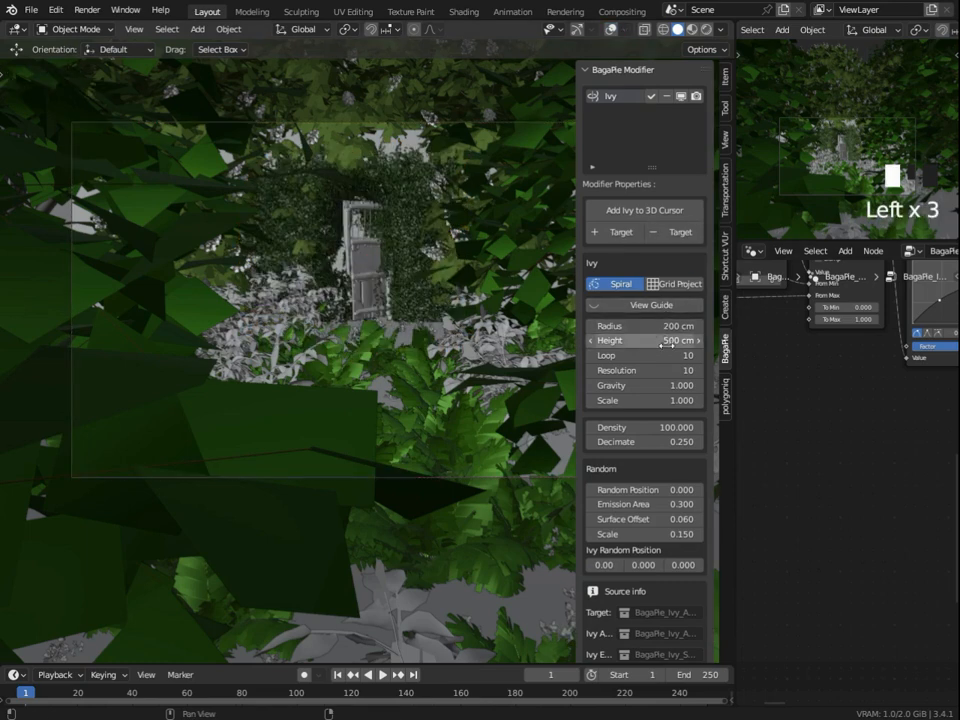
{"action": "left_click_drag", "start_coordinate": [649, 329], "coordinate": [704, 326]}
{"action": "left_click_drag", "start_coordinate": [676, 427], "coordinate": [630, 400]}
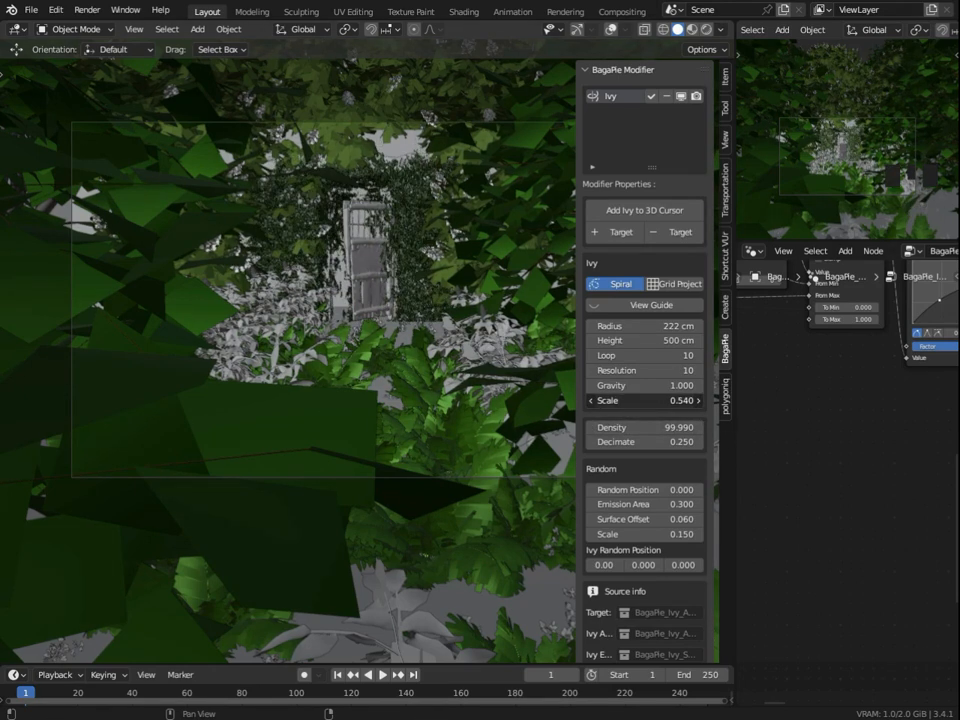
Show the viewport gizmos again while keeping the gate ivy selected and the overlays hidden
{"action": "left_click", "coordinate": [575, 30]}
{"action": "left_click", "coordinate": [575, 30]}
{"action": "left_click", "coordinate": [575, 30]}
{"action": "left_click", "coordinate": [575, 30]}
{"action": "left_click", "coordinate": [610, 29]}
{"action": "left_click", "coordinate": [610, 29]}
{"action": "left_click", "coordinate": [576, 29]}
{"action": "mouse_move", "coordinate": [360, 282]}
{"action": "left_mouse_down"}
{"action": "mouse_move", "coordinate": [360, 233]}
{"action": "mouse_move", "coordinate": [360, 282]}
{"action": "left_mouse_up"}
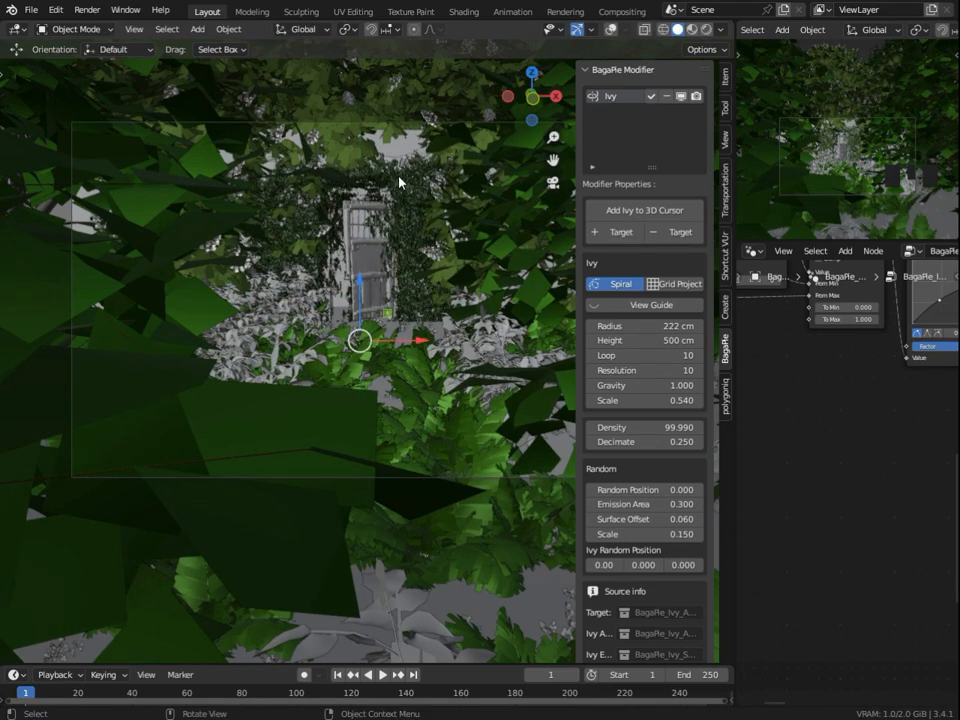
Turn the overlays on, select the wide wall cube behind the gate and generate BagaPie ivy on it
{"action": "left_click", "coordinate": [381, 261]}
{"action": "left_click", "coordinate": [610, 29]}
{"action": "left_click", "coordinate": [491, 172]}
{"action": "left_click", "coordinate": [401, 156]}
{"action": "left_click", "coordinate": [400, 180]}
{"action": "key", "text": "j"}
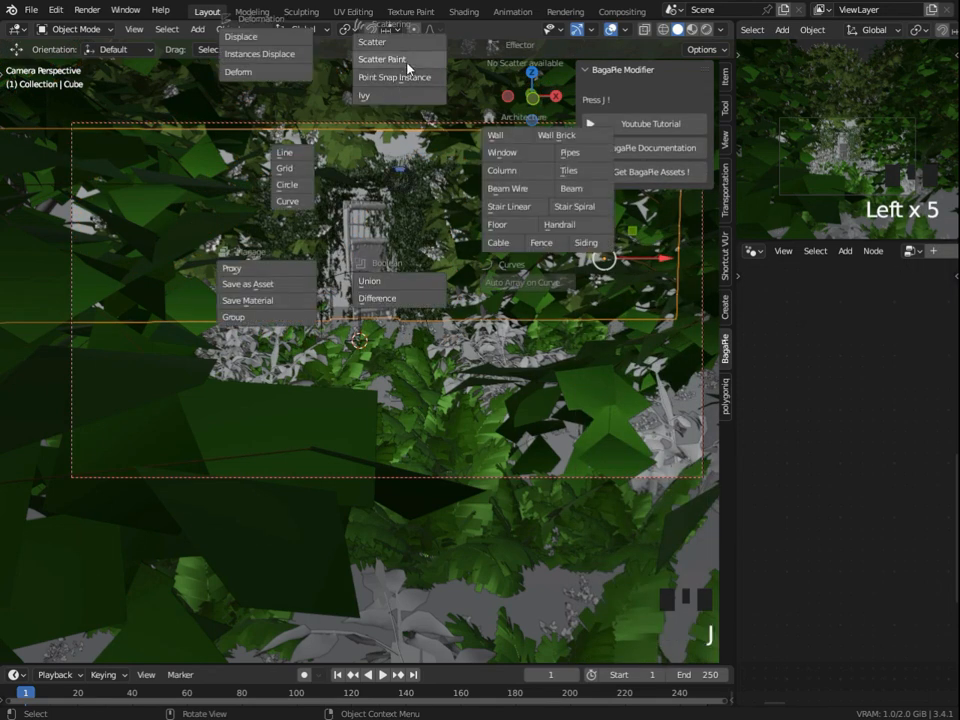
{"action": "left_click", "coordinate": [412, 96]}
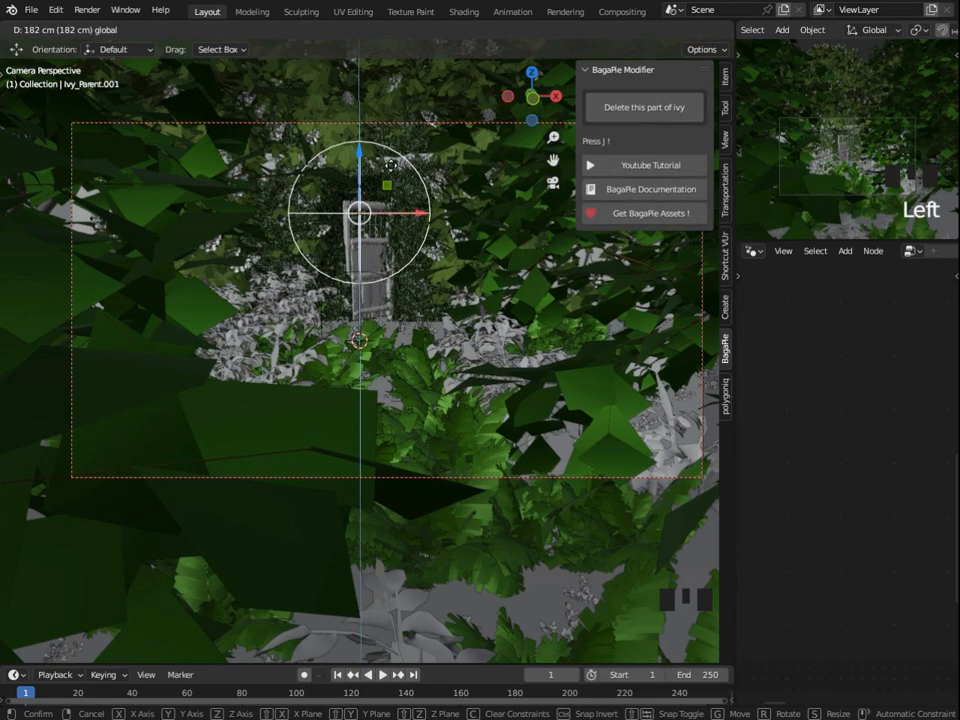
Raise the new ivy's parent empty about 182 cm, shift it horizontally relative to the gate, and return to the camera view
{"action": "left_click", "coordinate": [393, 219]}
{"action": "middle_click_drag", "start_coordinate": [392, 220], "coordinate": [407, 281]}
{"action": "scroll", "coordinate": [407, 281], "scroll_direction": "down", "scroll_amount": 2}
{"action": "left_click_drag", "start_coordinate": [339, 321], "coordinate": [478, 462]}
{"action": "key", "text": "KP_0"}
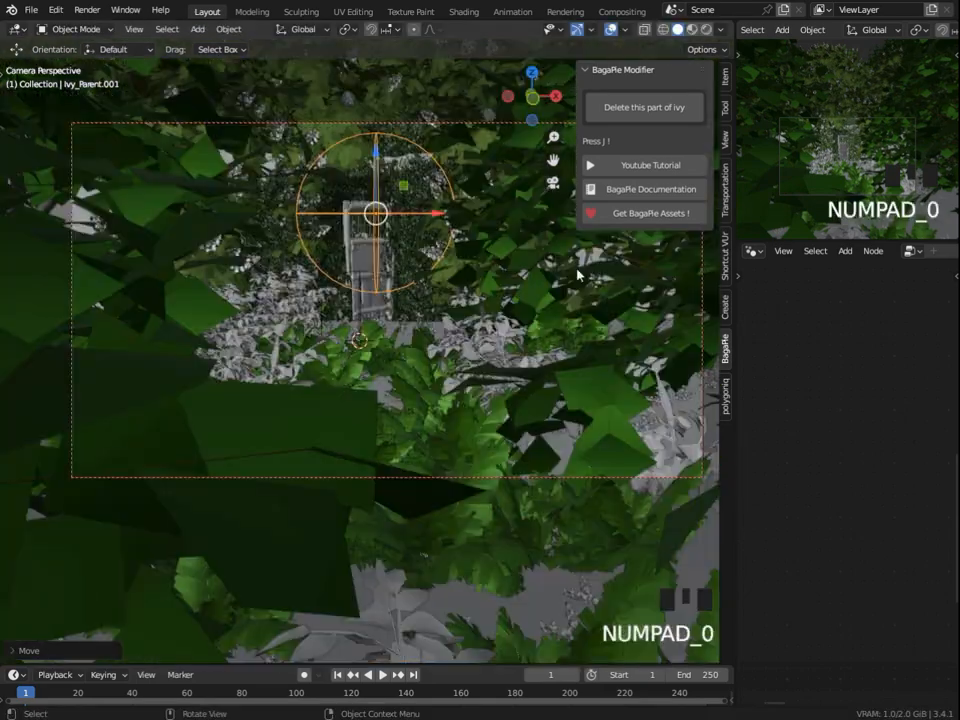
Hide overlays and gizmos and preview the repositioned ivy through the camera in rendered shading
{"action": "left_click", "coordinate": [608, 29]}
{"action": "left_click", "coordinate": [578, 29]}
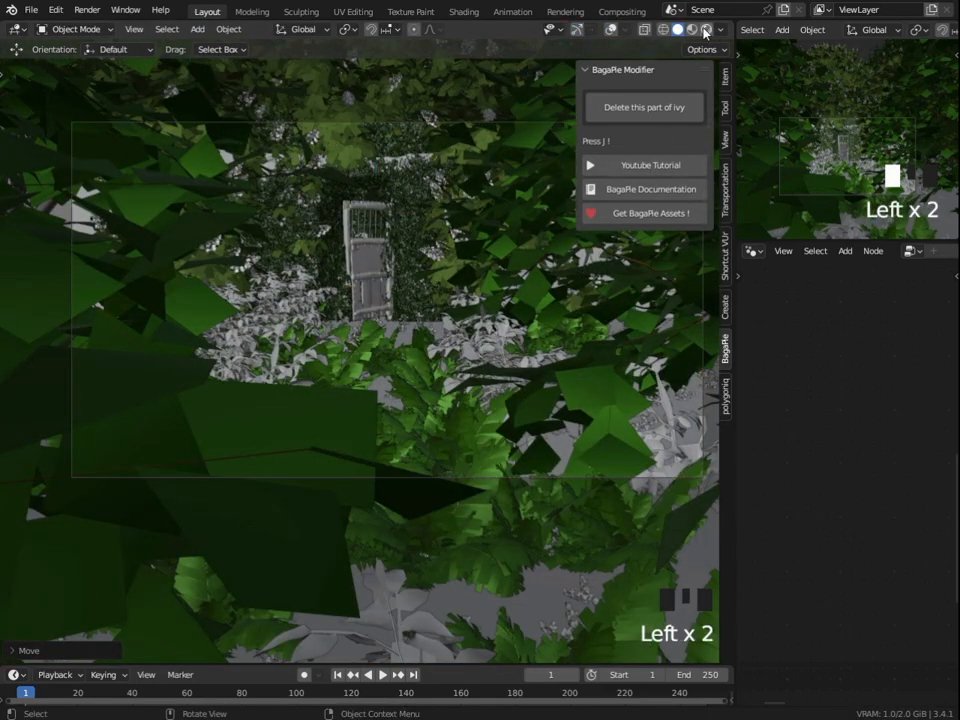
{"action": "left_click", "coordinate": [707, 29]}
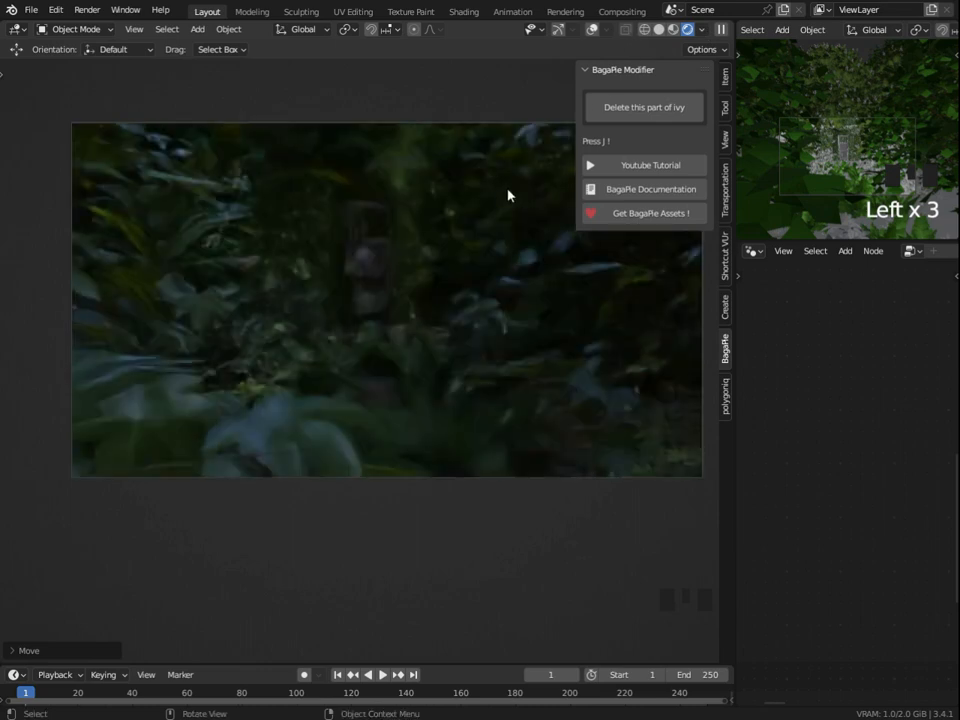